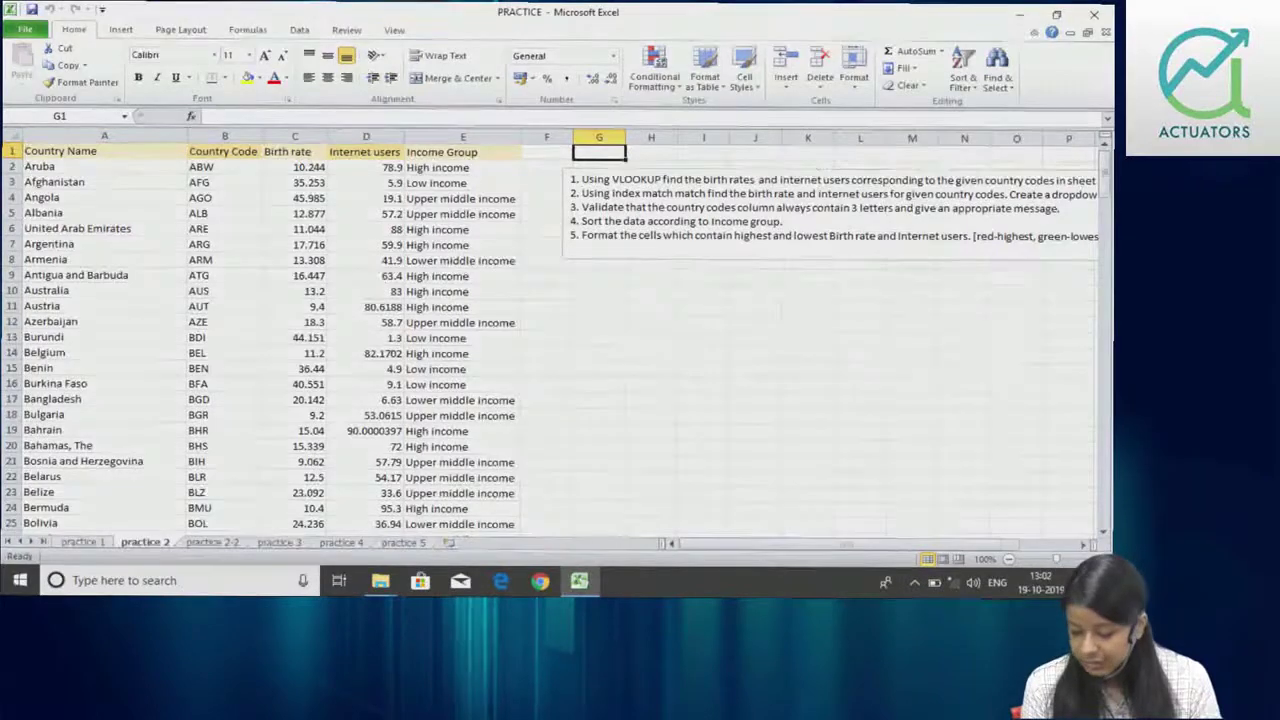
Check cell N16 on practice 1, then return to practice 2 and scroll across its data.
scroll(550, 340, up, 1)
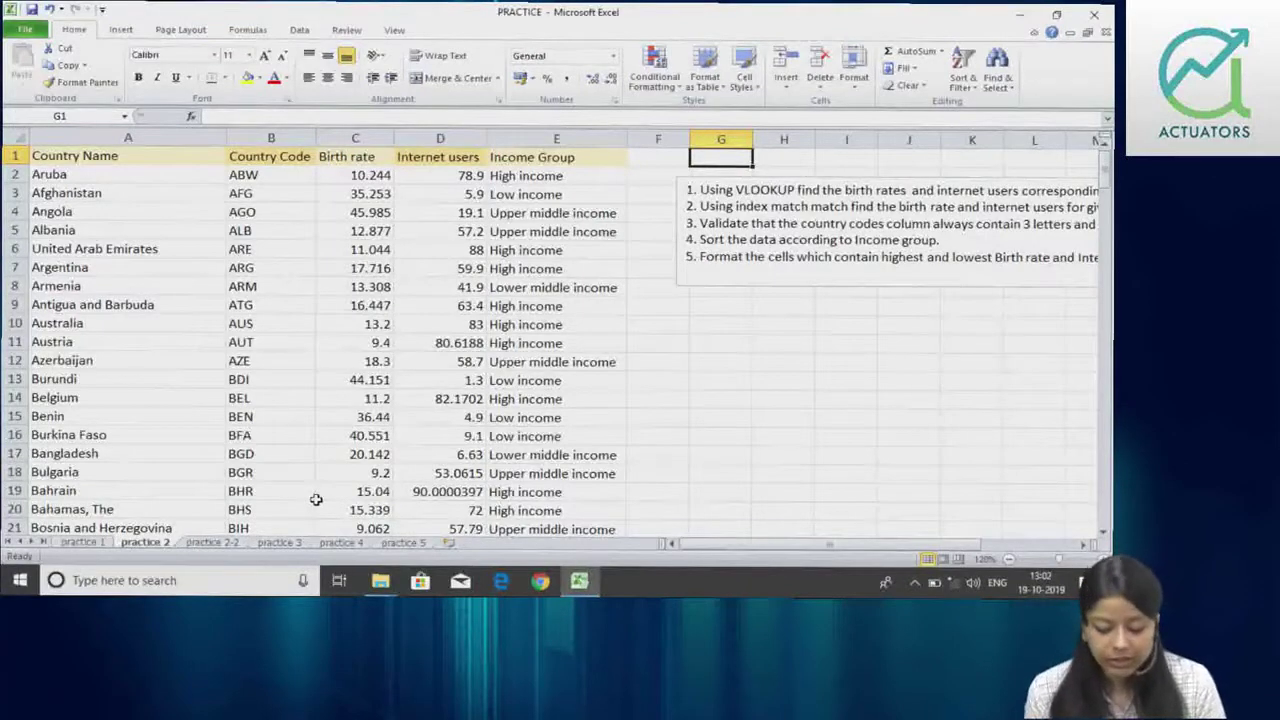
click(96, 541)
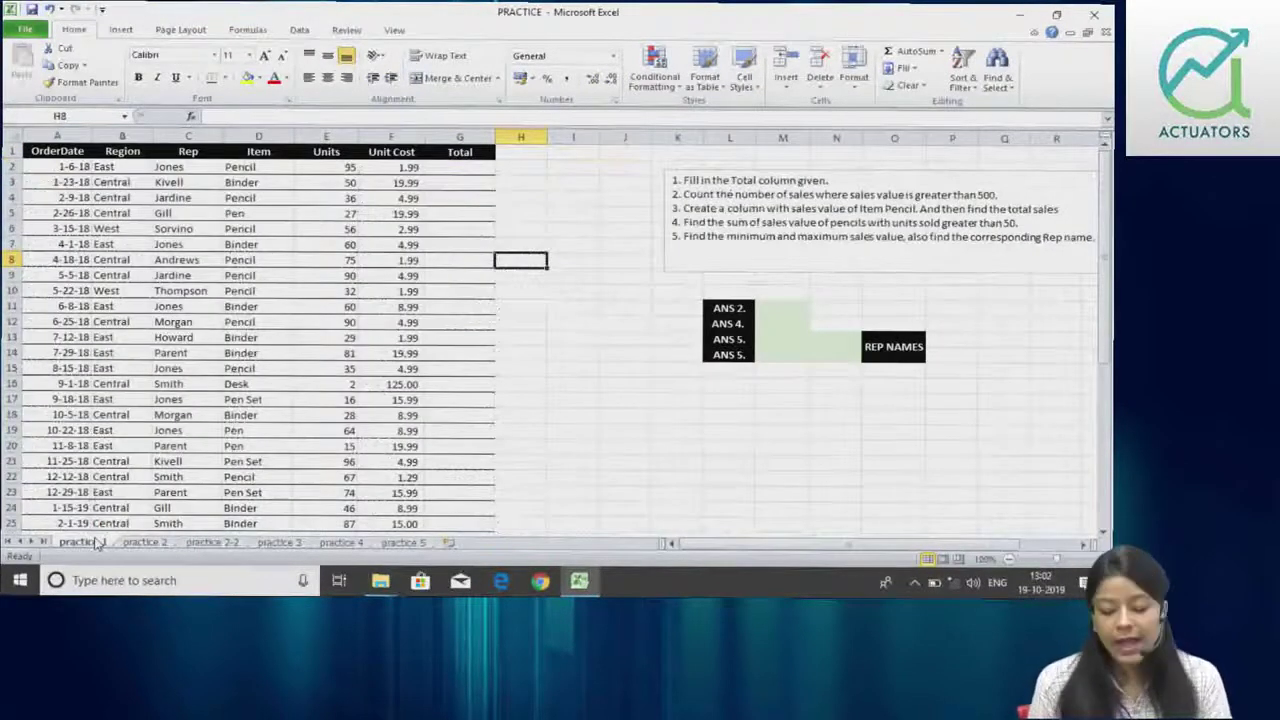
click(825, 383)
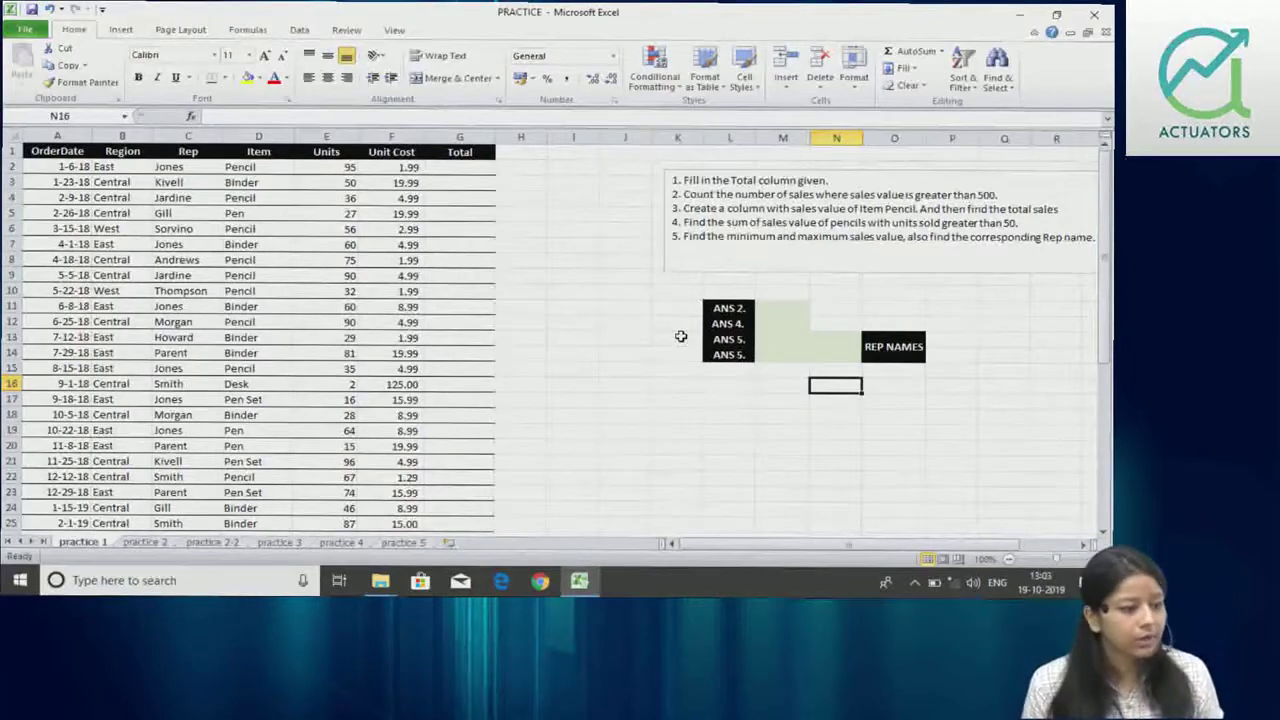
click(145, 542)
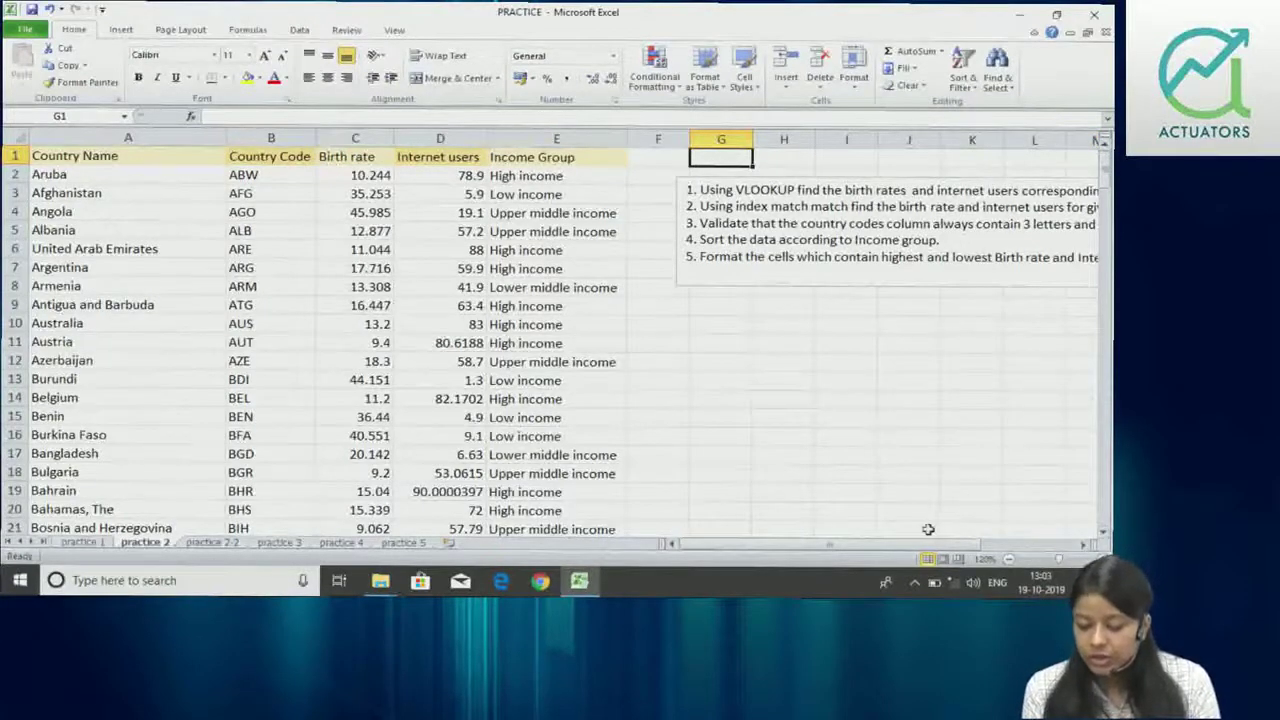
drag(912, 553, 946, 556)
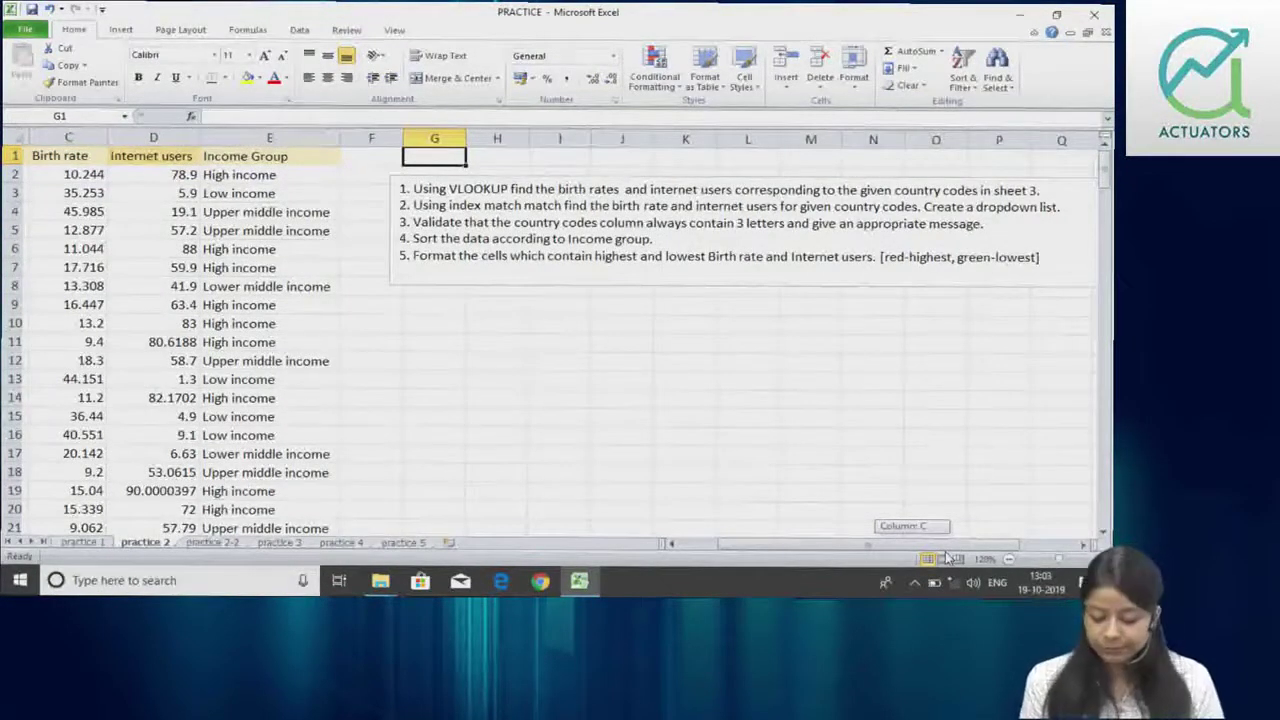
drag(946, 556, 803, 549)
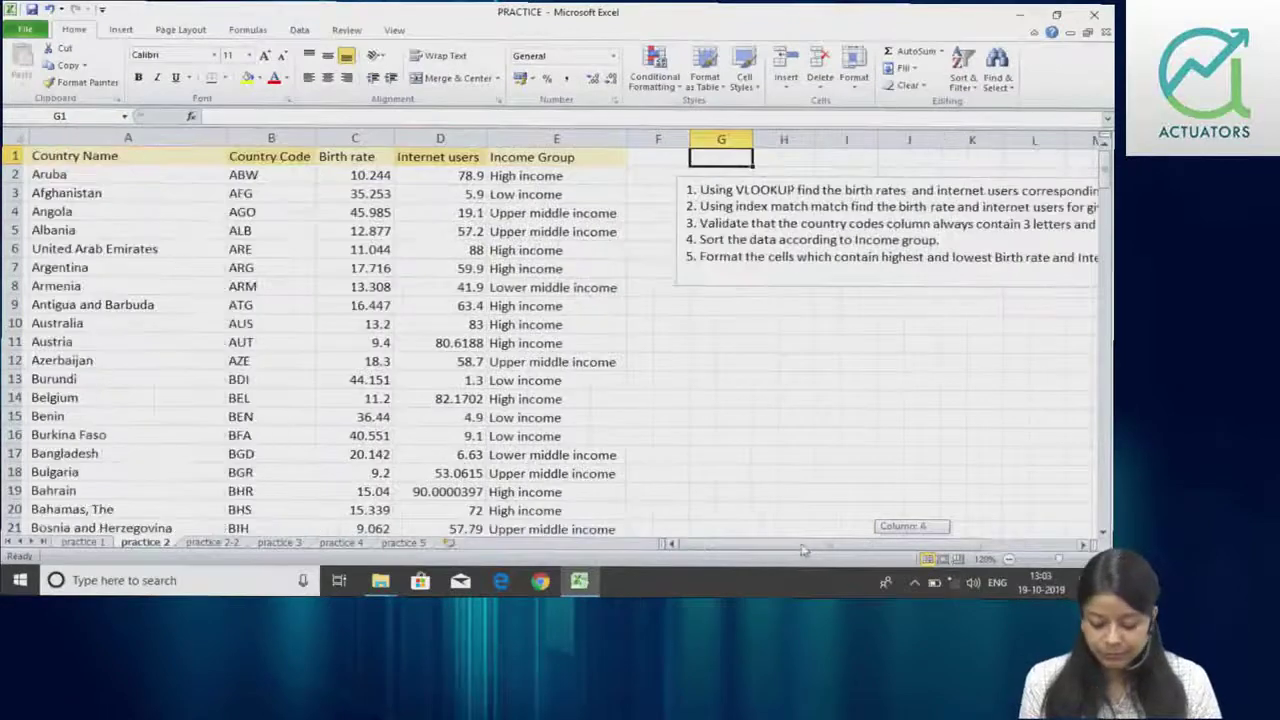
Go to the practice 2-2 lookup table, select B2 under Birth rate, and compare it with practice 2.
click(240, 543)
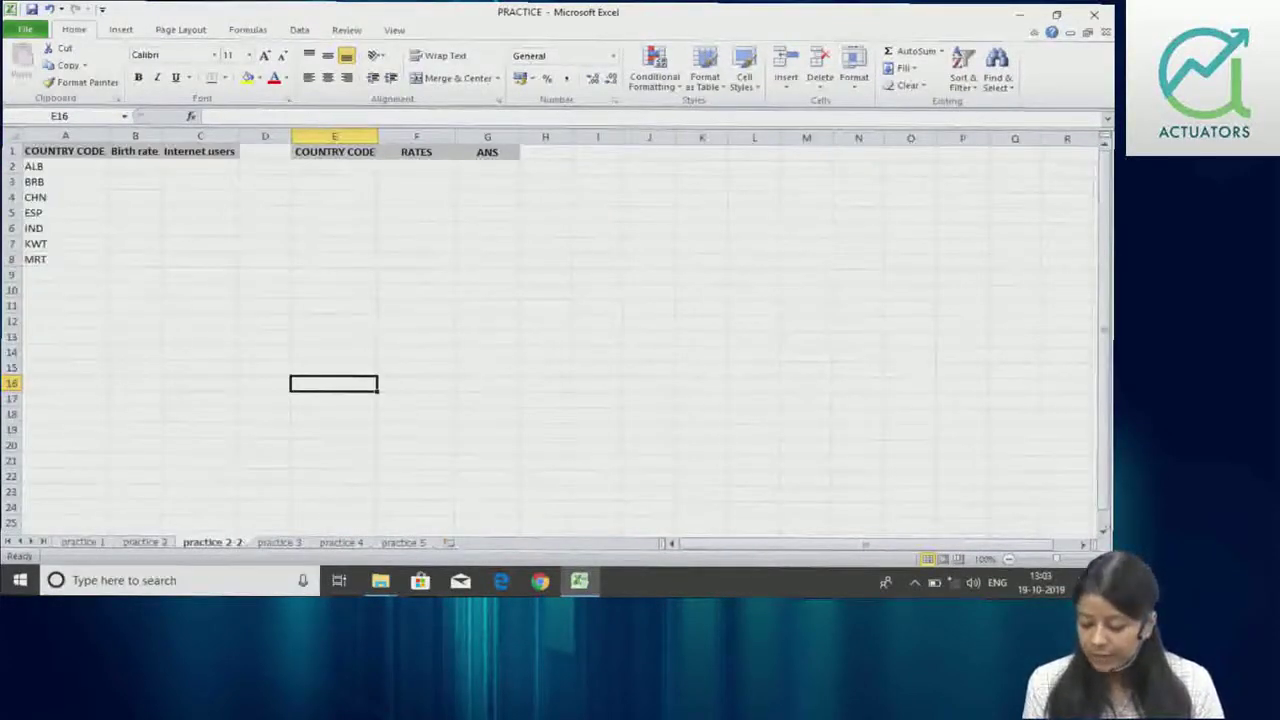
ctrl+scroll(550, 330, up, 3)
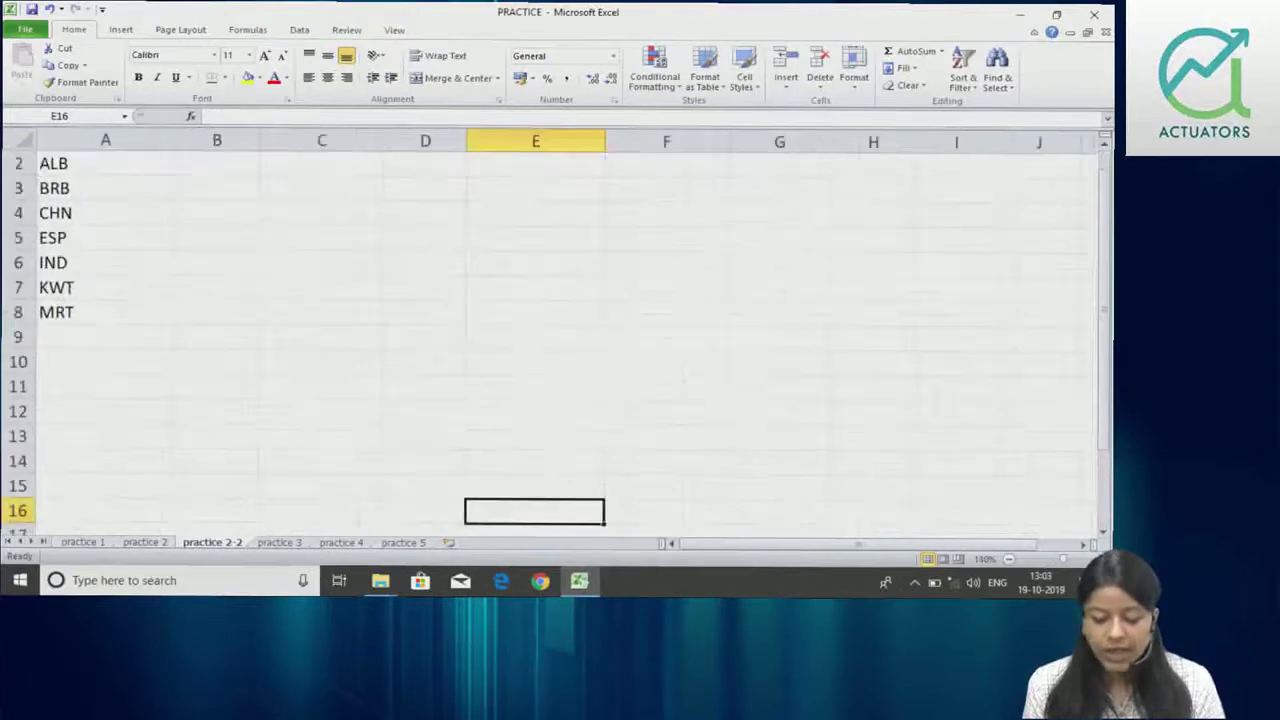
scroll(1100, 436, up, 1)
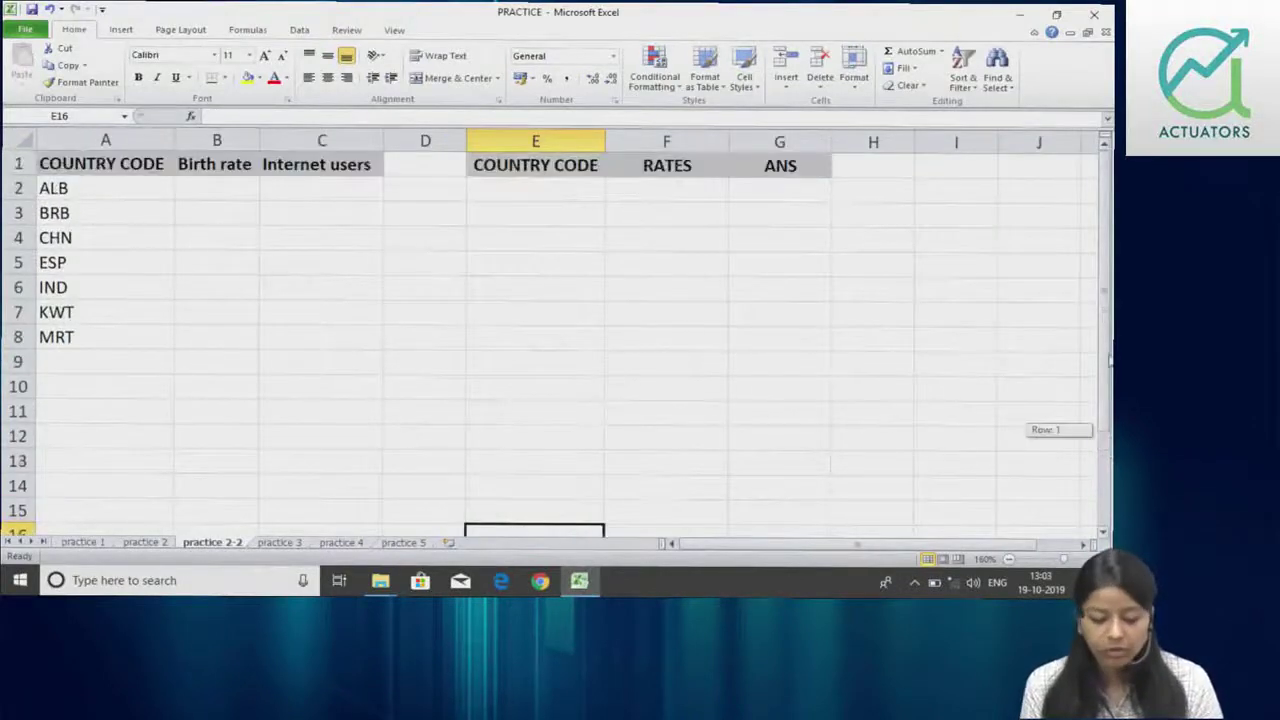
mouse_move(100, 164)
mouse_down()
mouse_move(63, 334)
mouse_move(222, 178)
mouse_up()
click(222, 178)
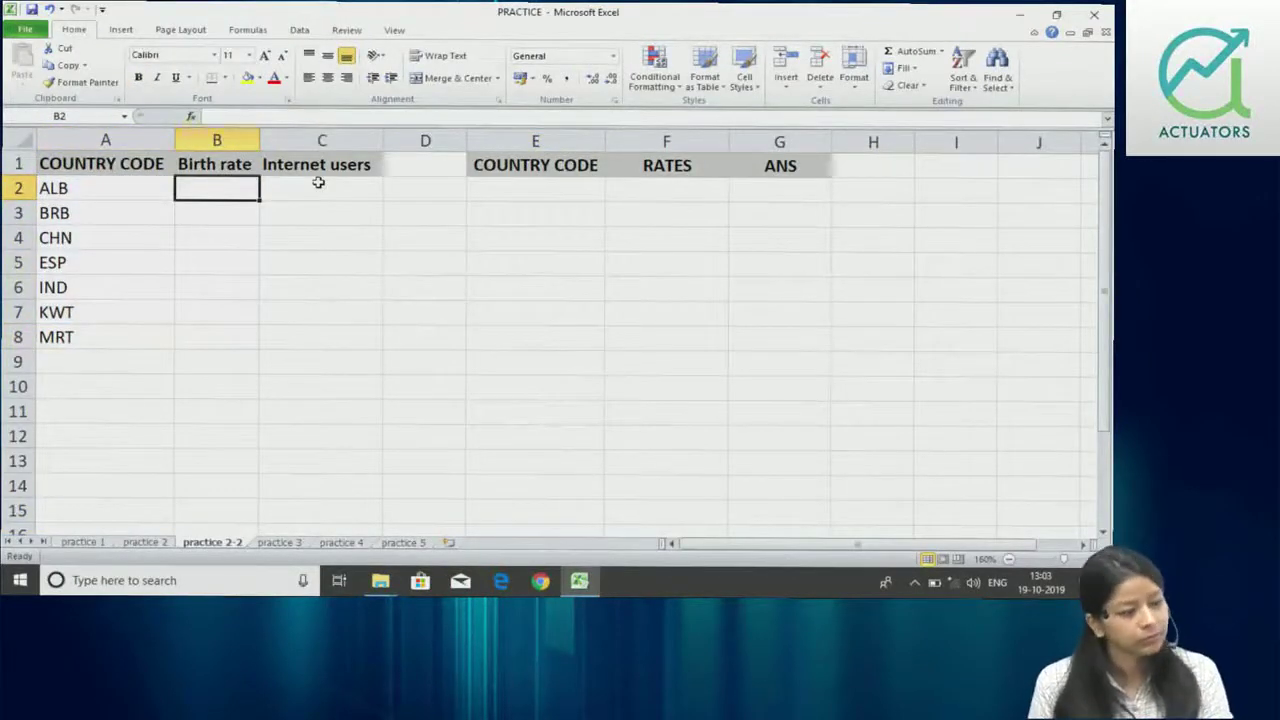
click(165, 543)
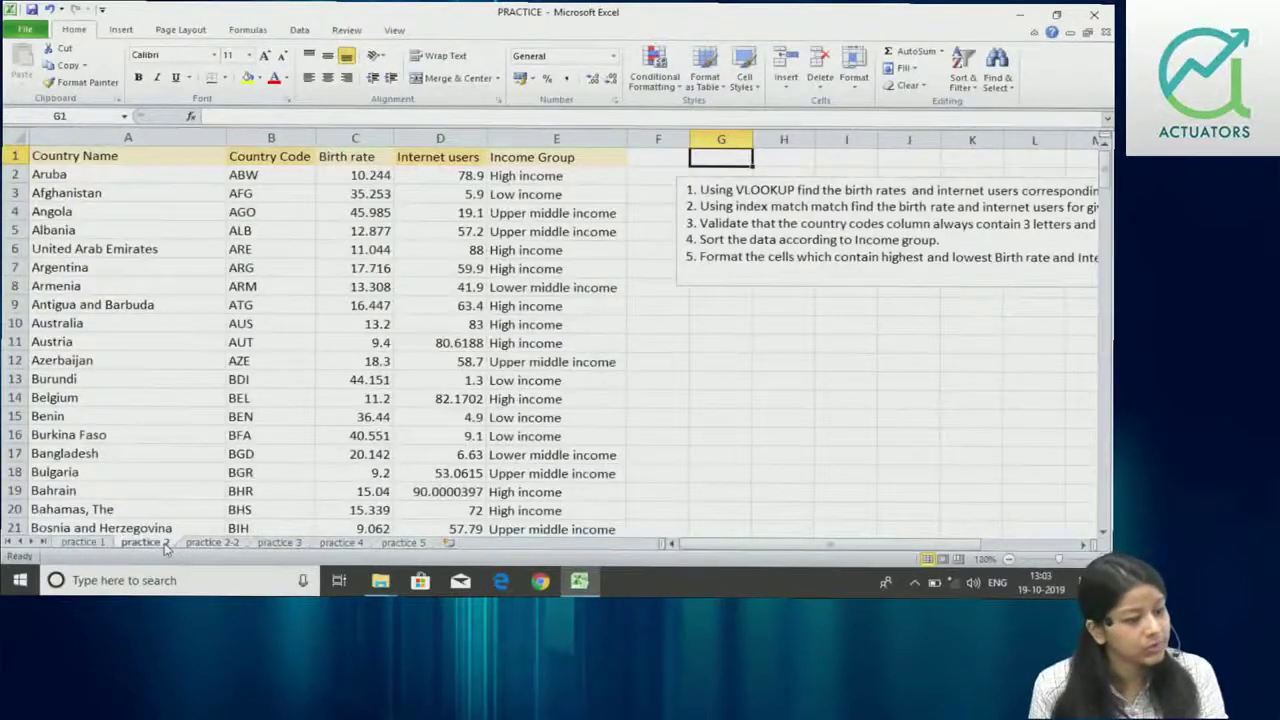
click(212, 542)
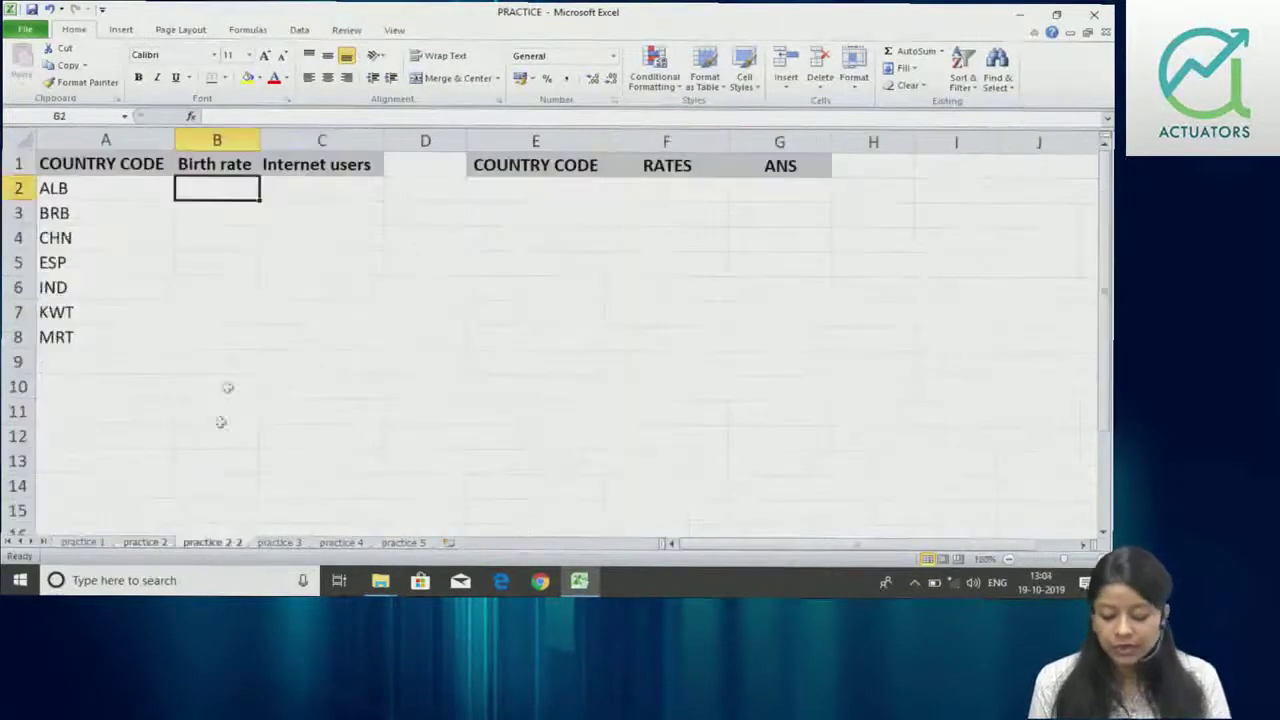
Start a VLOOKUP in B2 using A2 as lookup value and 'practice 2'!B1:E196 as table.
text(=)
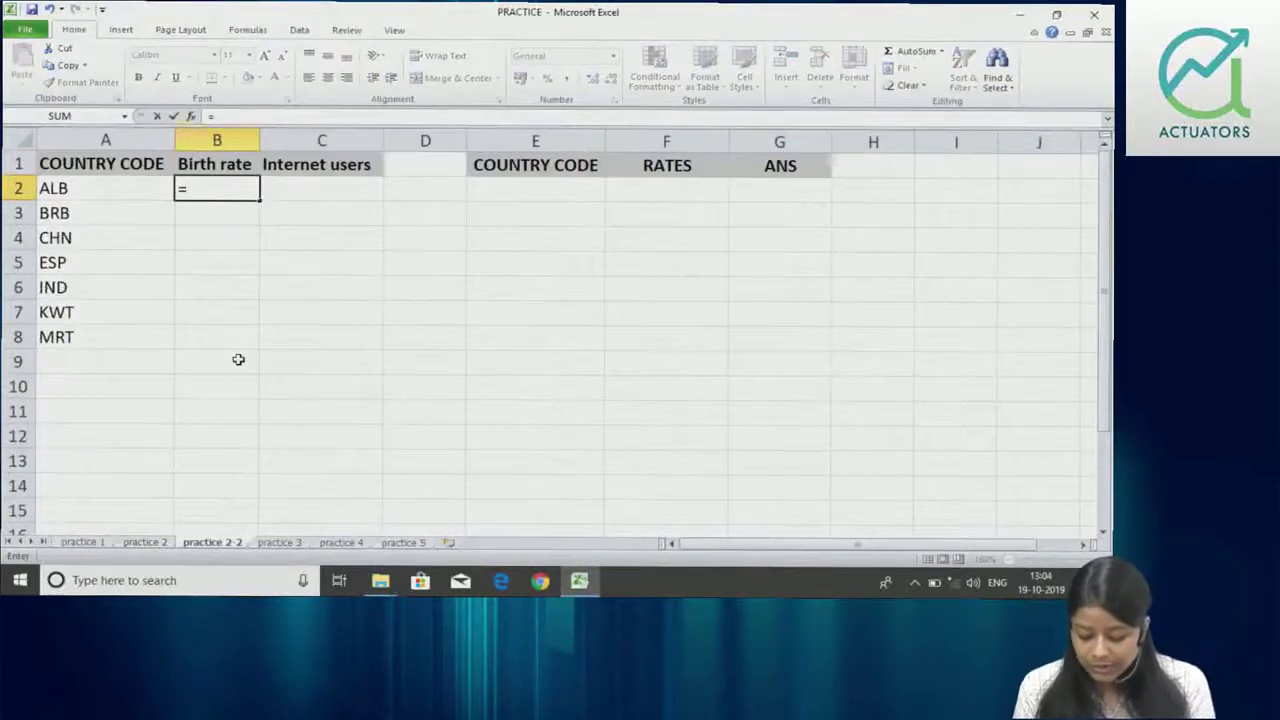
text(VLOOKUP()
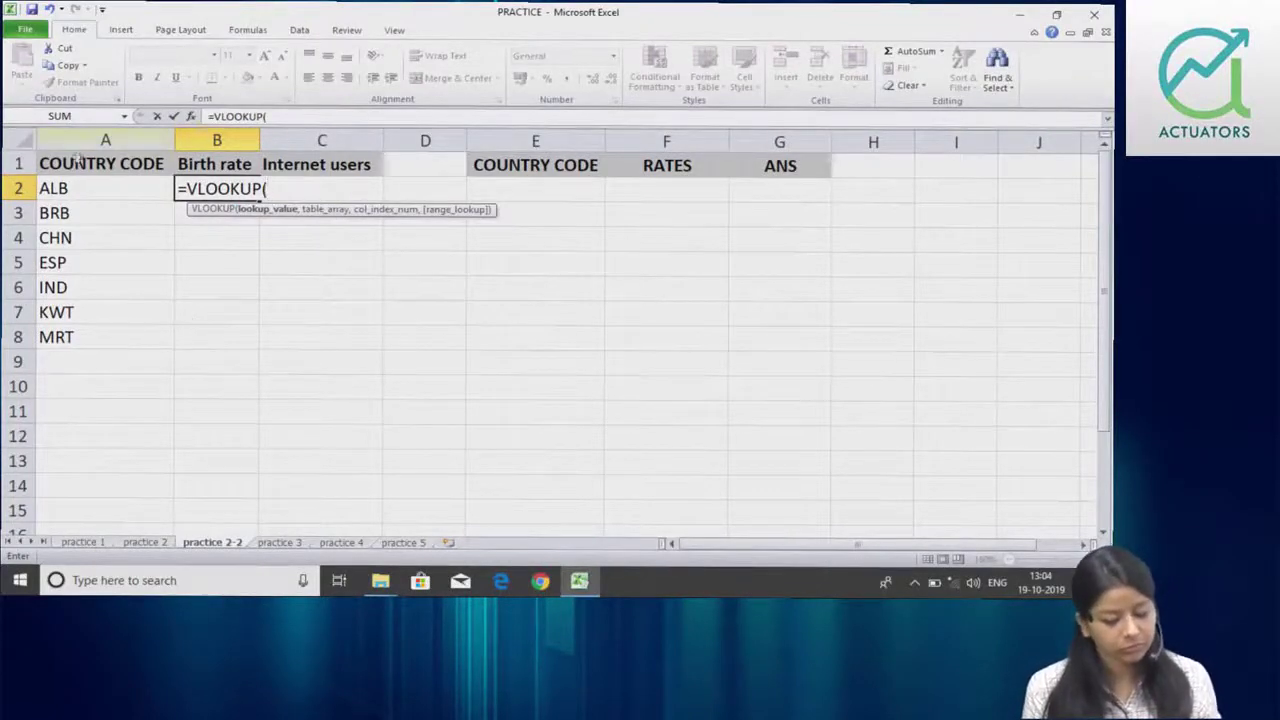
click(85, 188)
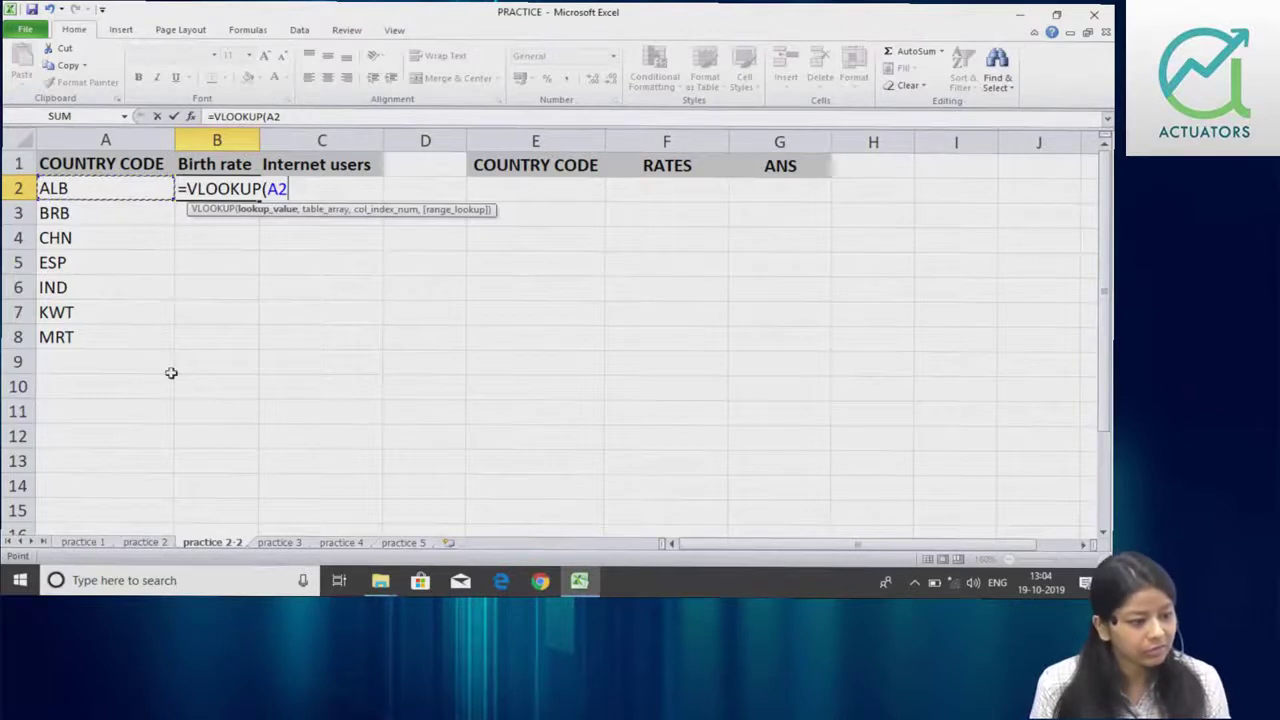
text(,)
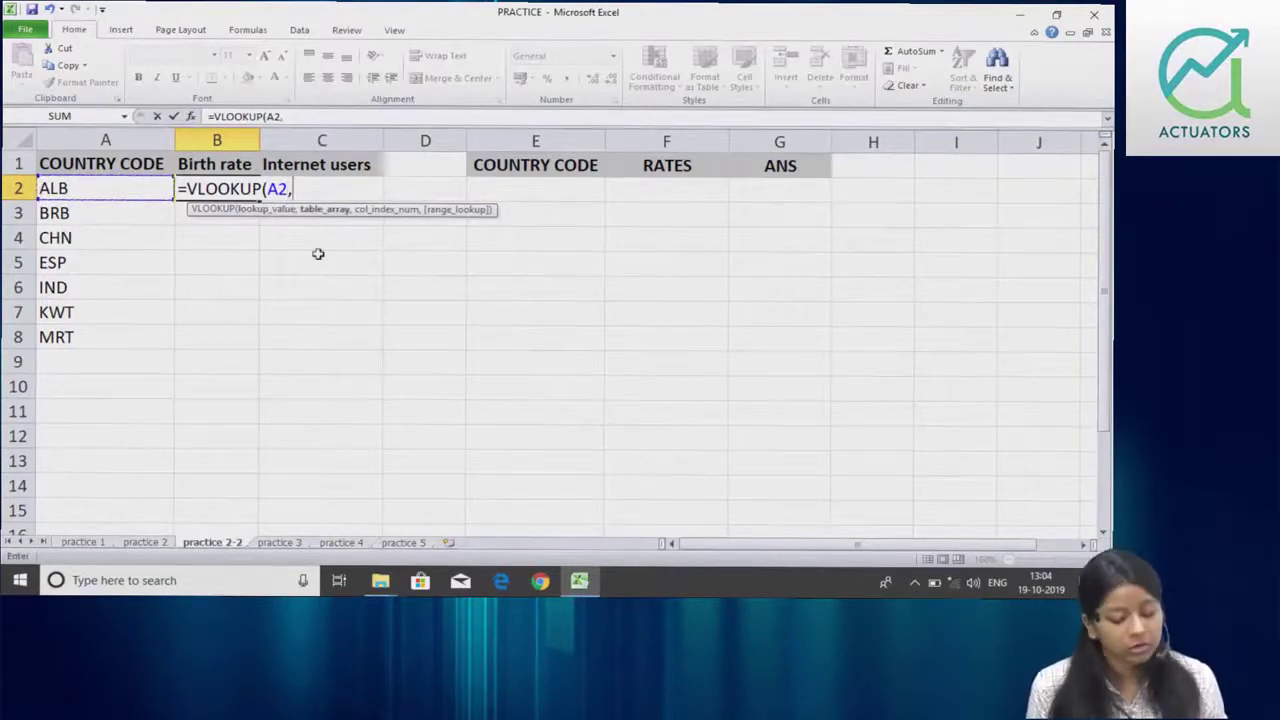
click(150, 543)
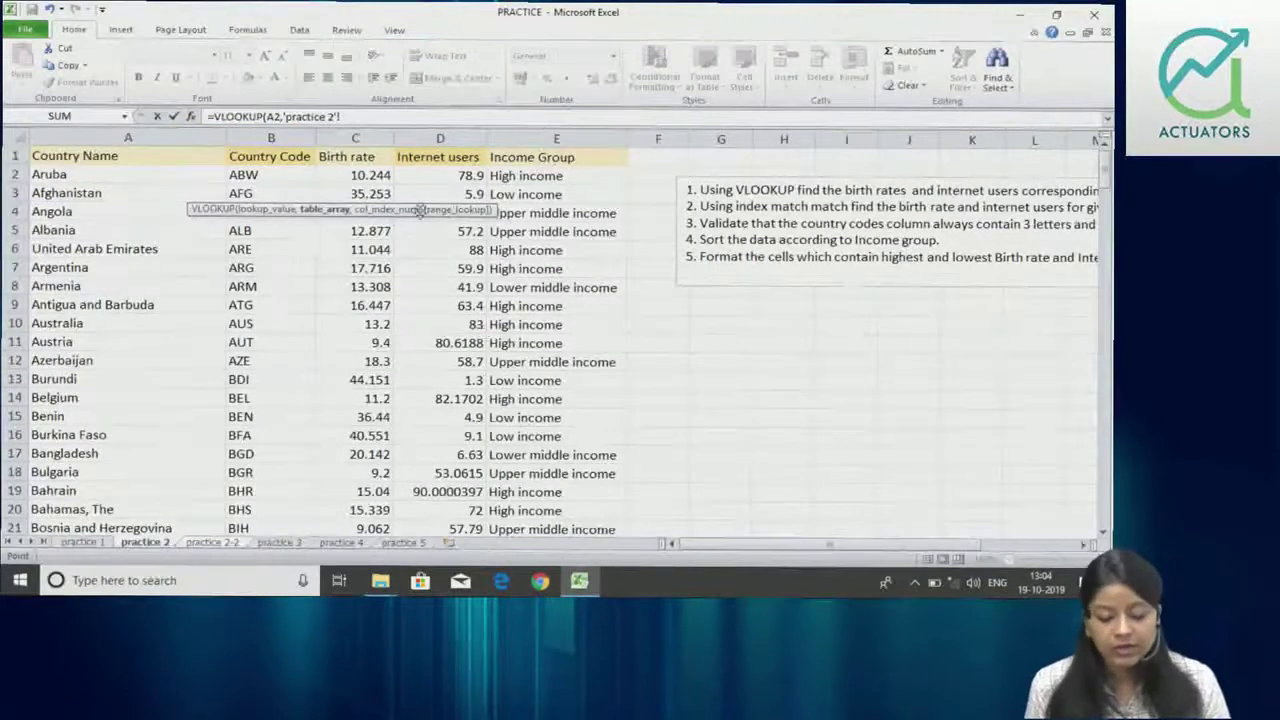
click(306, 155)
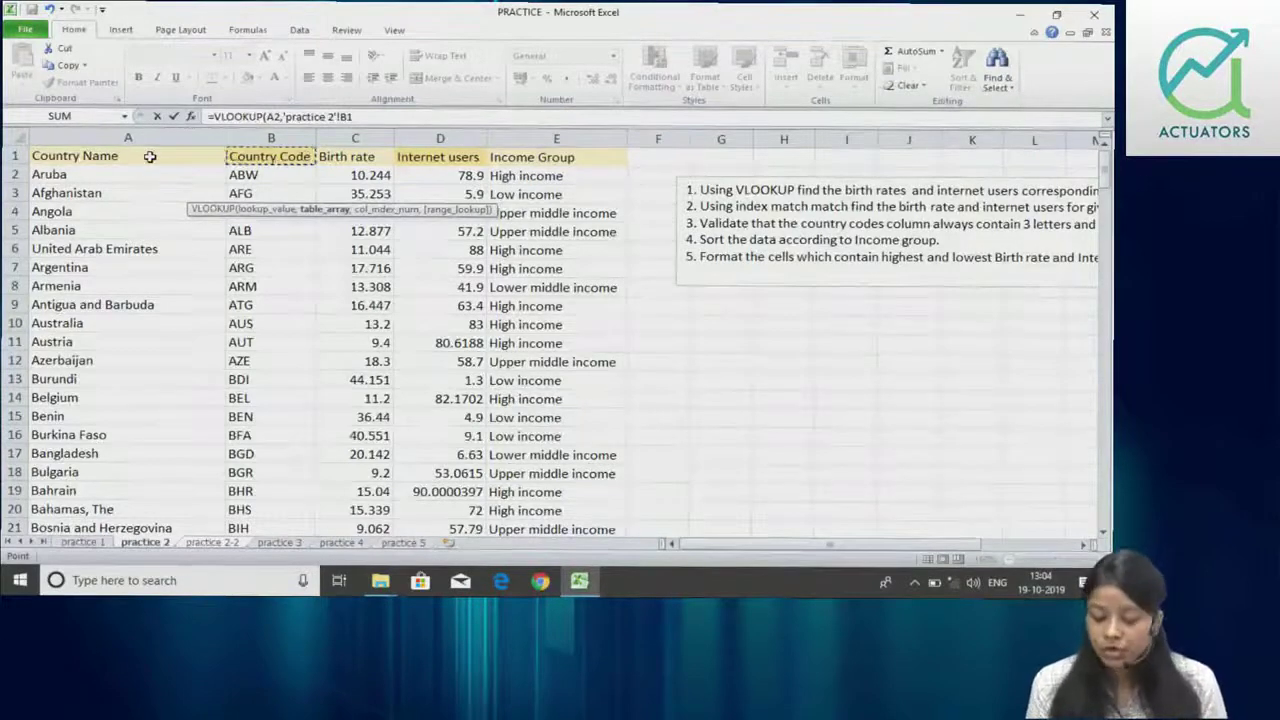
key(ctrl+shift+Right)
key(ctrl+shift+Down)
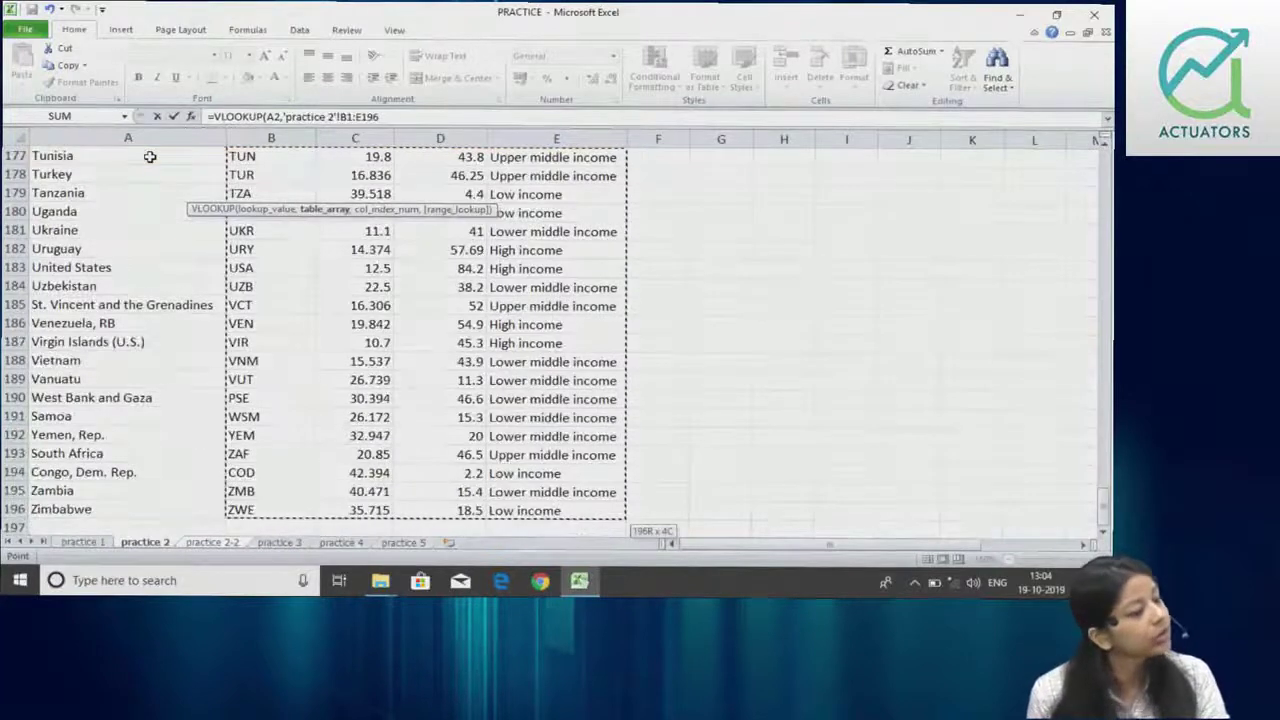
text(,)
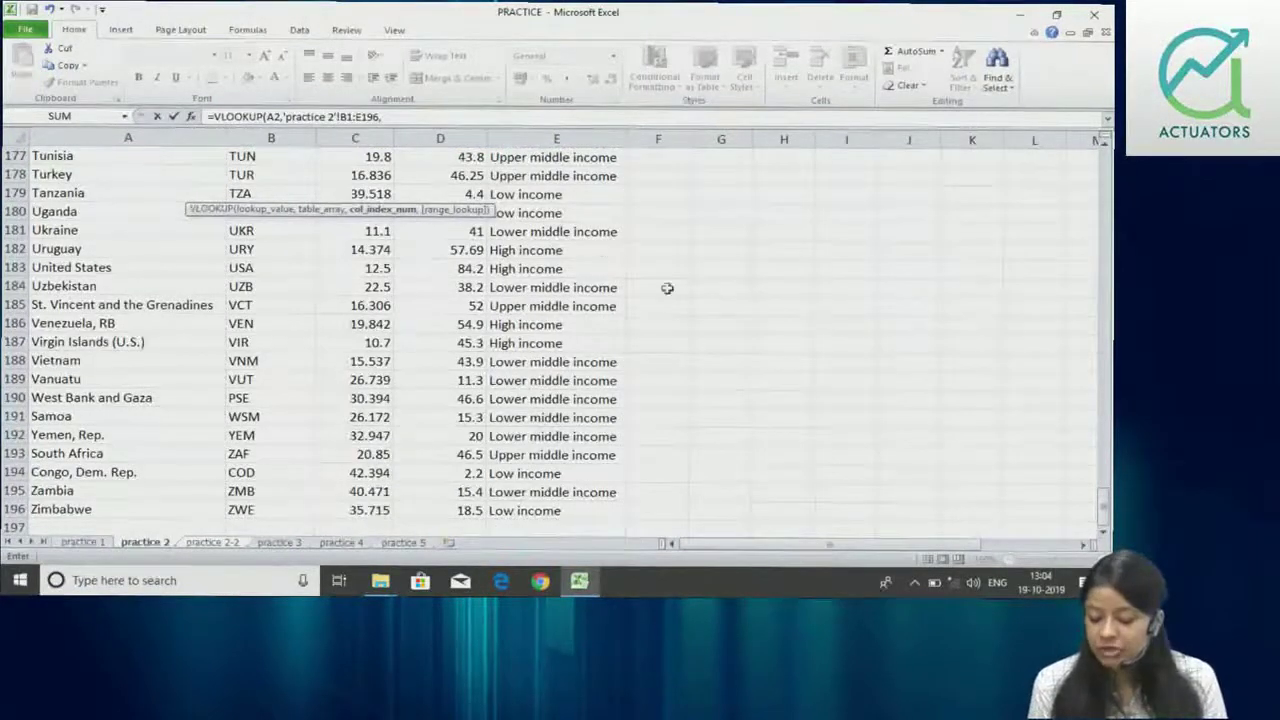
Finish the B2 lookup with column 2 and FALSE, then fill it down to B8.
drag(1104, 512, 1097, 90)
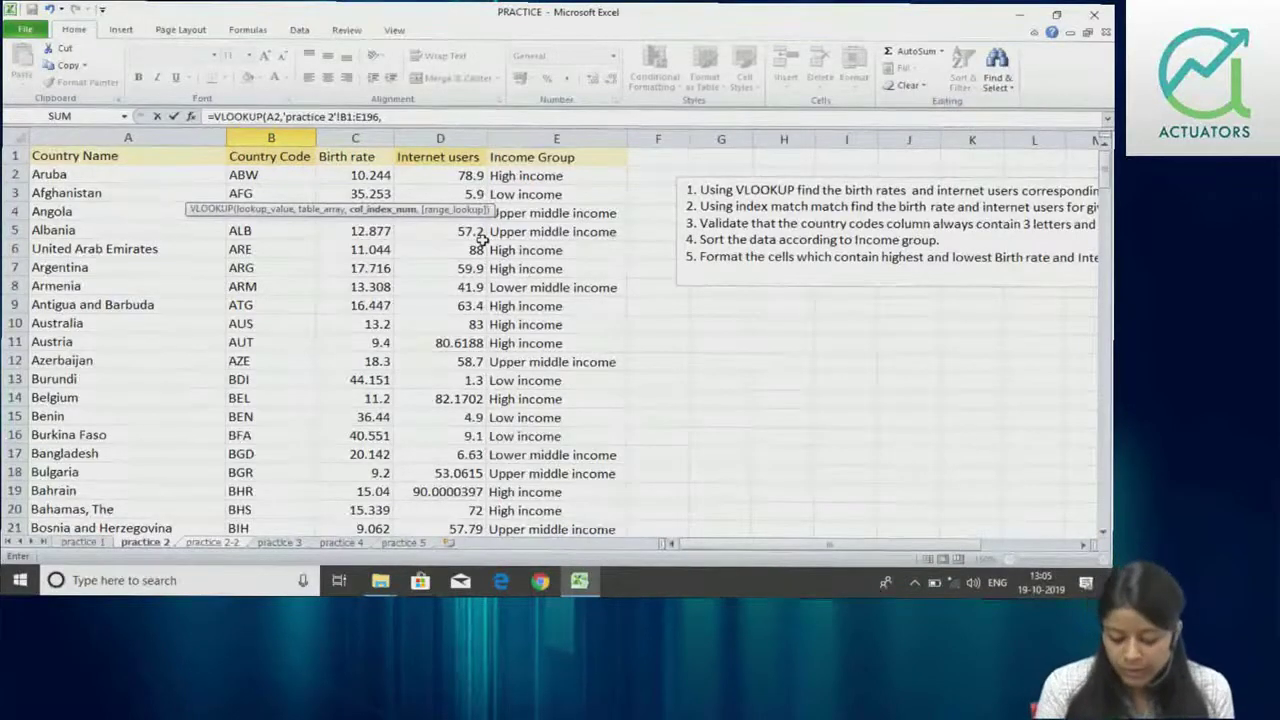
text(2,)
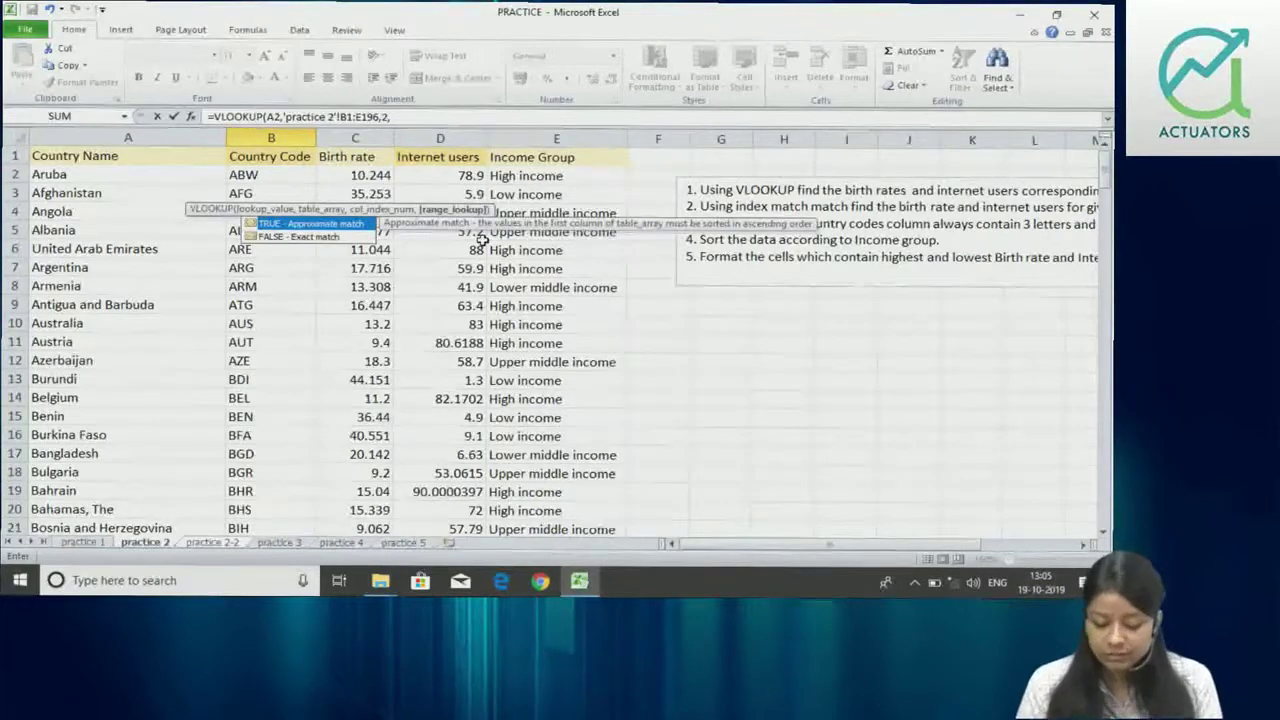
double_click(323, 237)
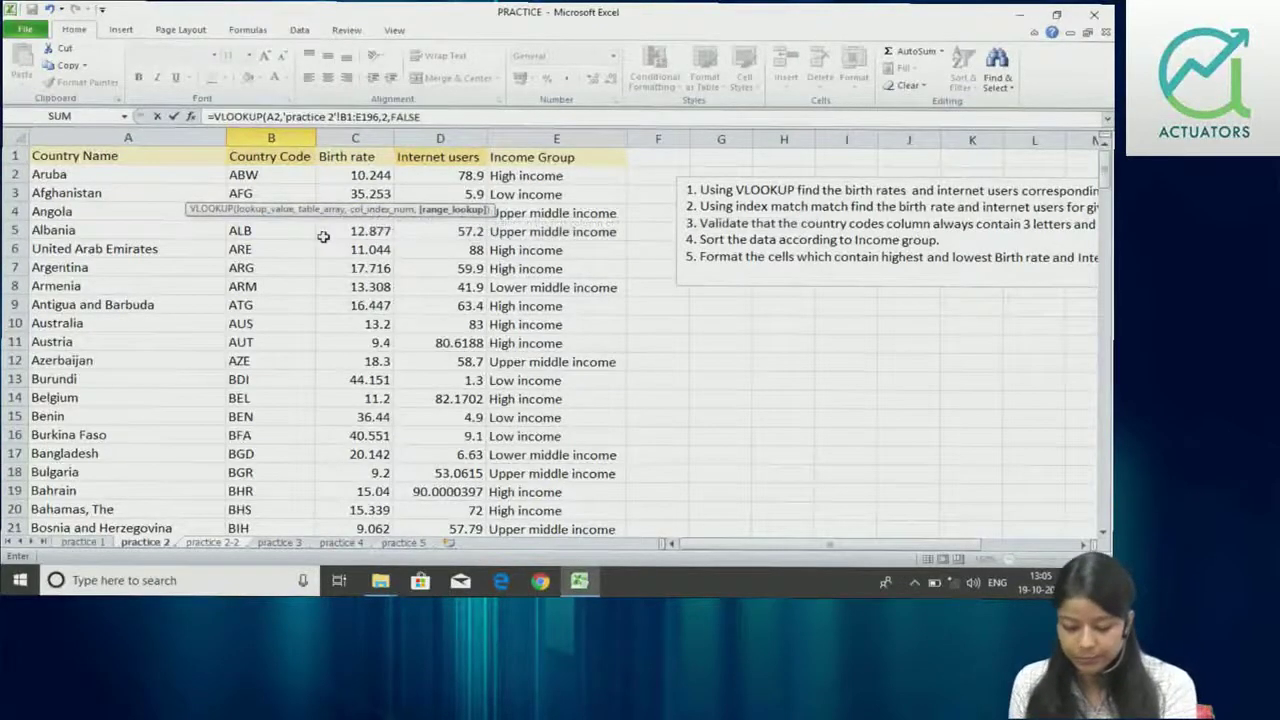
key(Return)
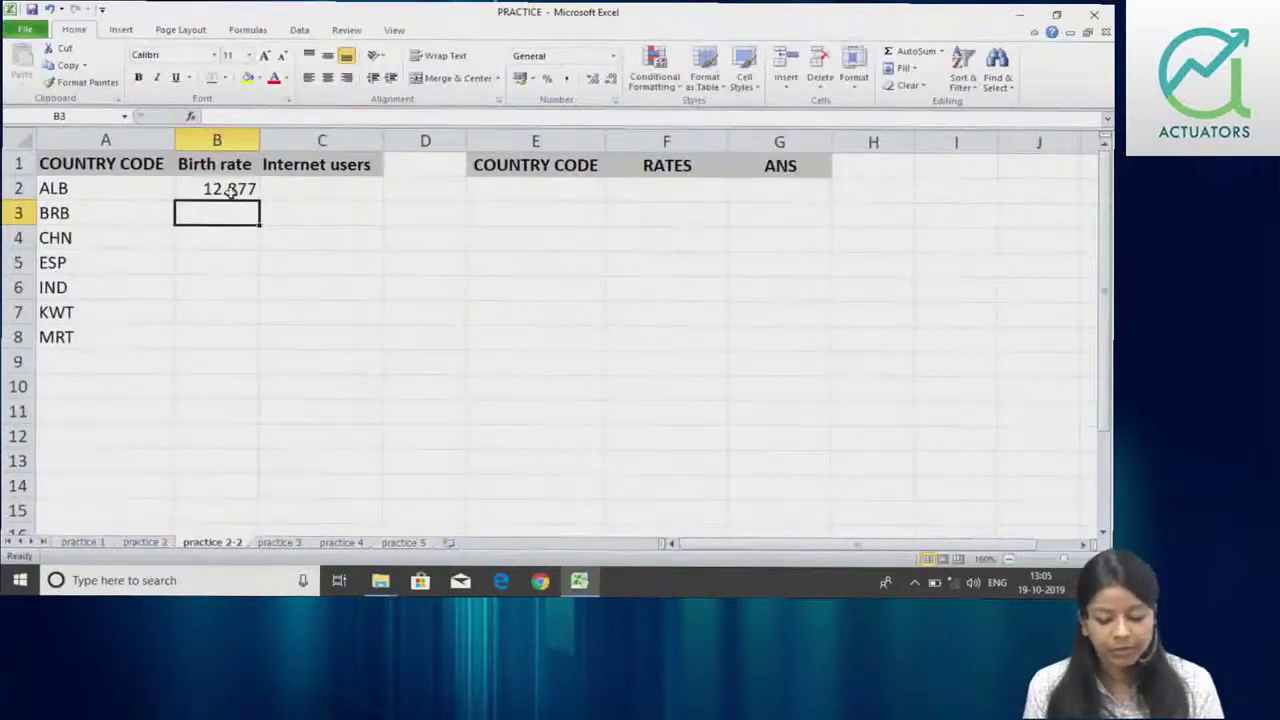
click(229, 192)
double_click(259, 200)
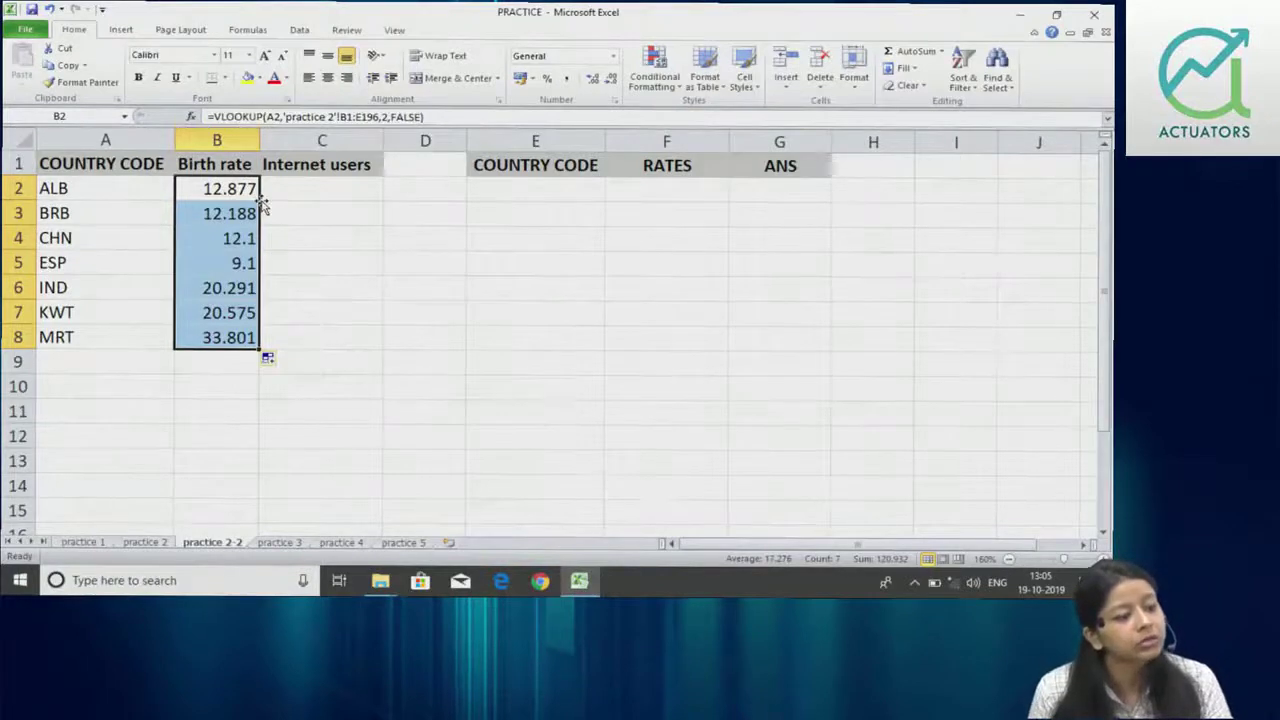
click(339, 190)
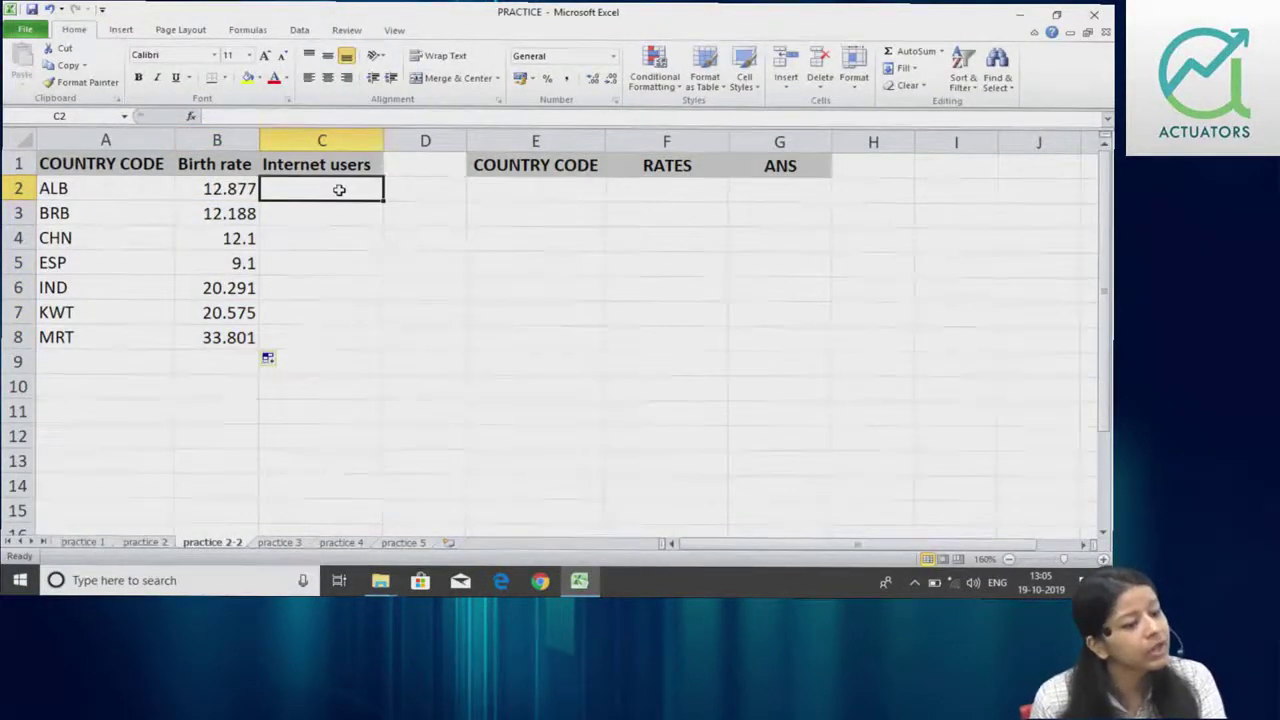
Begin a VLOOKUP in C2 with A2 as lookup value and 'practice 2'!B1:E196 as table.
text(=VLOOKUP()
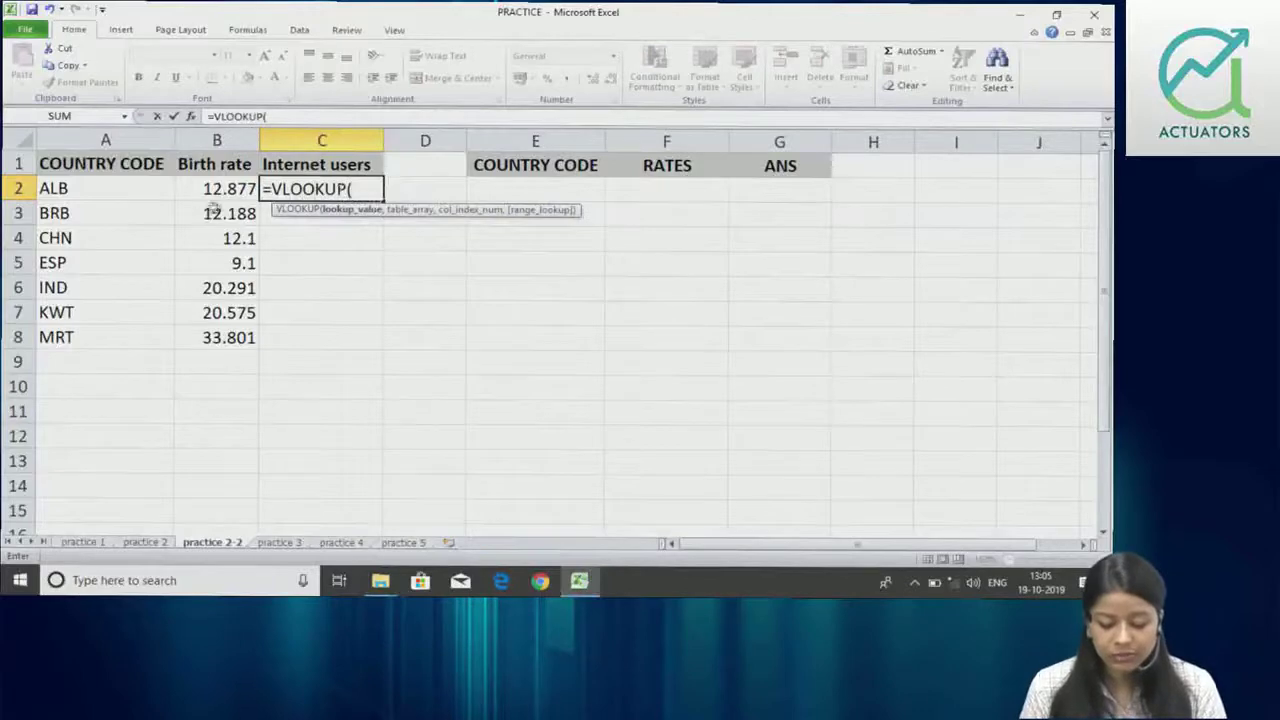
click(100, 183)
text(,)
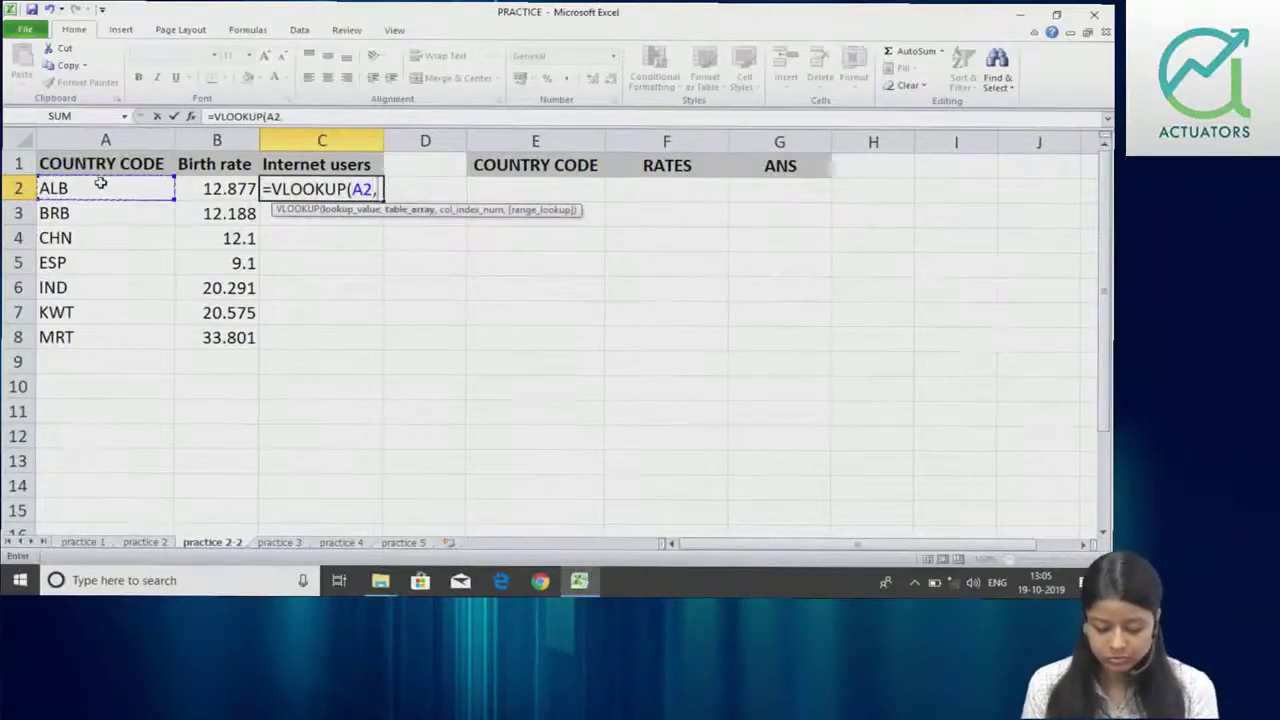
click(145, 542)
click(300, 155)
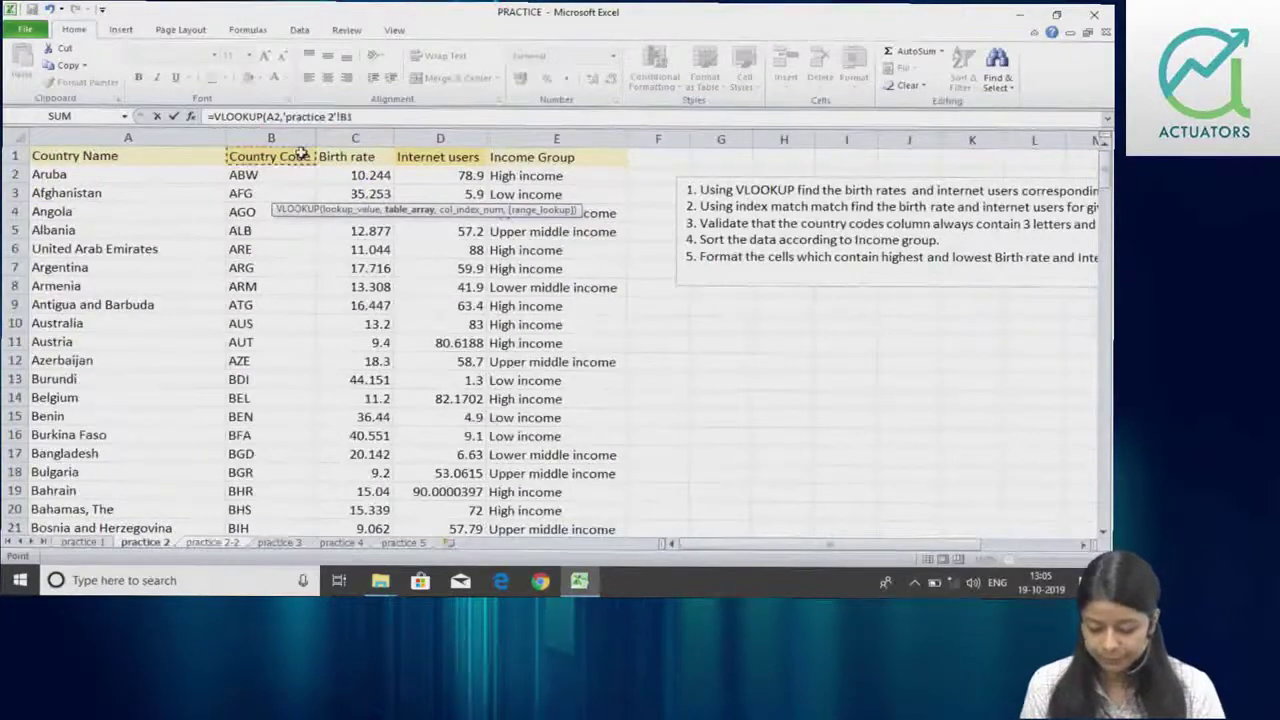
key(ctrl+shift+Right)
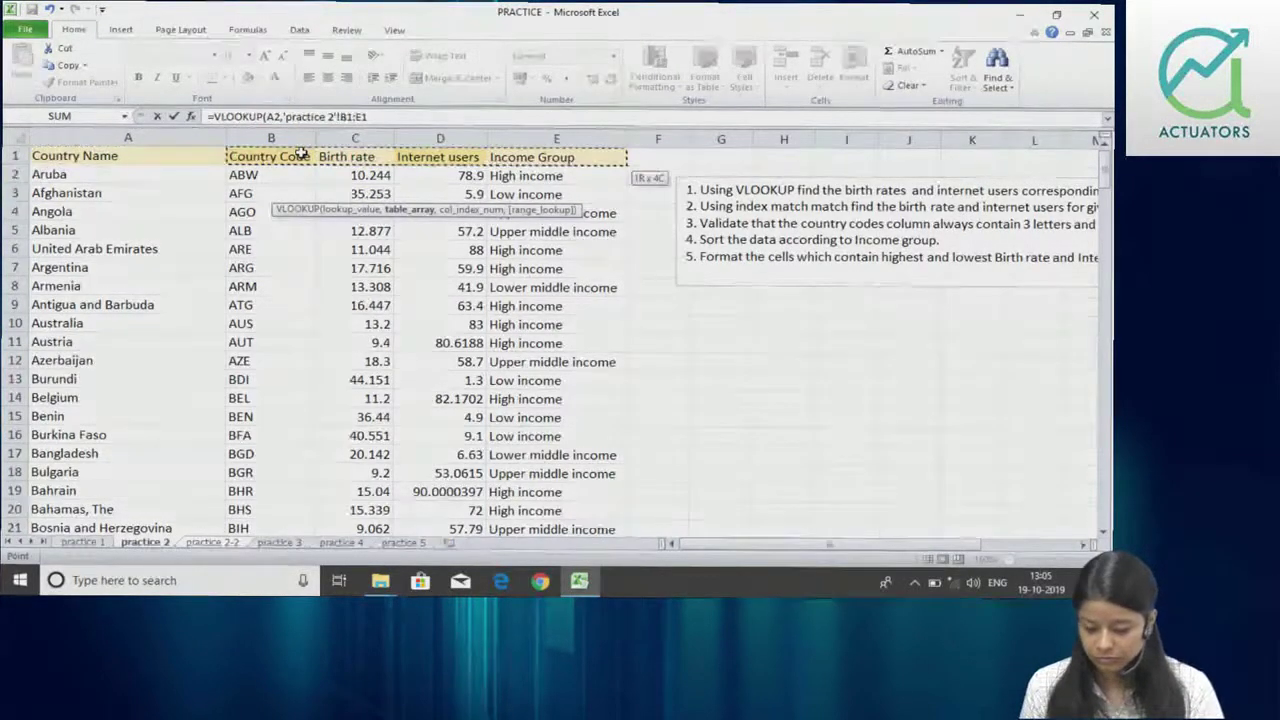
key(ctrl+shift+Down)
text(96,3)
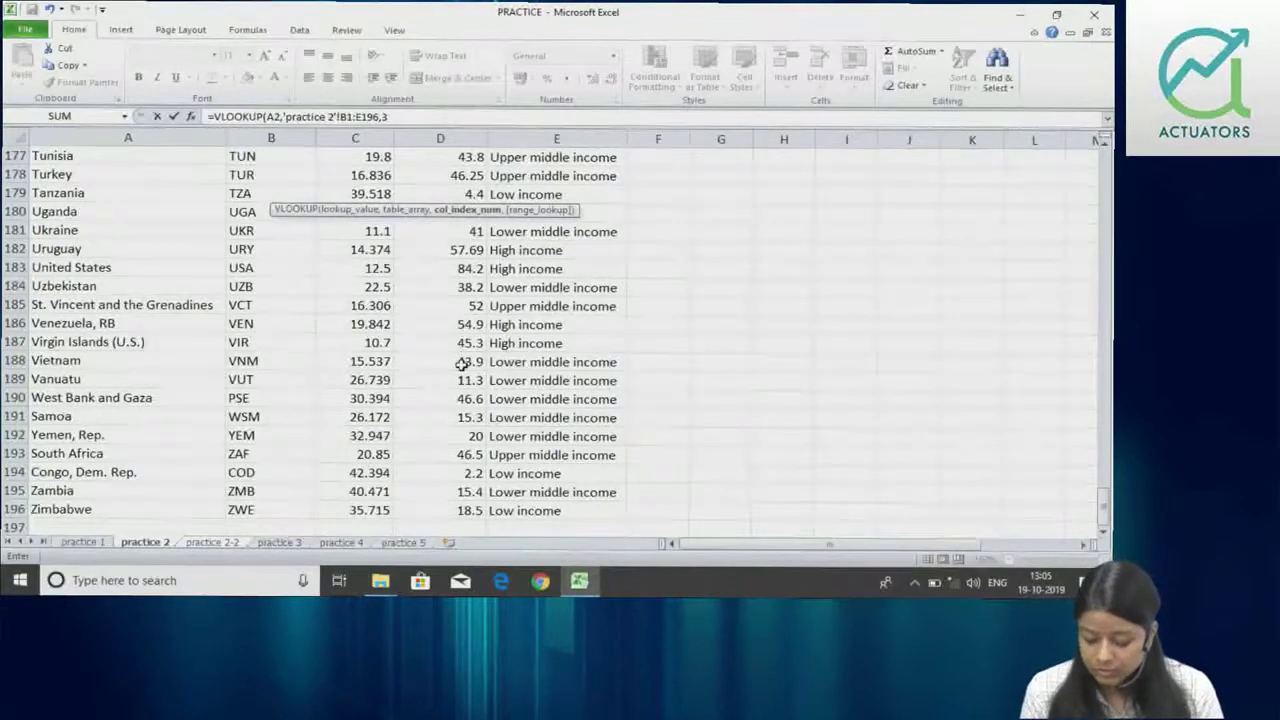
Complete the C2 lookup with column 3 and FALSE, then fill it down to C8.
text(,FALSE)
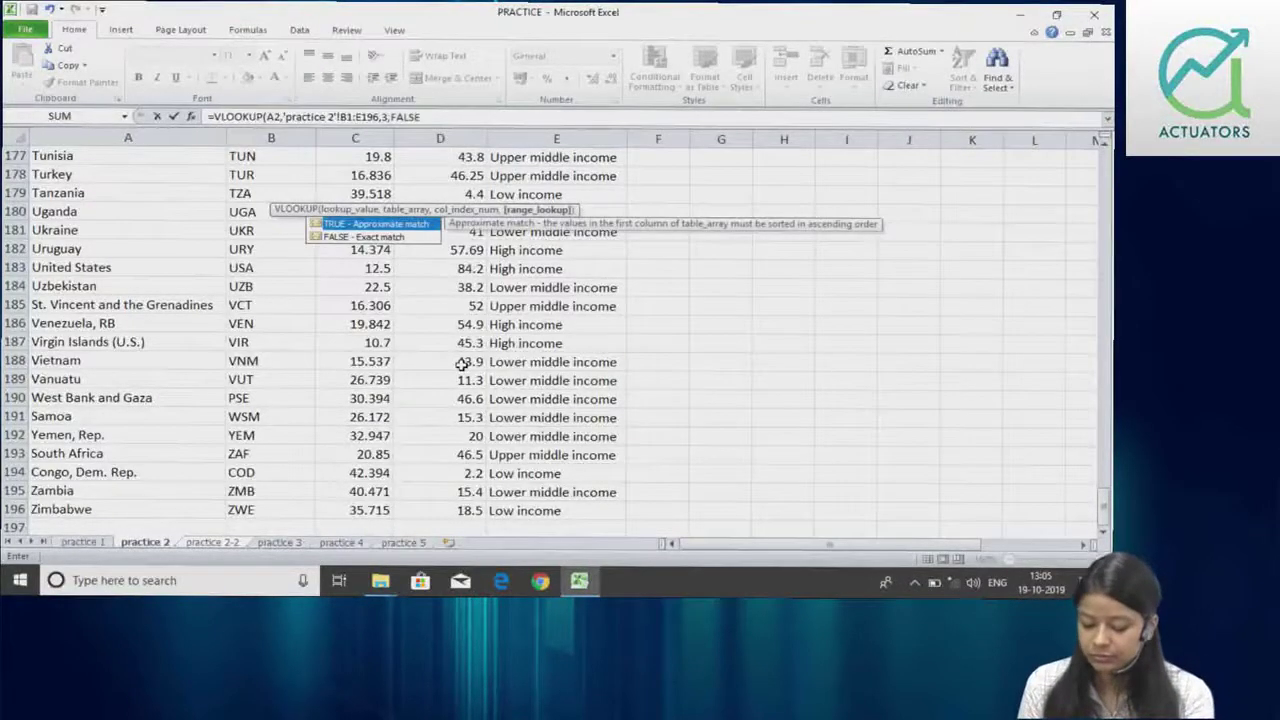
text())
key(Return)
click(367, 190)
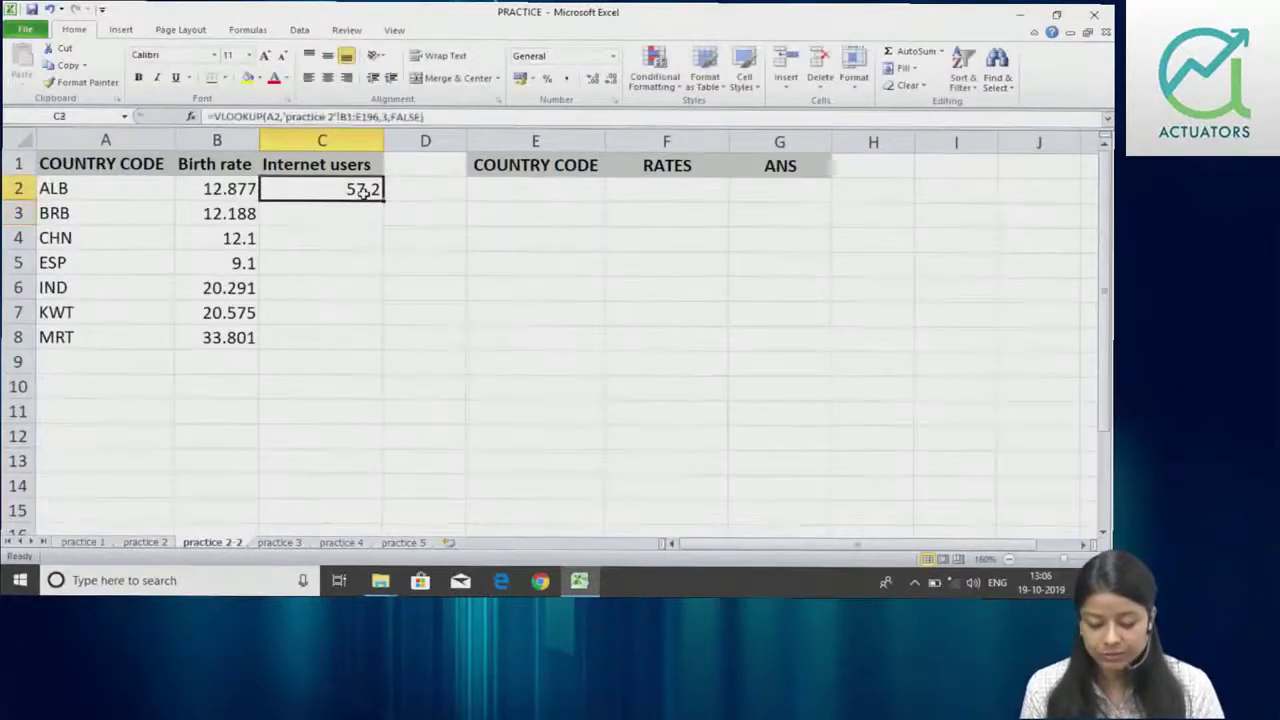
double_click(382, 200)
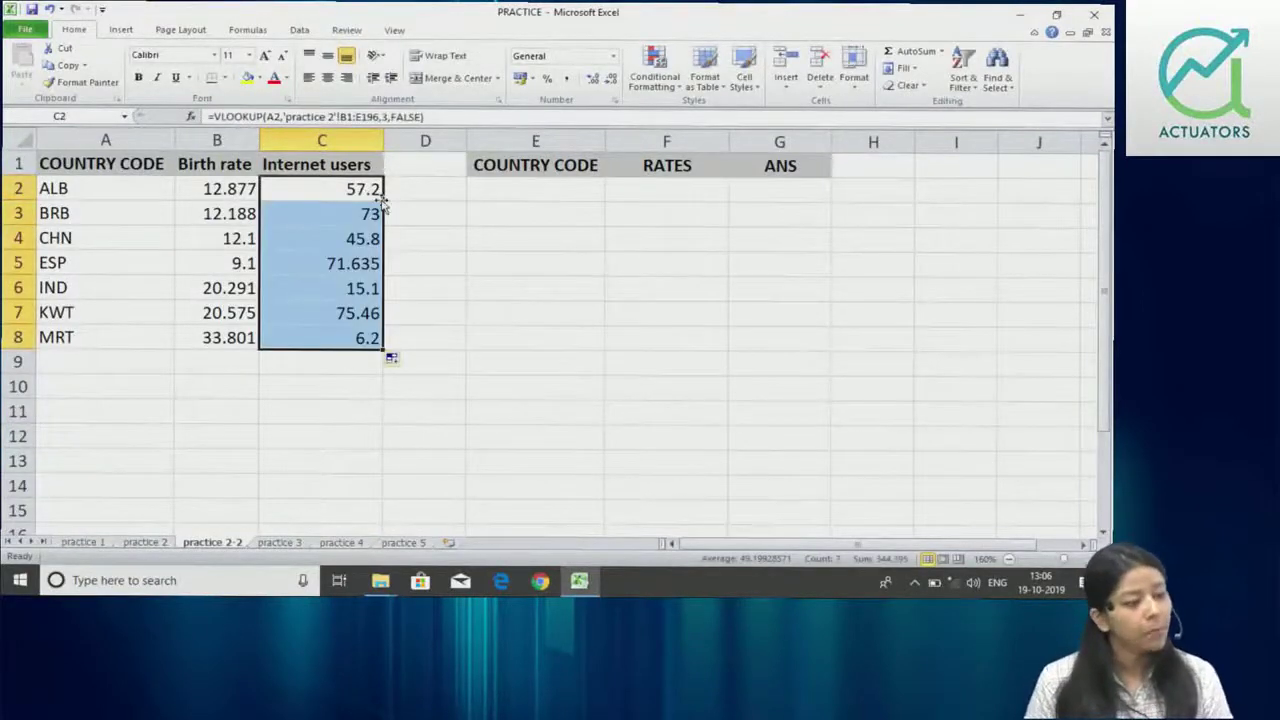
click(455, 218)
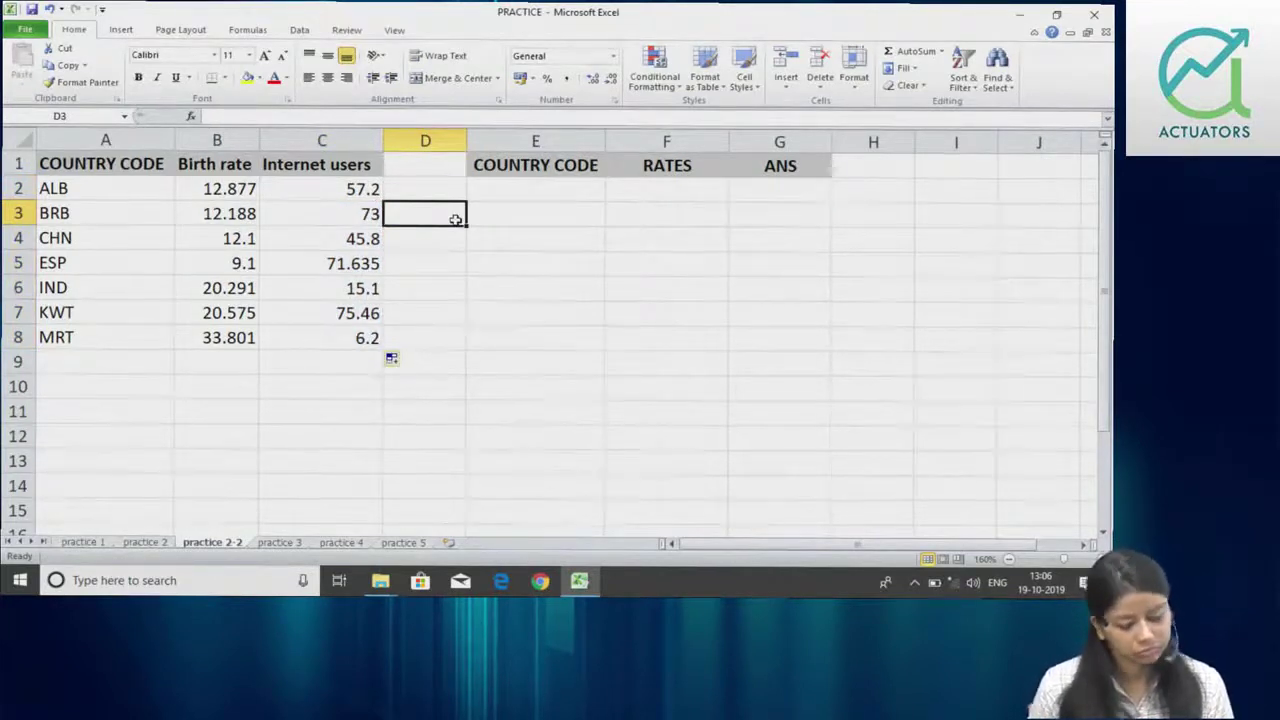
double_click(353, 190)
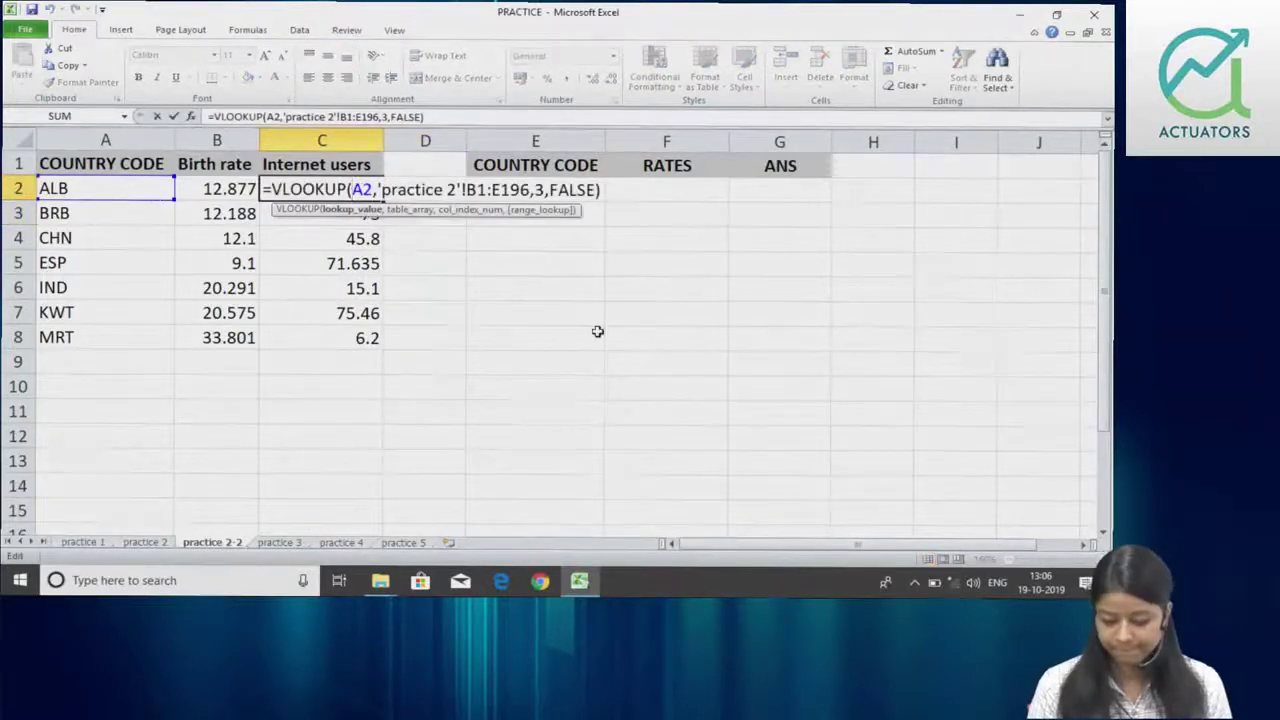
key(Return)
key(Down)
key(Down)
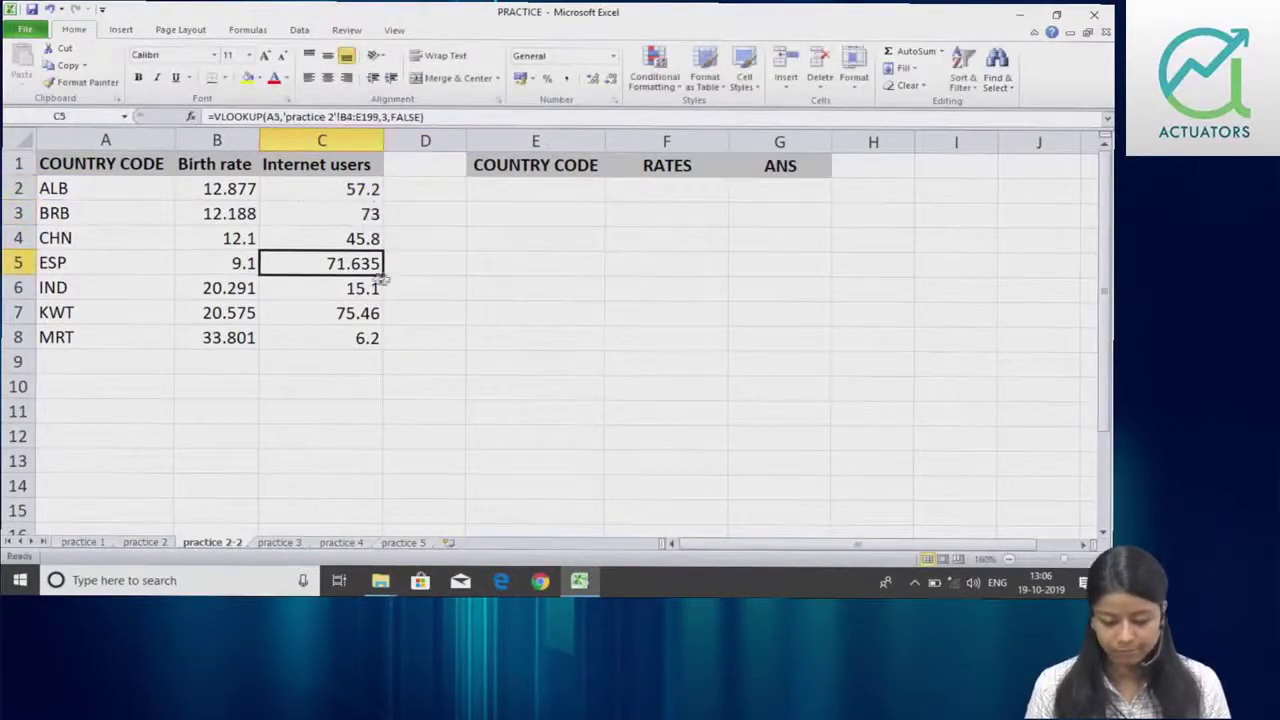
double_click(363, 263)
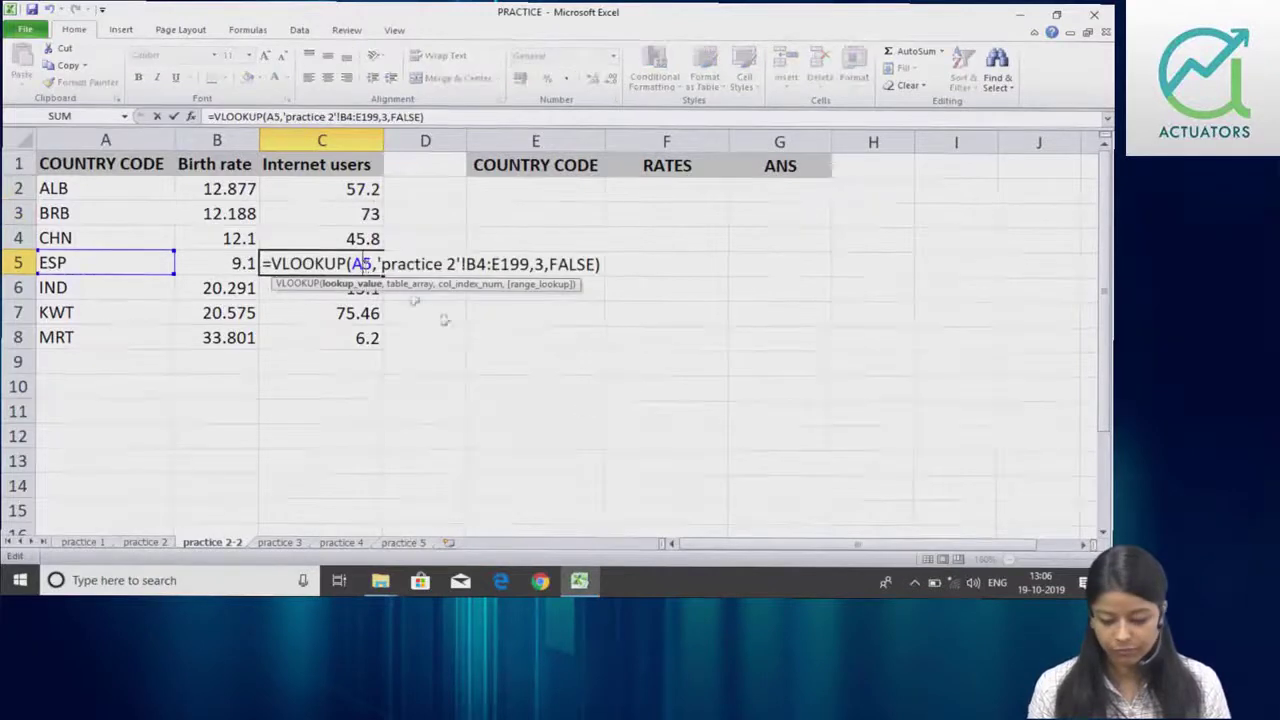
key(Return)
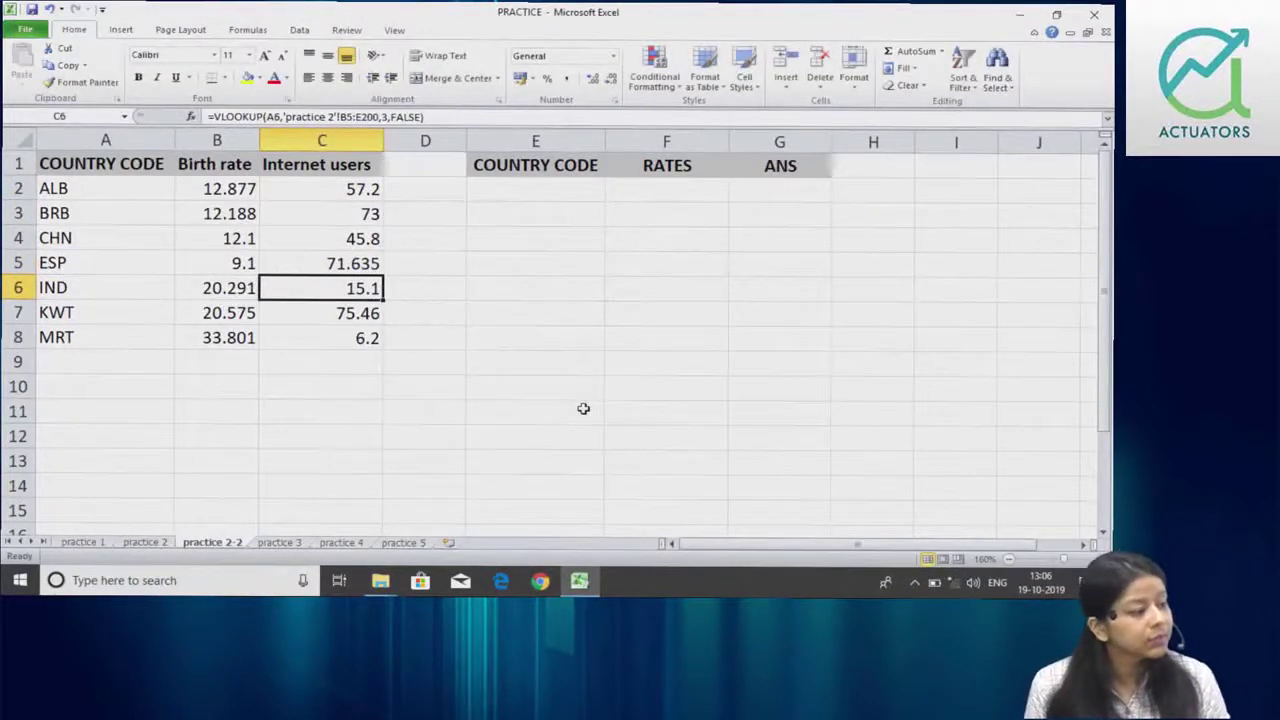
double_click(230, 186)
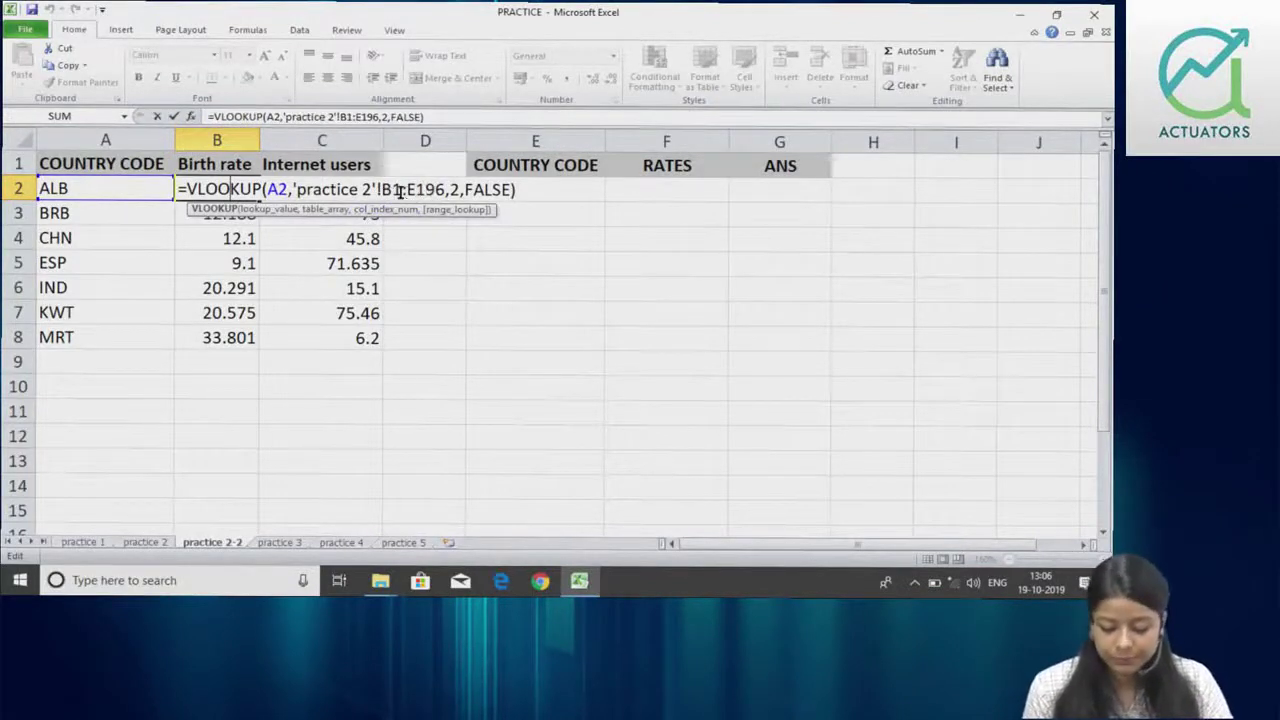
Make B2's lookup range absolute as $B$1:$E$196 and copy it down through B8.
click(400, 191)
double_click(400, 191)
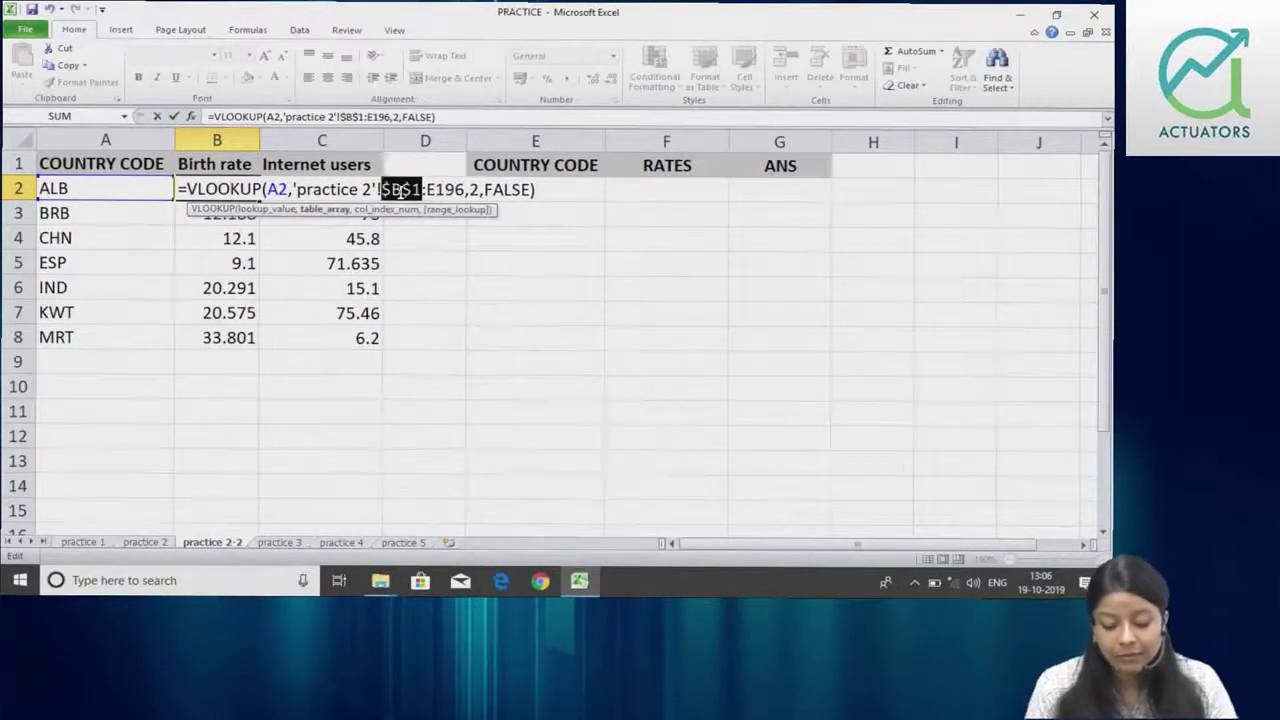
key(F4)
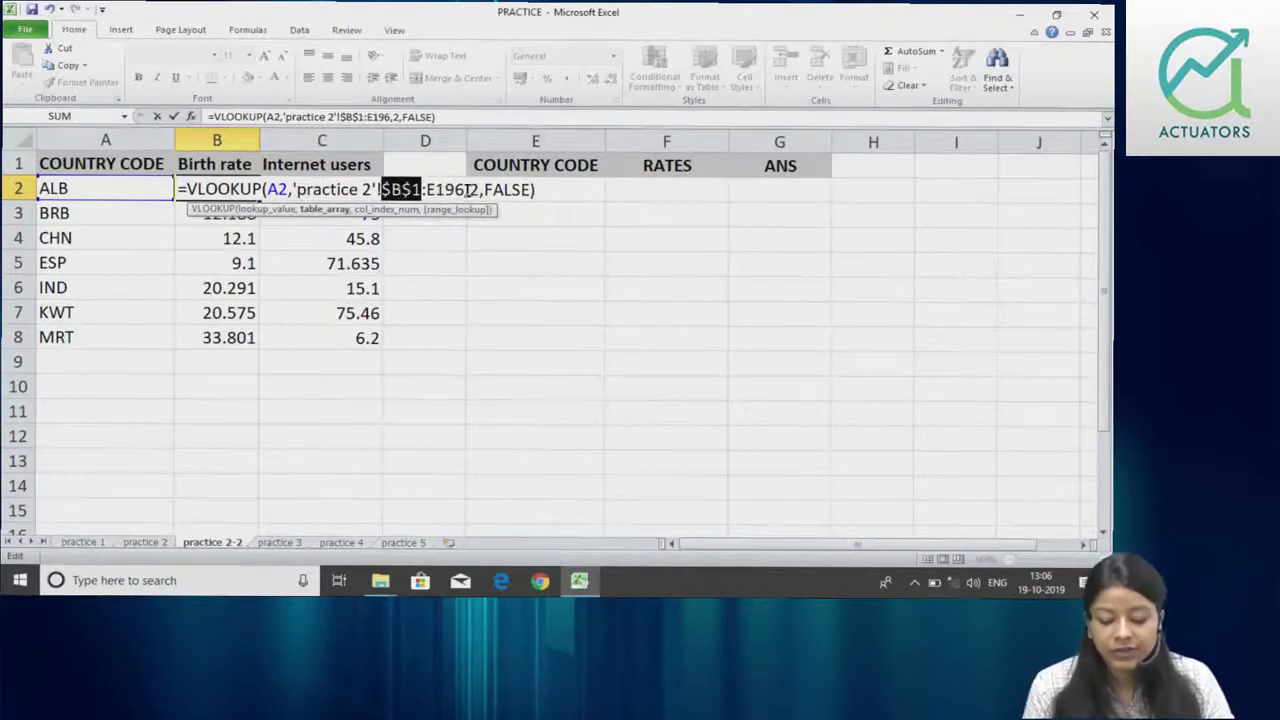
click(467, 189)
double_click(467, 189)
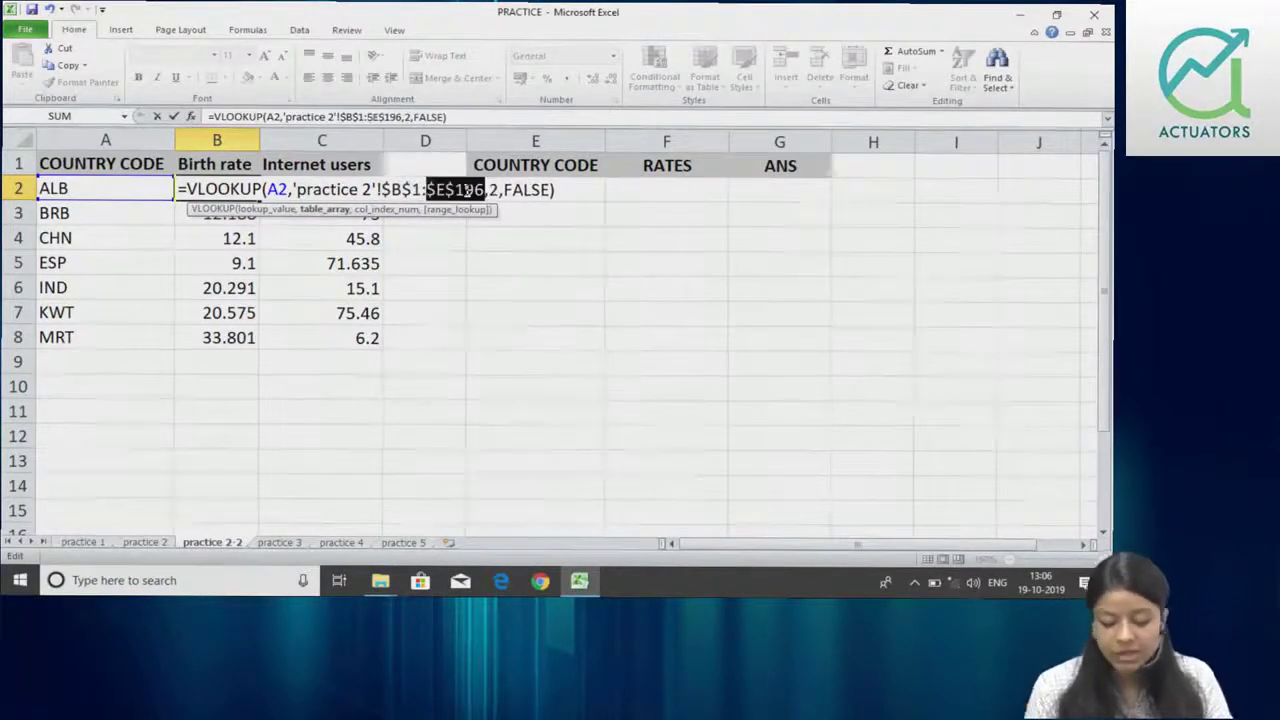
key(Return)
click(212, 189)
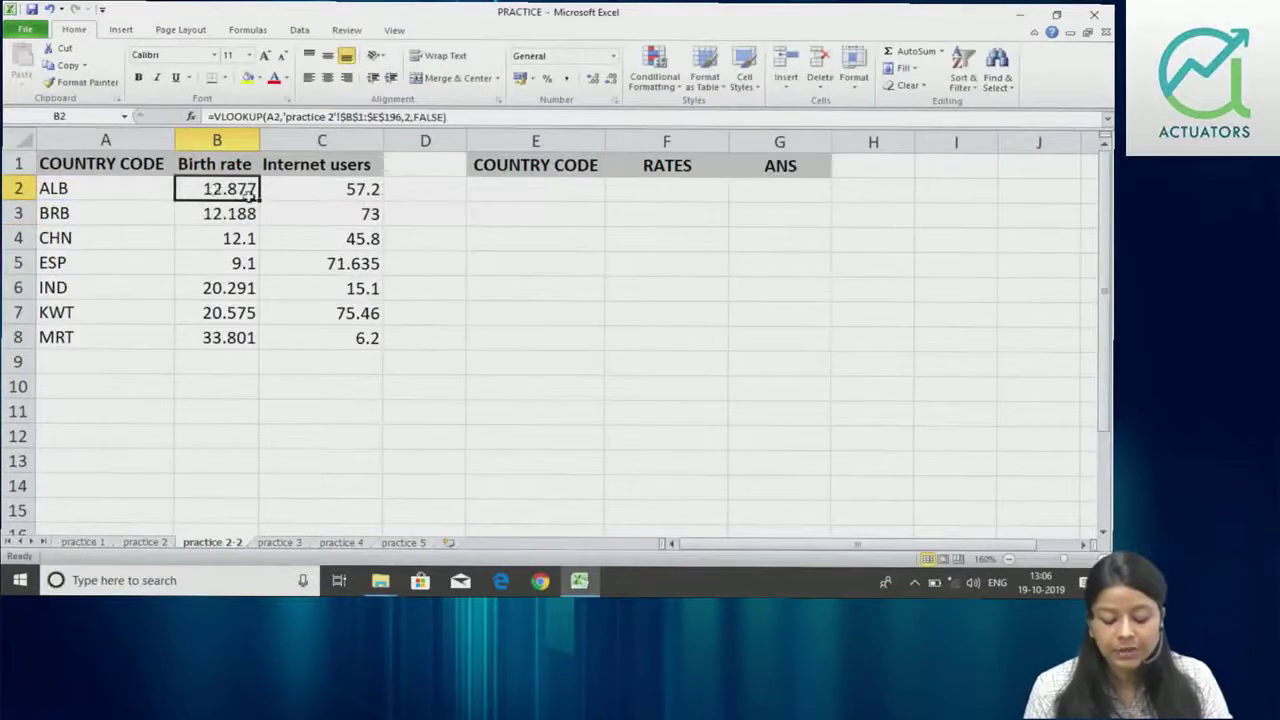
drag(259, 199, 262, 345)
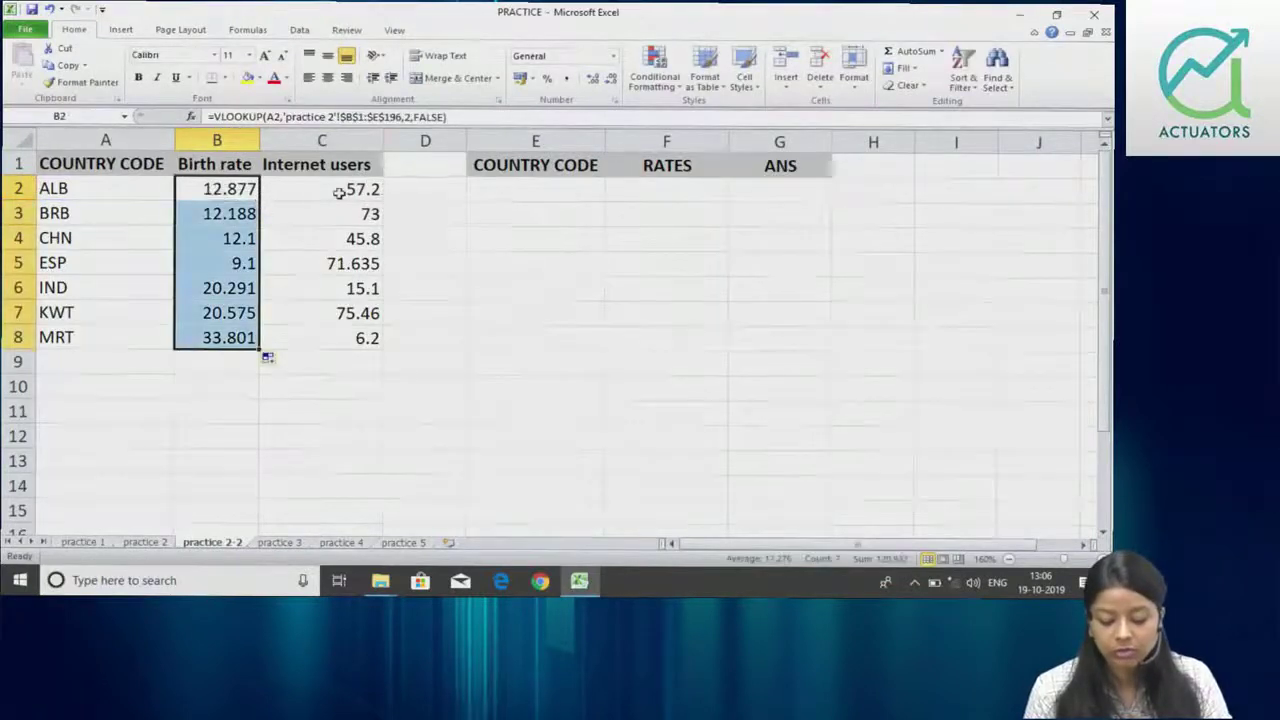
Change C2's range to $B$1:$E$196, fill it down to C8, and review the formula.
double_click(340, 189)
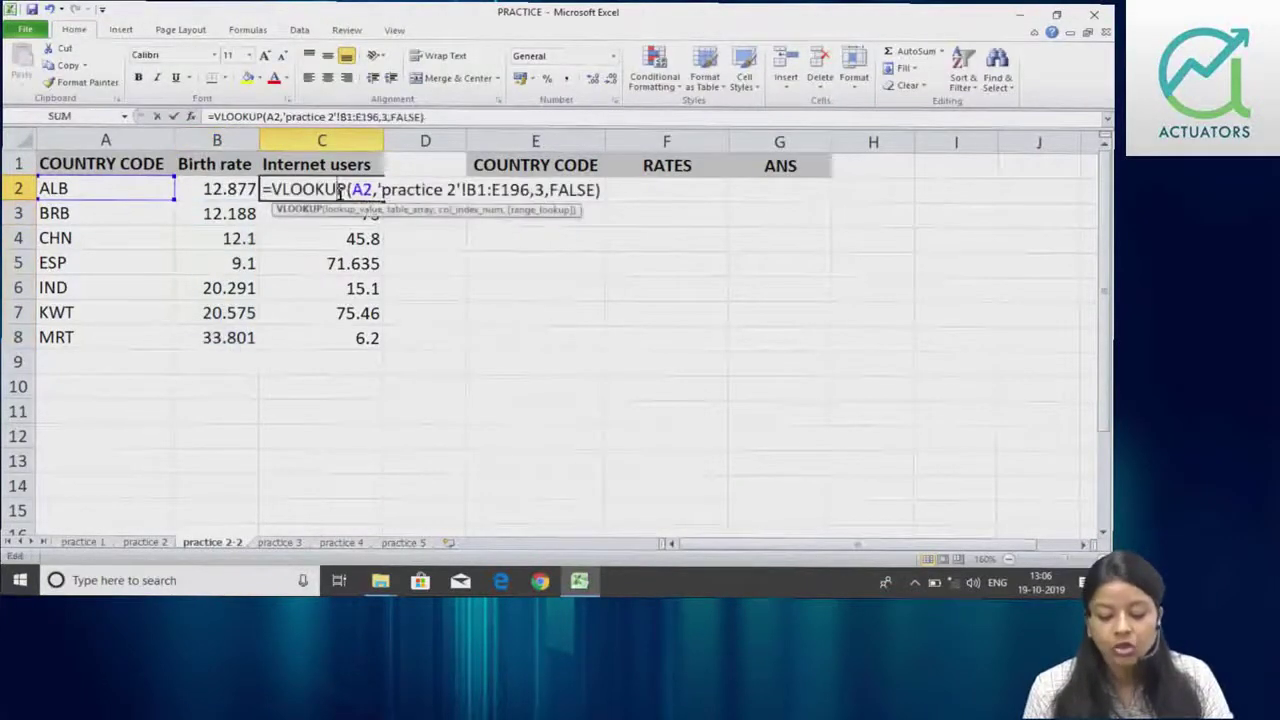
double_click(484, 190)
key(F4)
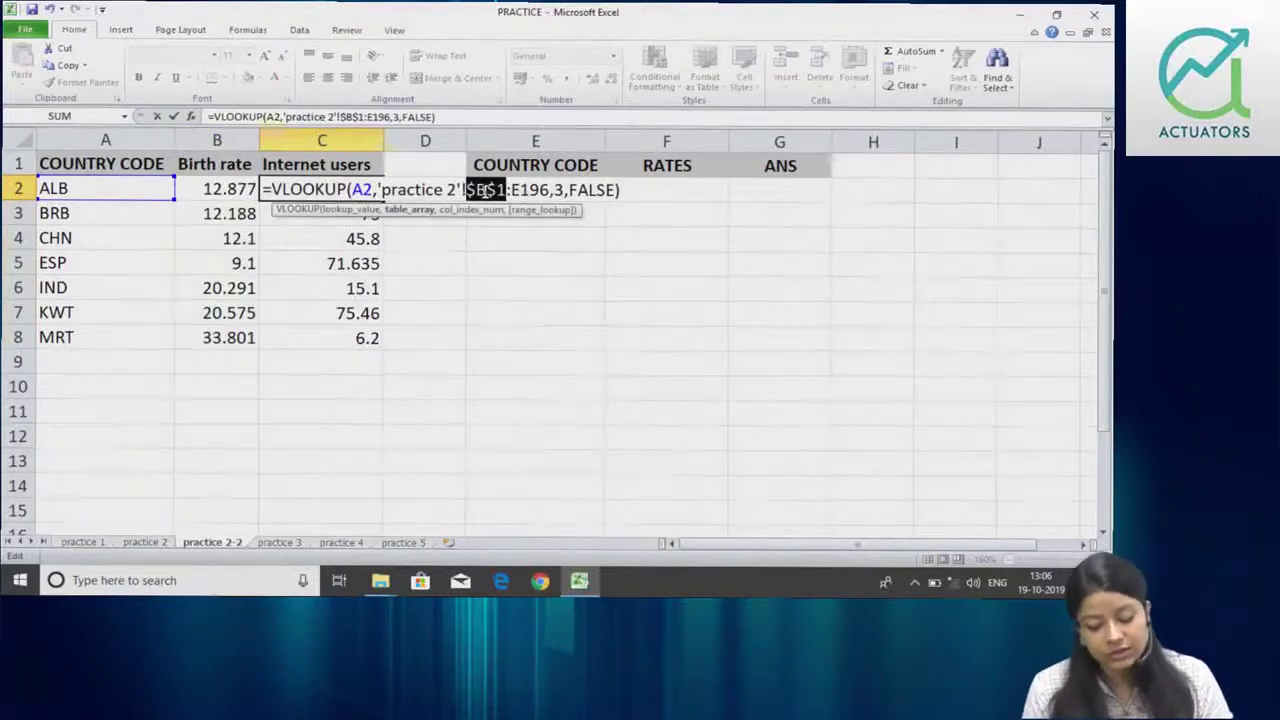
click(545, 190)
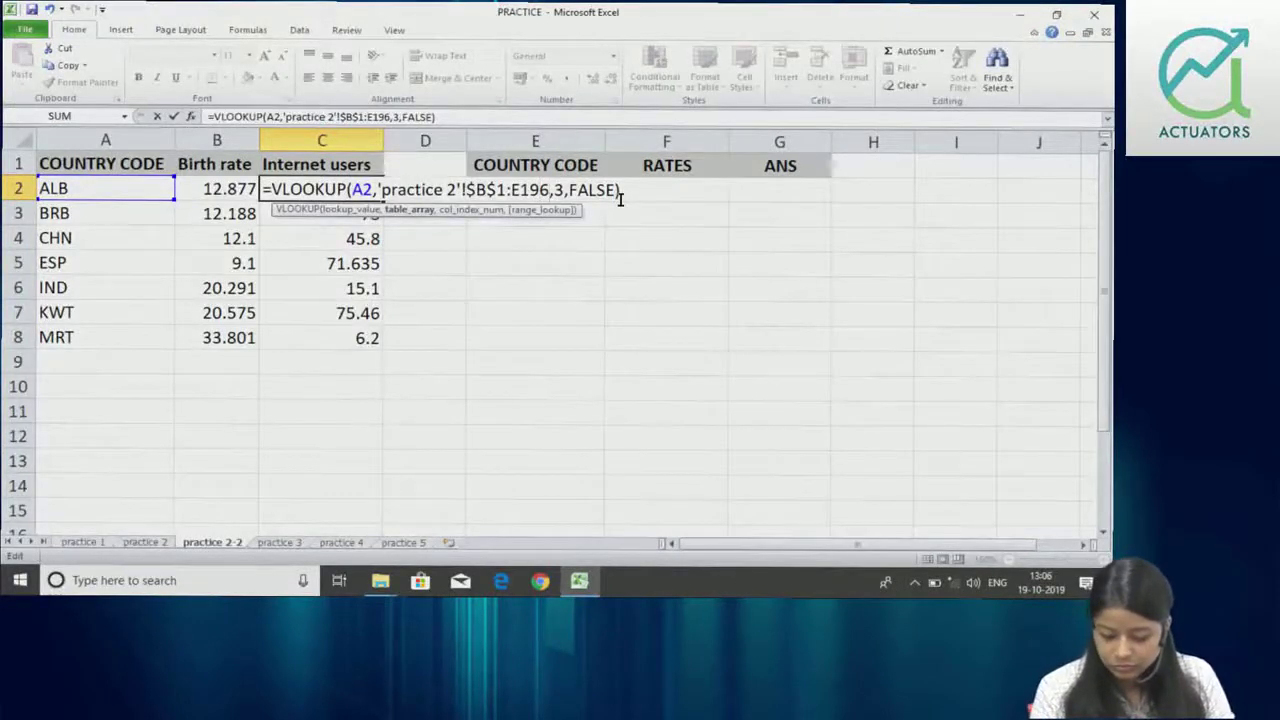
key(F4)
key(Return)
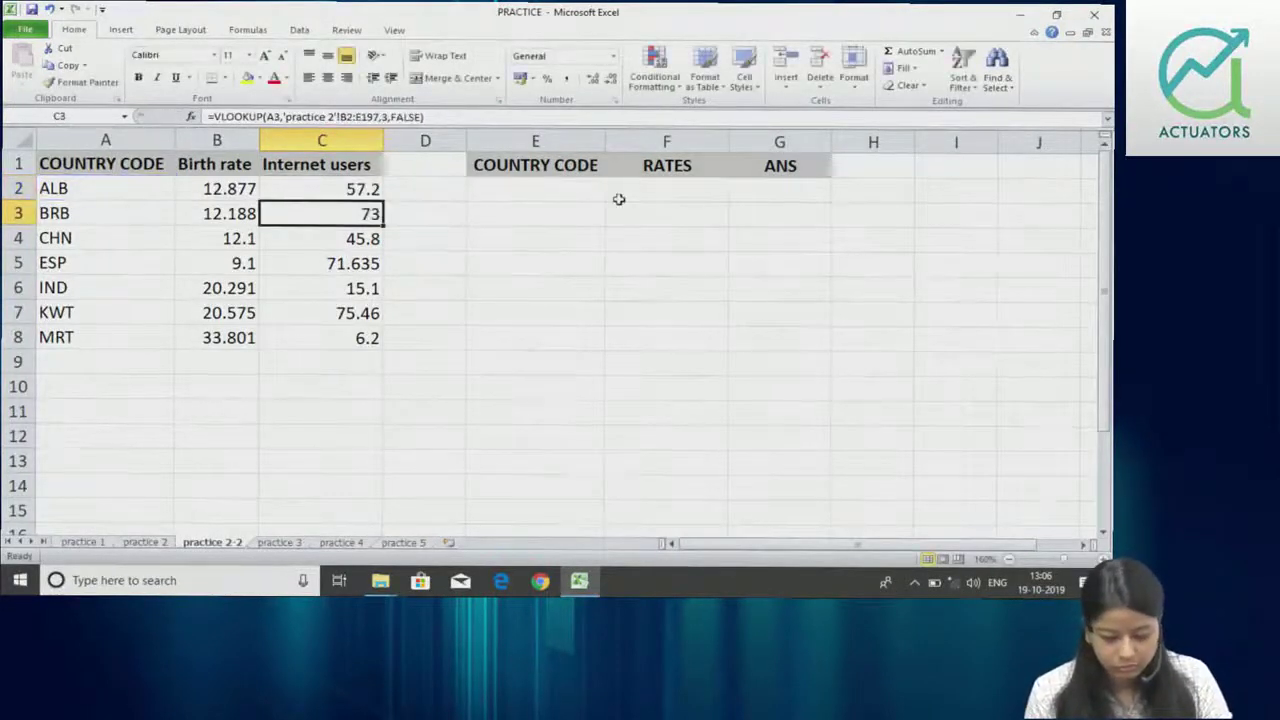
click(330, 187)
mouse_move(360, 192)
mouse_down()
mouse_move(400, 205)
mouse_move(420, 196)
mouse_up()
click(372, 193)
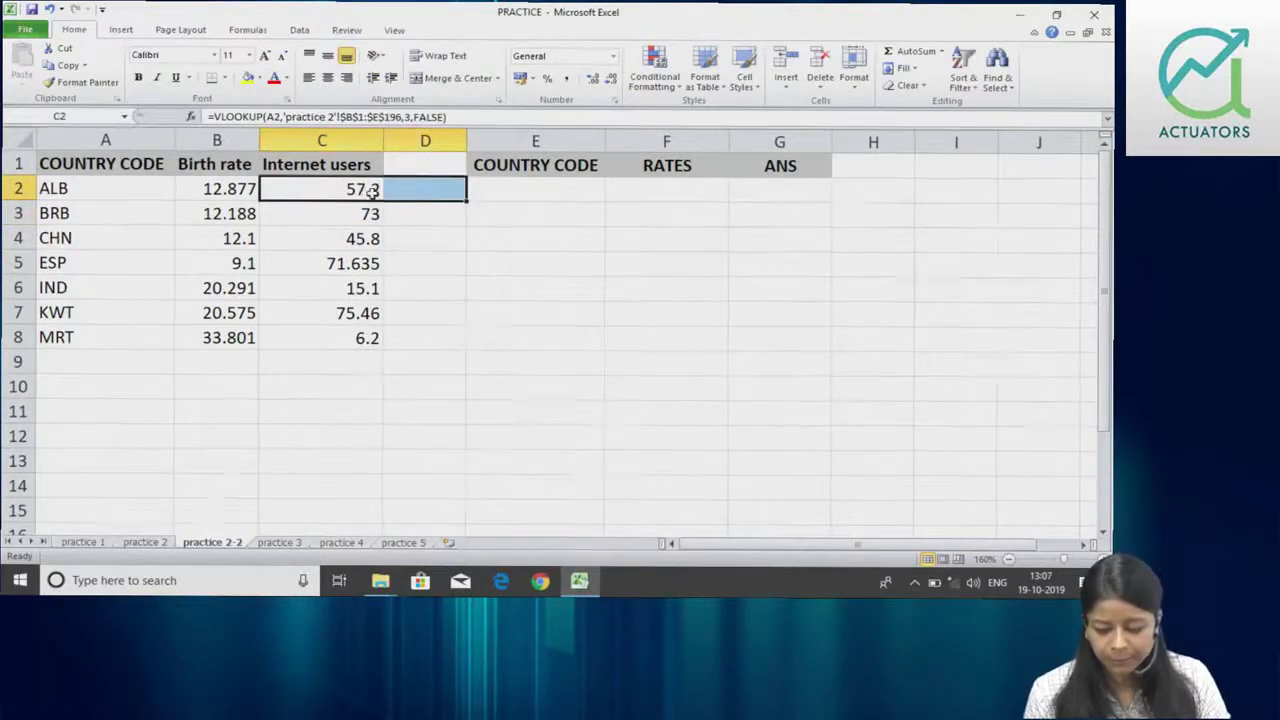
click(375, 195)
double_click(383, 199)
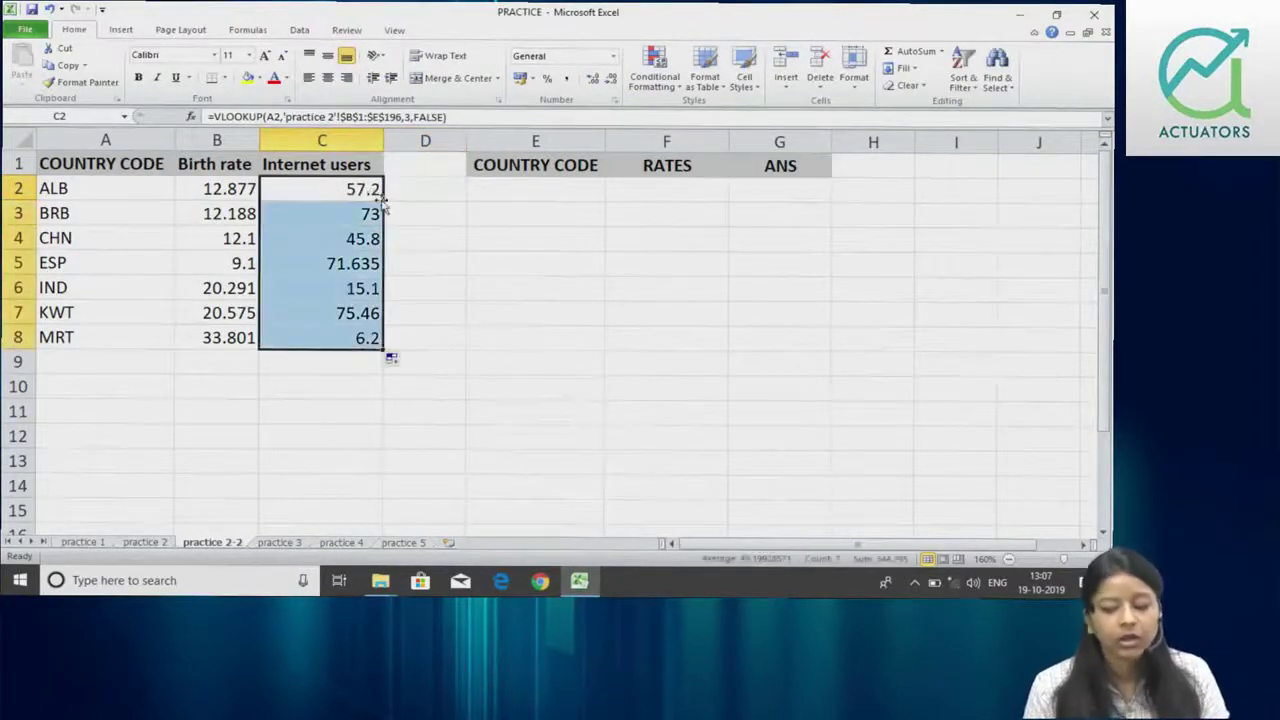
click(333, 213)
double_click(336, 186)
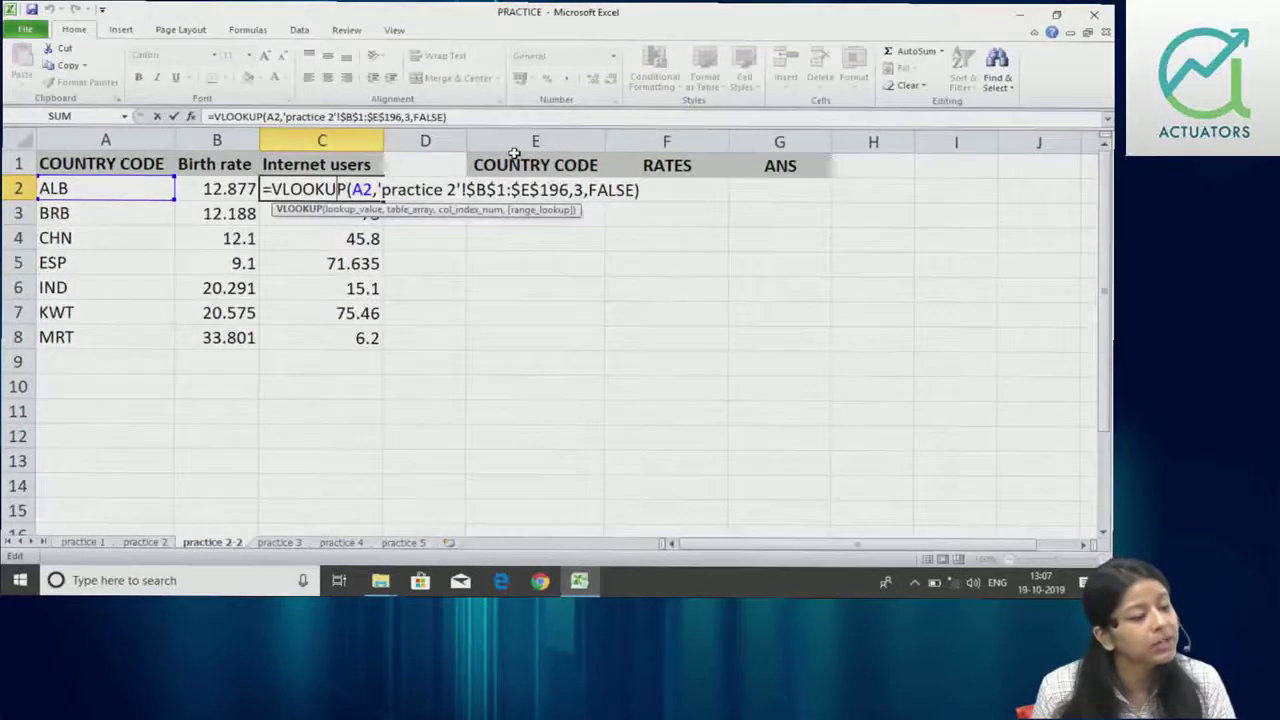
Leave C2 unchanged, flip between sheets with Ctrl+Page Up/Down, and settle on practice 2.
key(Return)
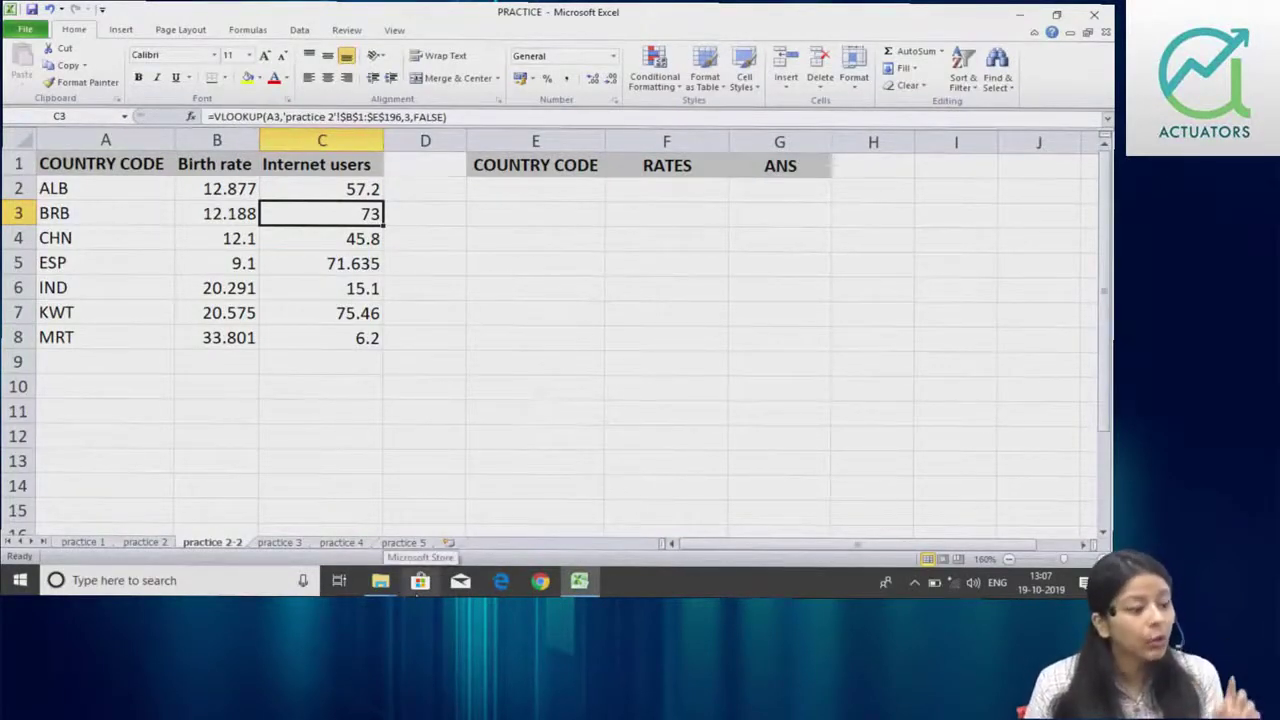
key(ctrl+Page_Up)
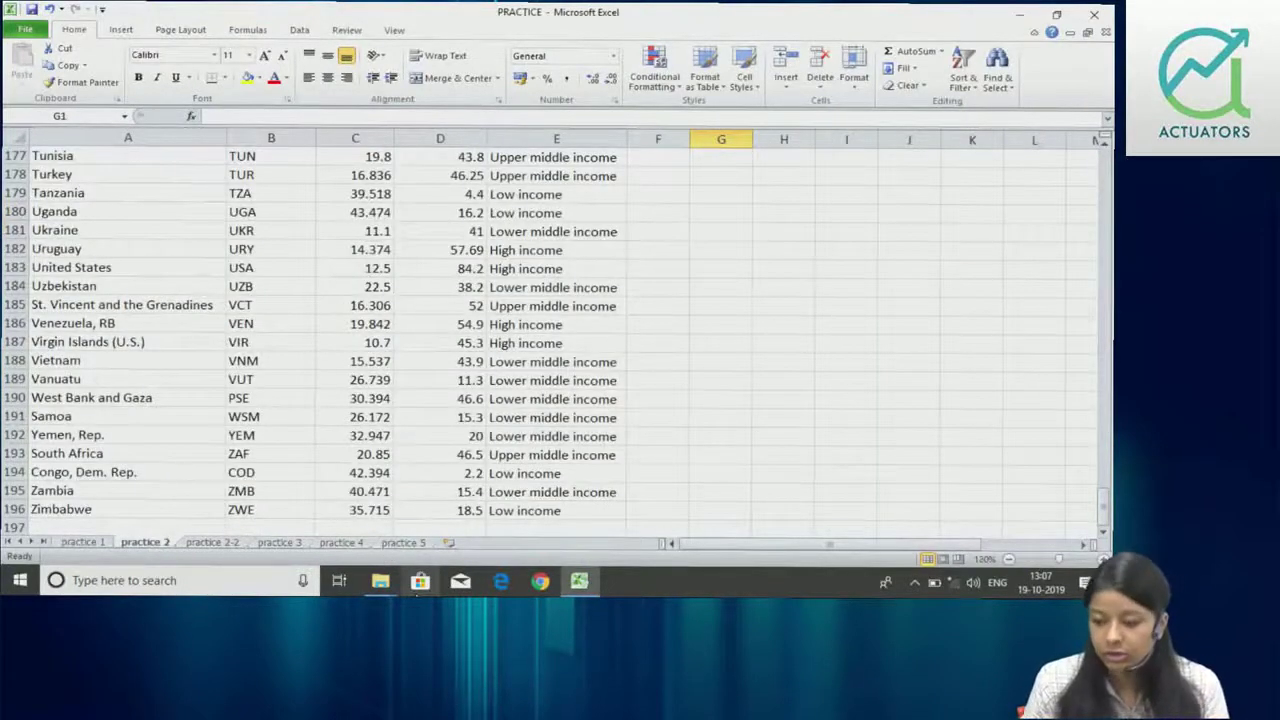
key(ctrl+Page_Down)
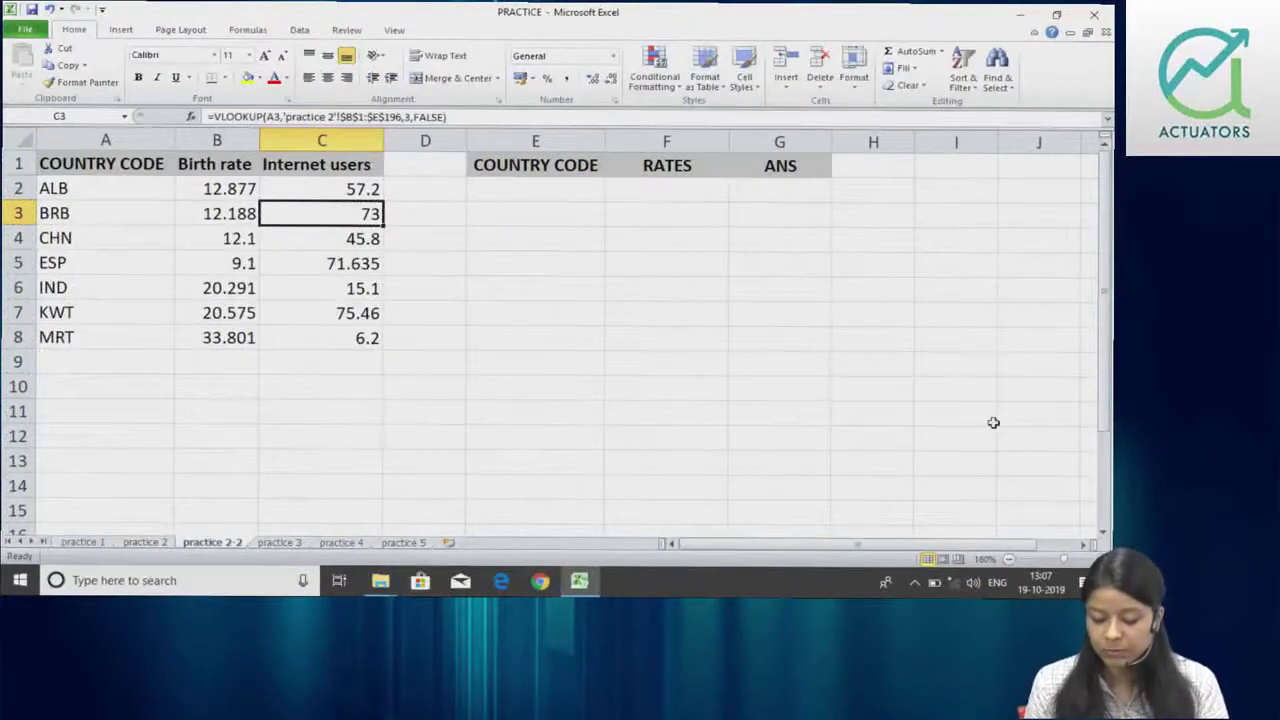
key(ctrl+Page_Up)
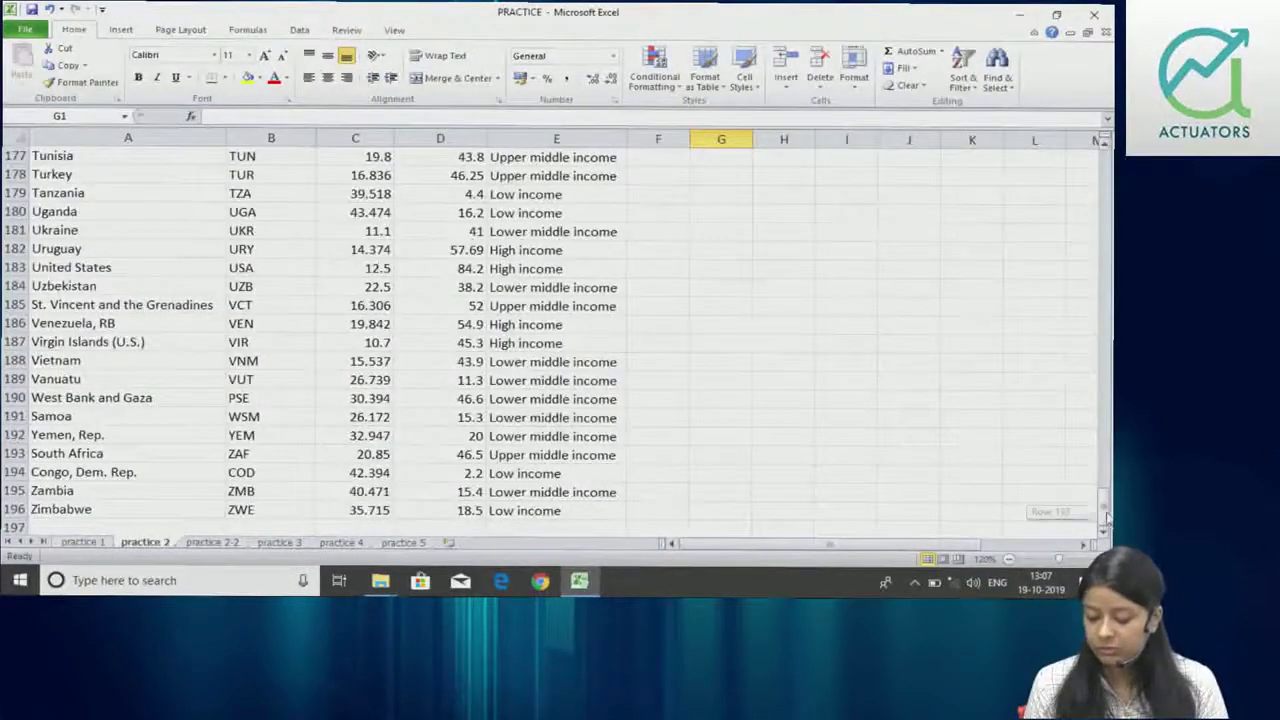
drag(1106, 517, 1106, 133)
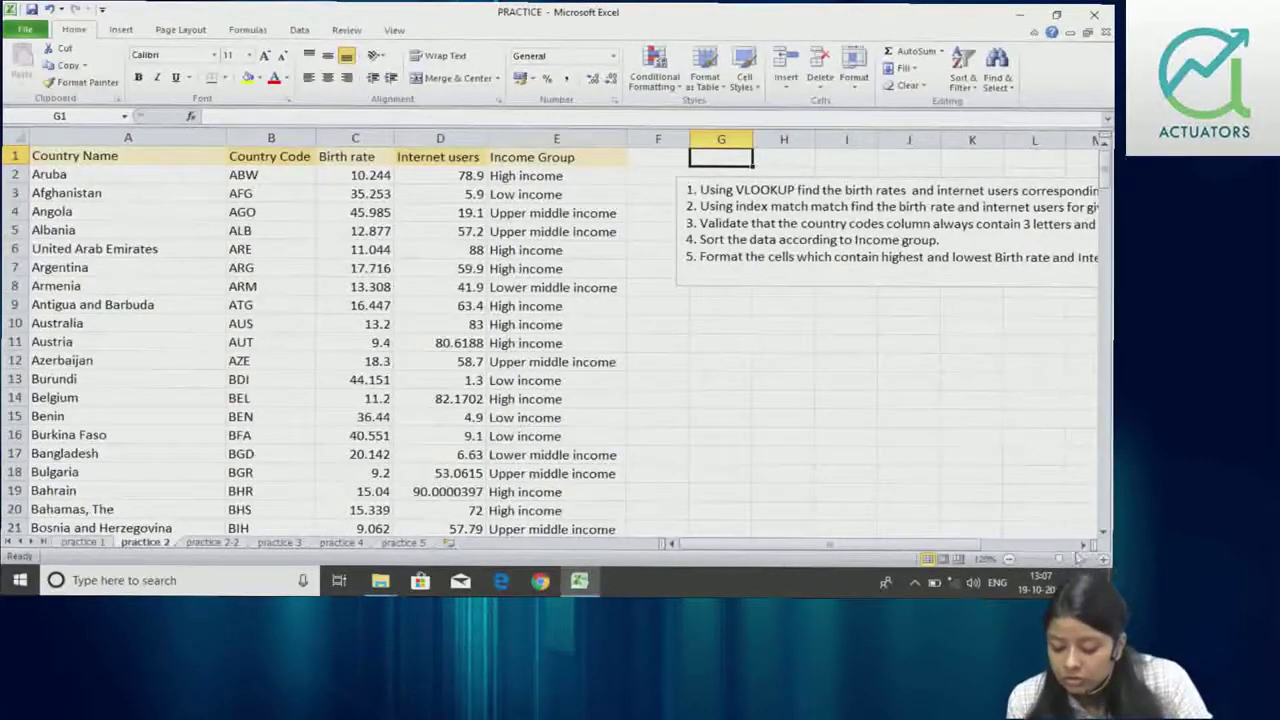
mouse_move(917, 545)
mouse_down()
mouse_move(941, 553)
mouse_move(724, 588)
mouse_up()
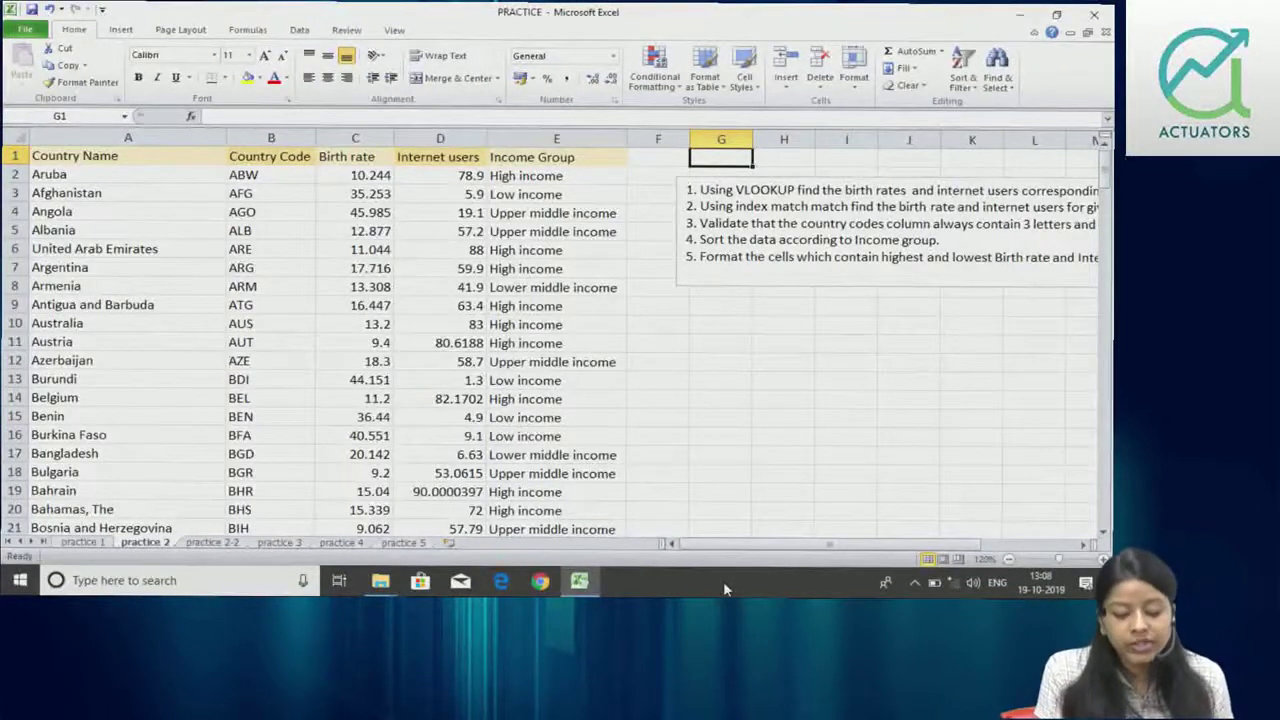
key(alt)
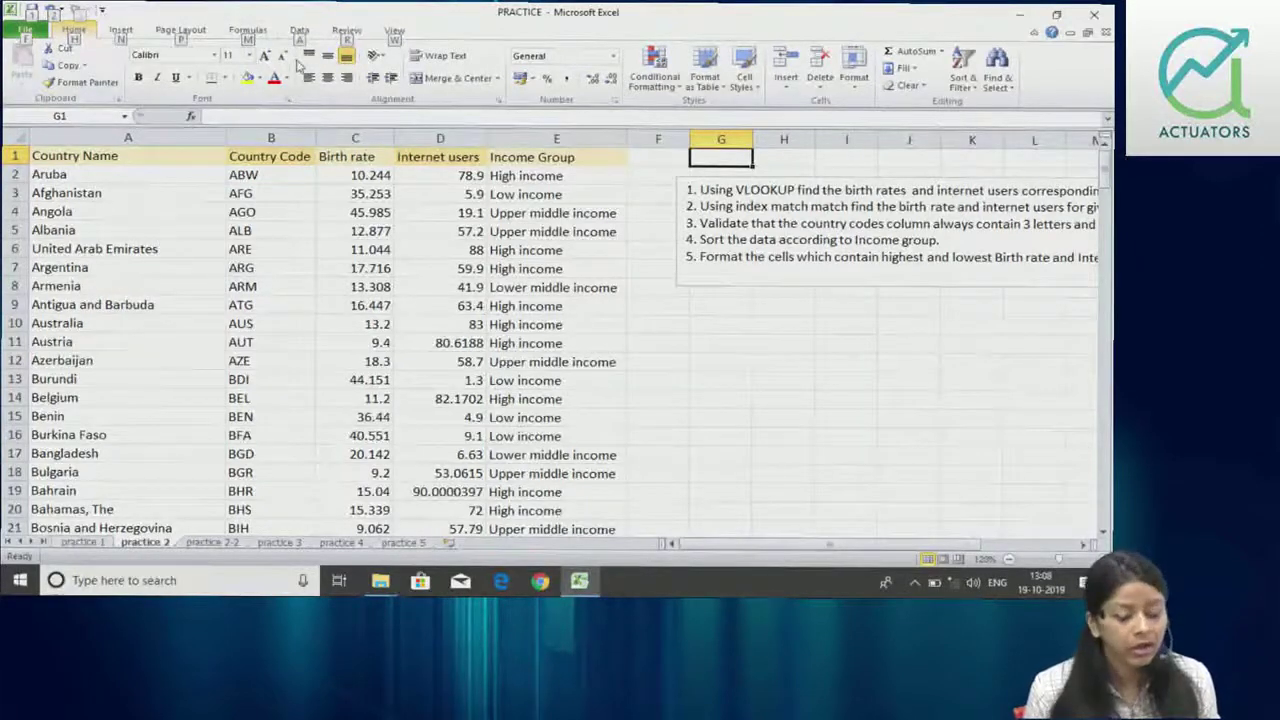
key(Escape)
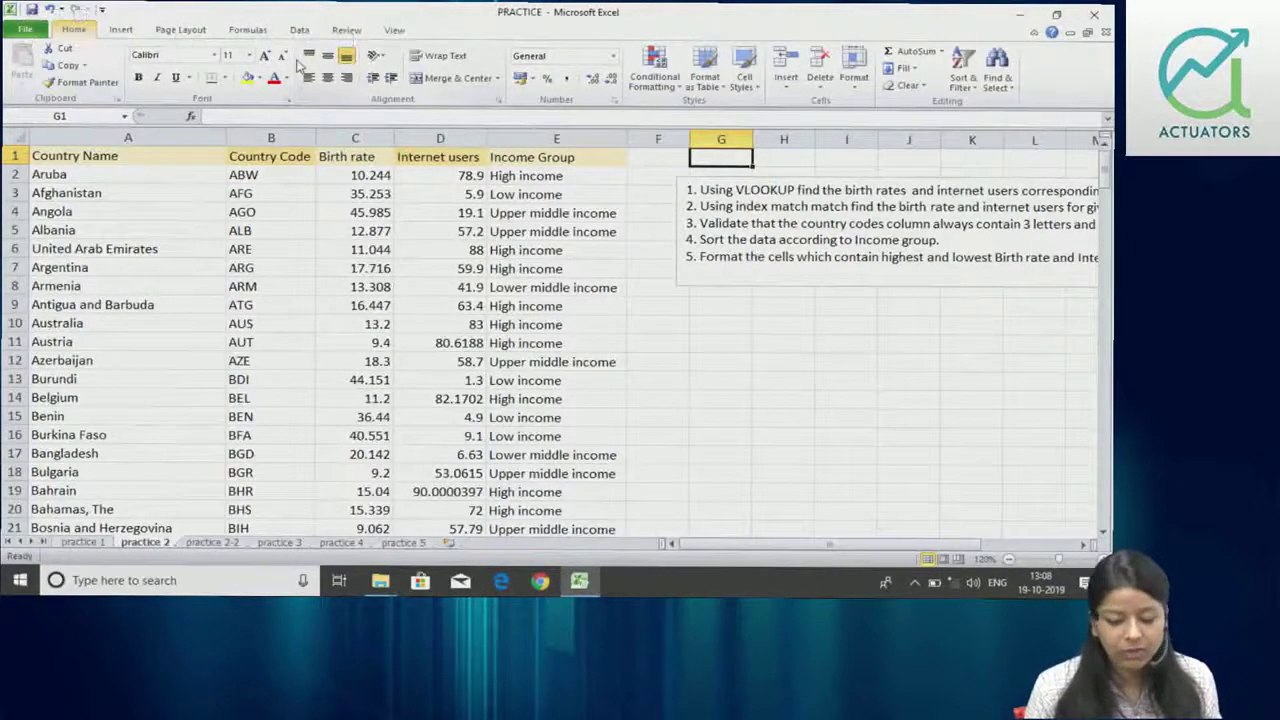
key(alt+a)
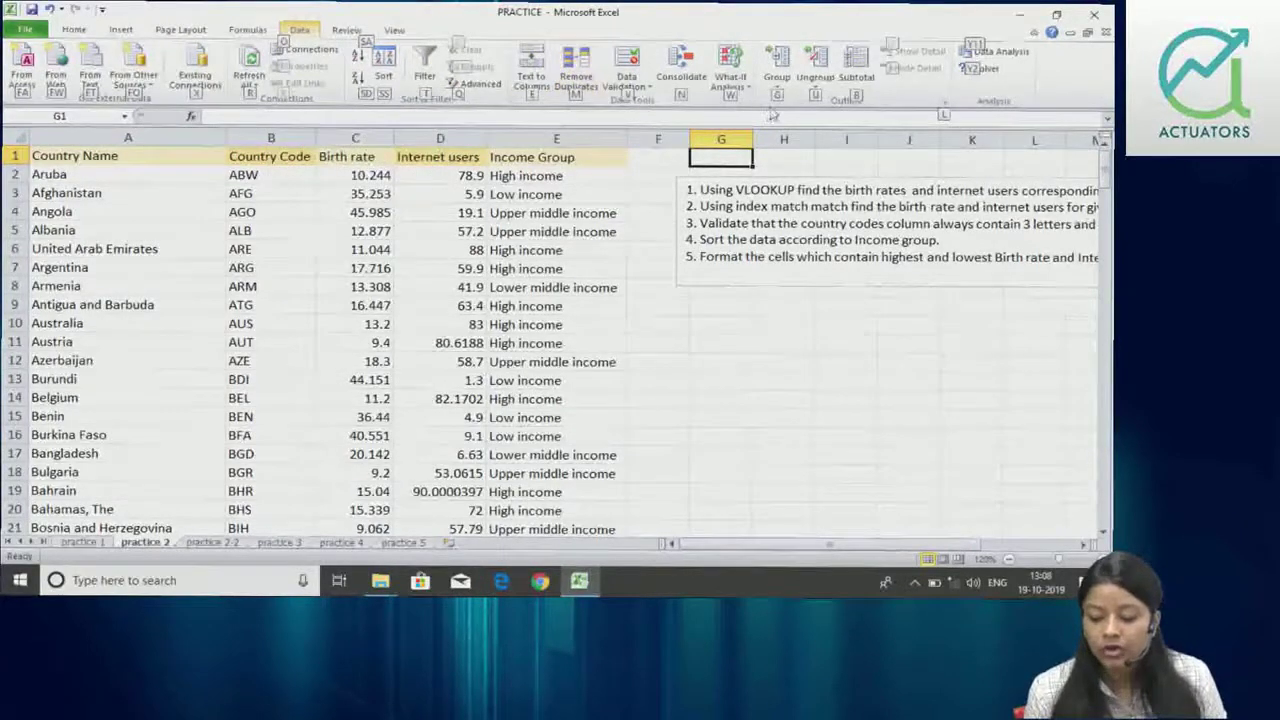
key(w)
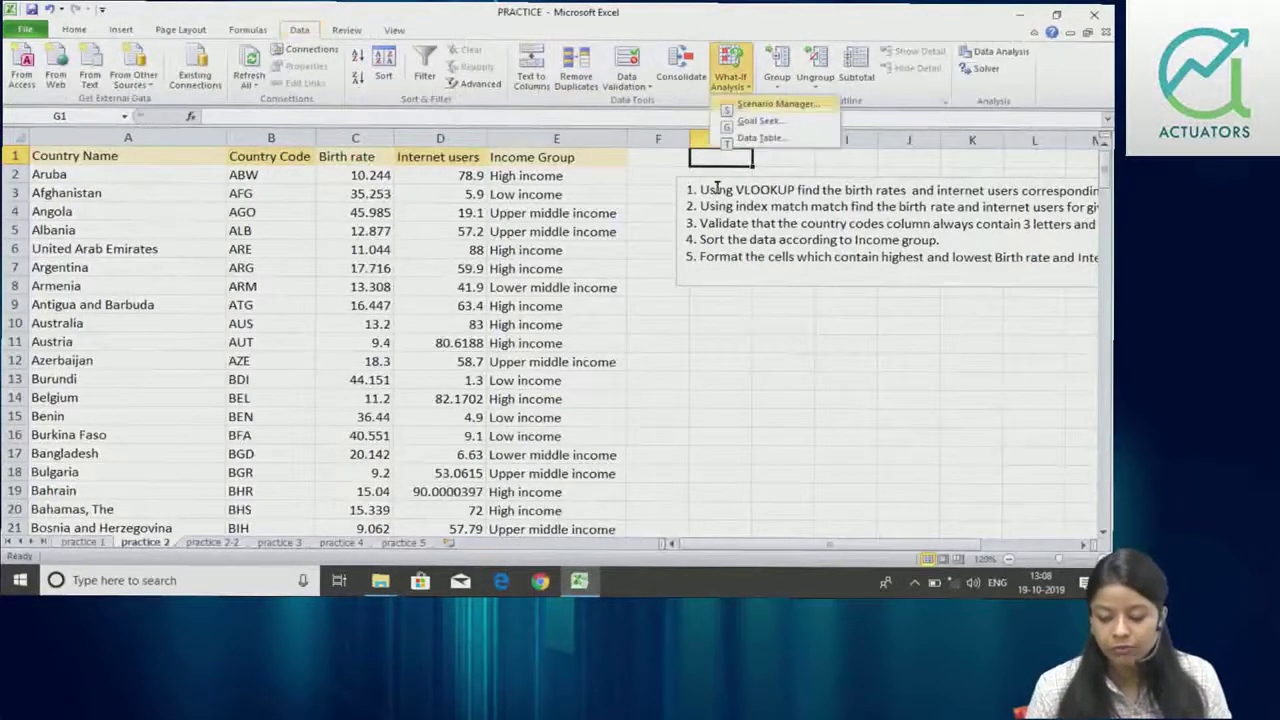
key(g)
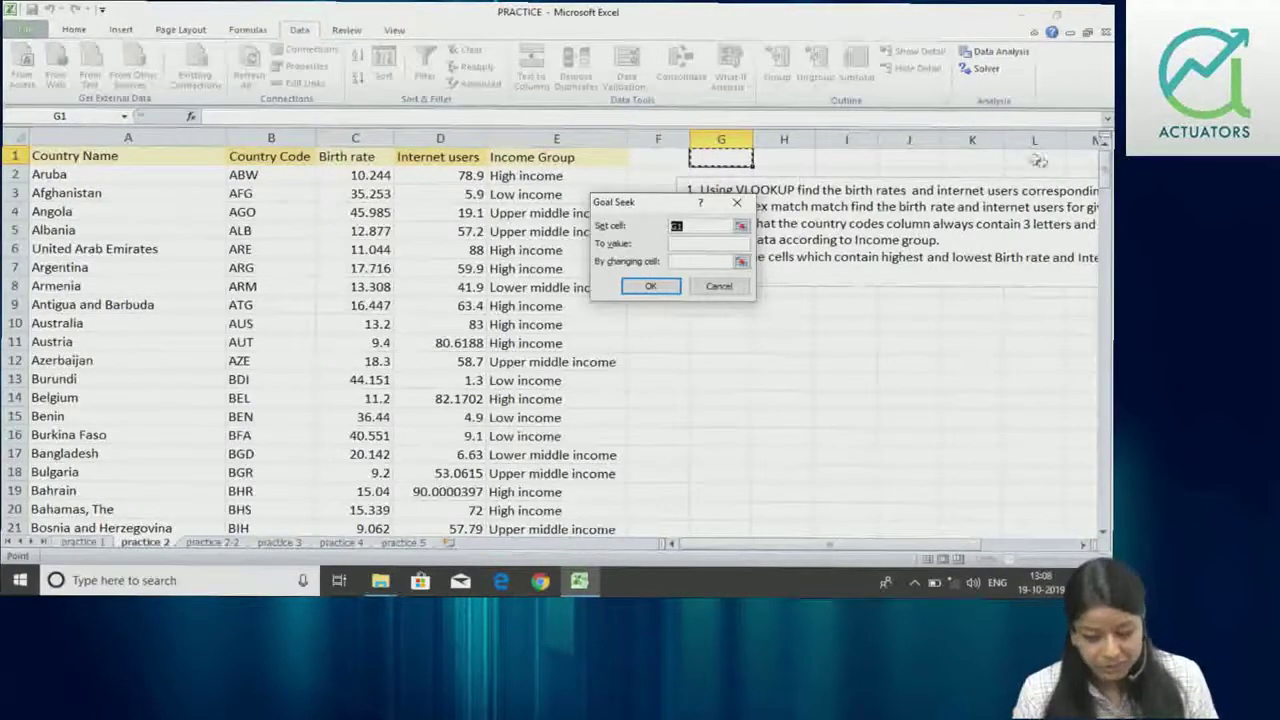
click(737, 203)
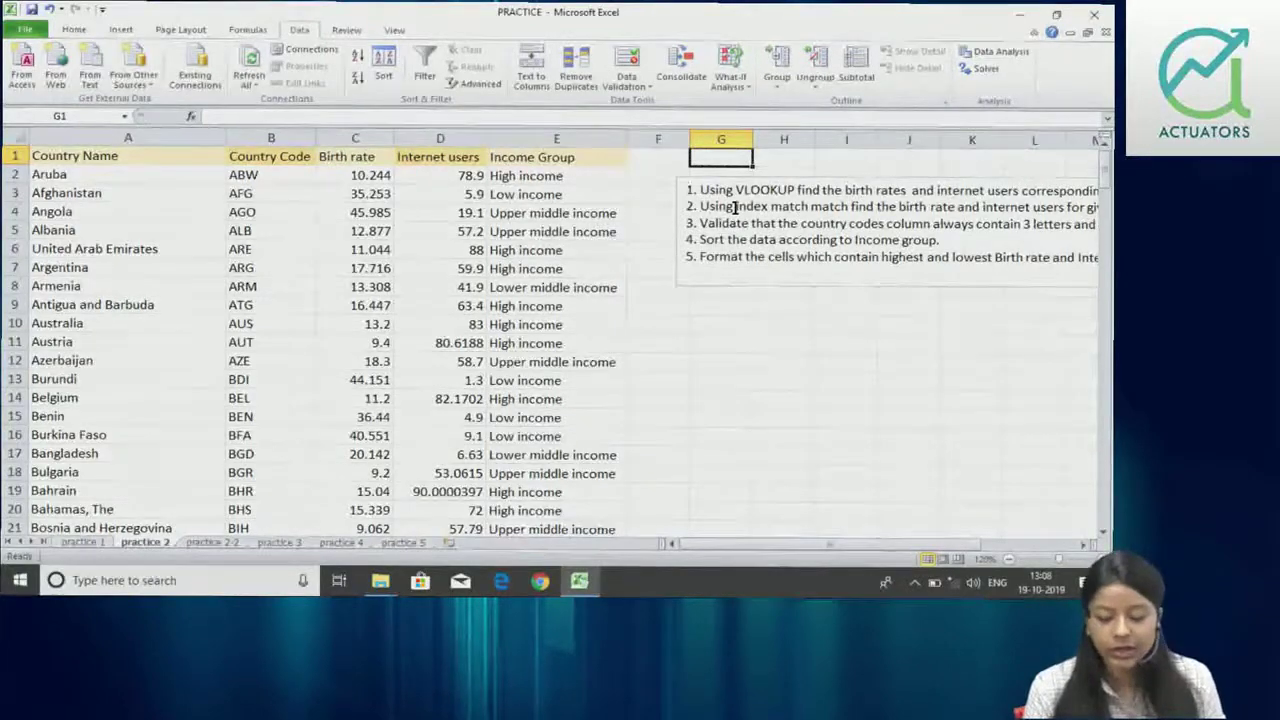
key(alt)
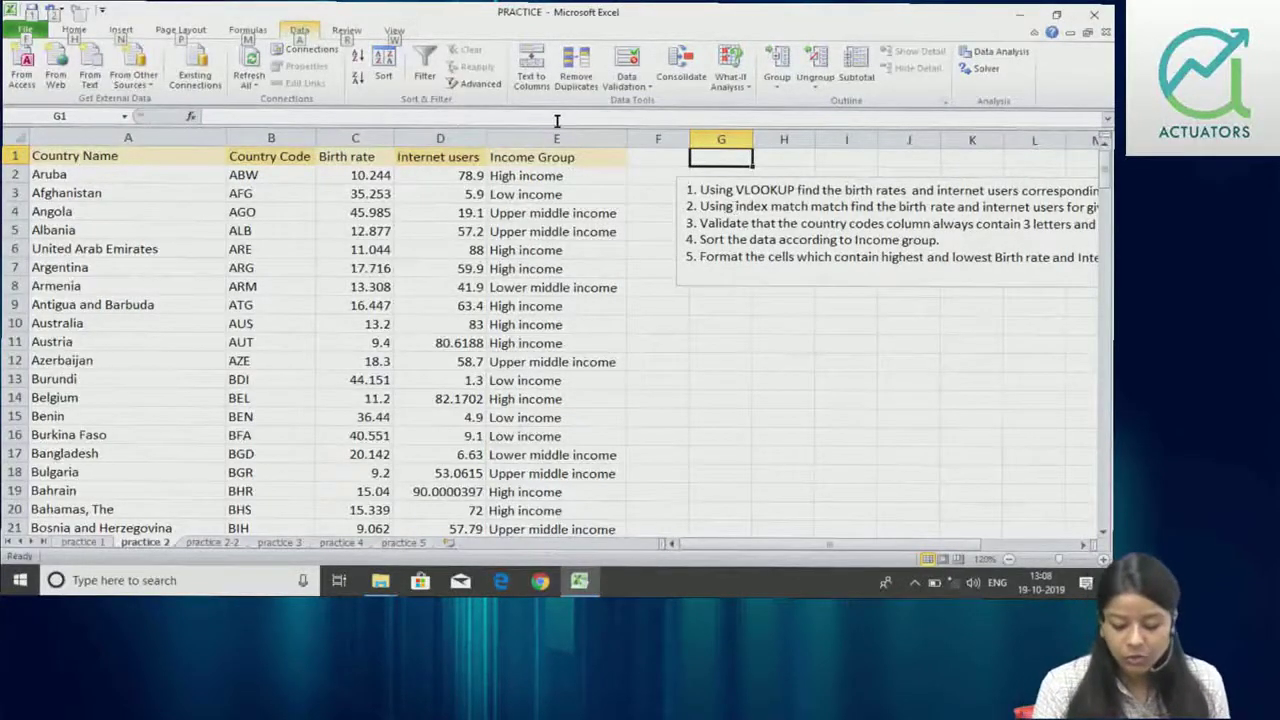
key(a)
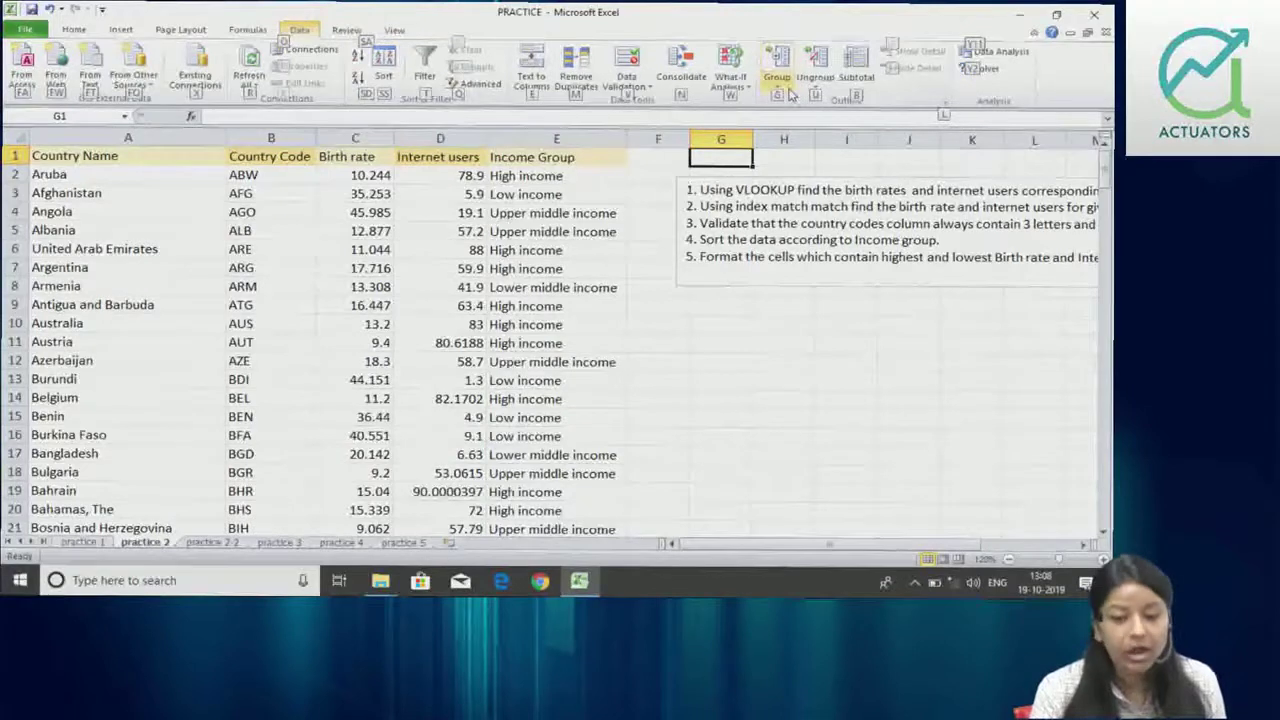
key(w)
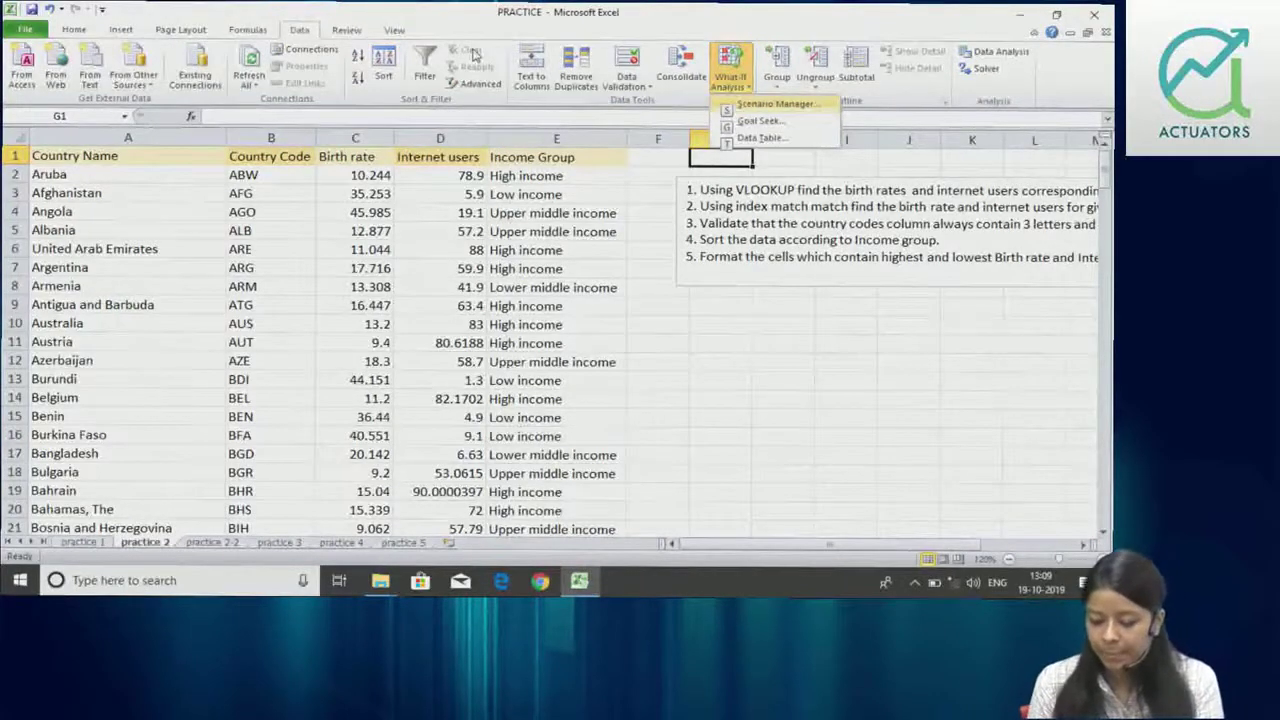
click(757, 351)
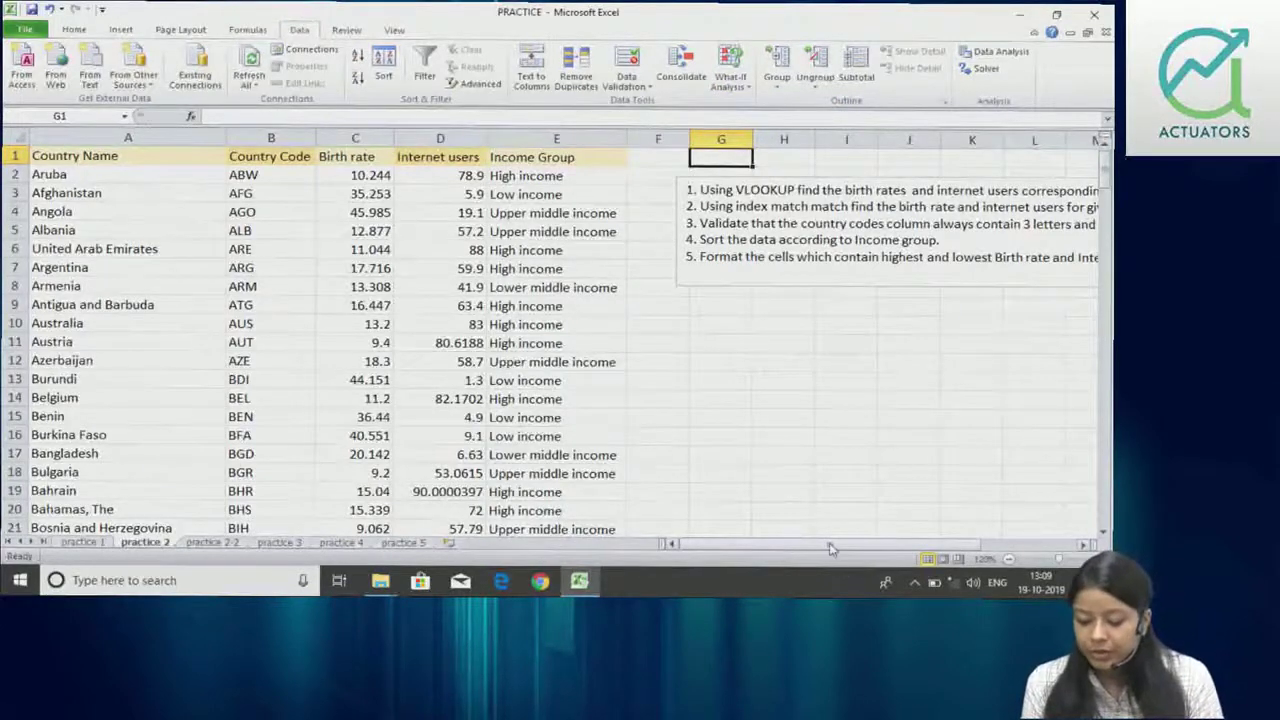
drag(831, 546, 857, 551)
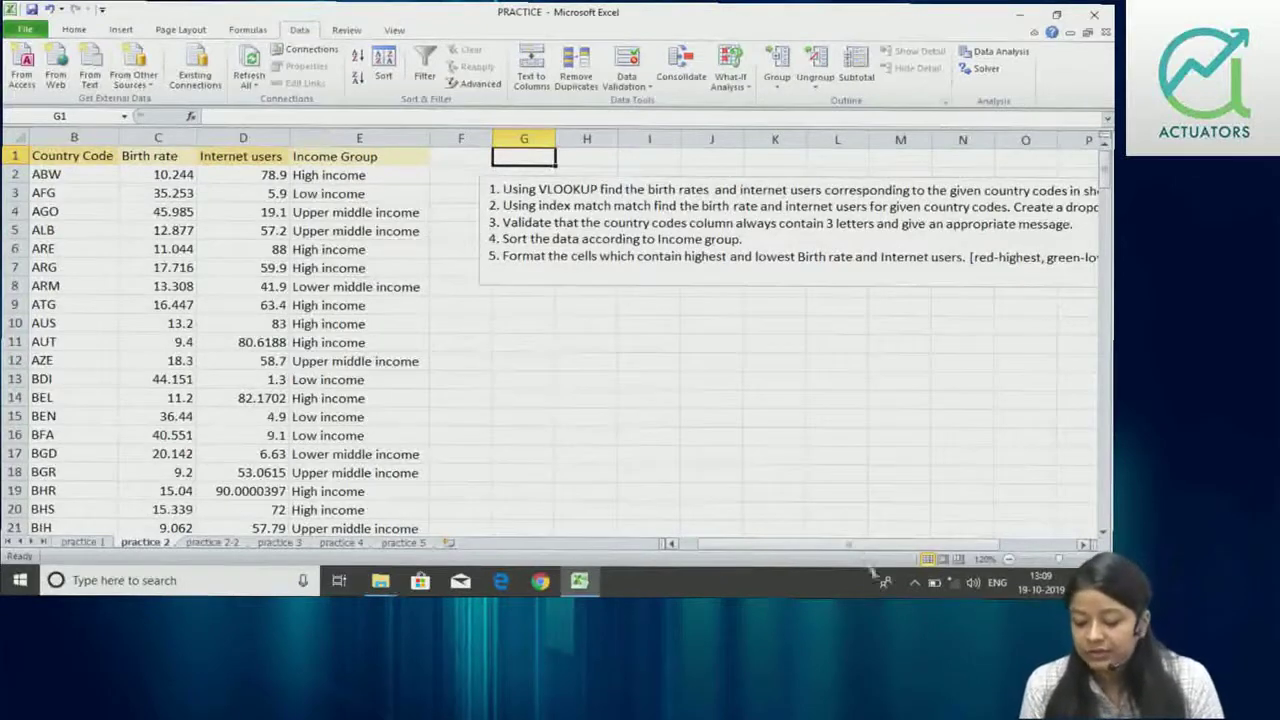
drag(838, 546, 868, 556)
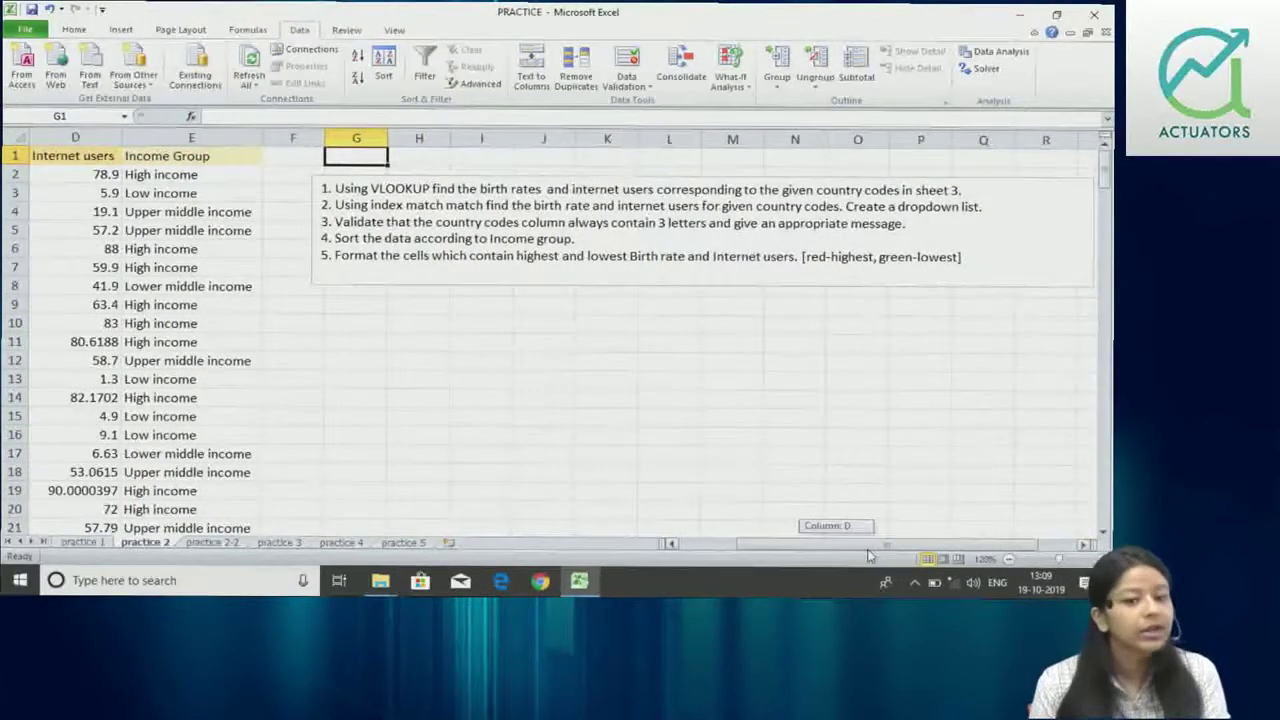
drag(868, 556, 760, 545)
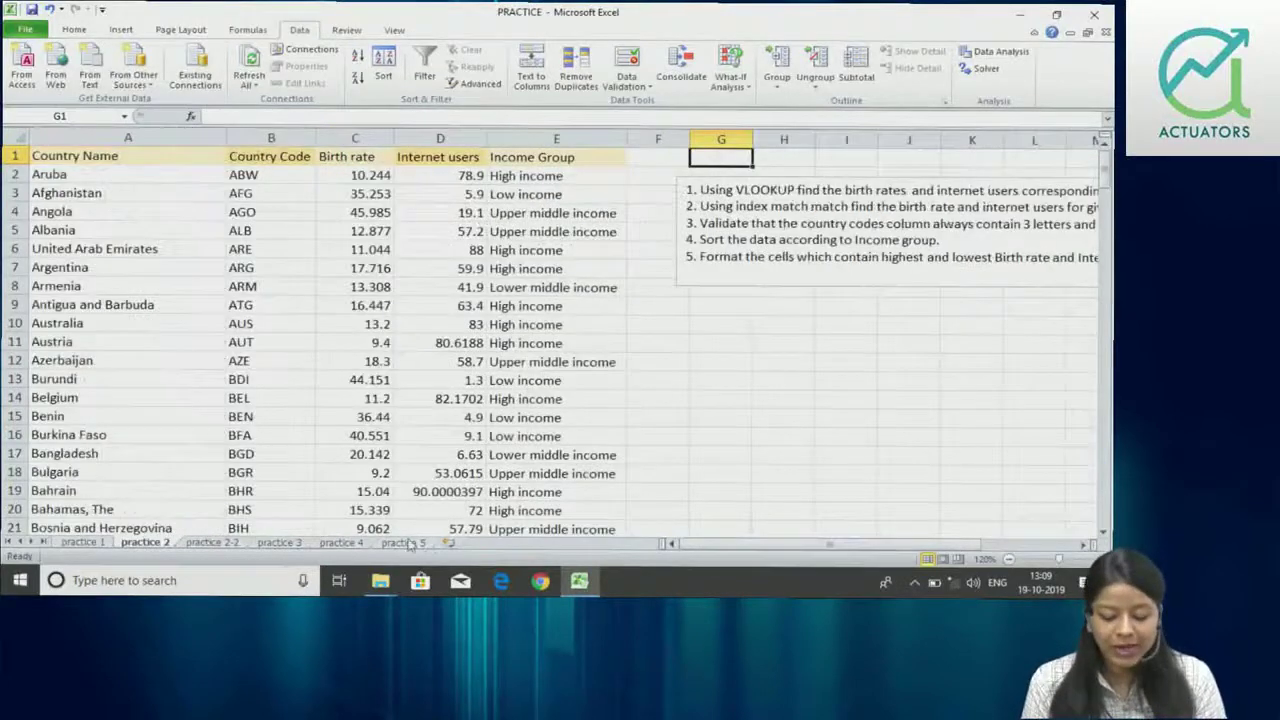
key(ctrl+Page_Down)
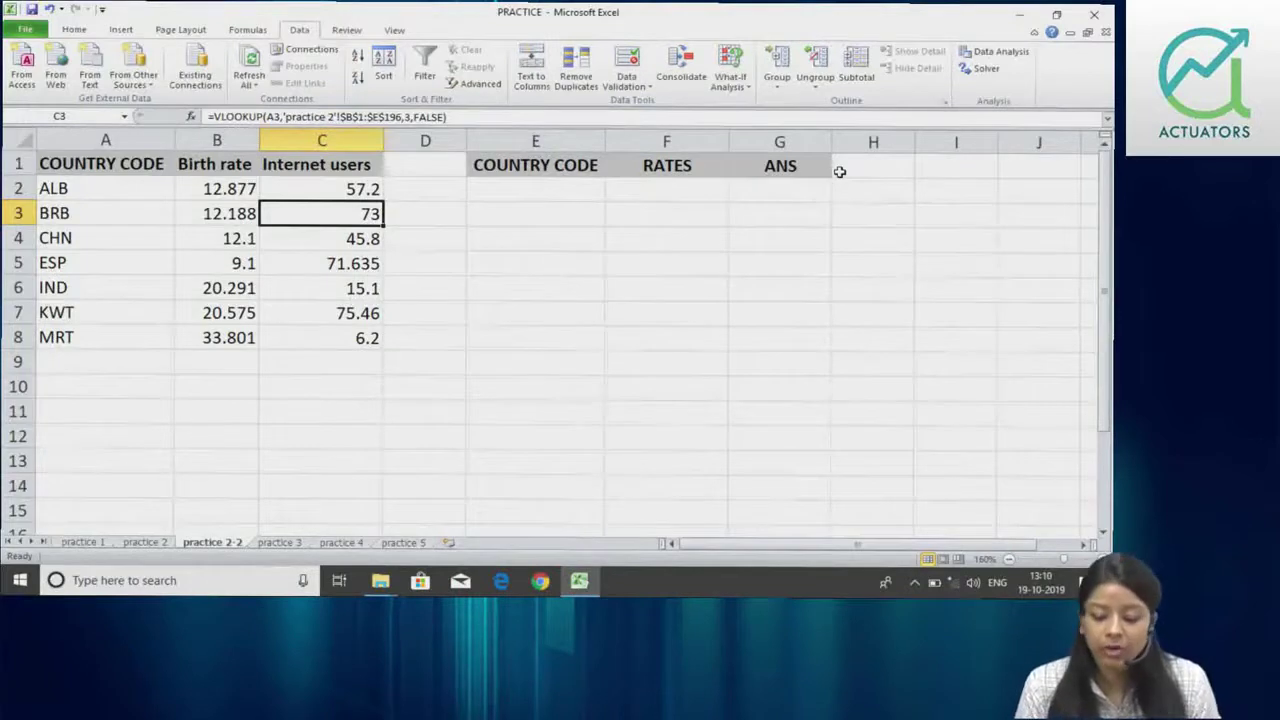
Review the A2:A8 country codes and Birth rate/Internet users headings, then select E2 under COUNTRY CODE.
drag(114, 184, 116, 332)
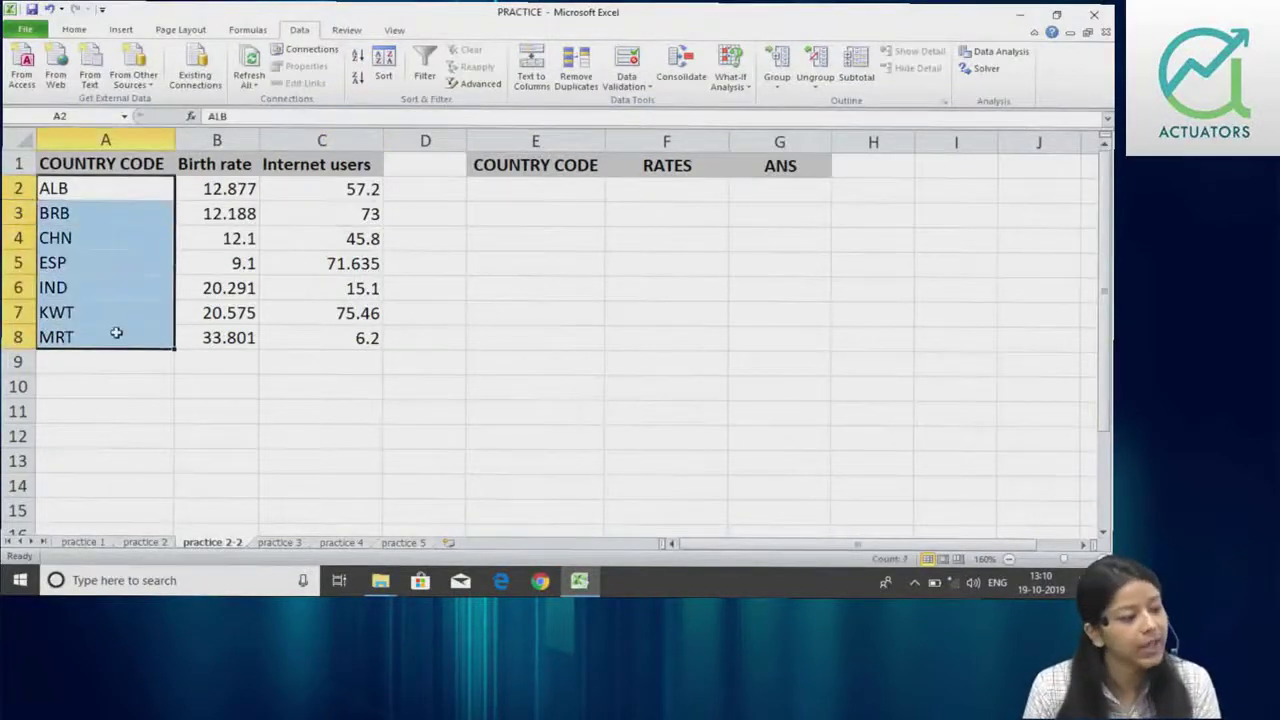
drag(214, 165, 352, 165)
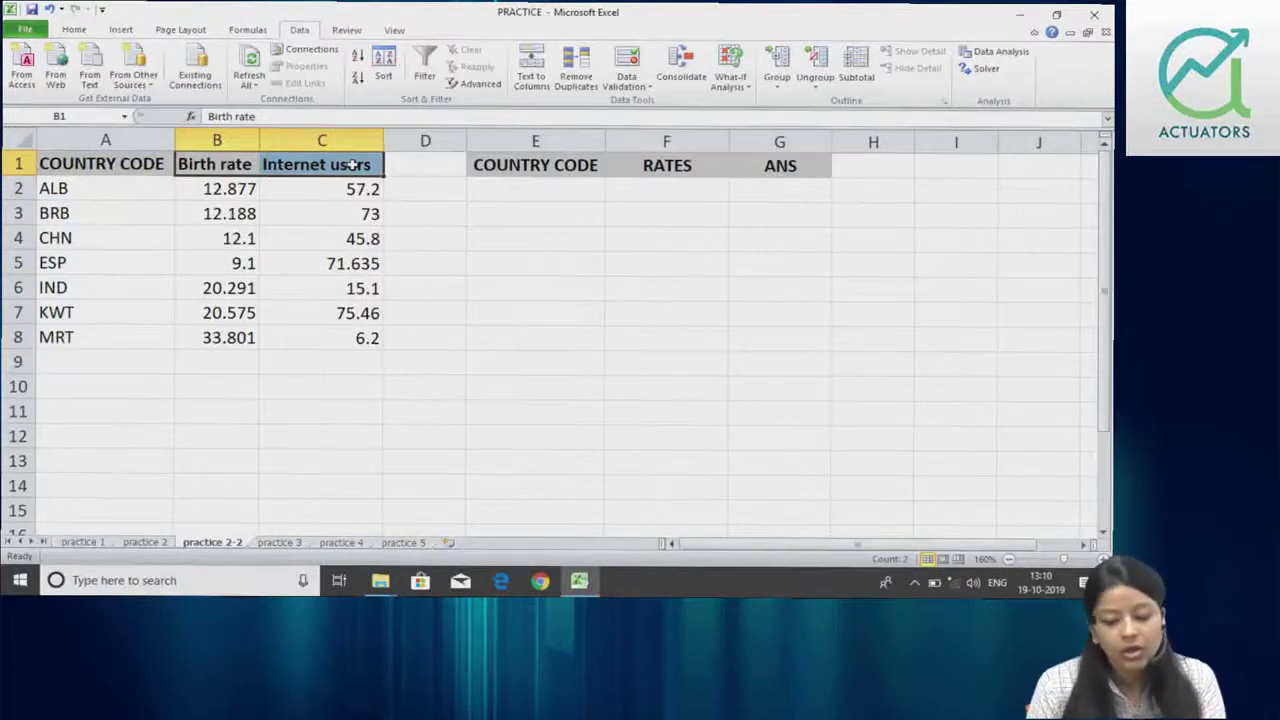
click(352, 165)
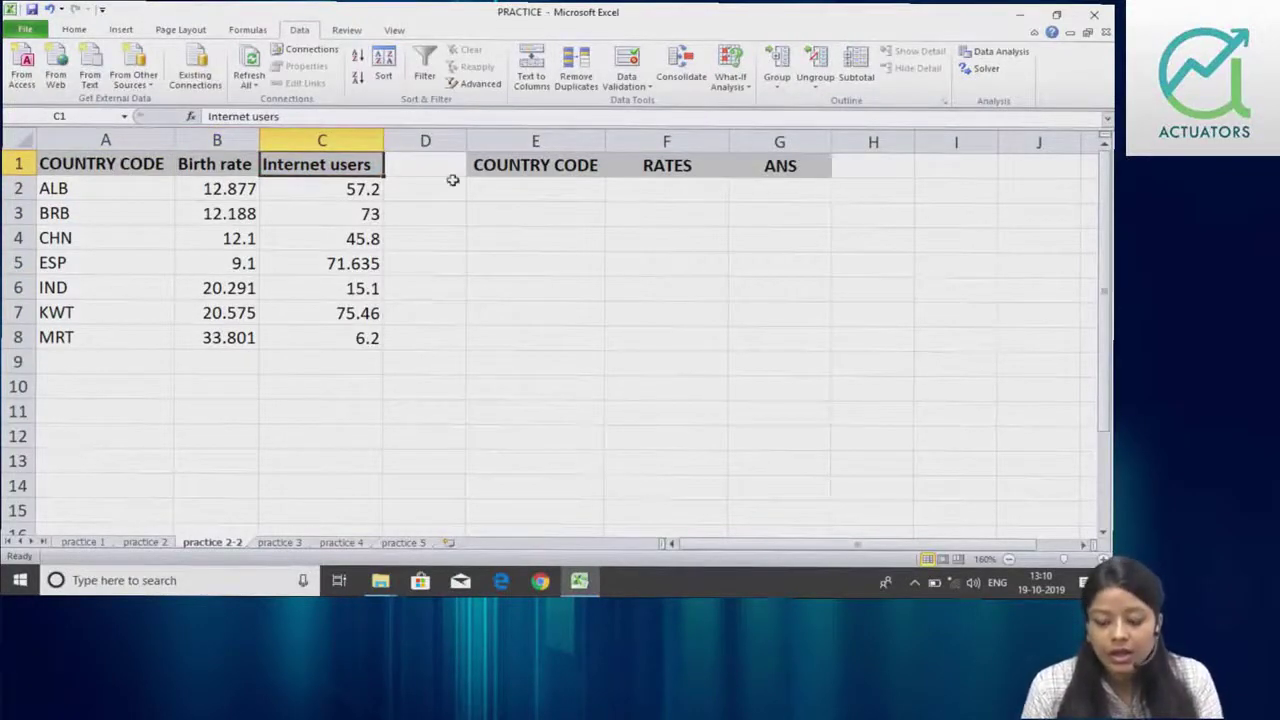
drag(111, 194, 124, 351)
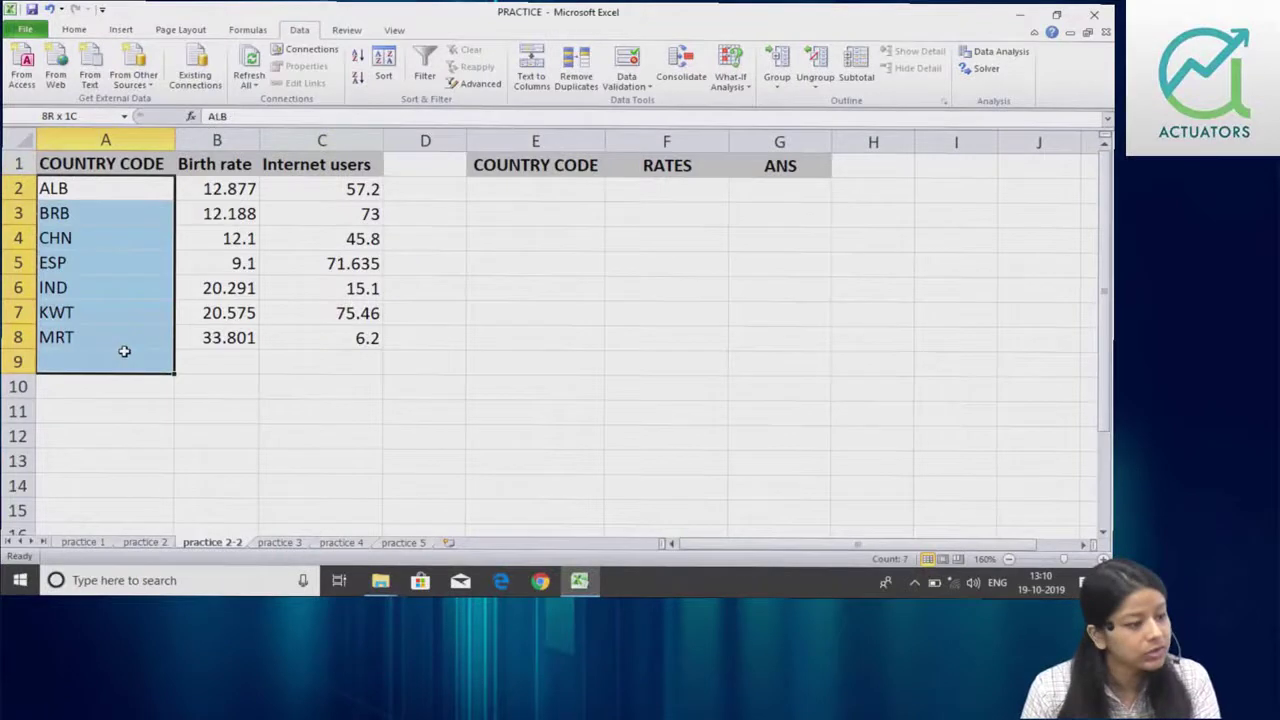
click(248, 172)
click(318, 166)
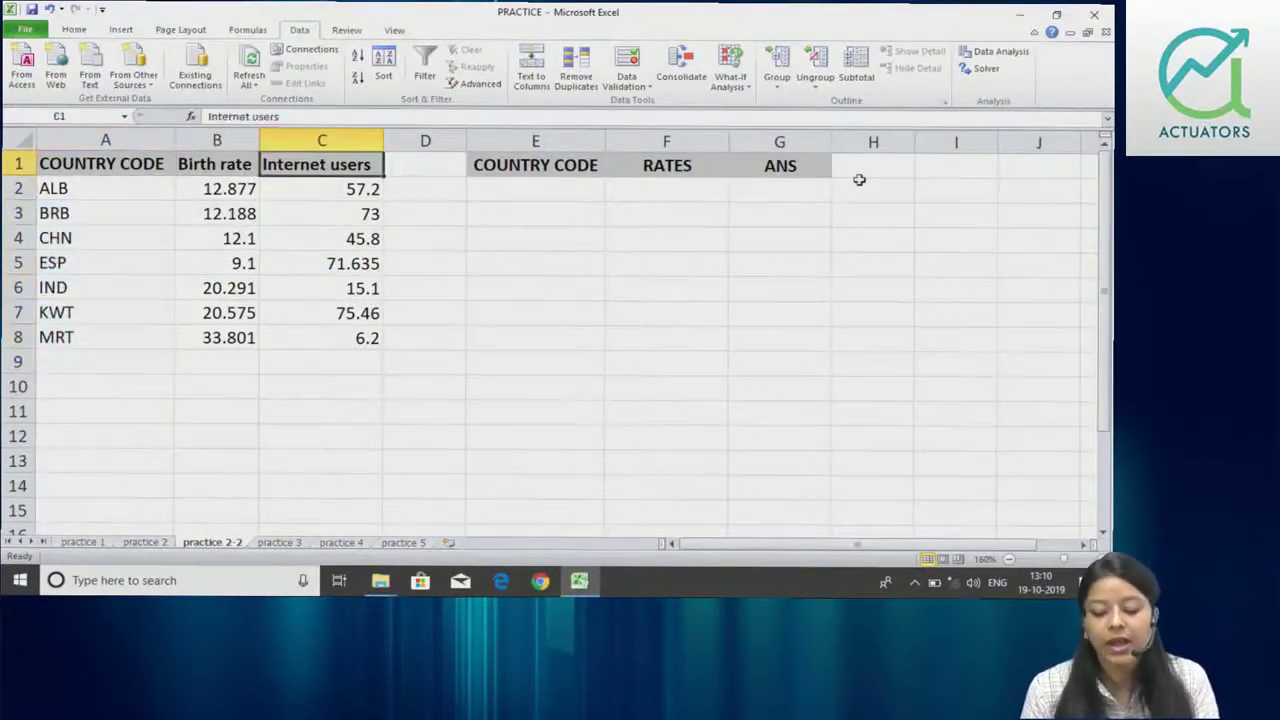
click(808, 194)
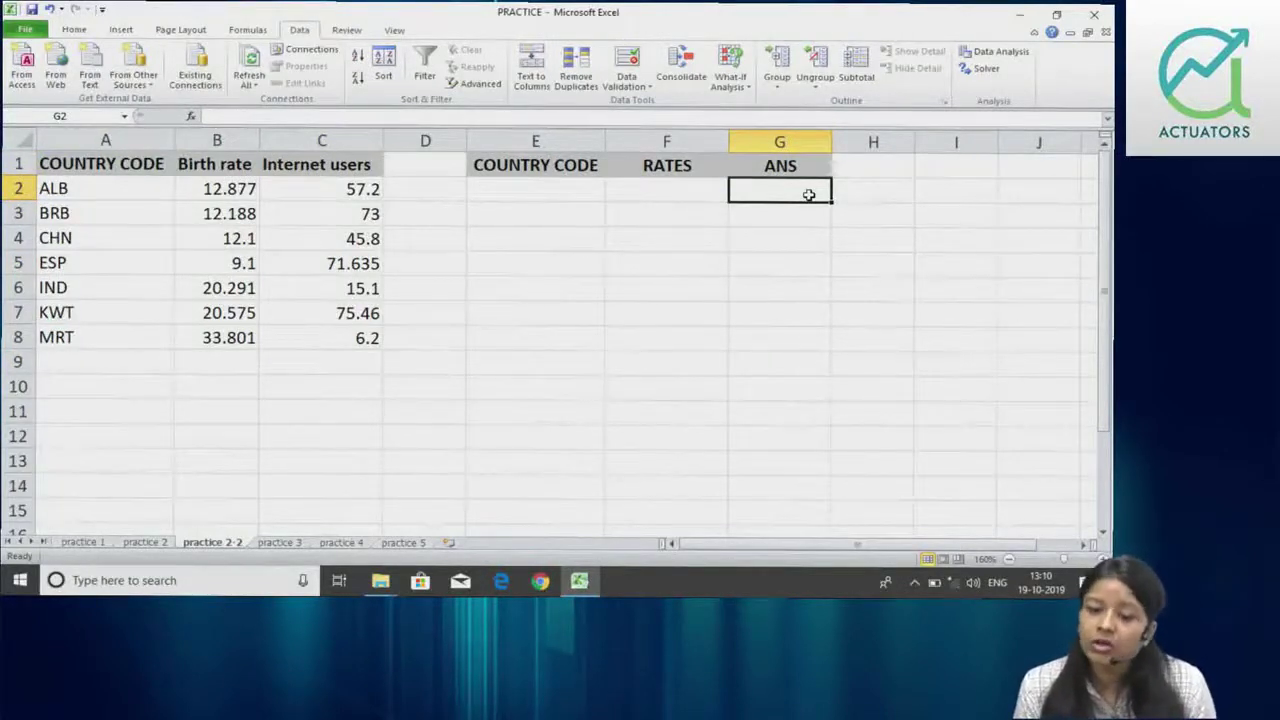
click(558, 186)
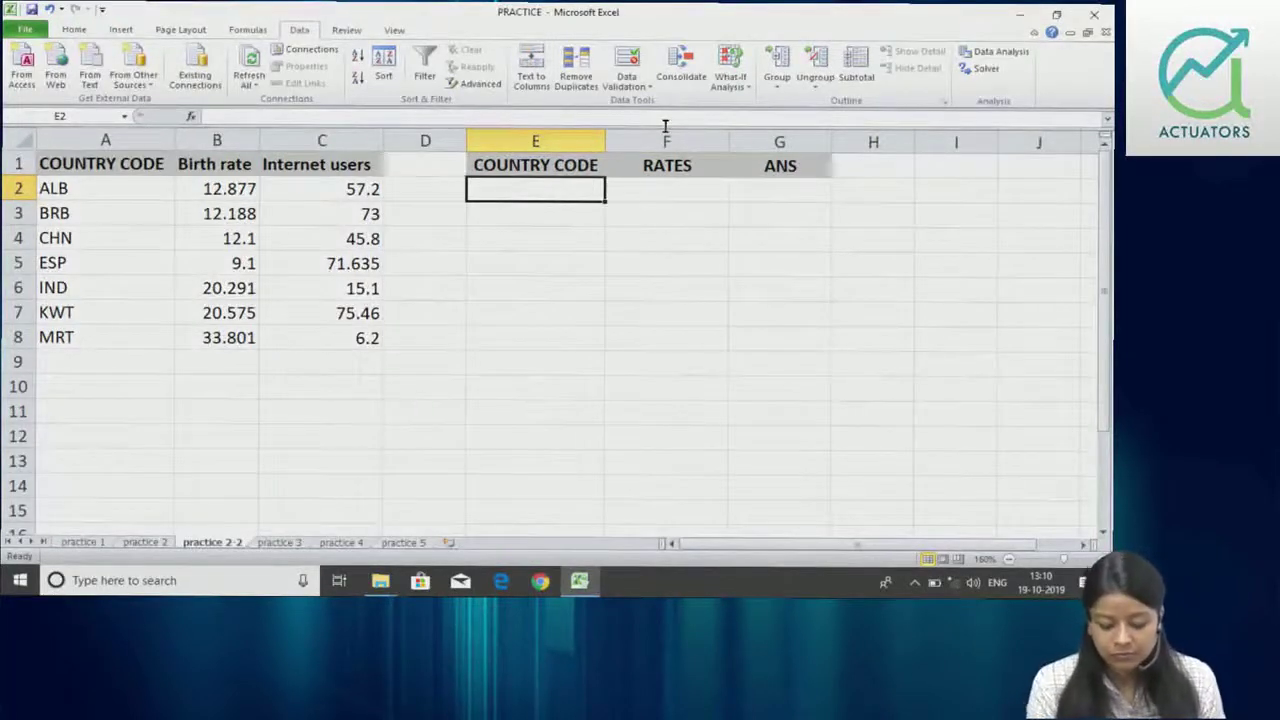
Give E2 a List data validation with source =$A$2:$A$8.
key(alt)
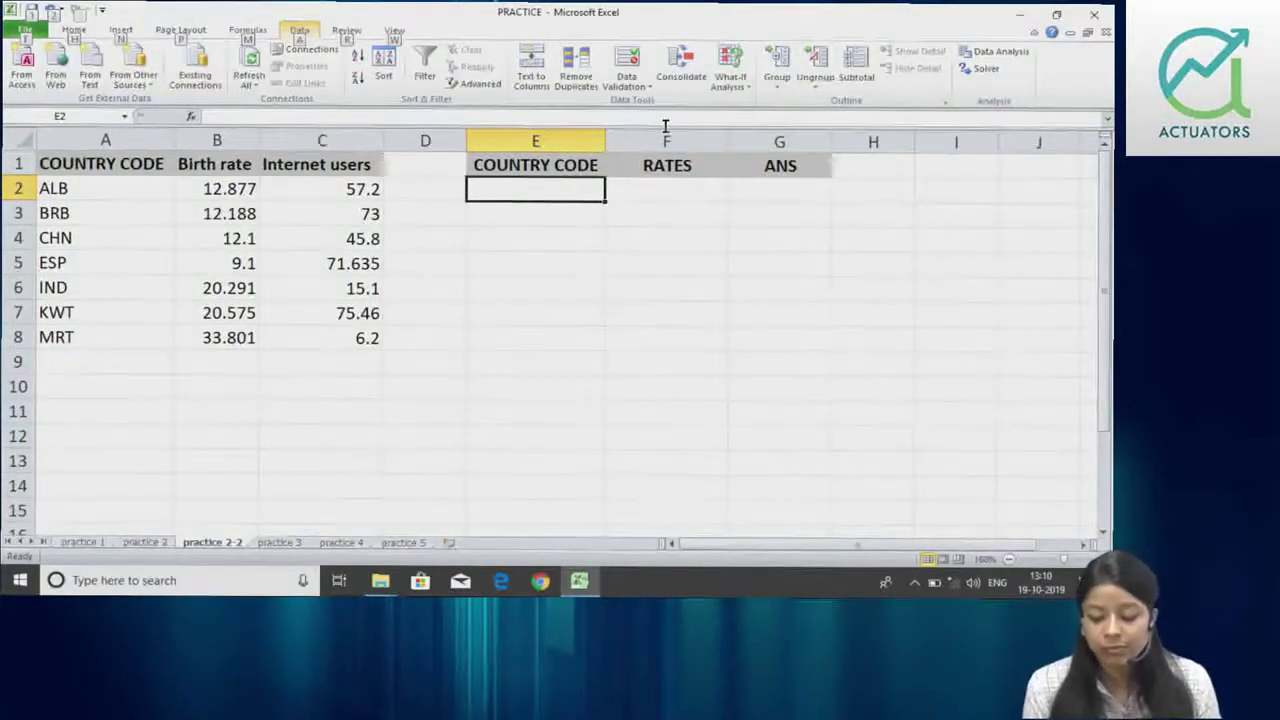
key(a)
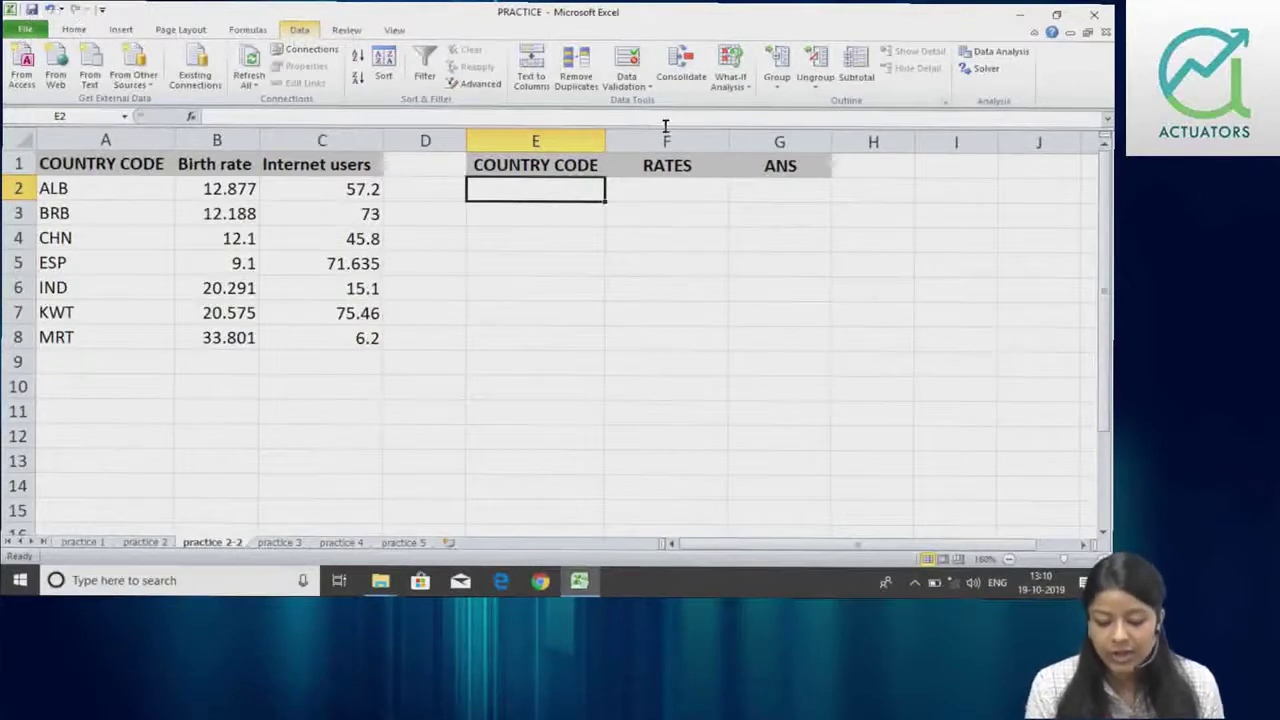
key(v)
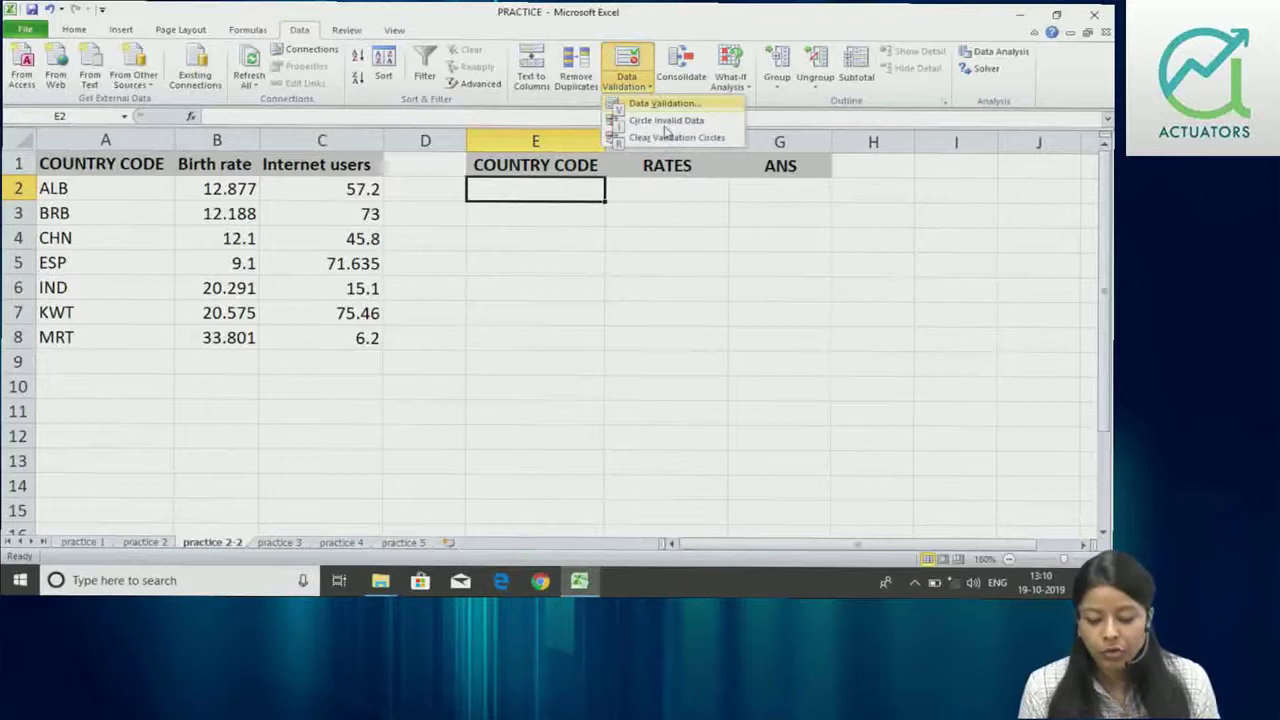
key(v)
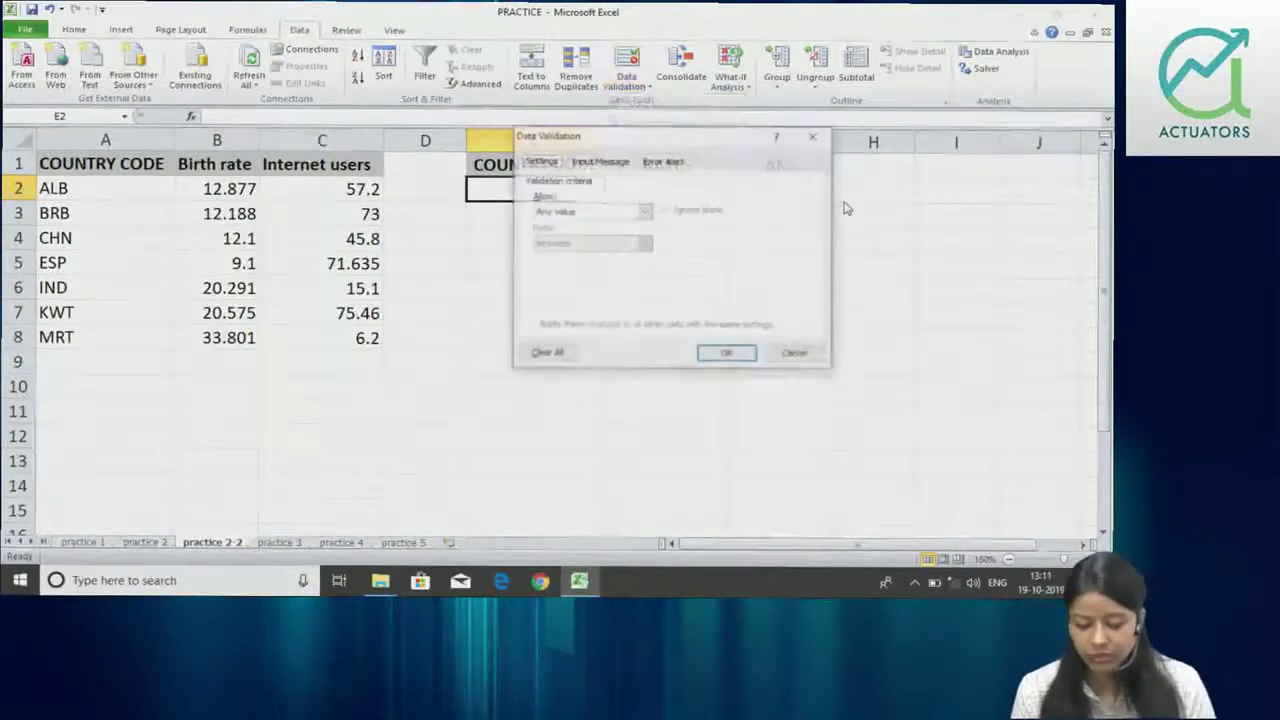
click(645, 212)
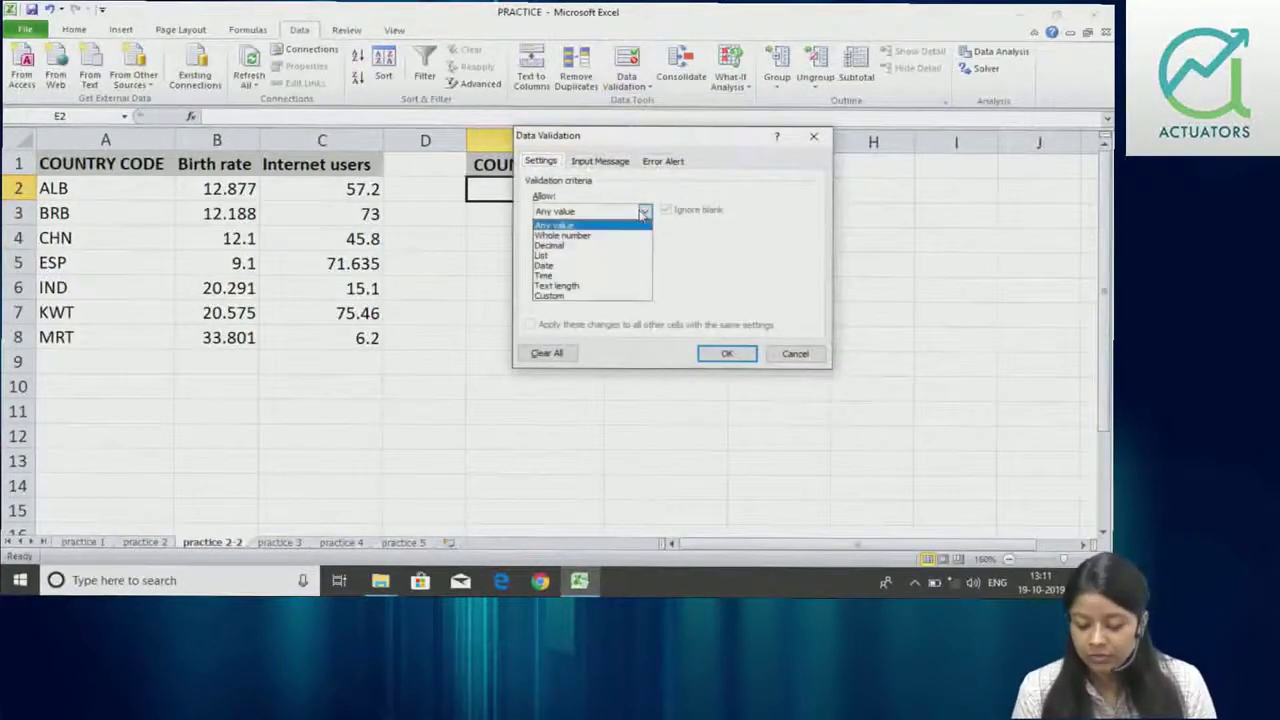
click(620, 259)
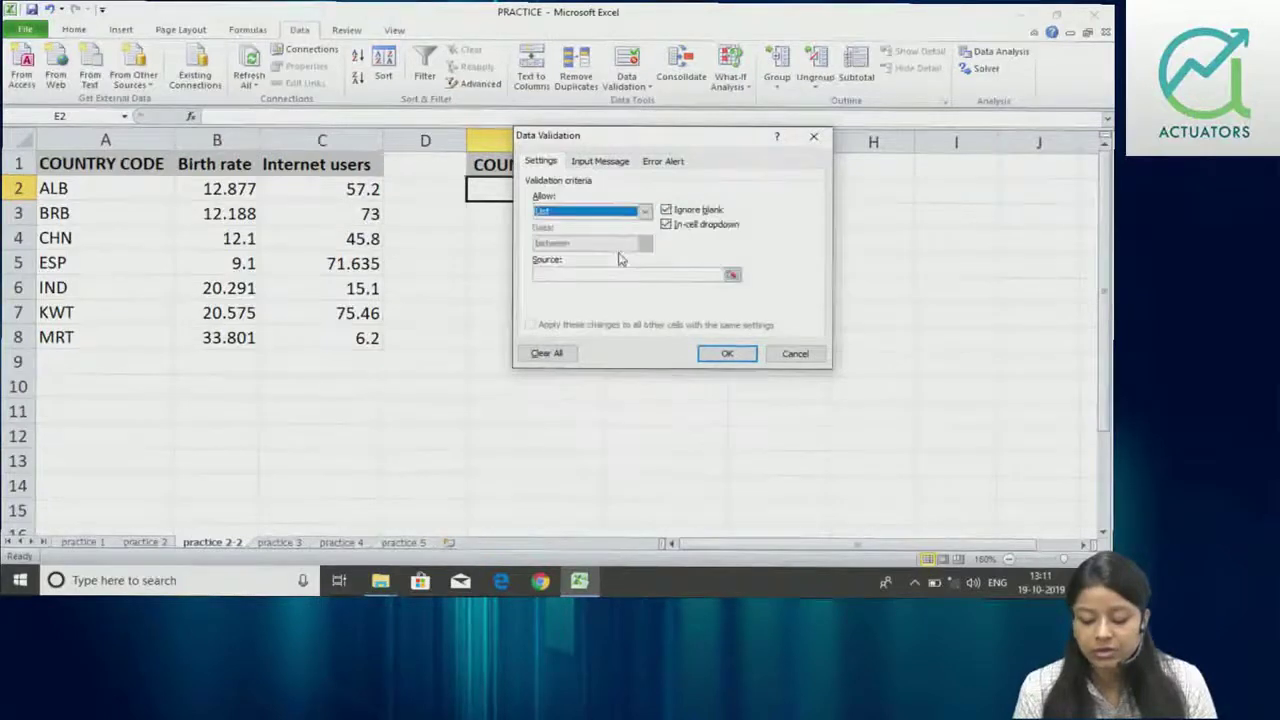
drag(136, 192, 129, 335)
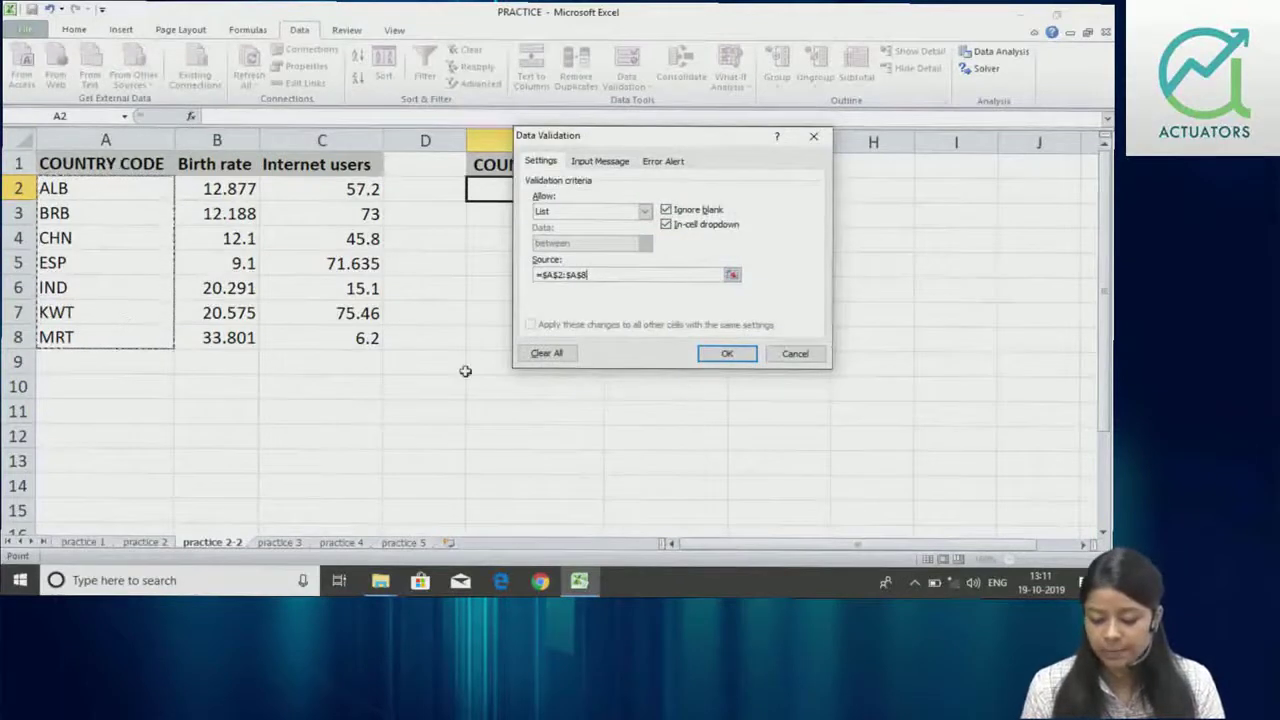
click(725, 355)
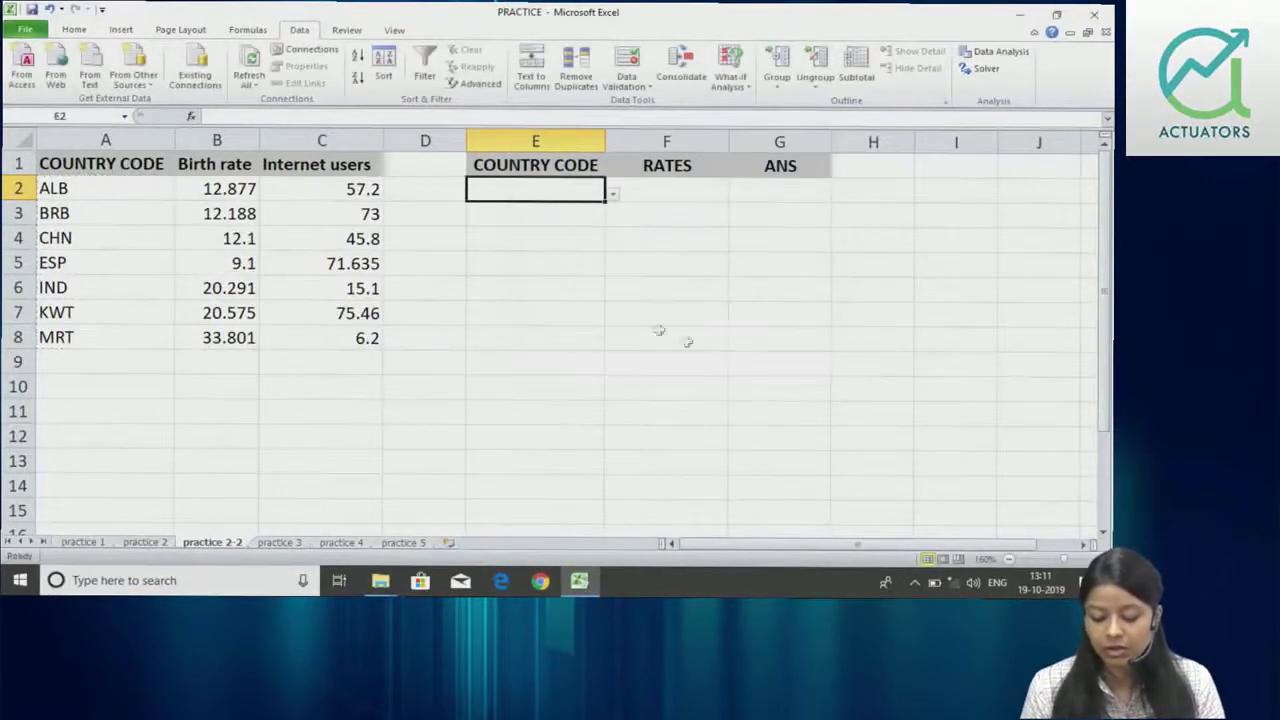
click(613, 194)
Choose BRB from E2's country-code dropdown and move on to F2 under RATES.
click(509, 223)
click(695, 190)
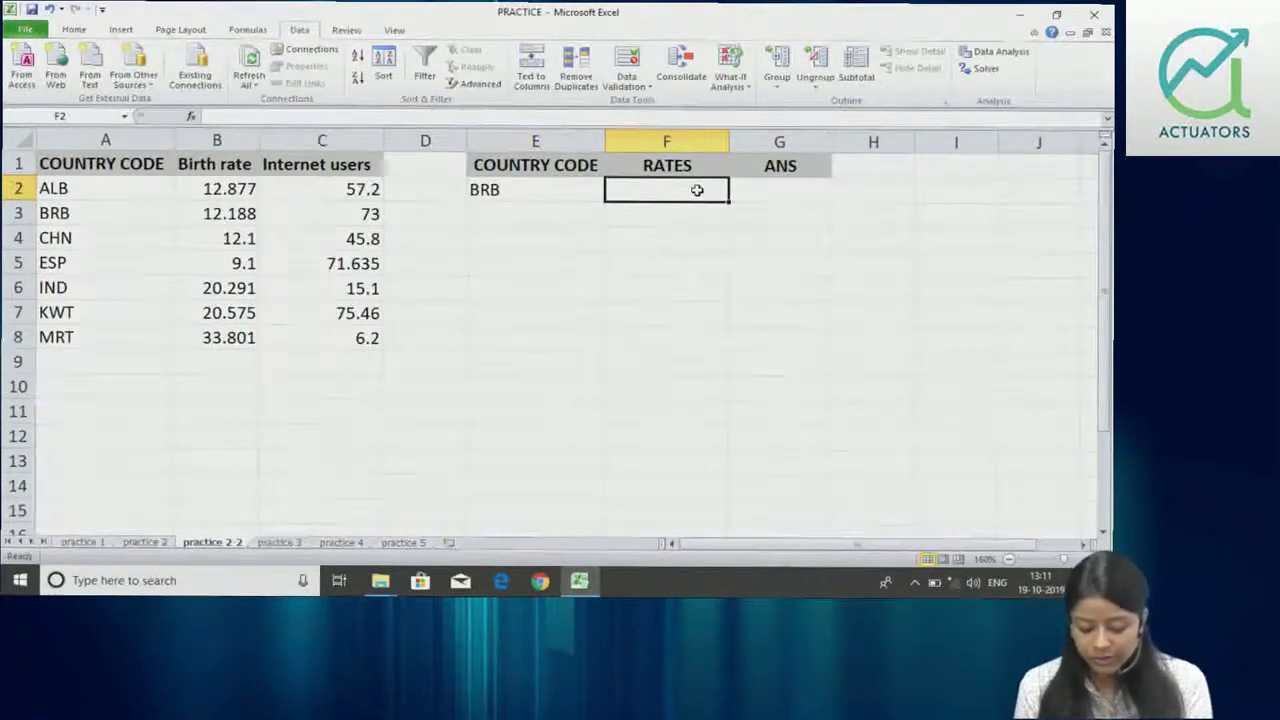
key(alt)
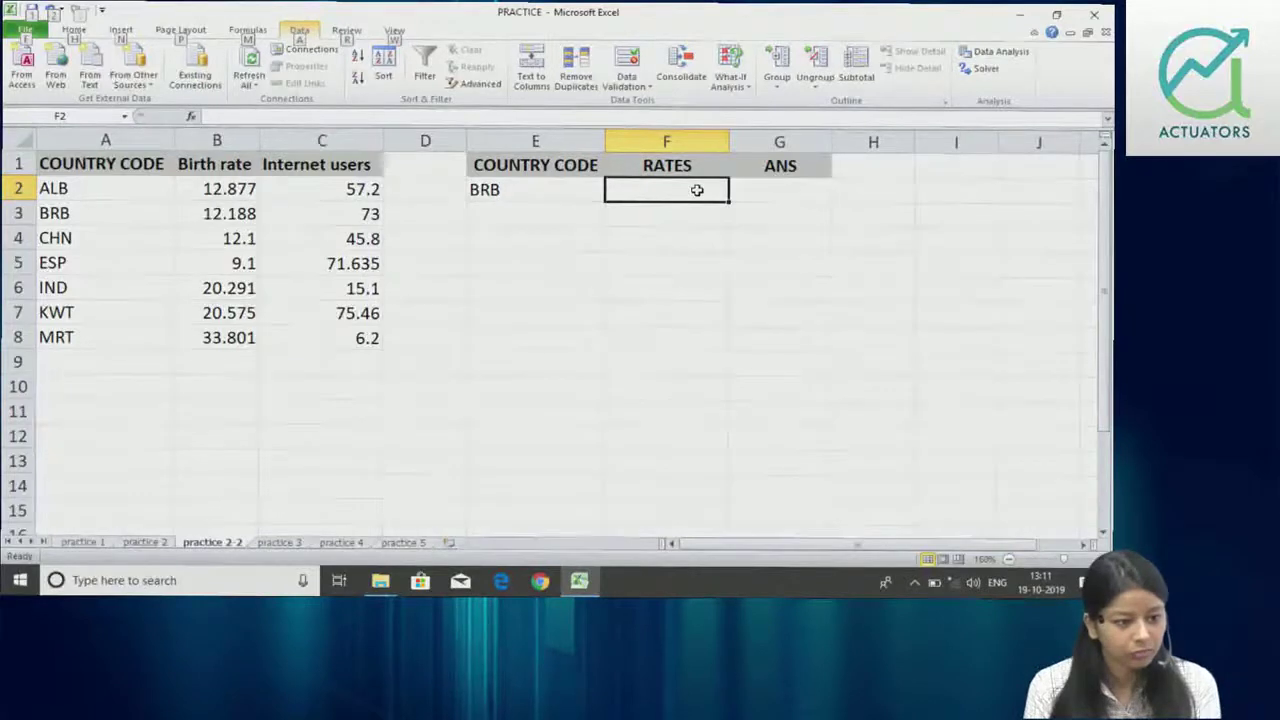
key(a)
key(v)
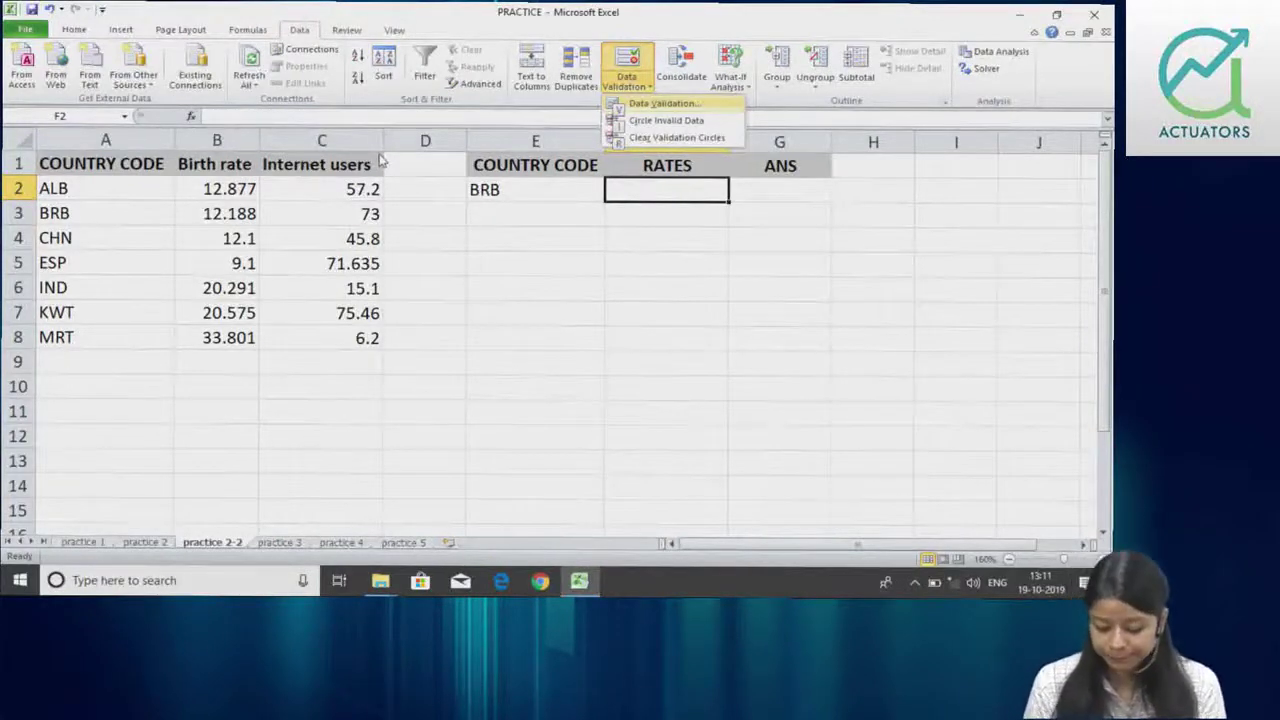
Add a List data validation to F2 sourced from the Birth rate and Internet users headers.
key(Return)
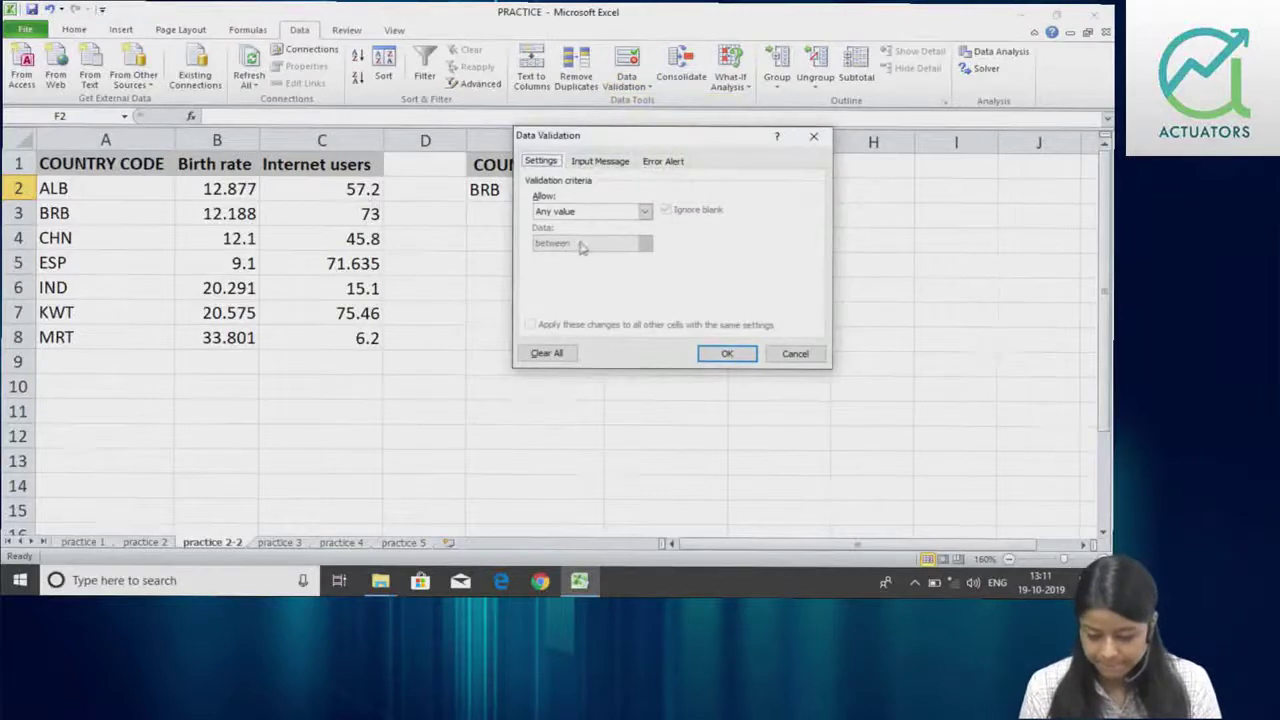
click(645, 212)
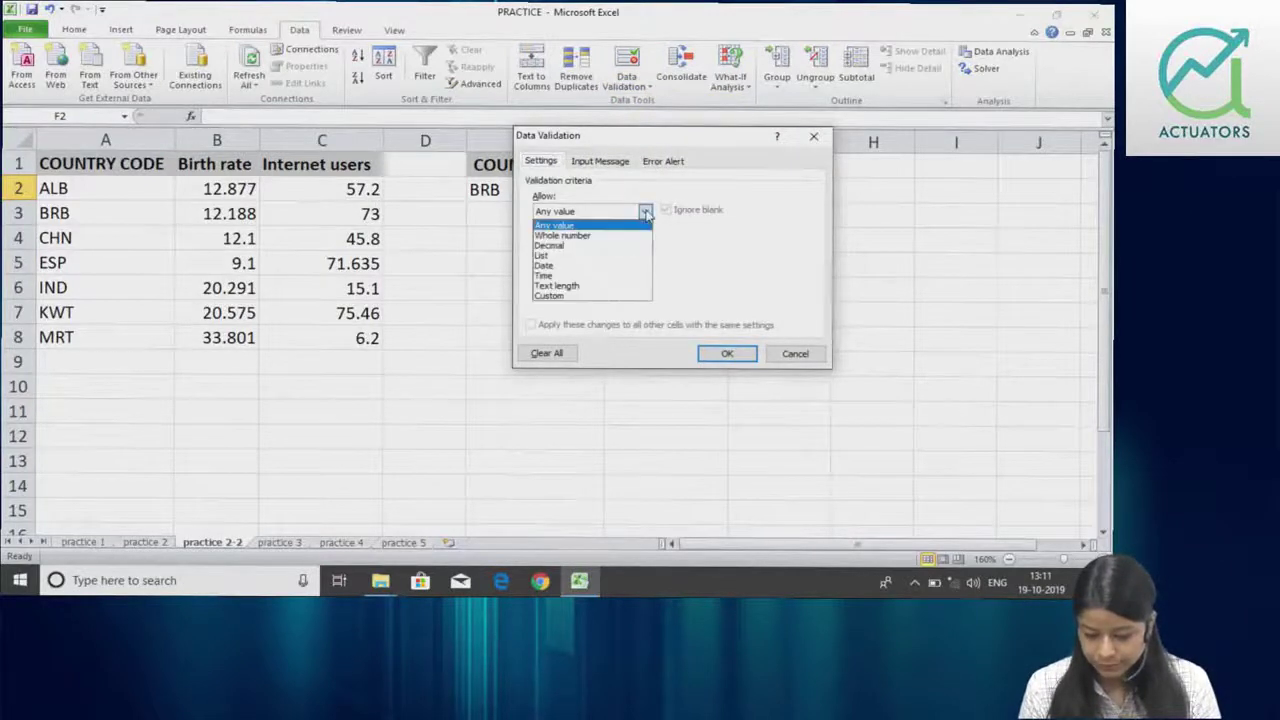
click(603, 255)
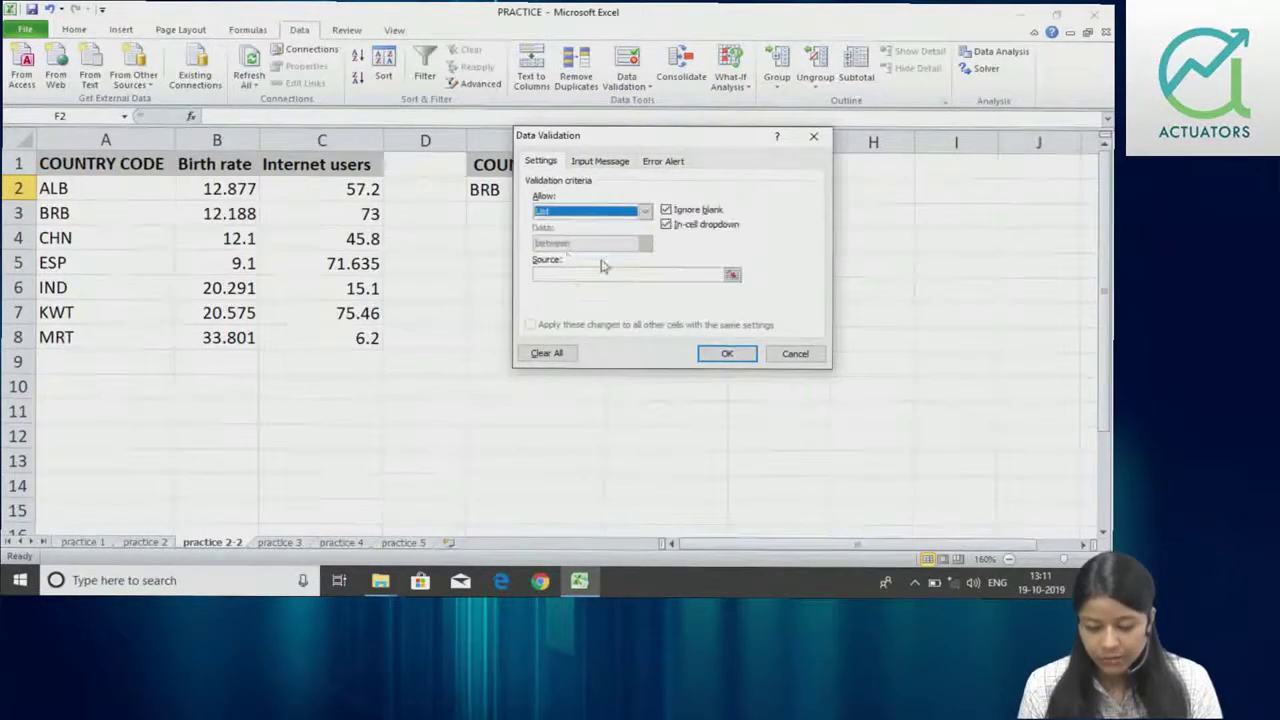
click(618, 276)
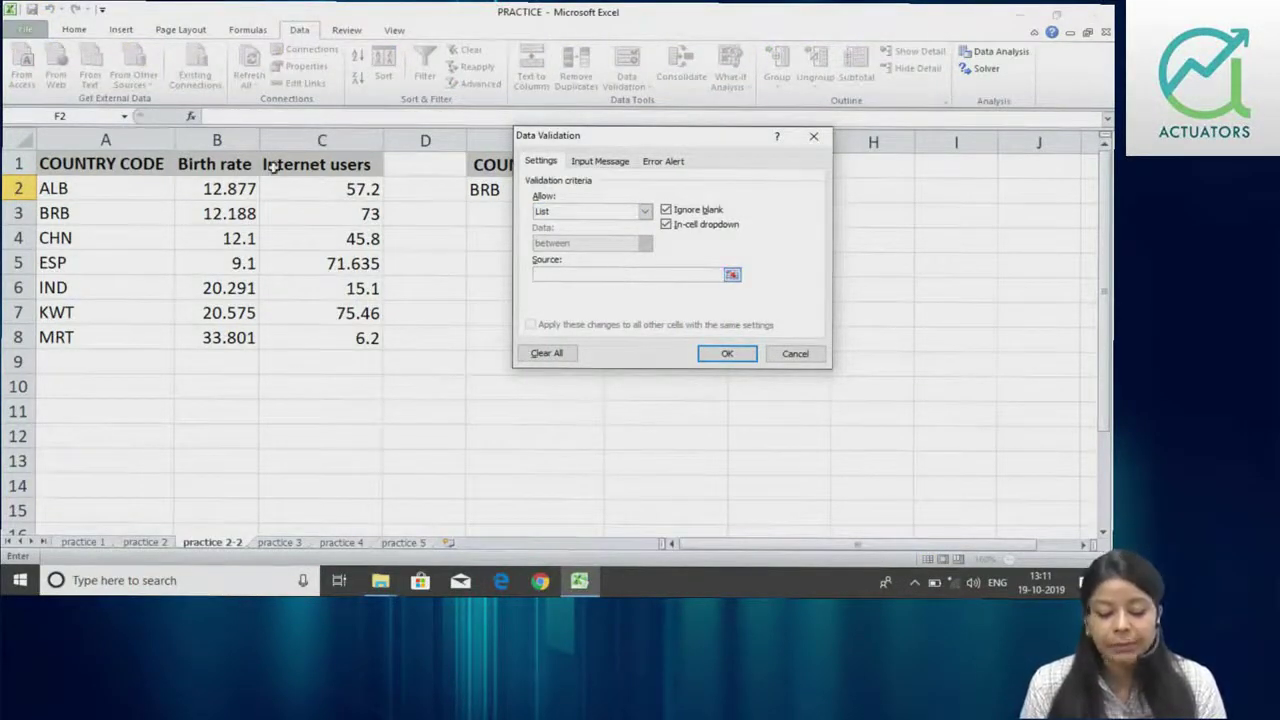
drag(205, 165, 367, 165)
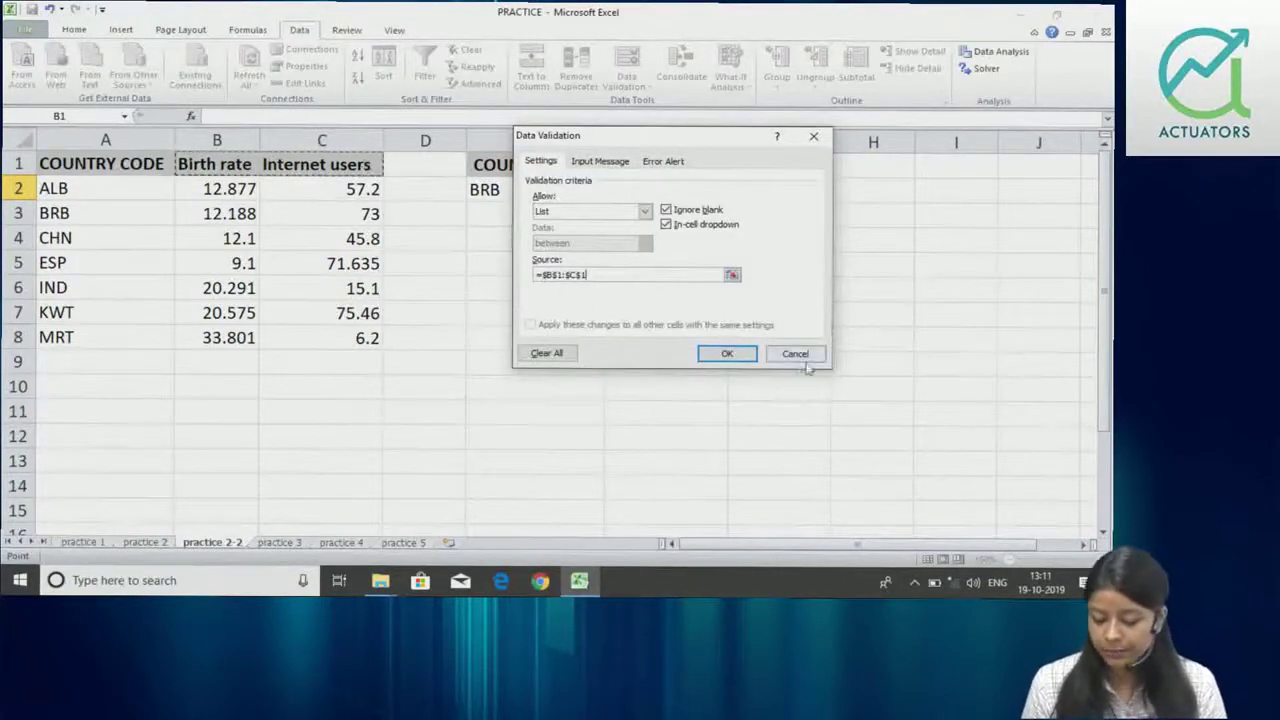
click(728, 354)
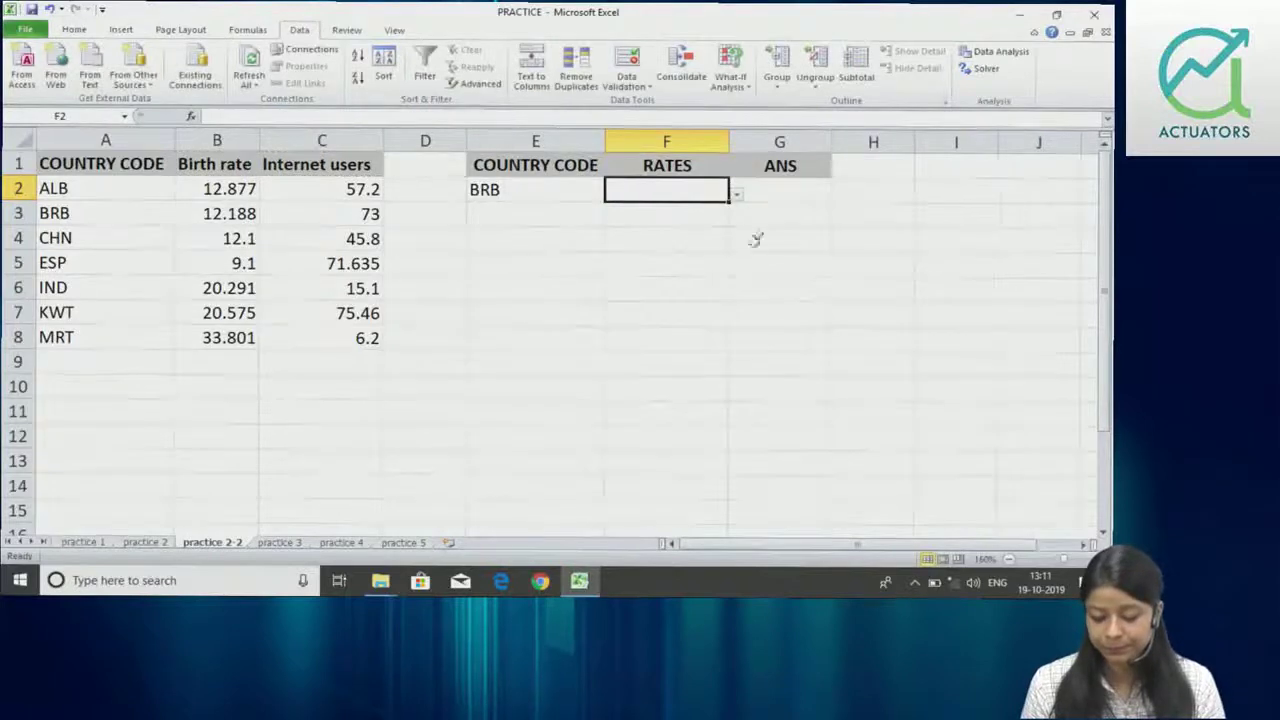
Pick Birth rate in F2, then start an =INDEX( formula in G2.
click(736, 199)
click(712, 211)
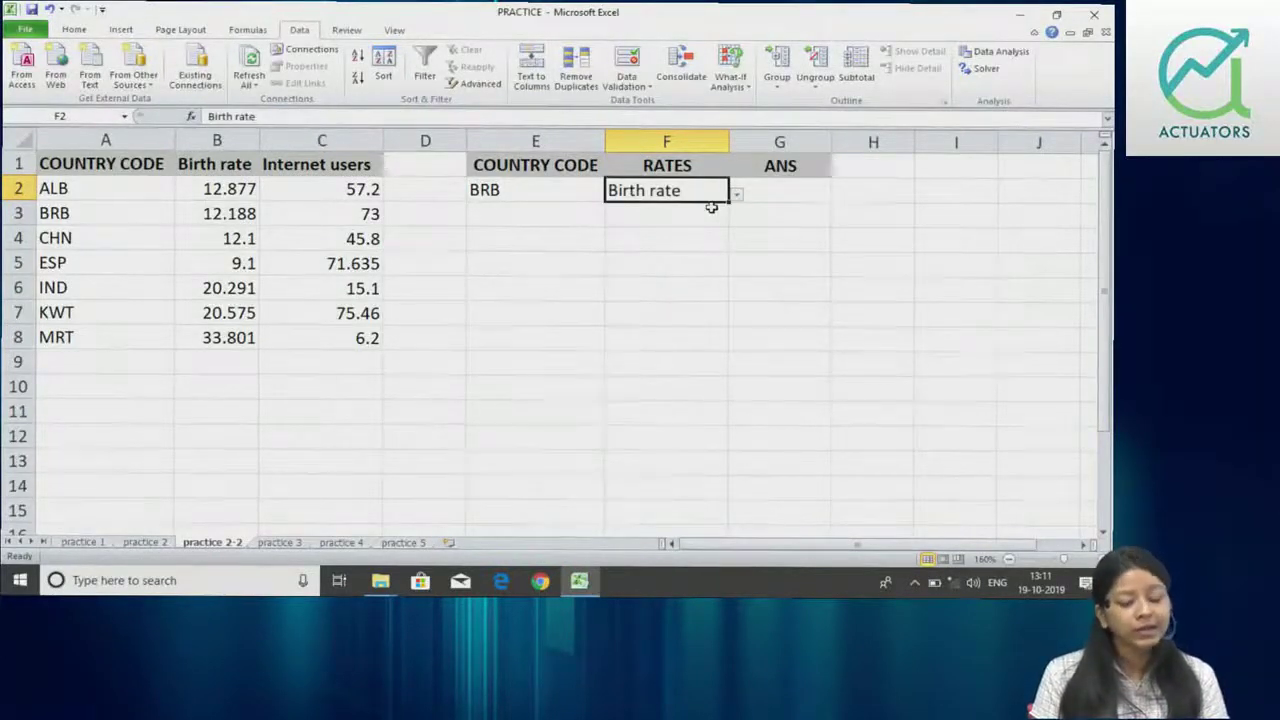
key(Tab)
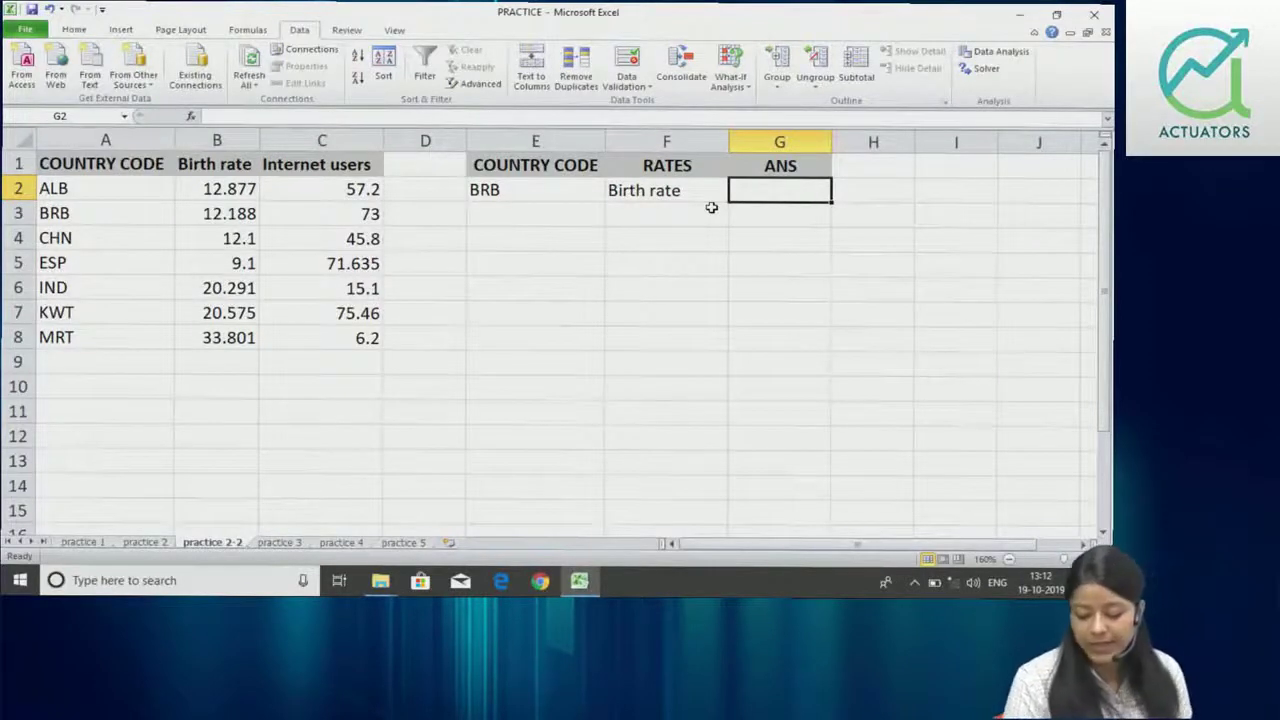
text(=)
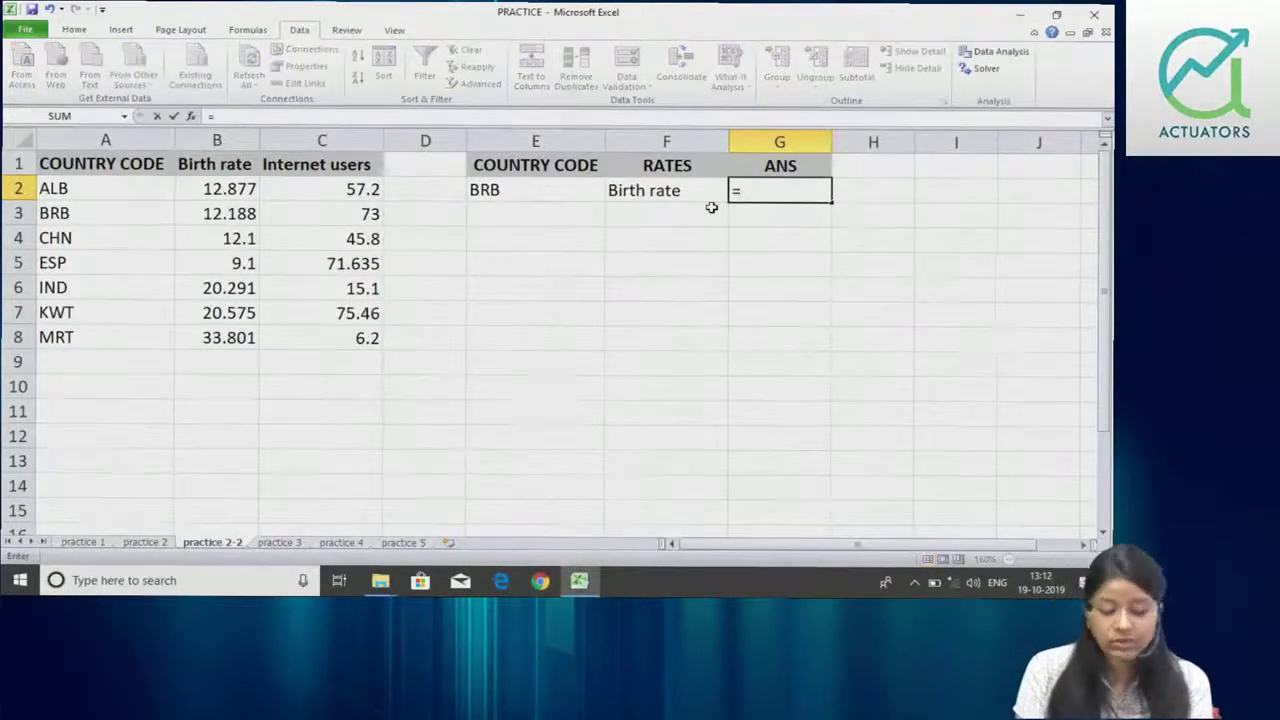
text(INDEX()
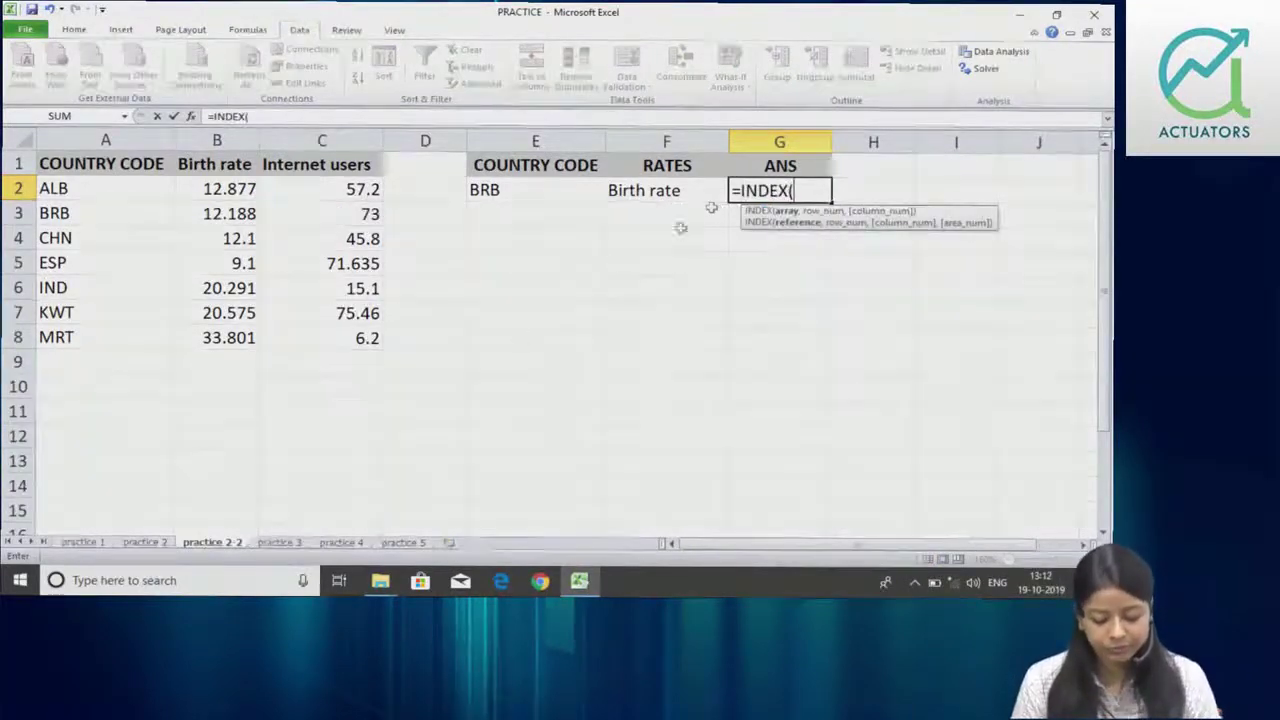
Set G2's INDEX array to 'practice 2'!A1:E196, then return to practice 2-2.
click(145, 542)
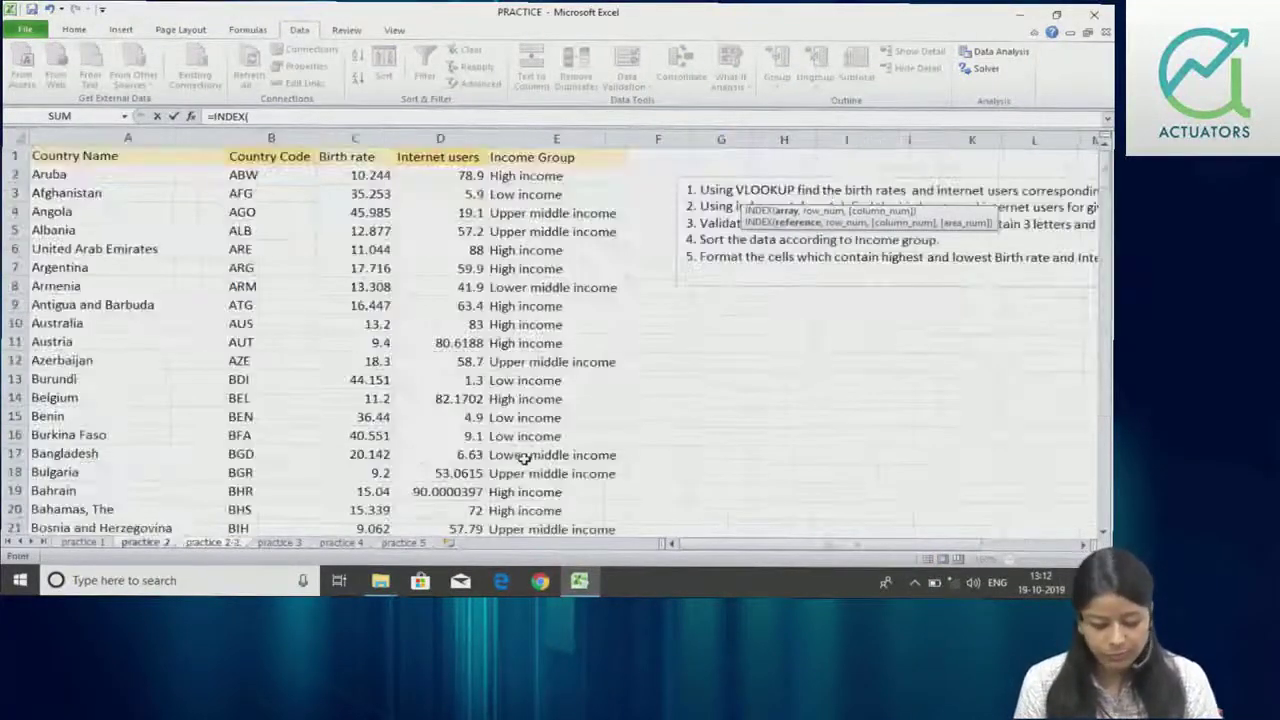
click(112, 155)
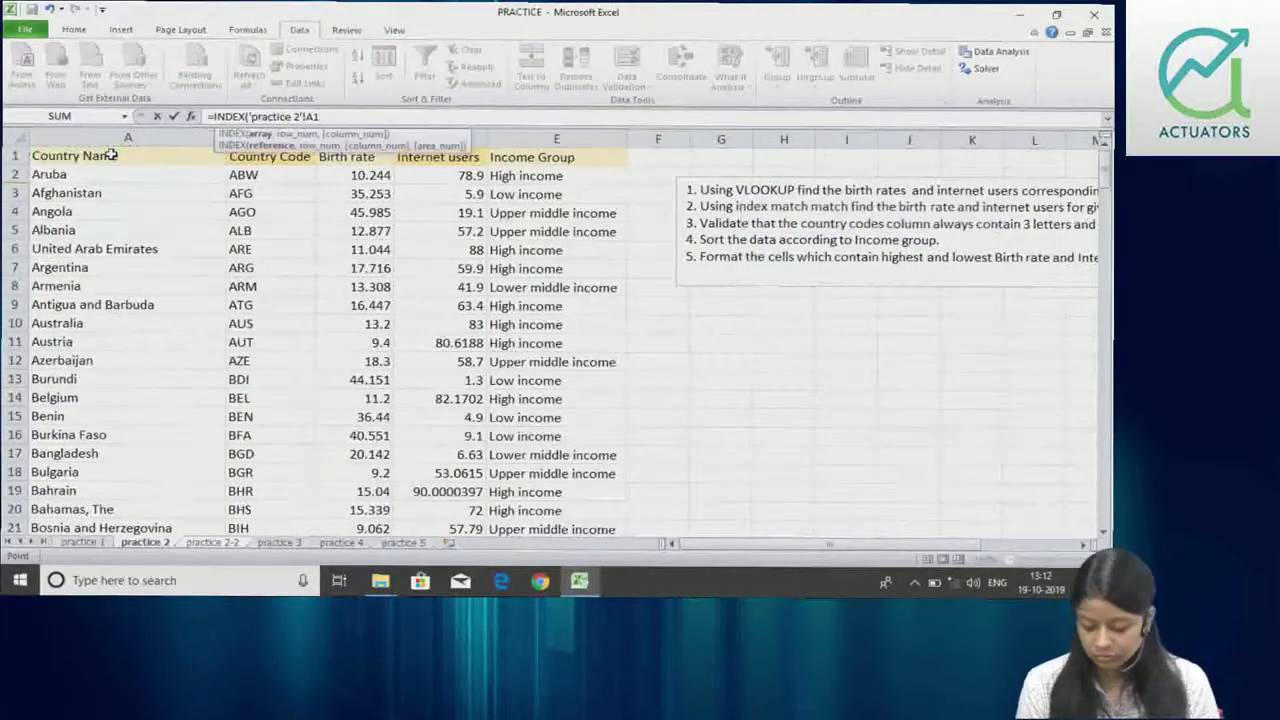
key(BackSpace)
key(BackSpace)
key(BackSpace)
key(BackSpace)
key(BackSpace)
key(BackSpace)
key(BackSpace)
key(BackSpace)
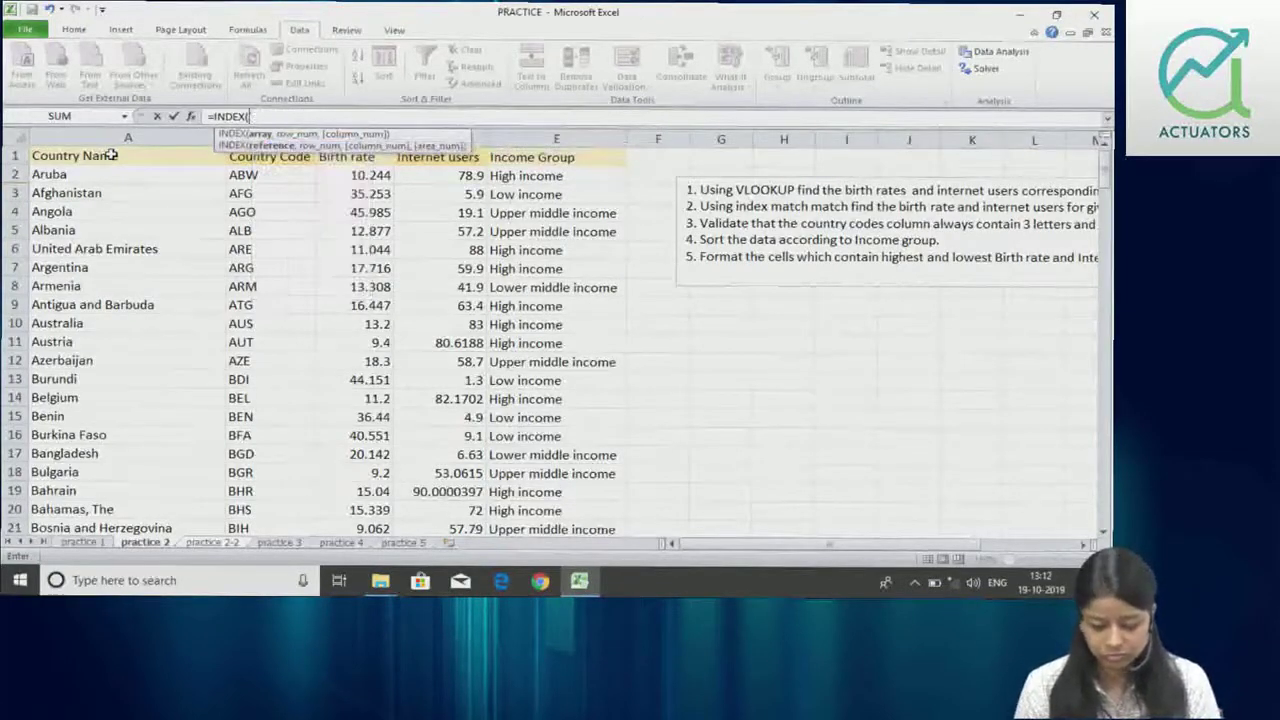
click(112, 155)
key(ctrl+shift+Right)
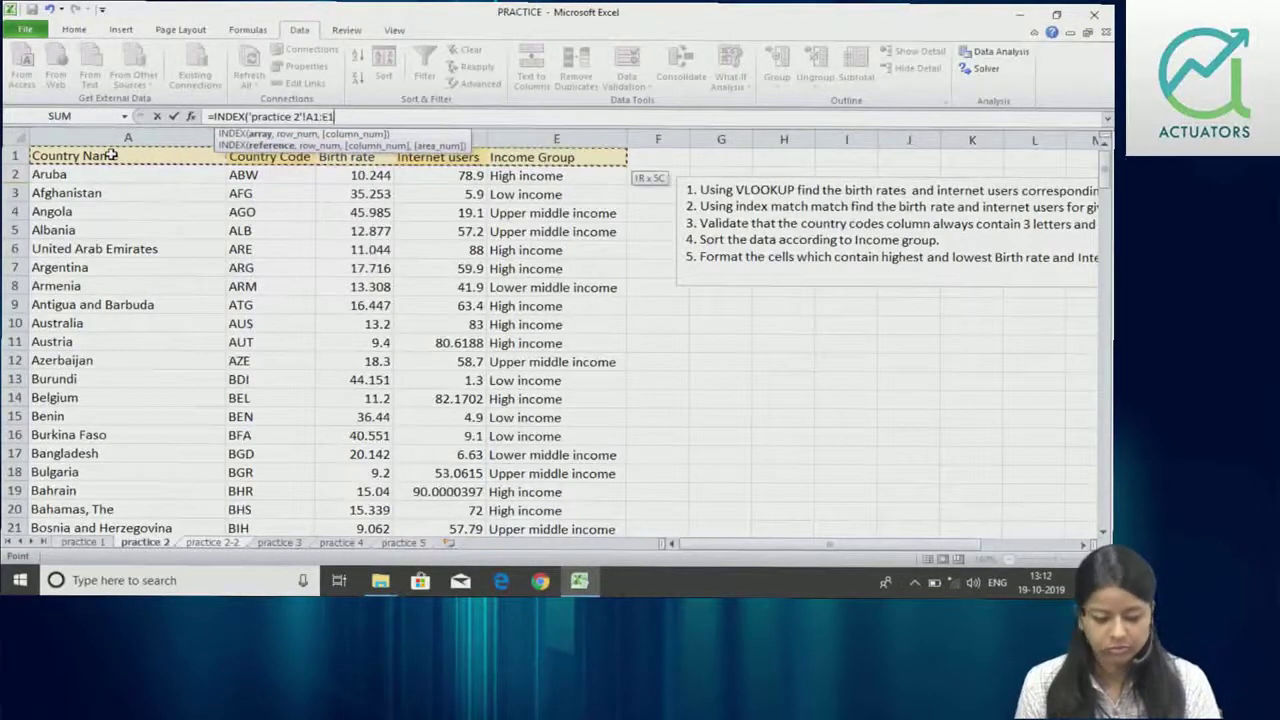
key(ctrl+shift+Down)
text(96,)
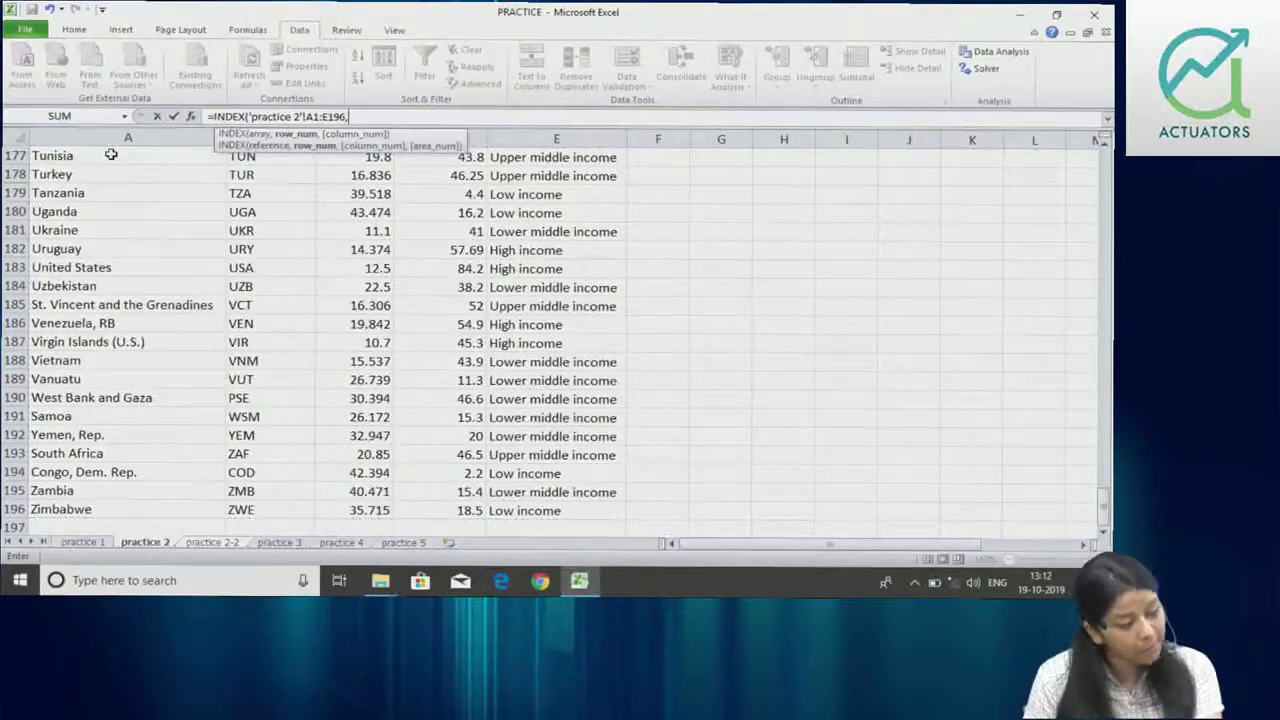
drag(1106, 505, 1105, 145)
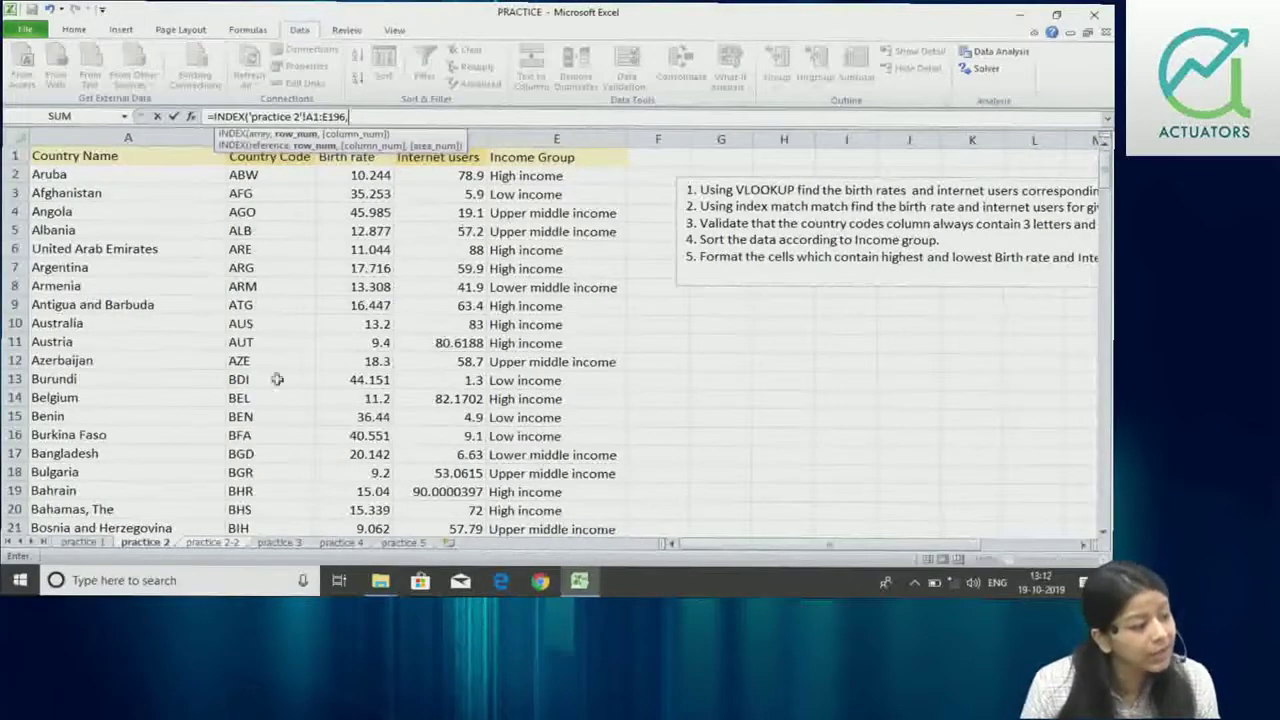
click(236, 544)
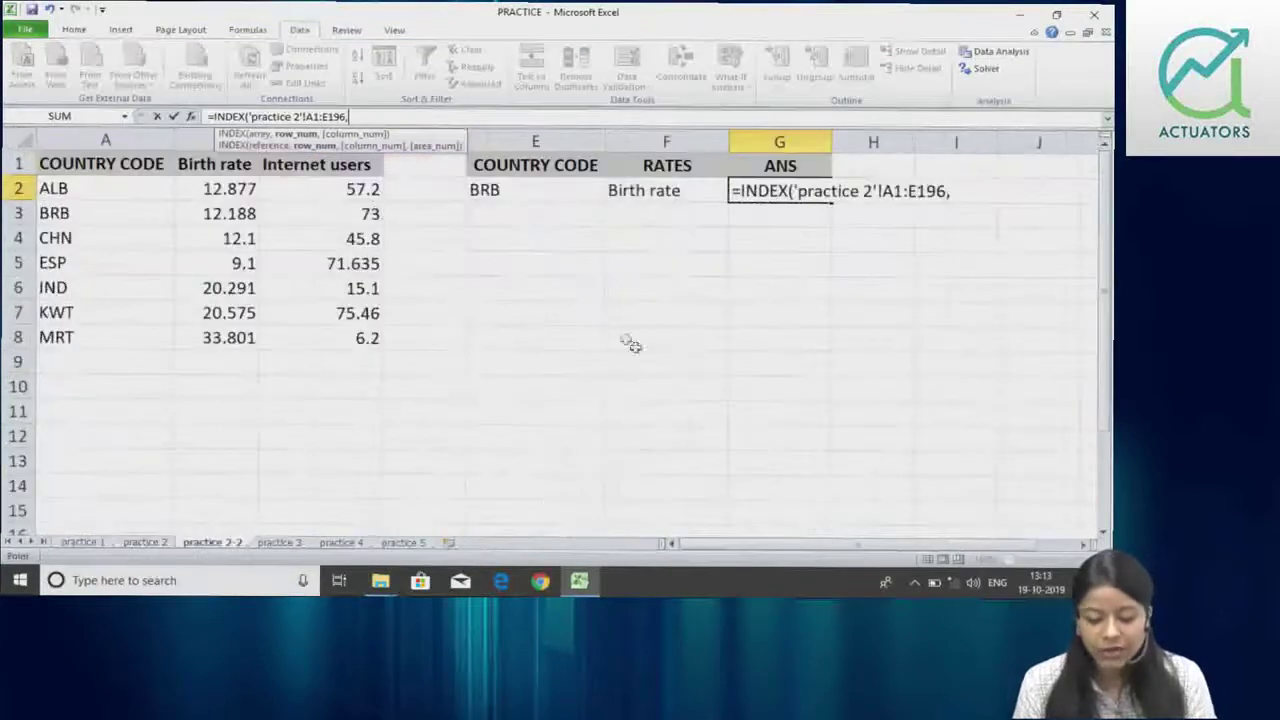
Nest a MATCH in G2 using E2 as lookup value, starting its range at practice 2's B2.
text(MATCH)
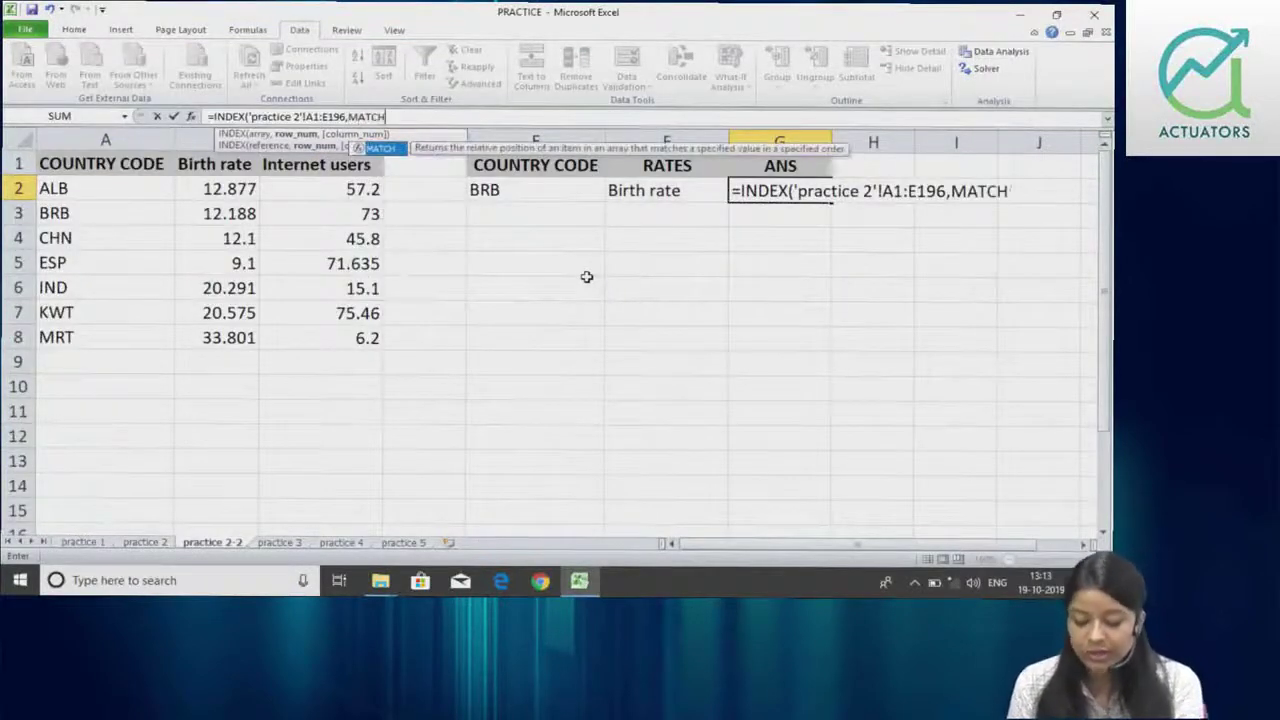
text(()
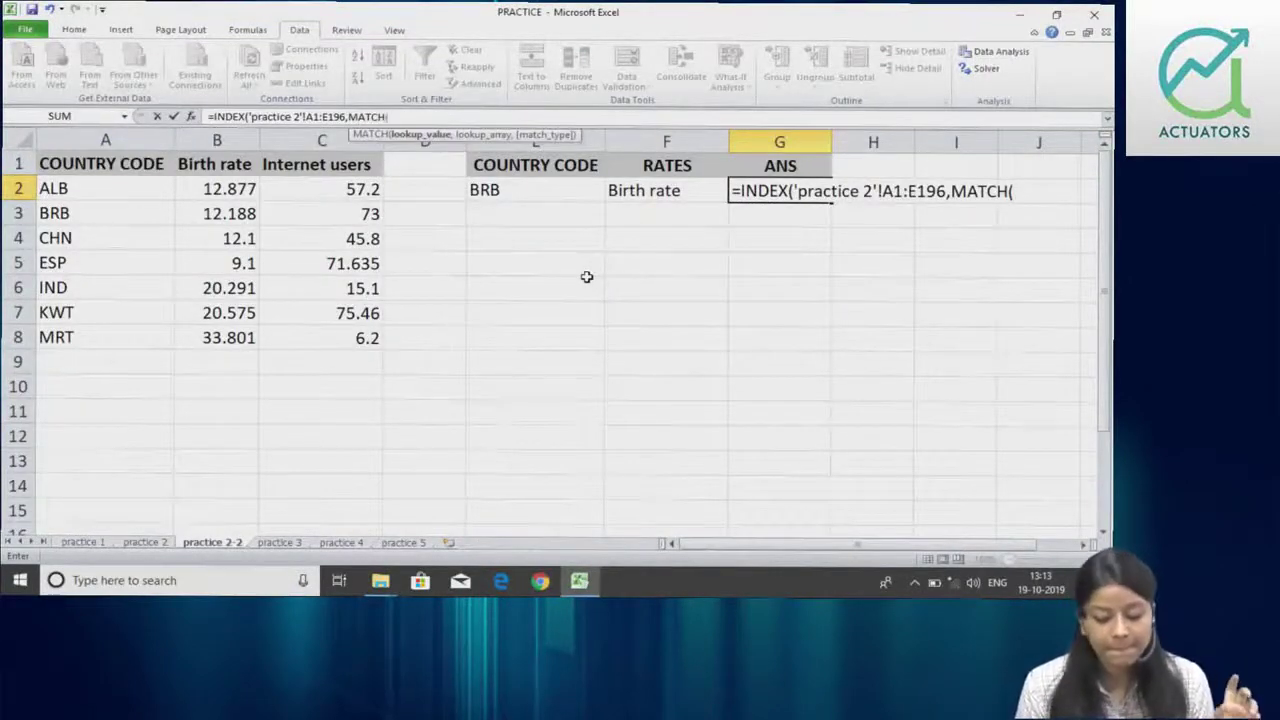
click(545, 200)
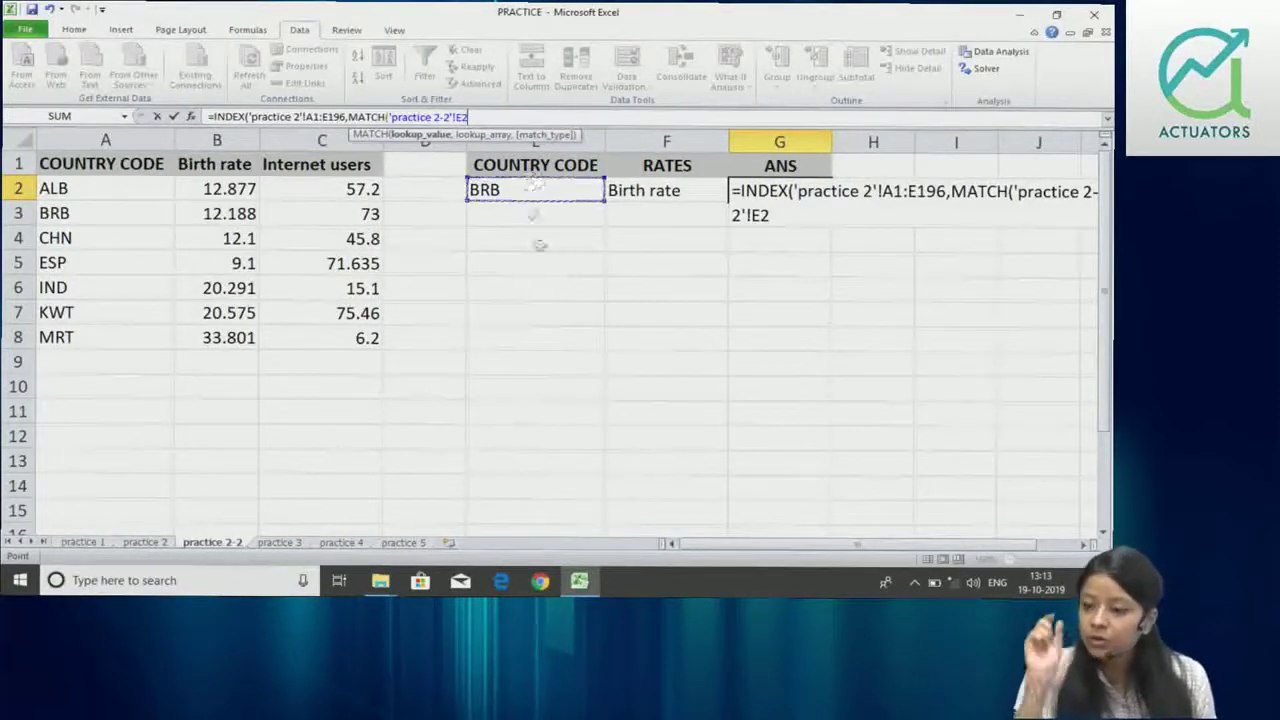
text(,)
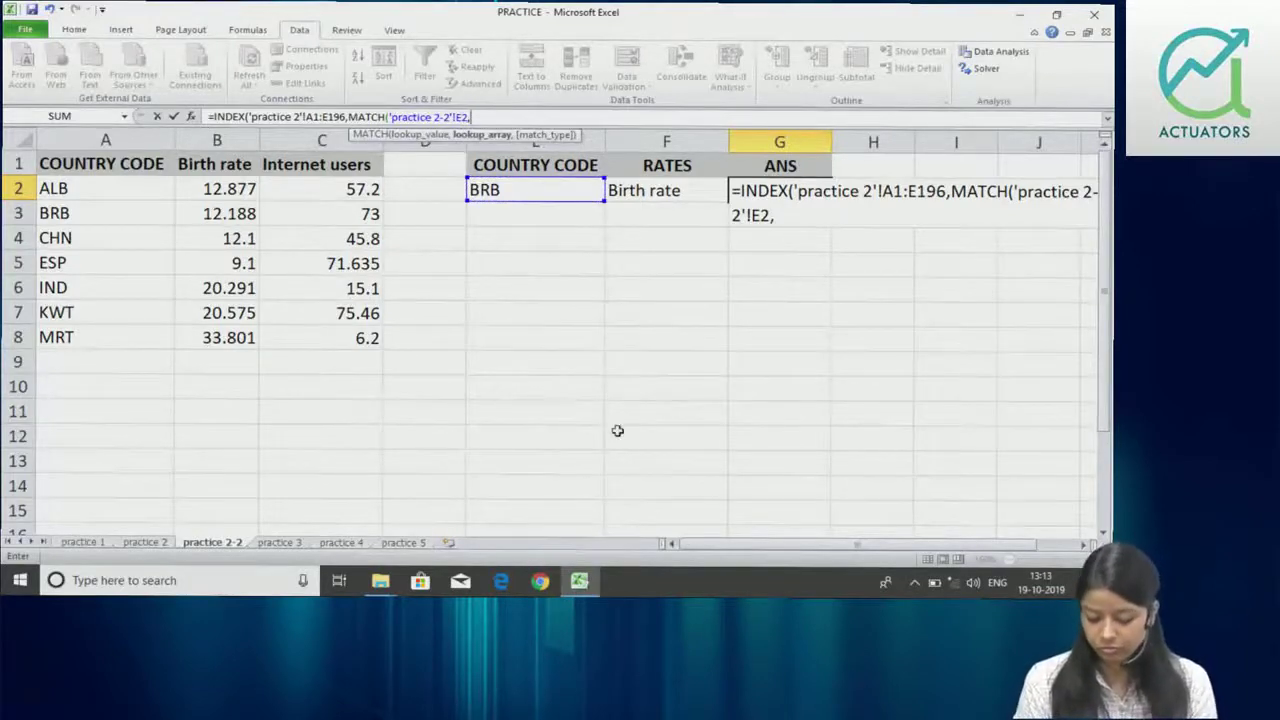
key(ctrl+Page_Up)
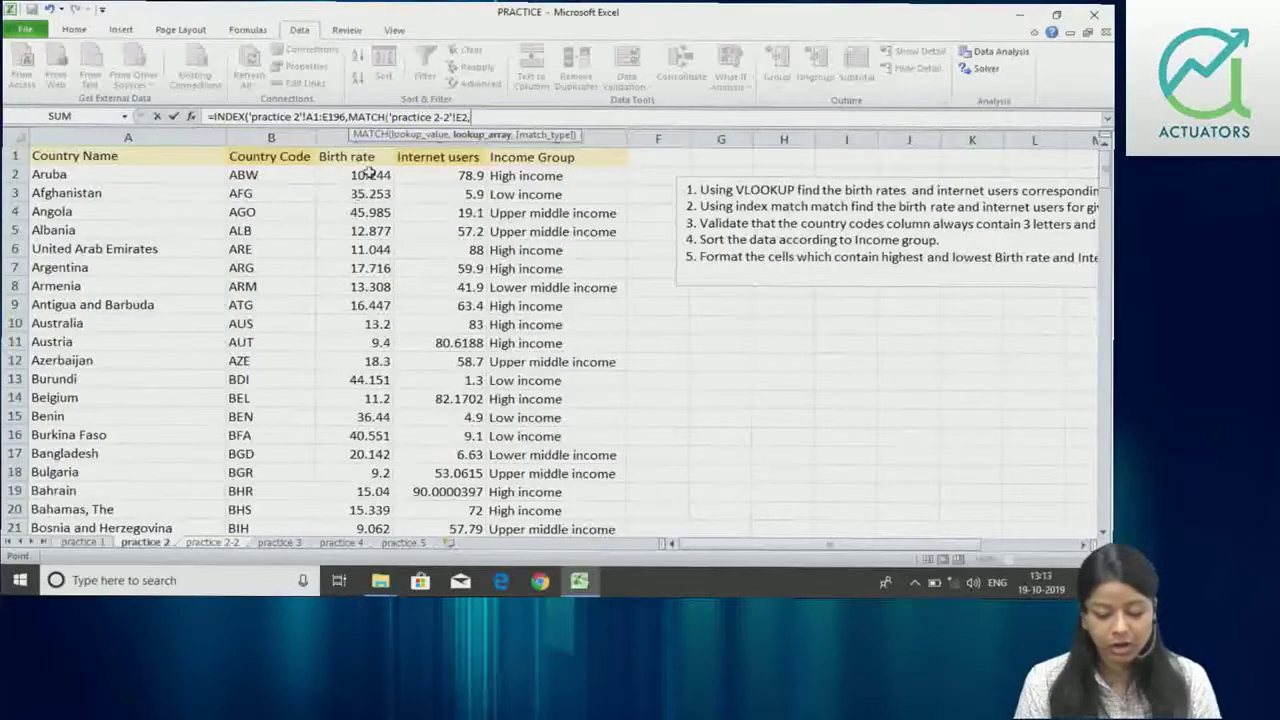
click(281, 174)
Finish the first MATCH over 'practice 2'!B1:B196 with exact match 0, then begin a second MATCH.
key(ctrl+shift+Down)
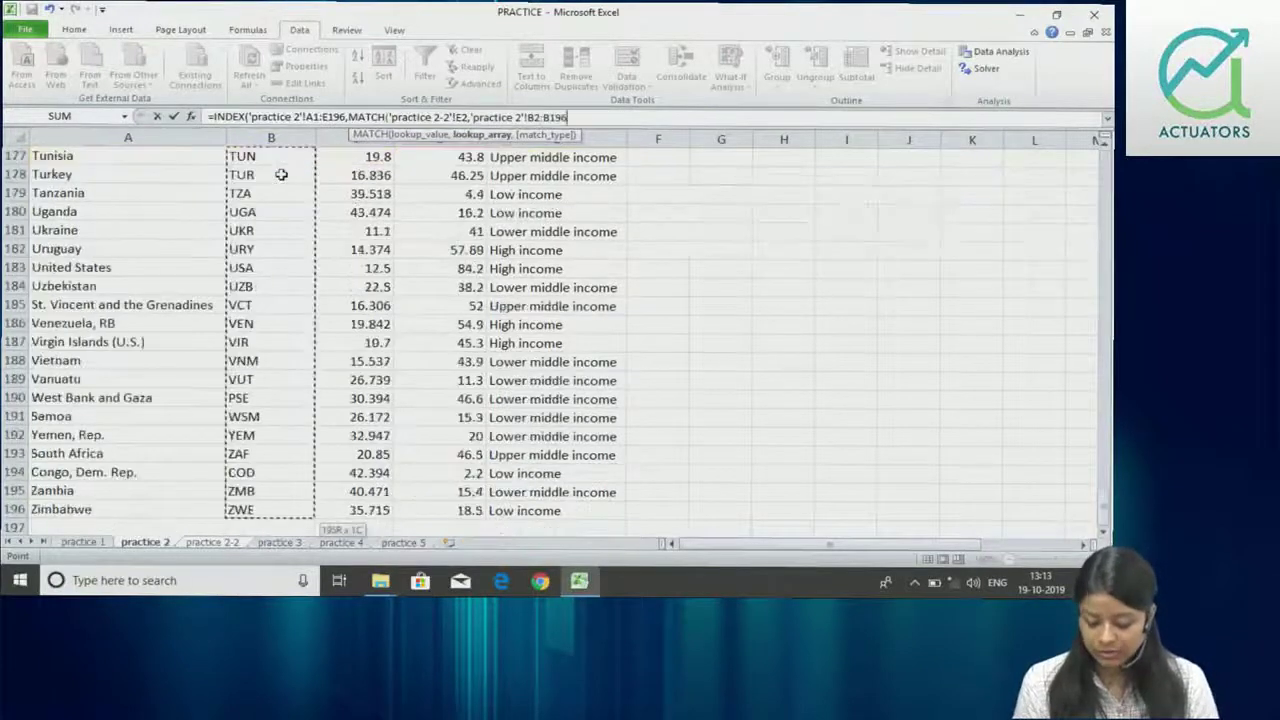
text(,)
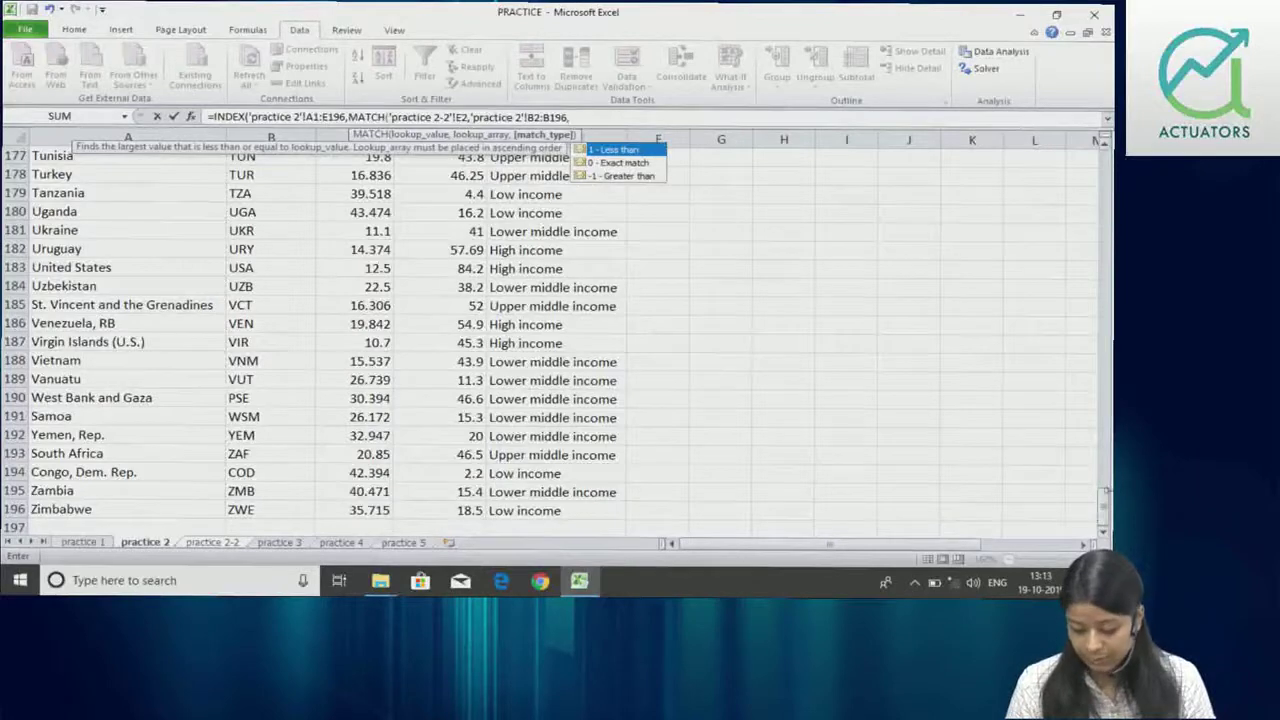
drag(1106, 510, 1104, 150)
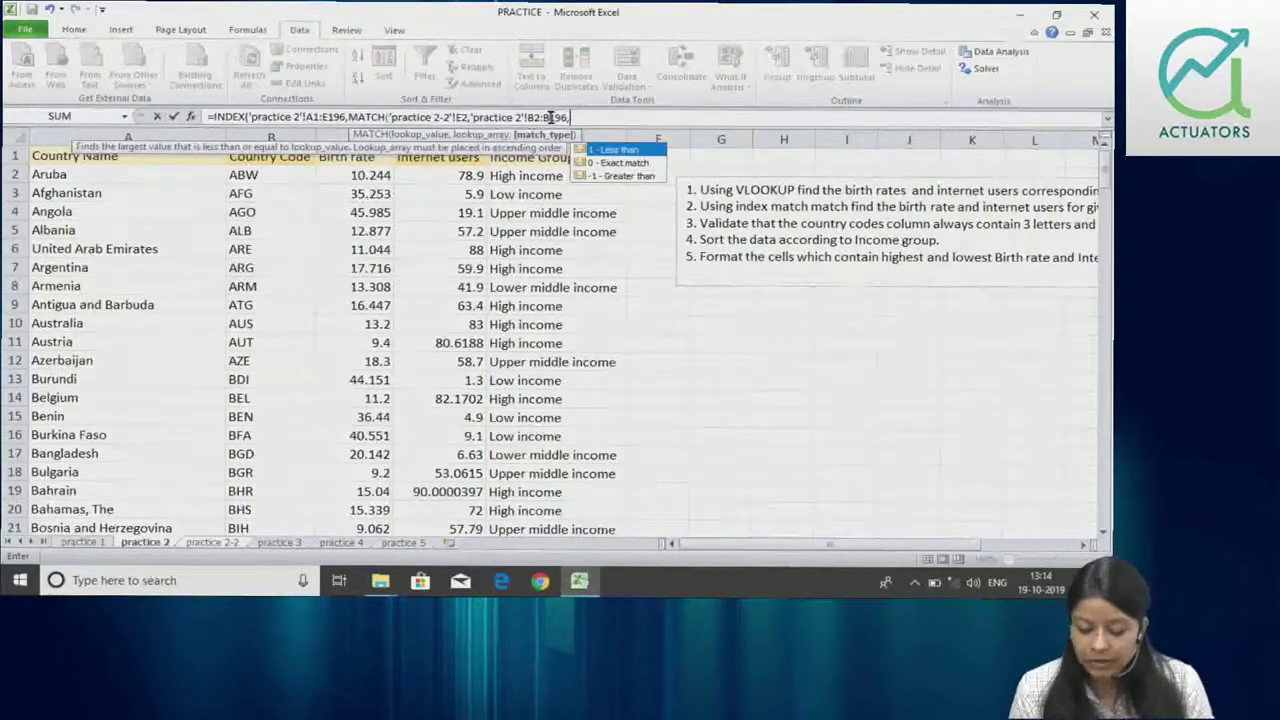
click(540, 117)
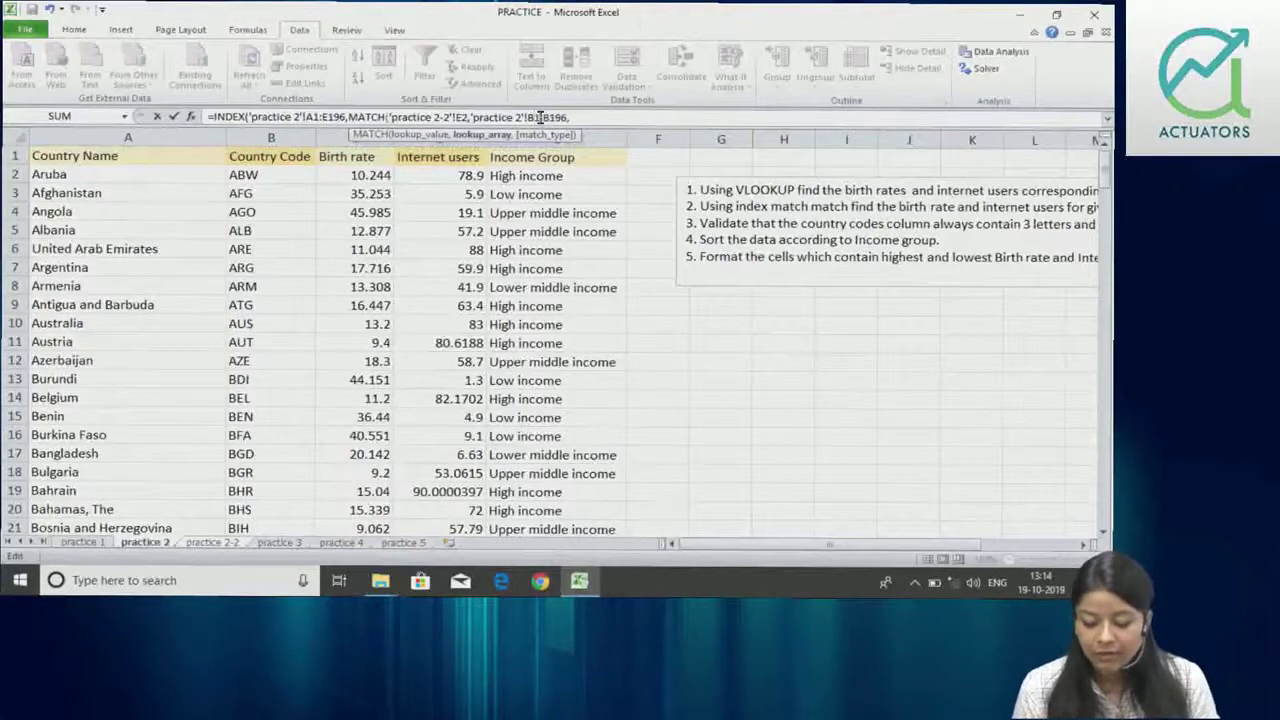
click(583, 120)
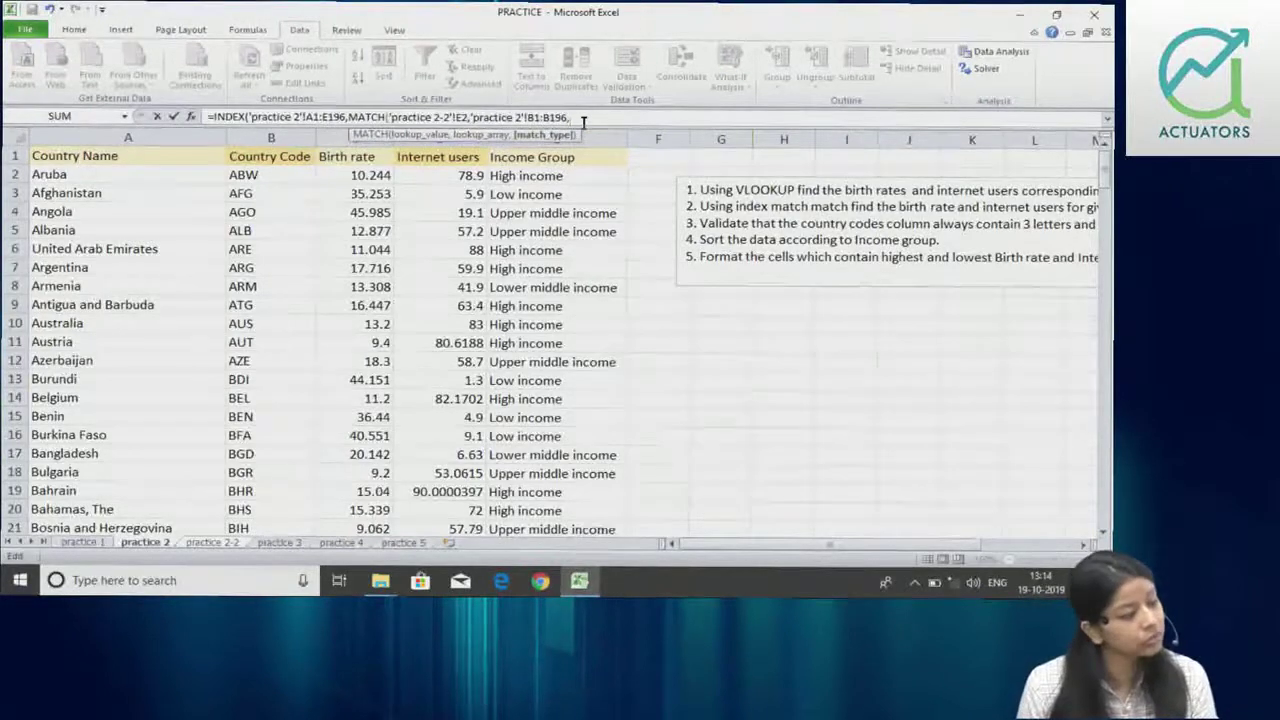
text(0))
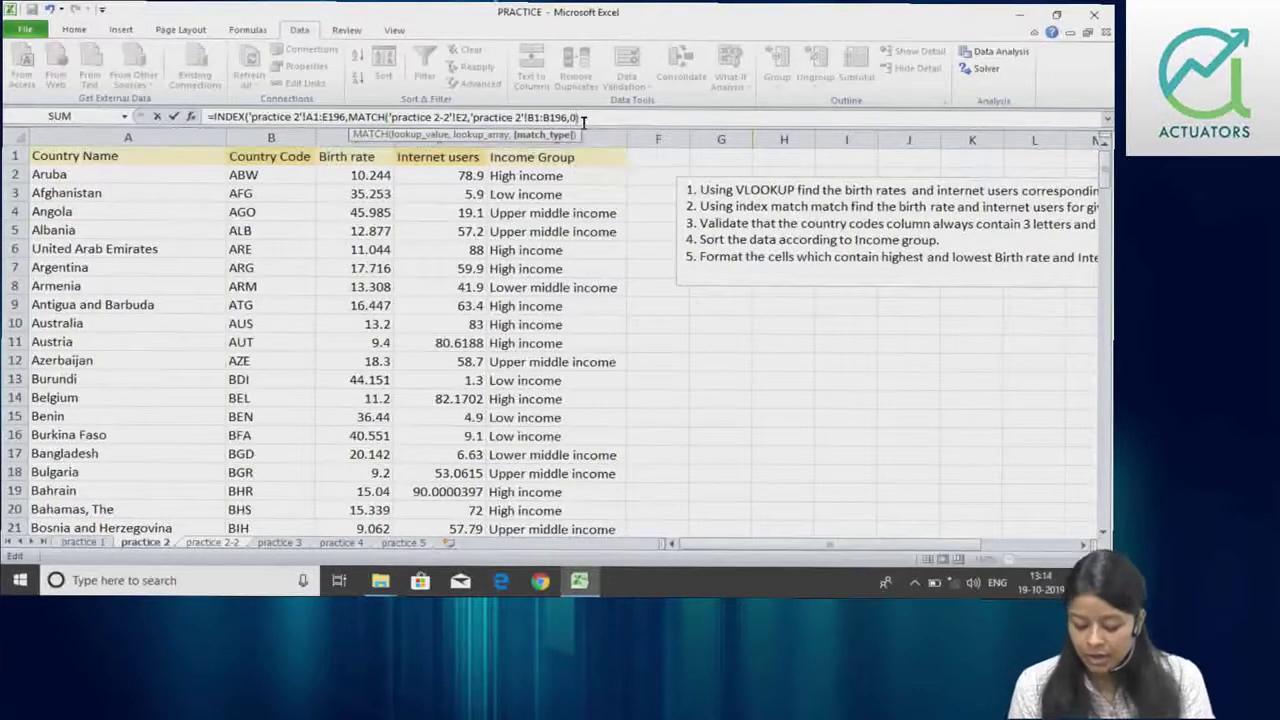
text(,)
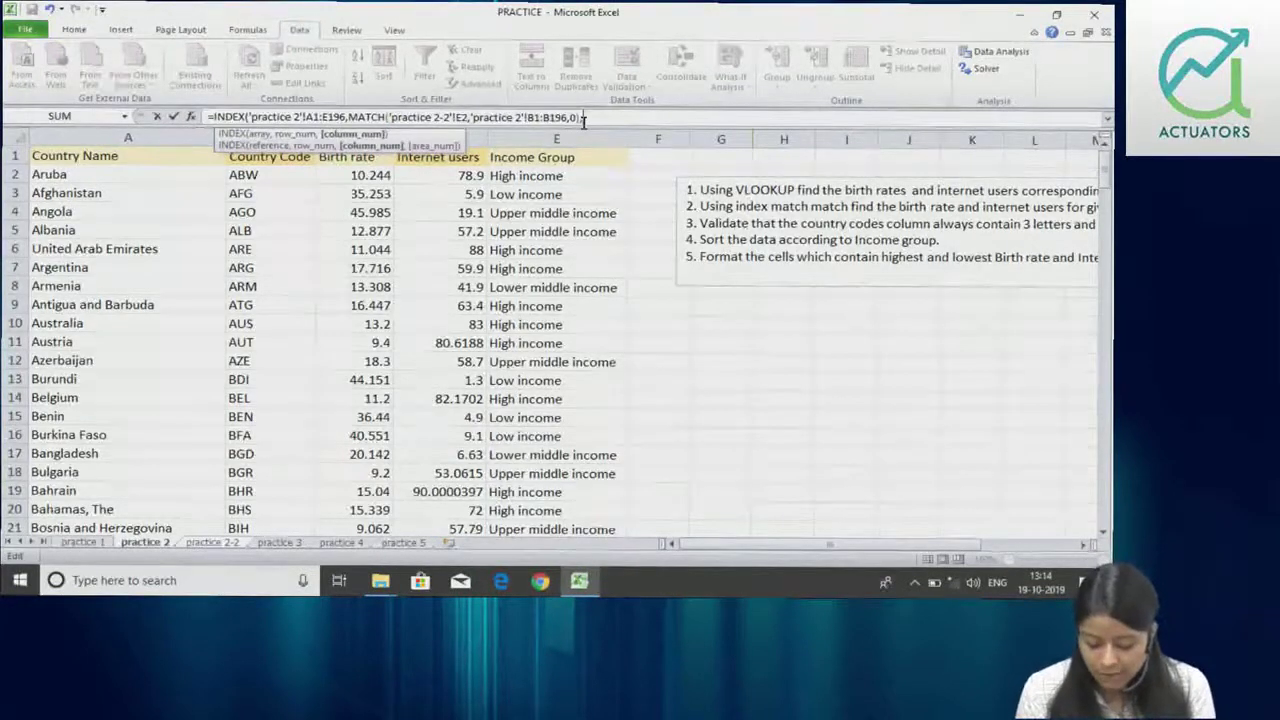
text(MATCH()
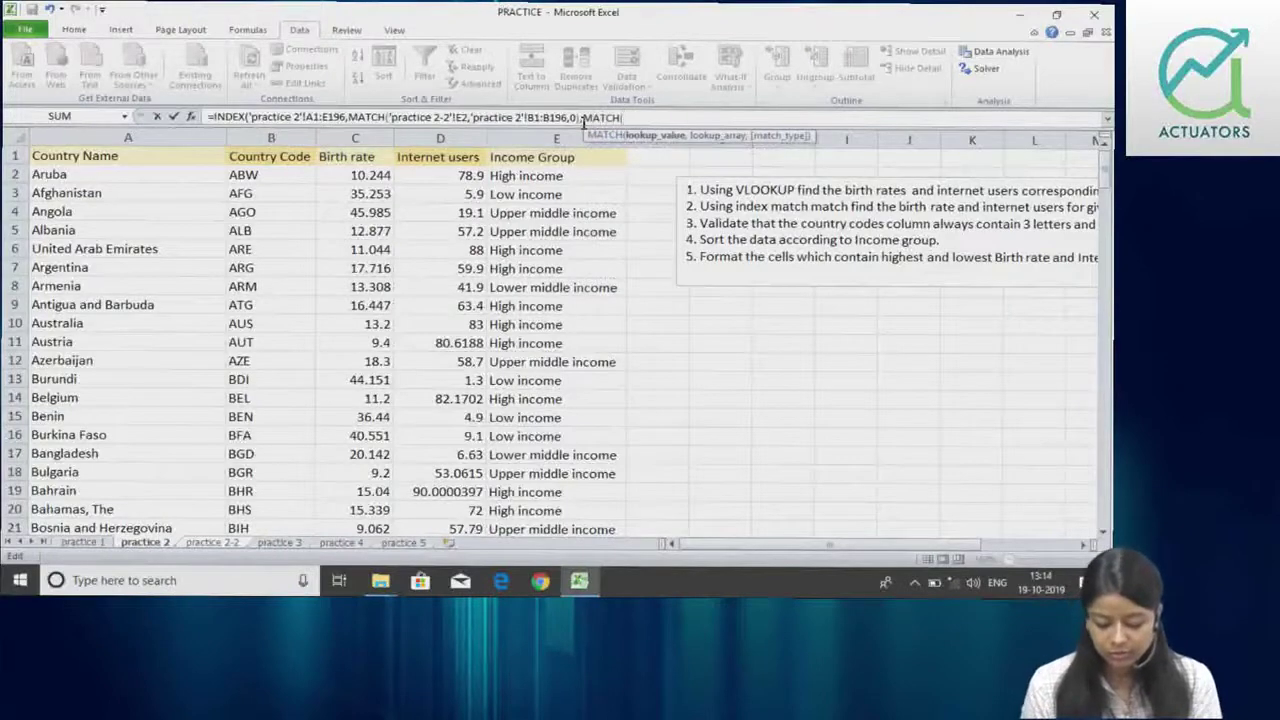
key(ctrl+Page_Down)
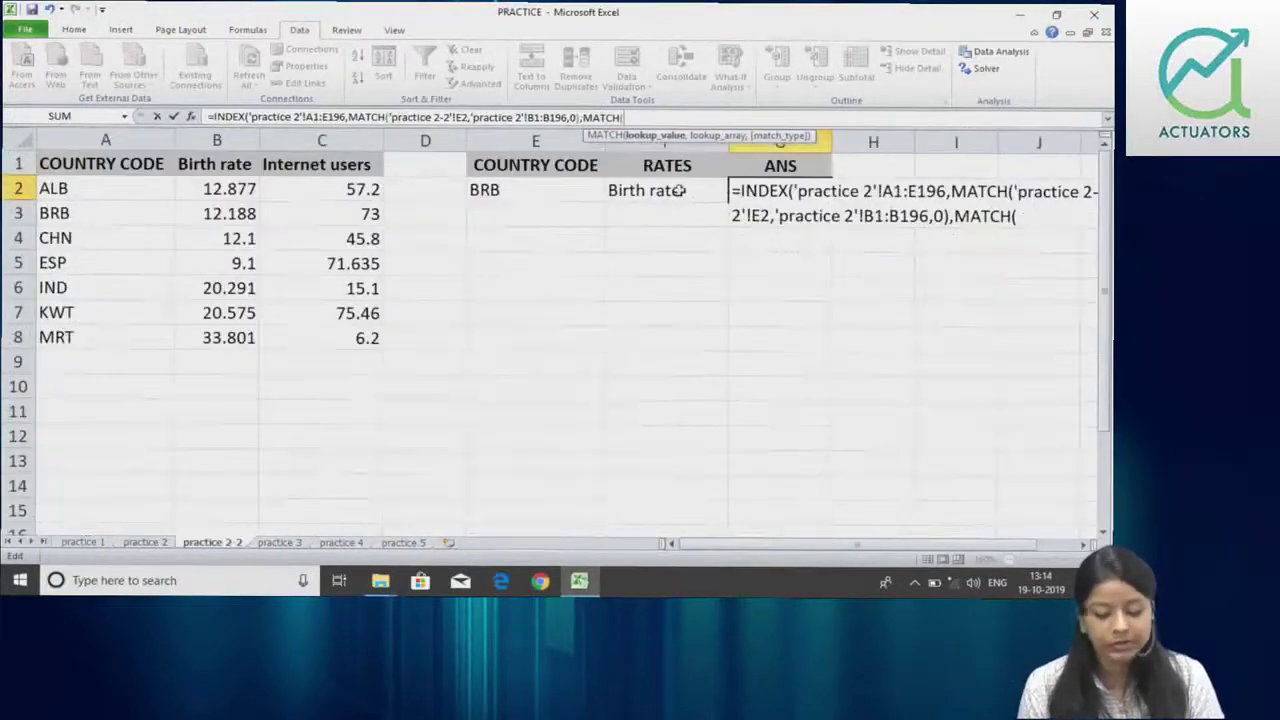
Complete the second MATCH of F2 against practice 2's A1:E1, exact match, so G2 returns 12.188.
click(679, 190)
text(,)
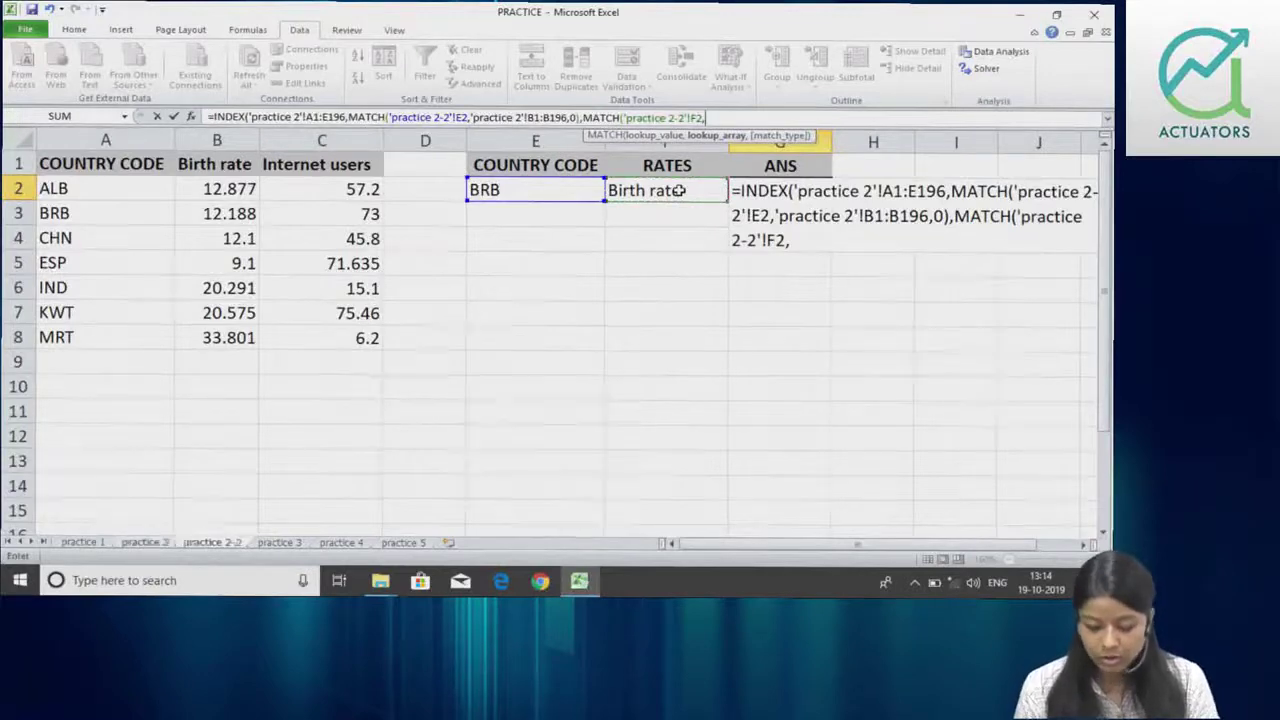
click(145, 542)
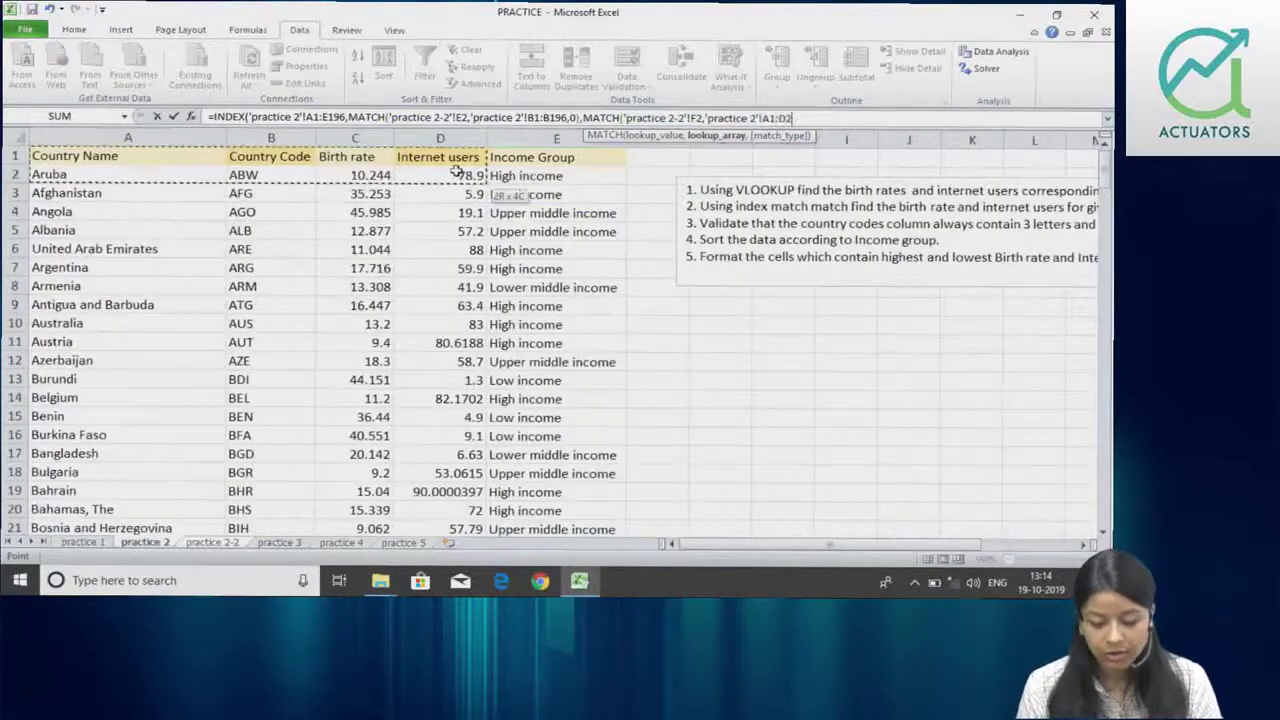
drag(144, 157, 600, 160)
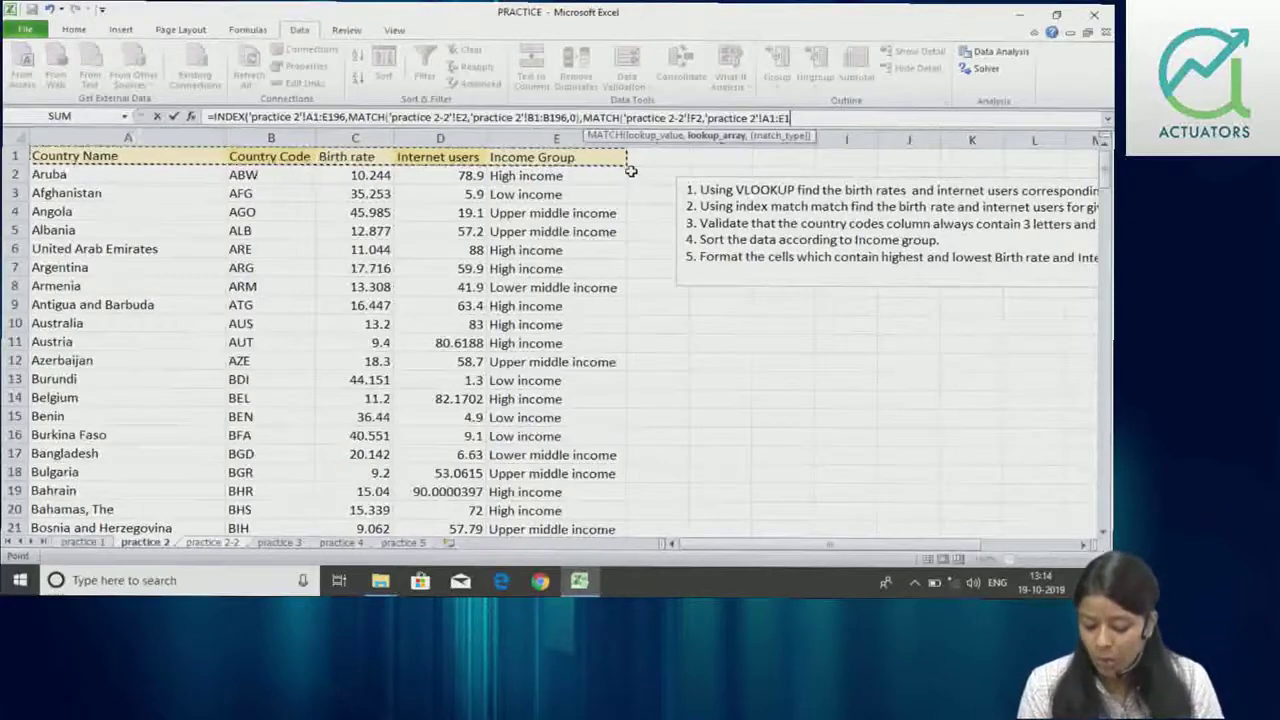
text(,0)))
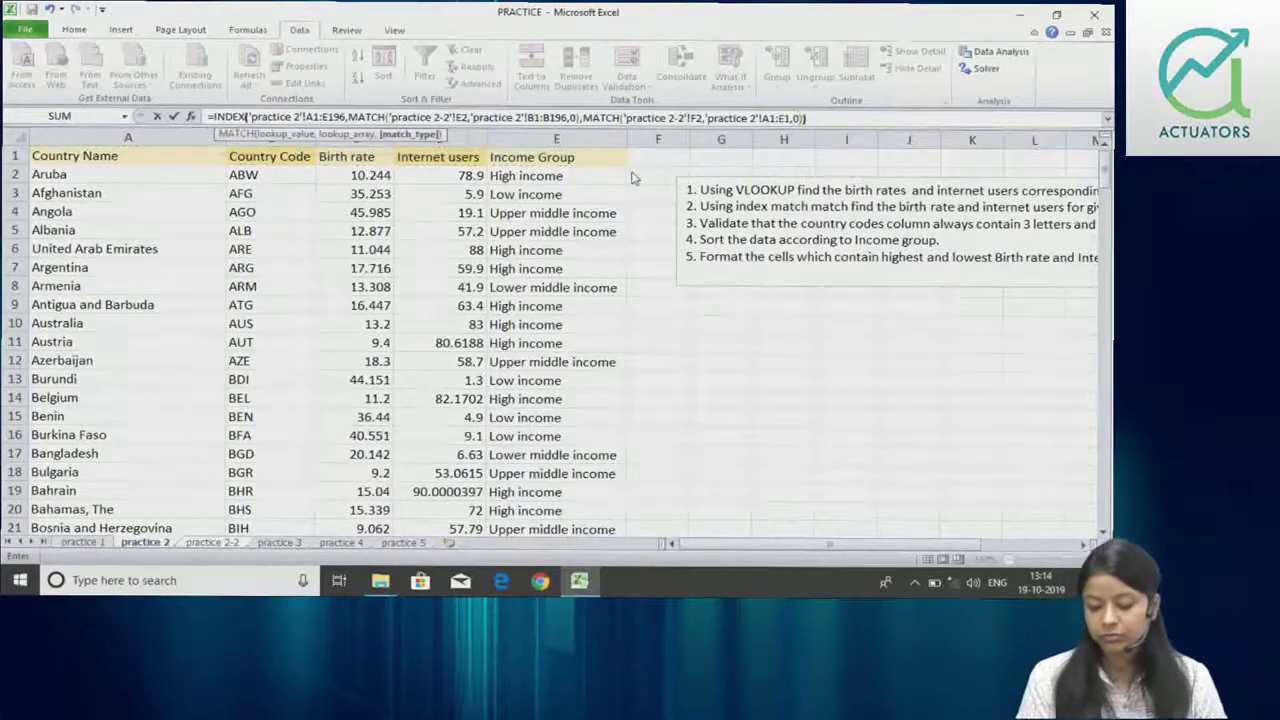
key(Return)
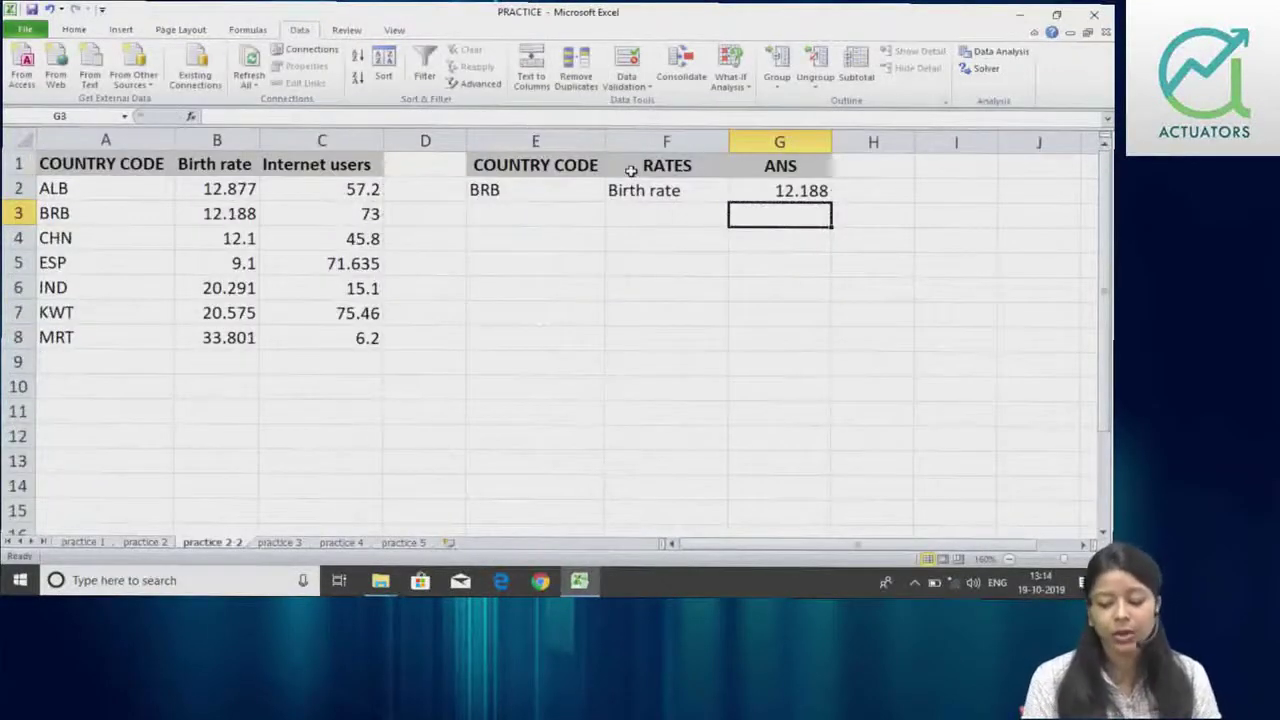
click(557, 199)
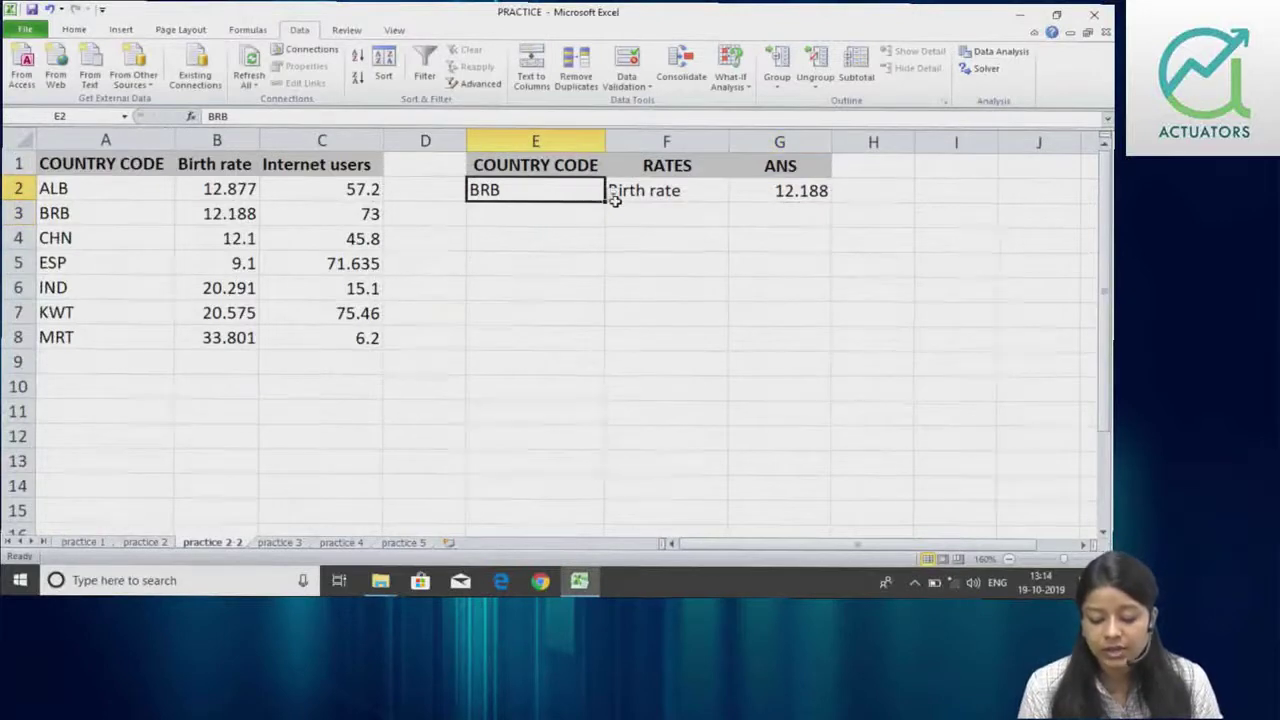
Switch the lookup selectors to Internet users in F2 and CHN in E2.
click(238, 212)
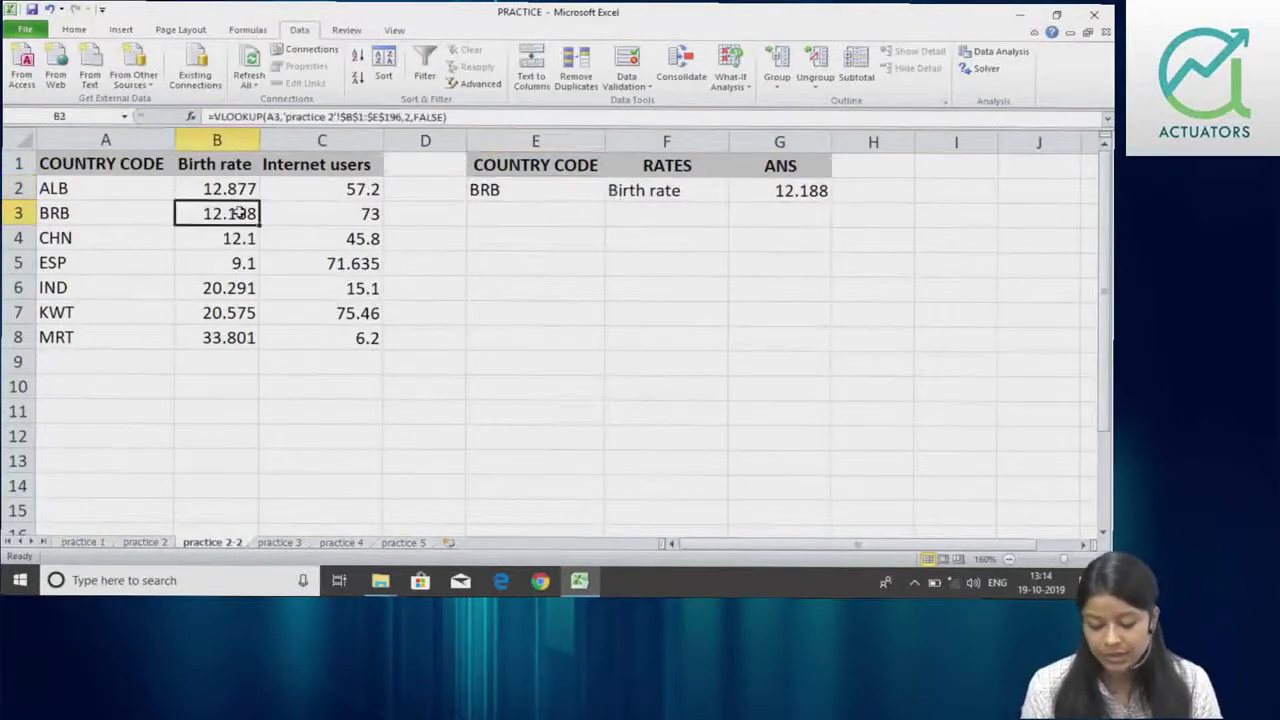
click(667, 190)
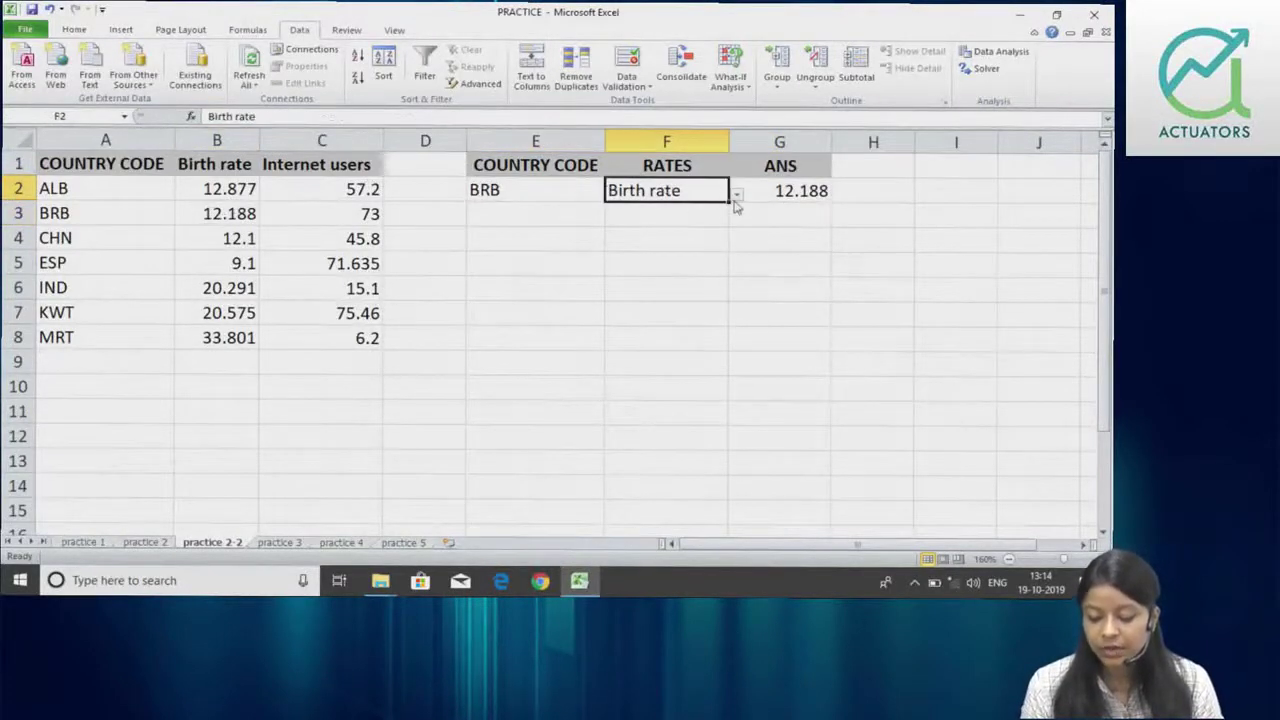
click(736, 195)
click(700, 227)
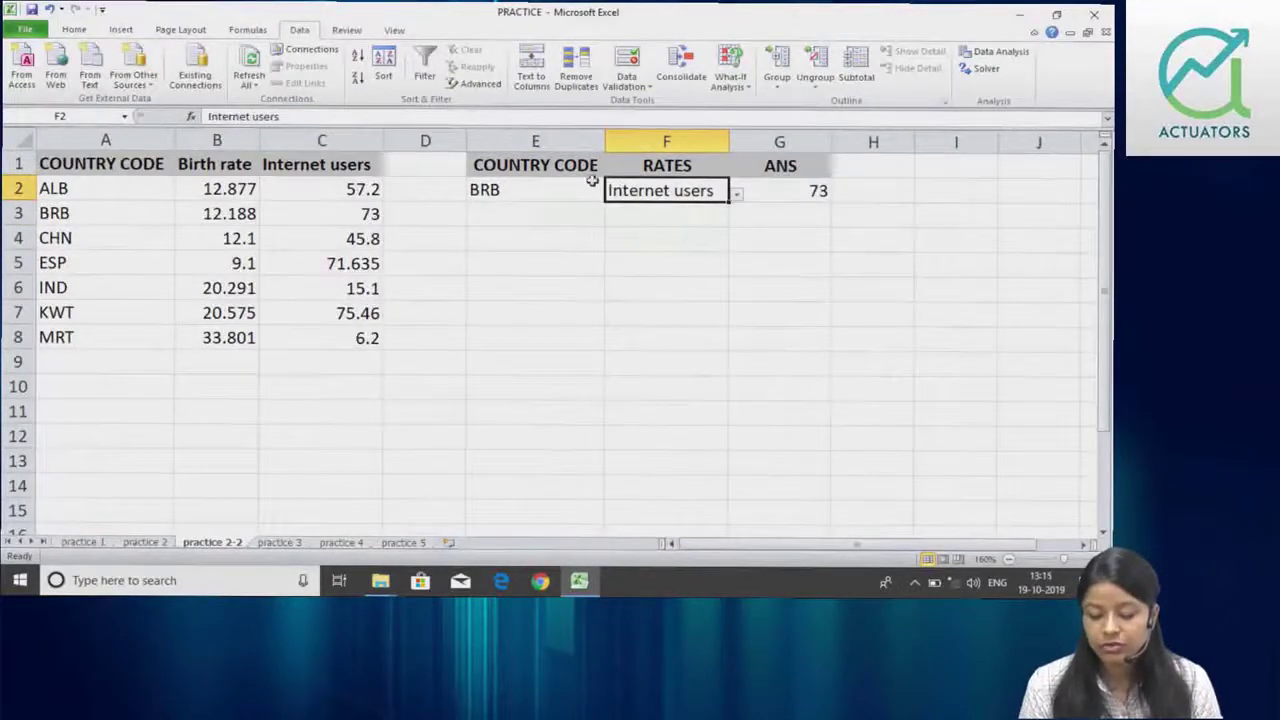
drag(594, 191, 608, 198)
click(614, 200)
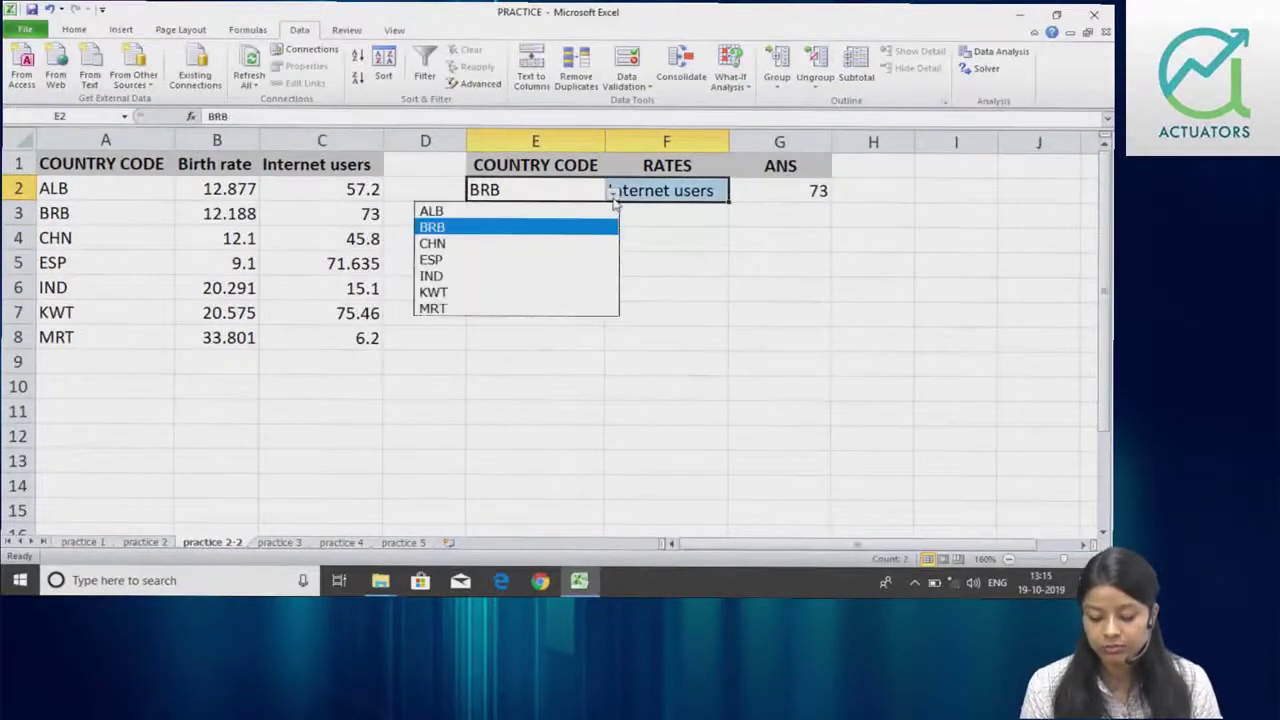
click(600, 243)
Review G2's INDEX/MATCH formula, now returning 45.8, then display the practice 2 sheet.
click(792, 189)
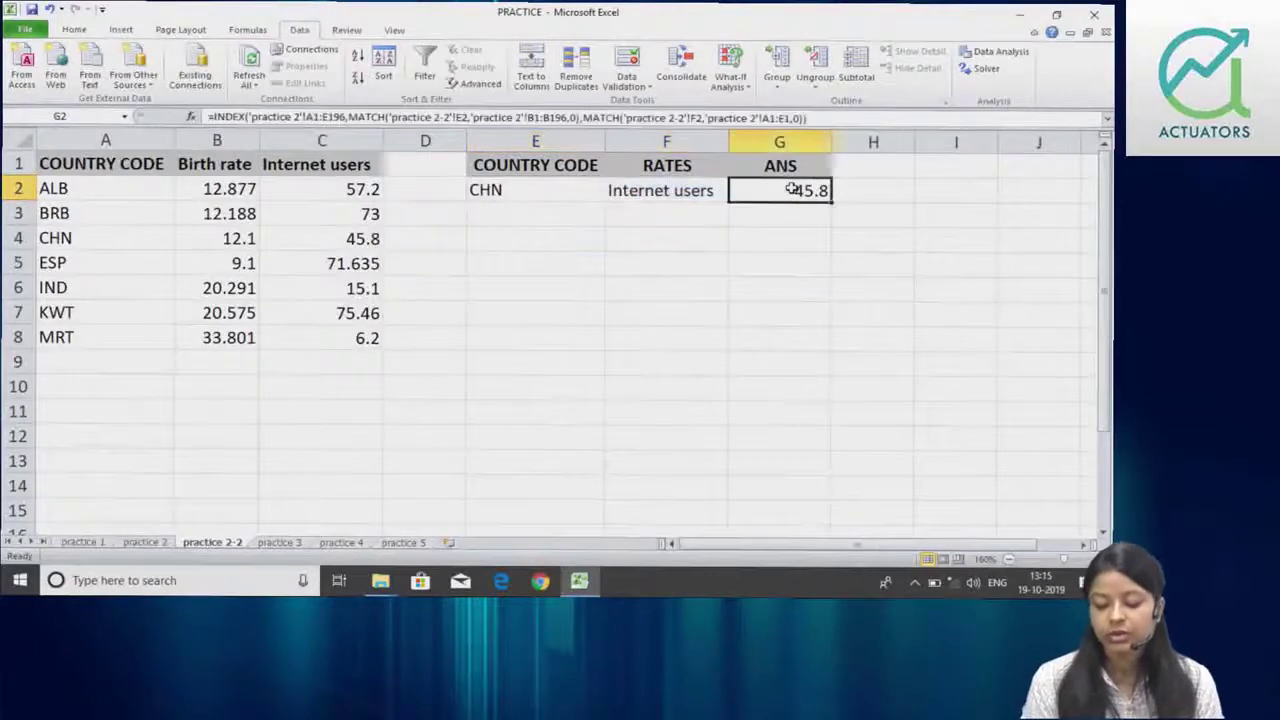
double_click(792, 189)
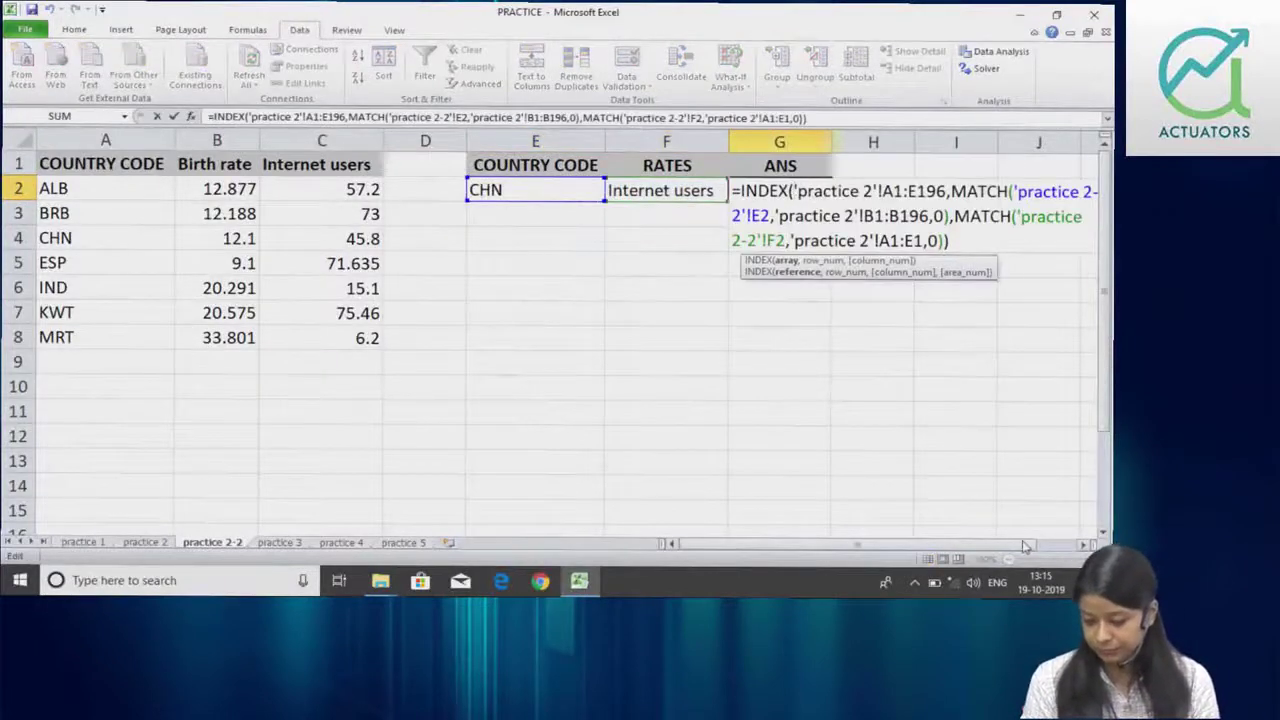
scroll(1024, 546, right, 1)
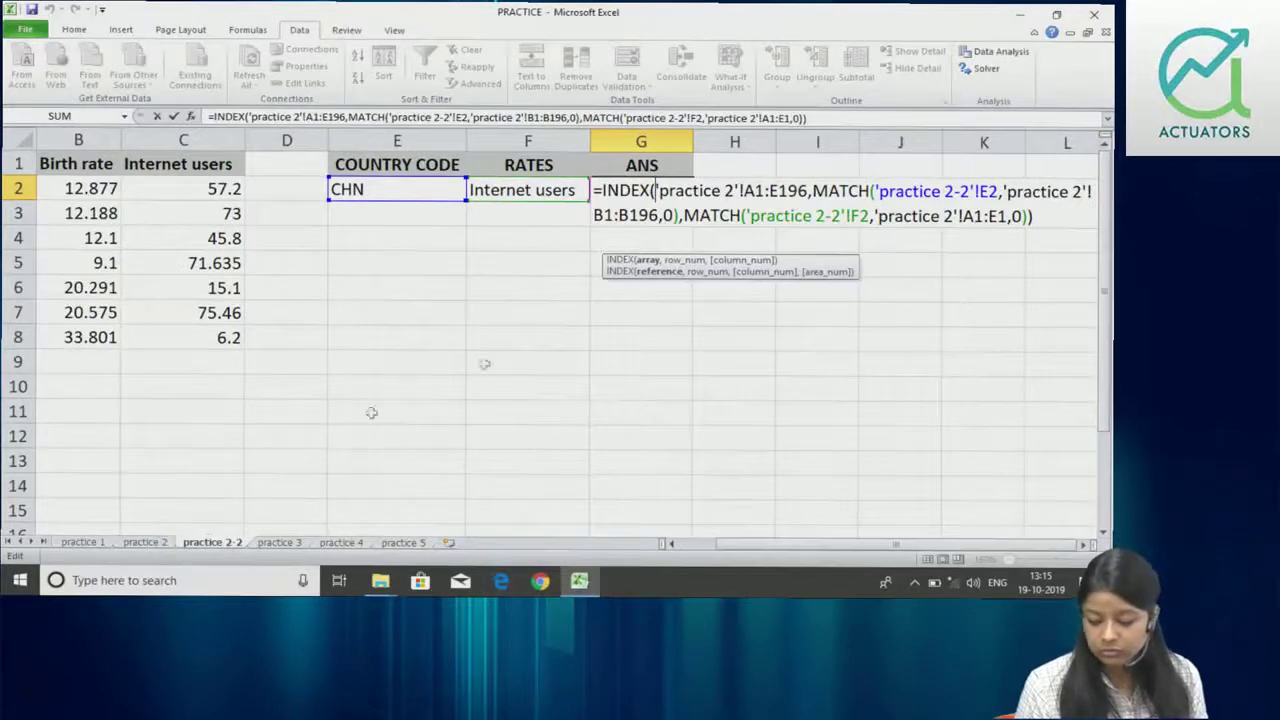
click(1044, 222)
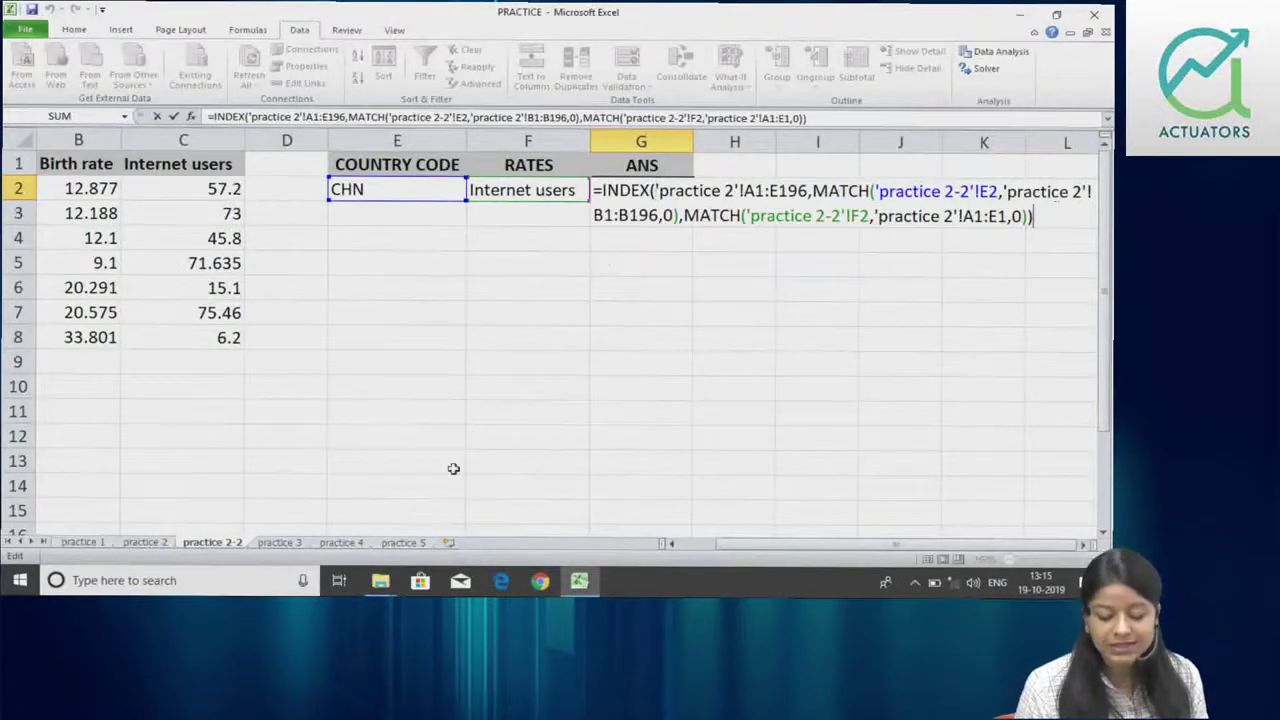
key(Return)
click(145, 542)
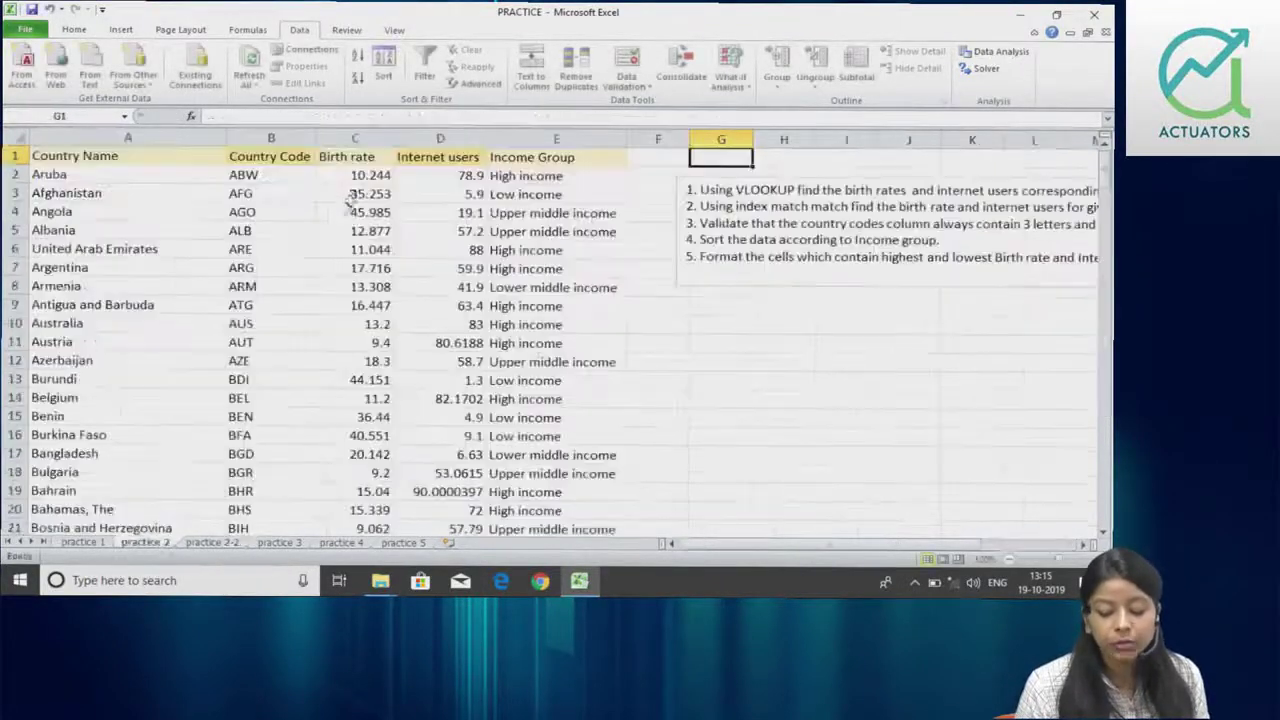
Highlight sample data ranges on practice 2 to explain the table, then return to practice 2-2.
click(248, 172)
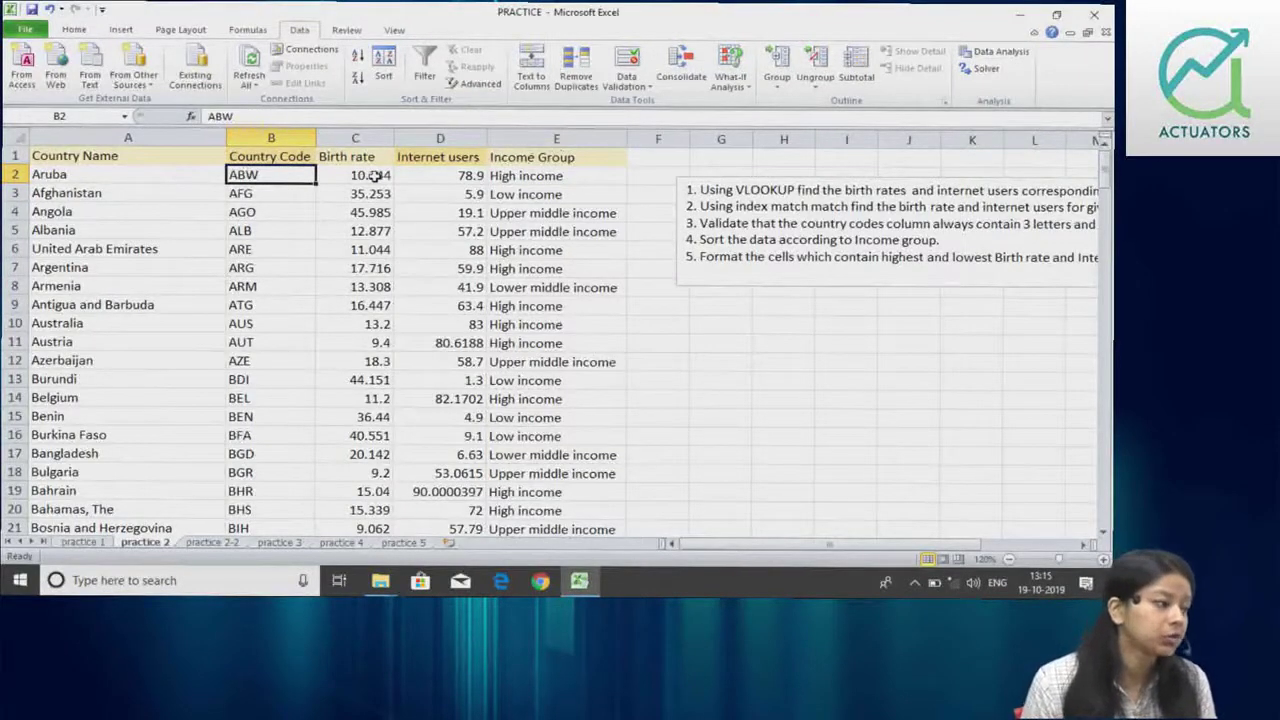
drag(91, 180, 586, 378)
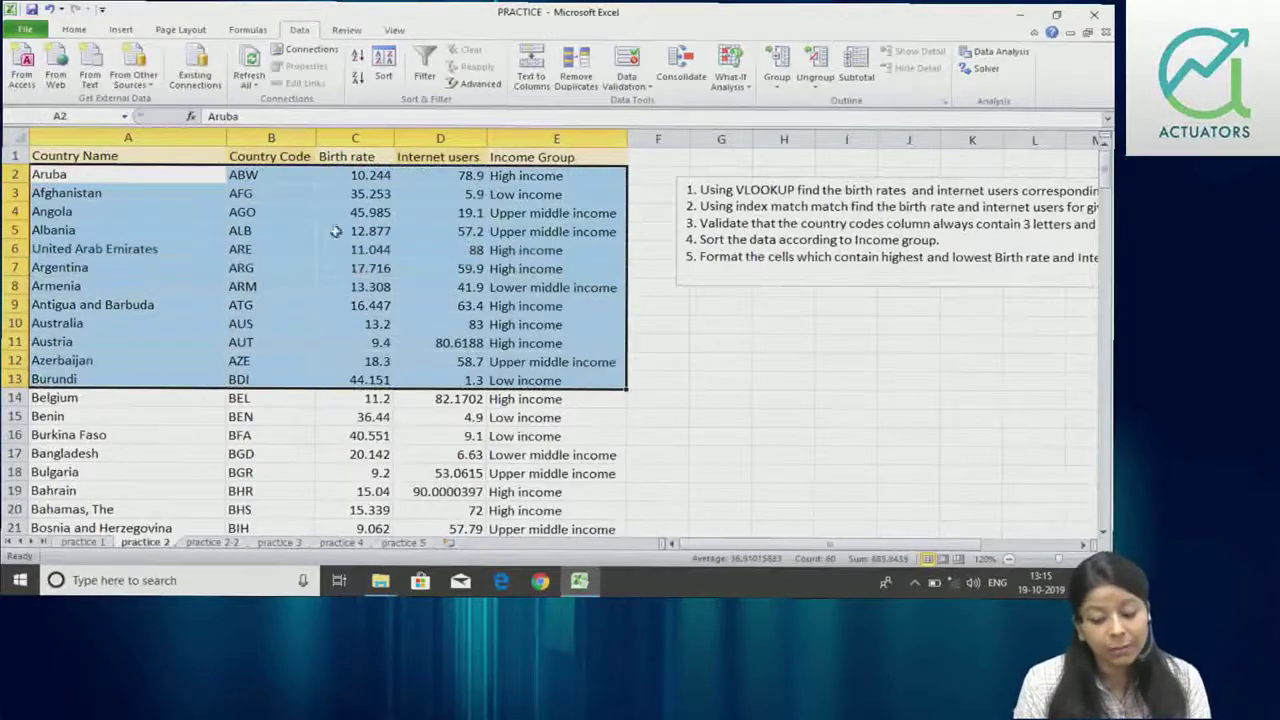
drag(355, 175, 370, 452)
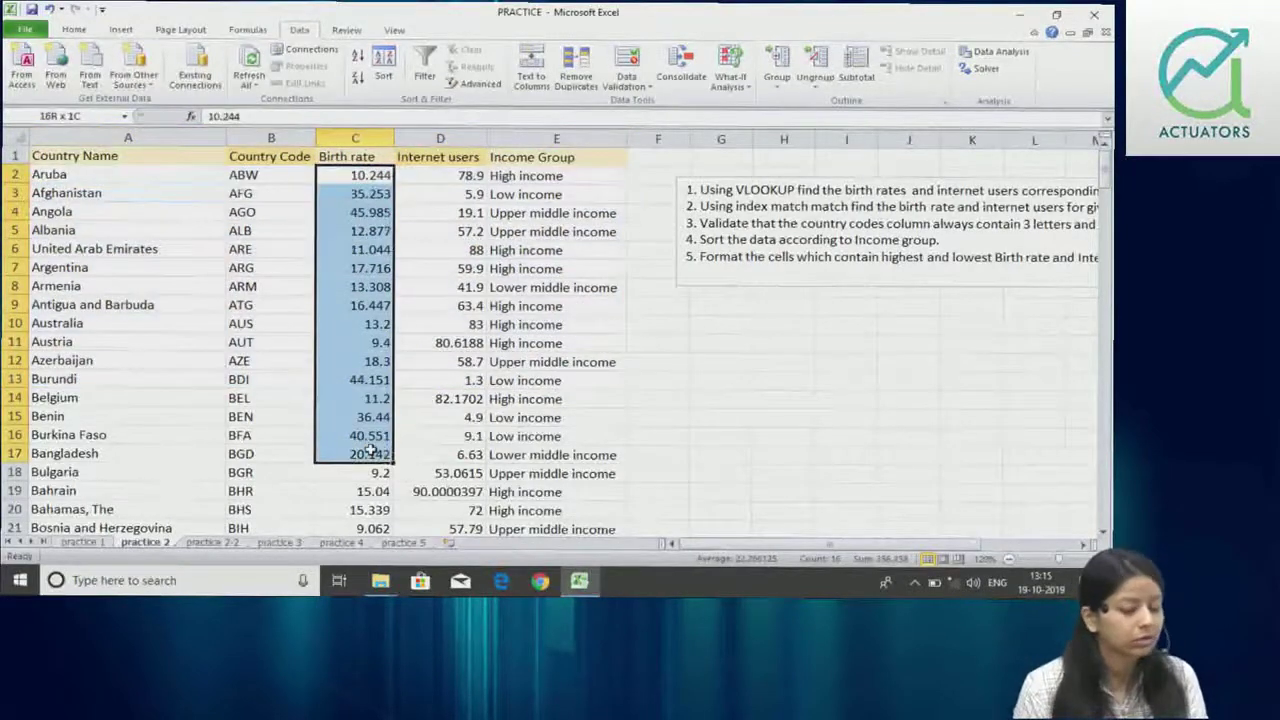
drag(311, 557, 311, 557)
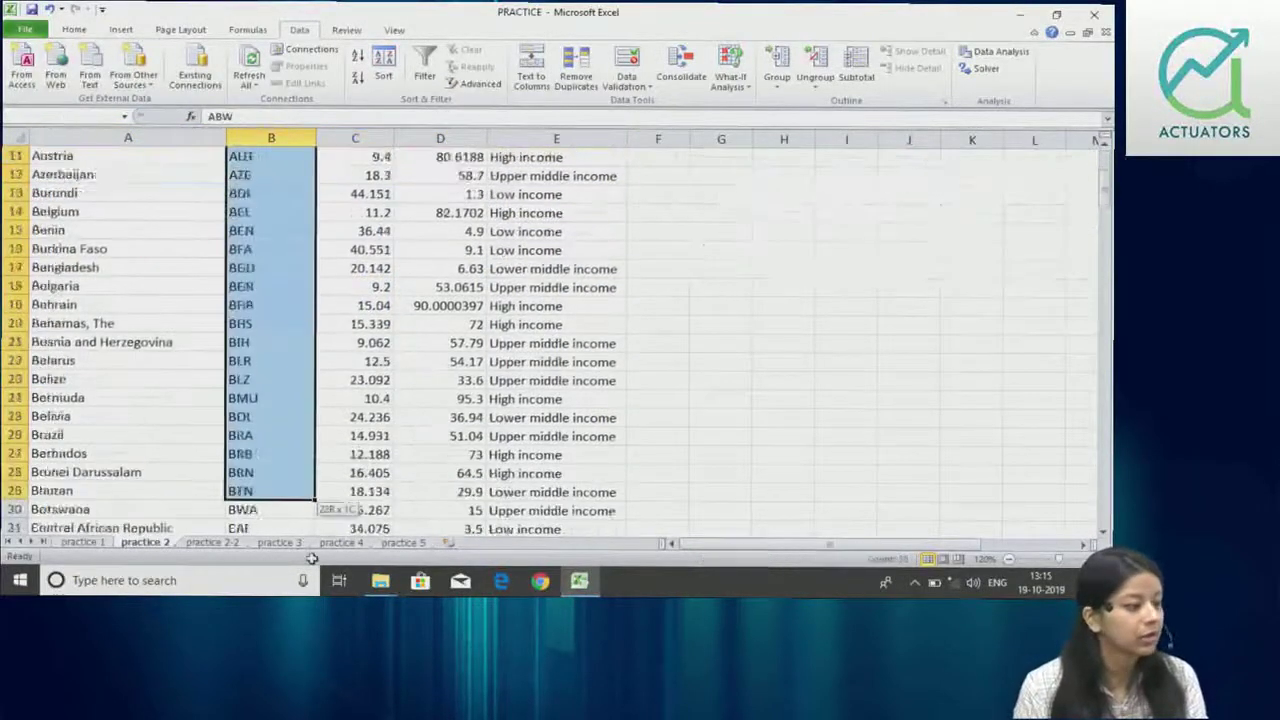
key(ctrl+Up)
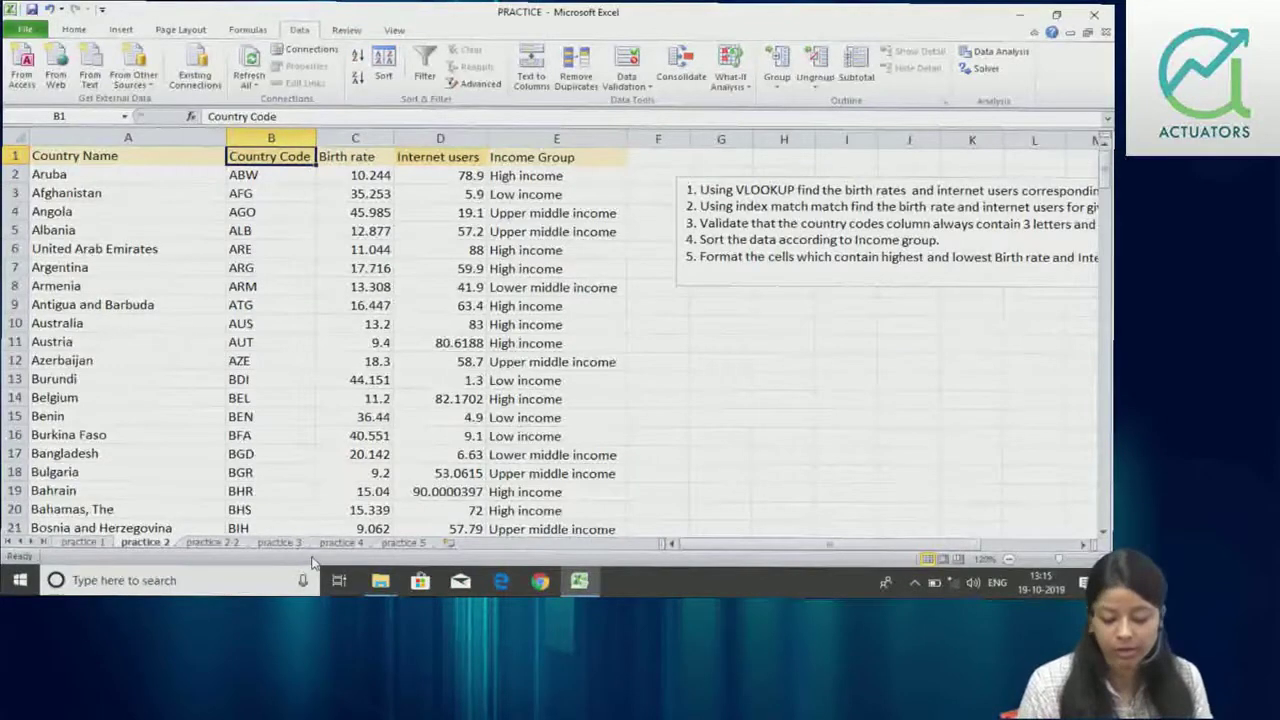
click(226, 542)
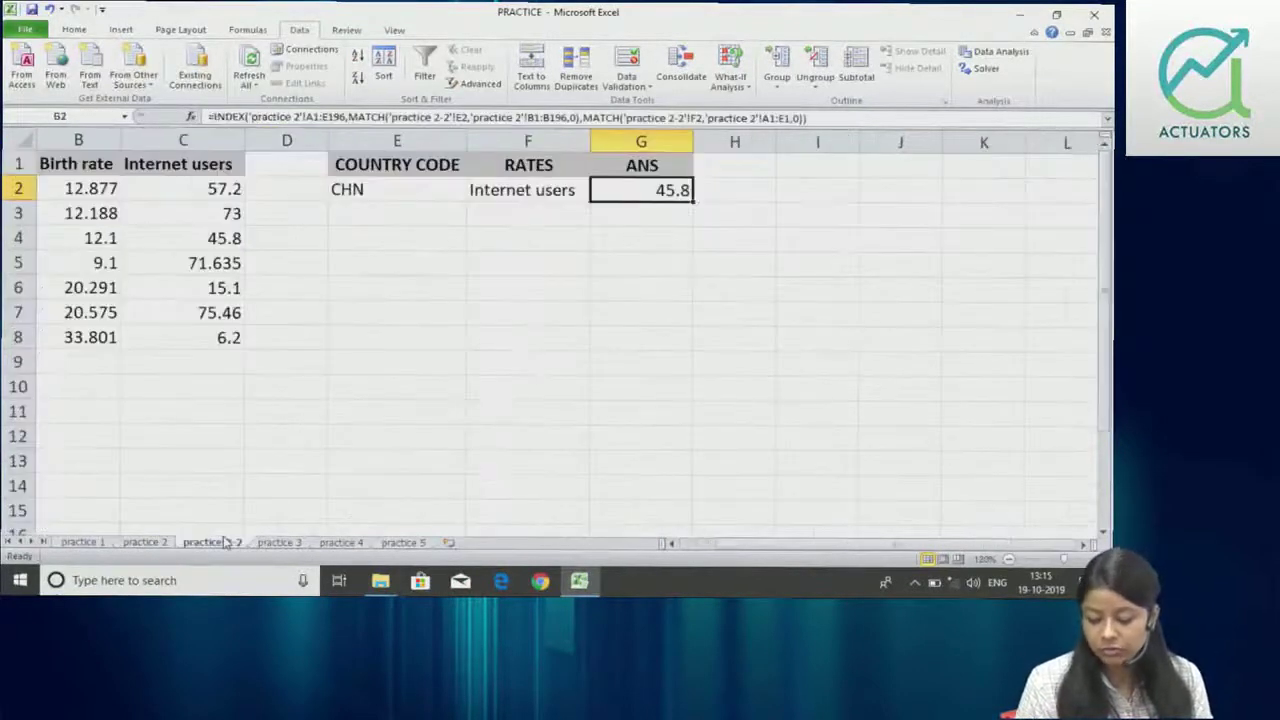
Walk through G2's unchanged INDEX/MATCH formula returning 45.8, then show the practice 2 sheet.
double_click(656, 192)
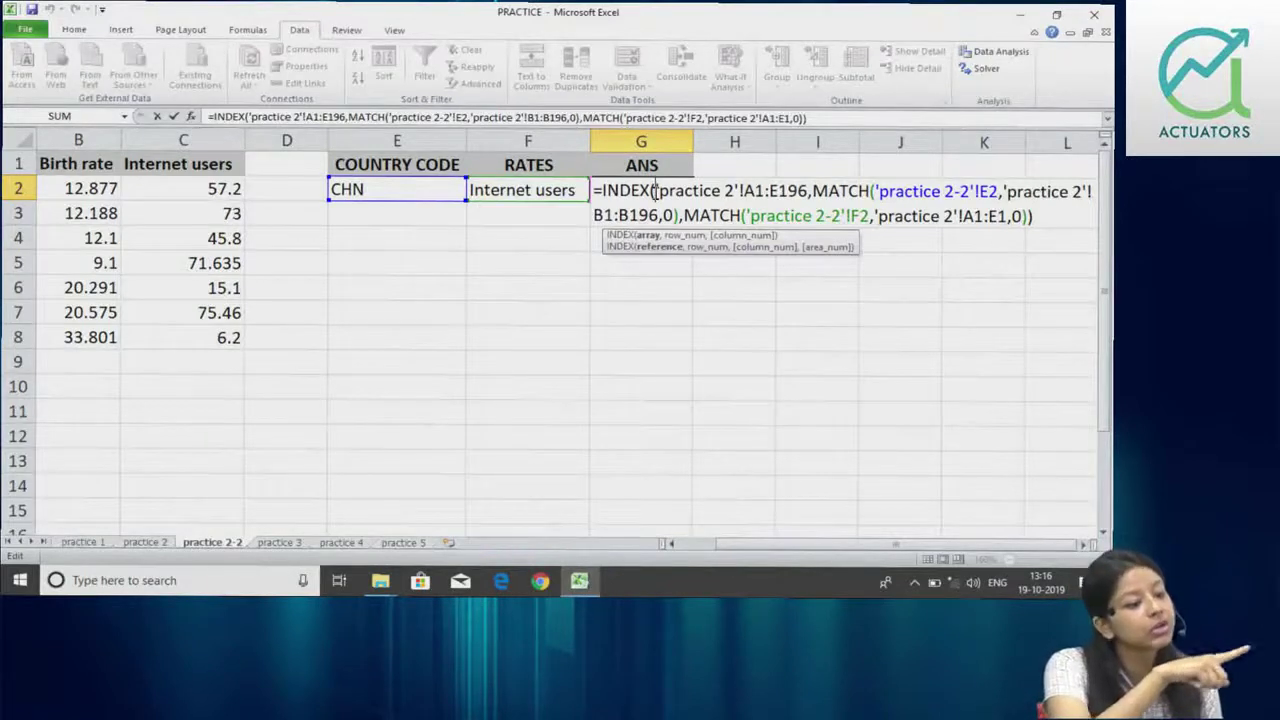
key(Return)
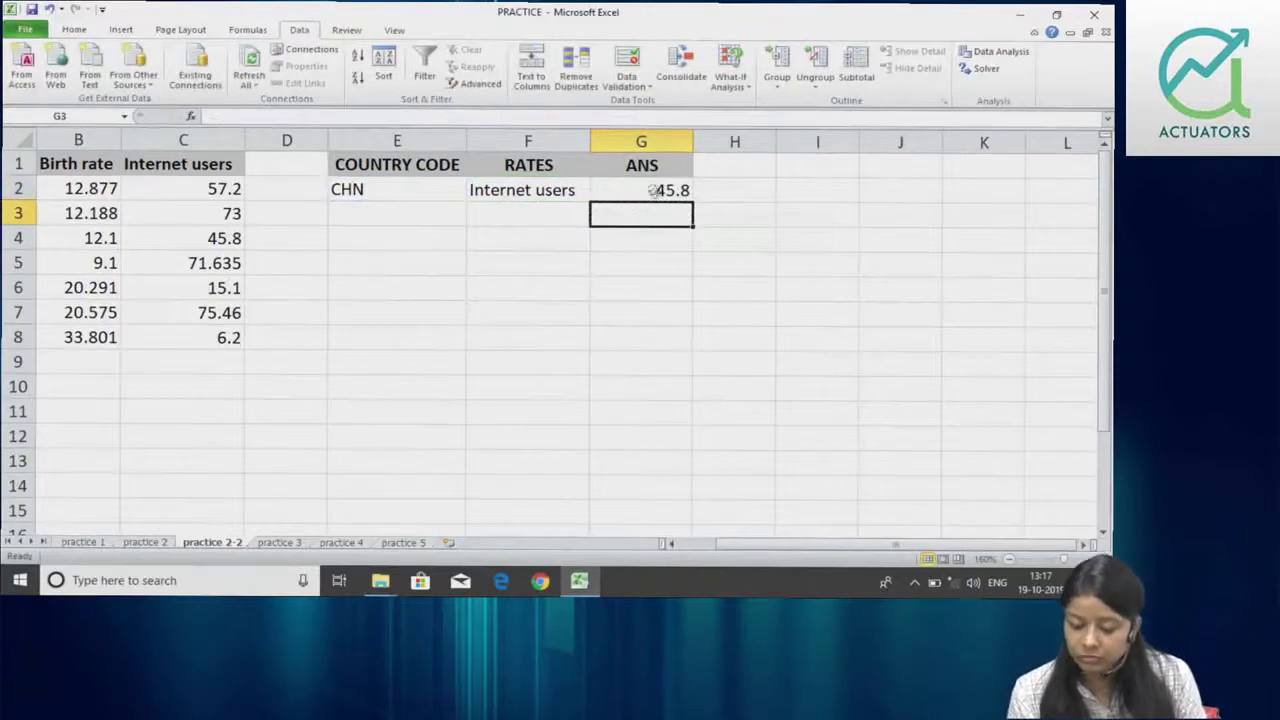
double_click(652, 190)
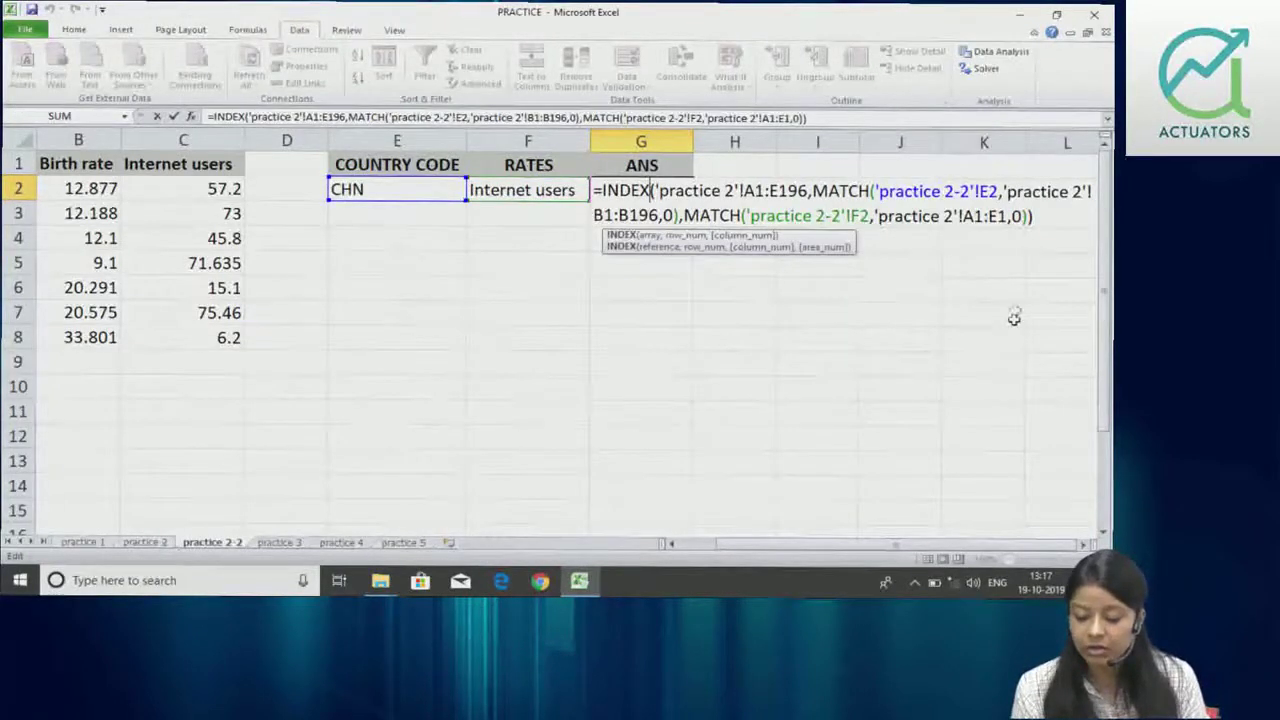
click(1045, 215)
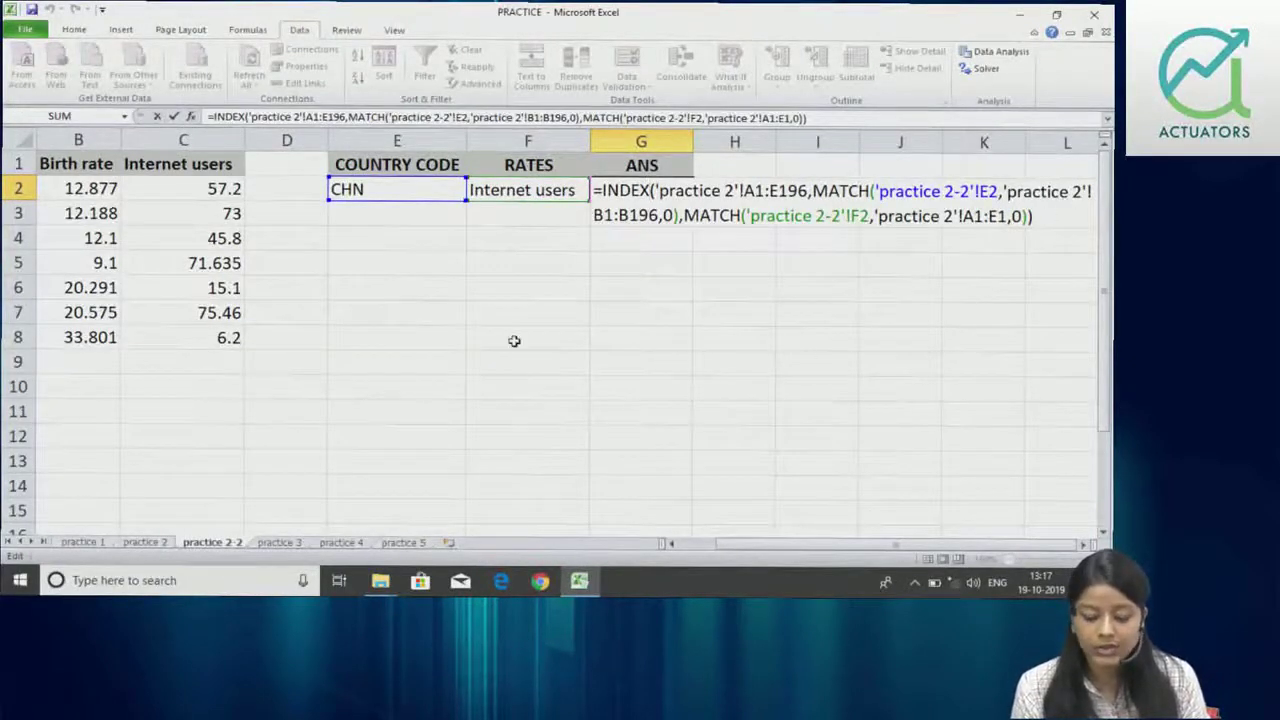
click(150, 542)
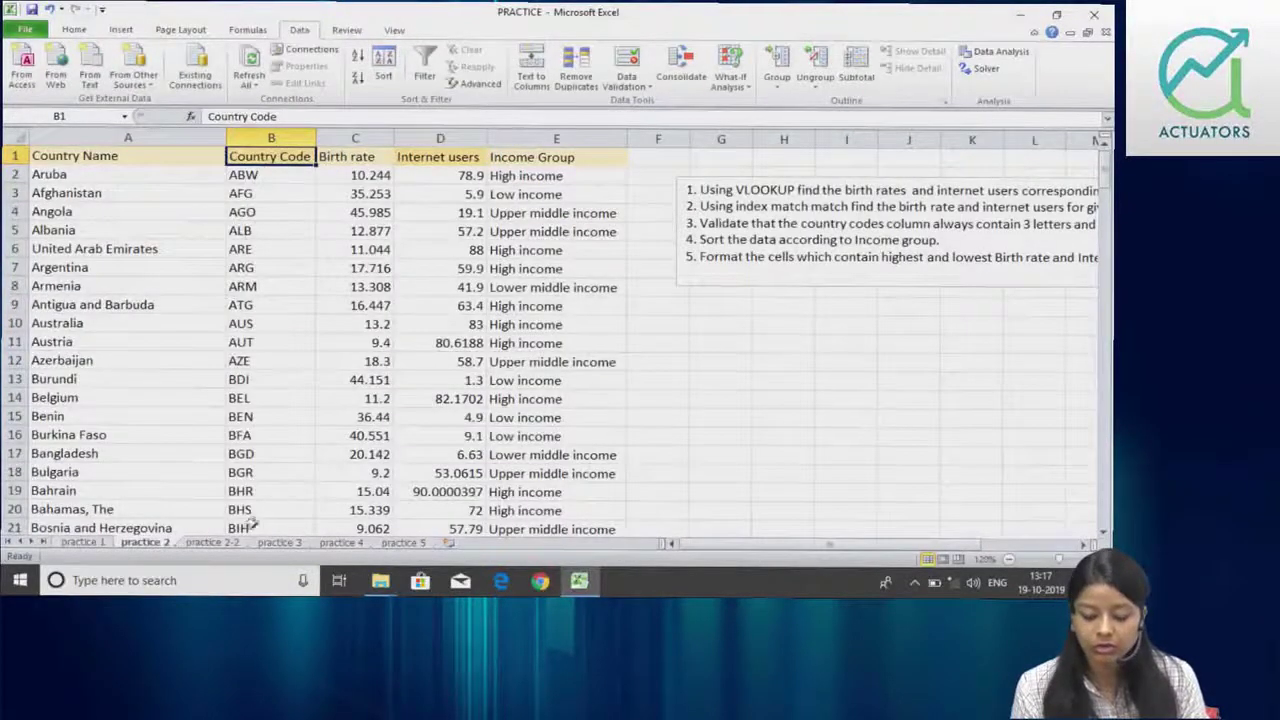
click(213, 542)
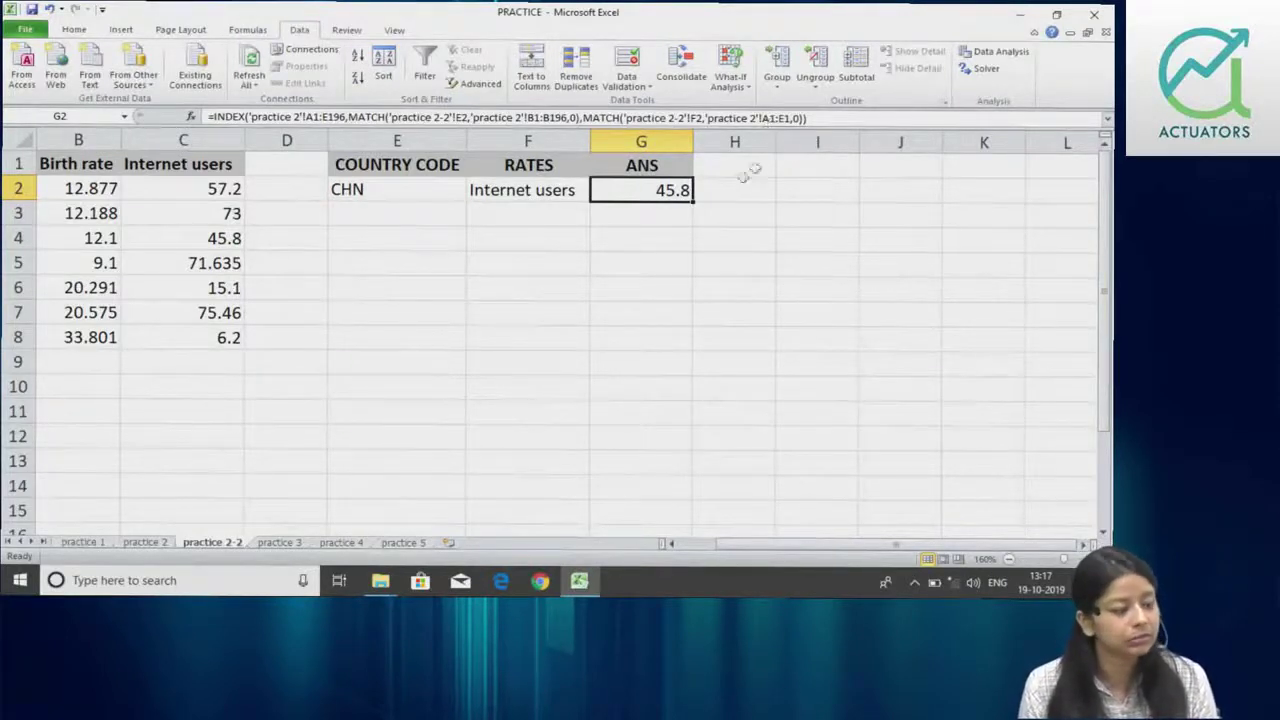
click(715, 185)
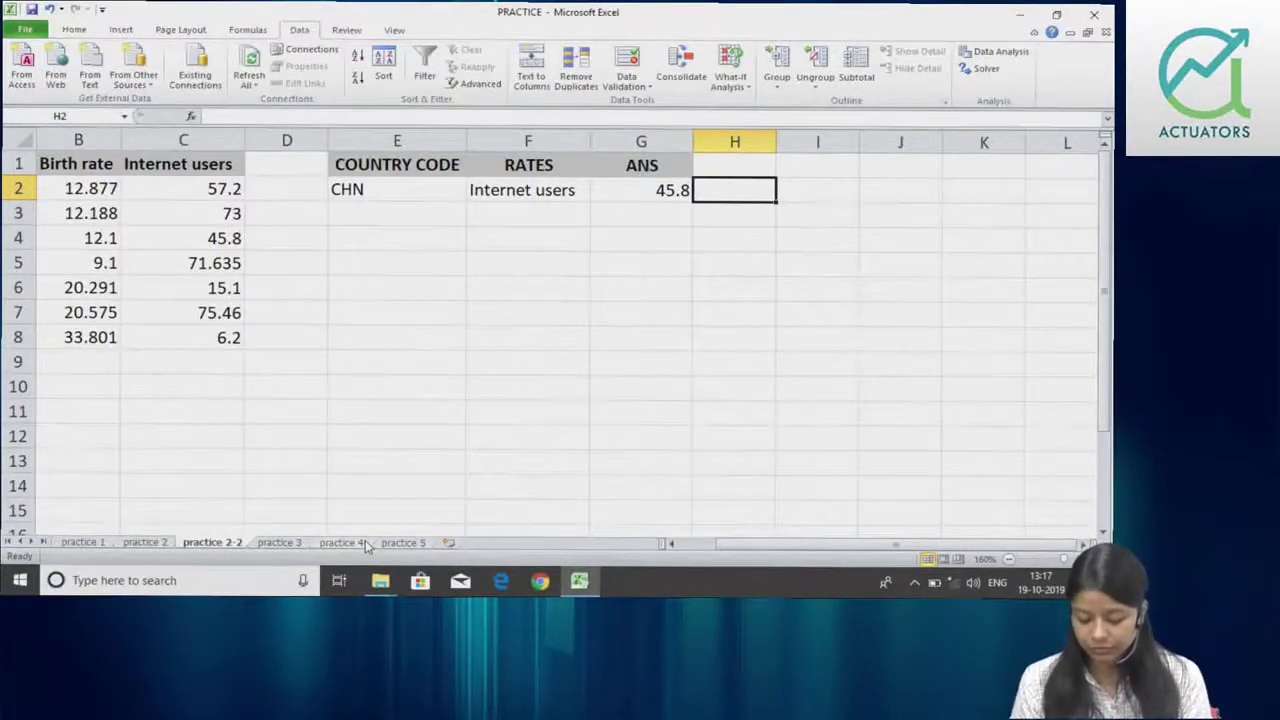
key(ctrl+Page_Up)
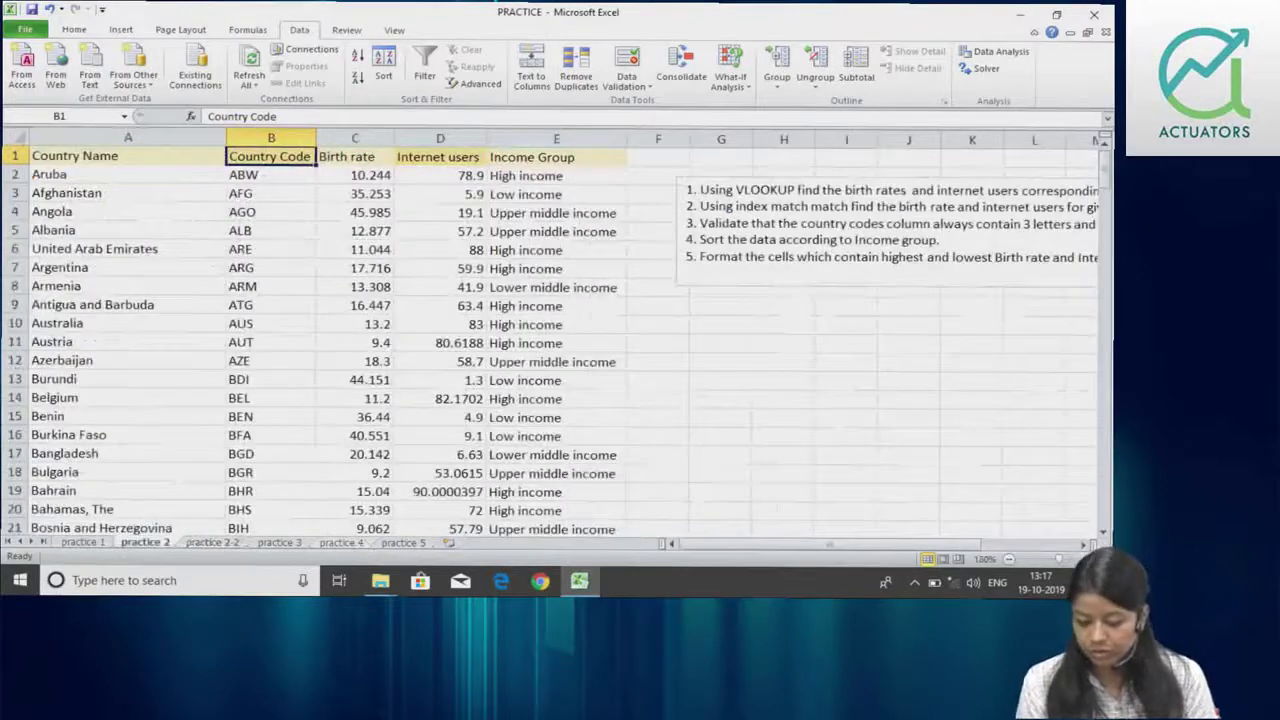
scroll(872, 545, right, 2)
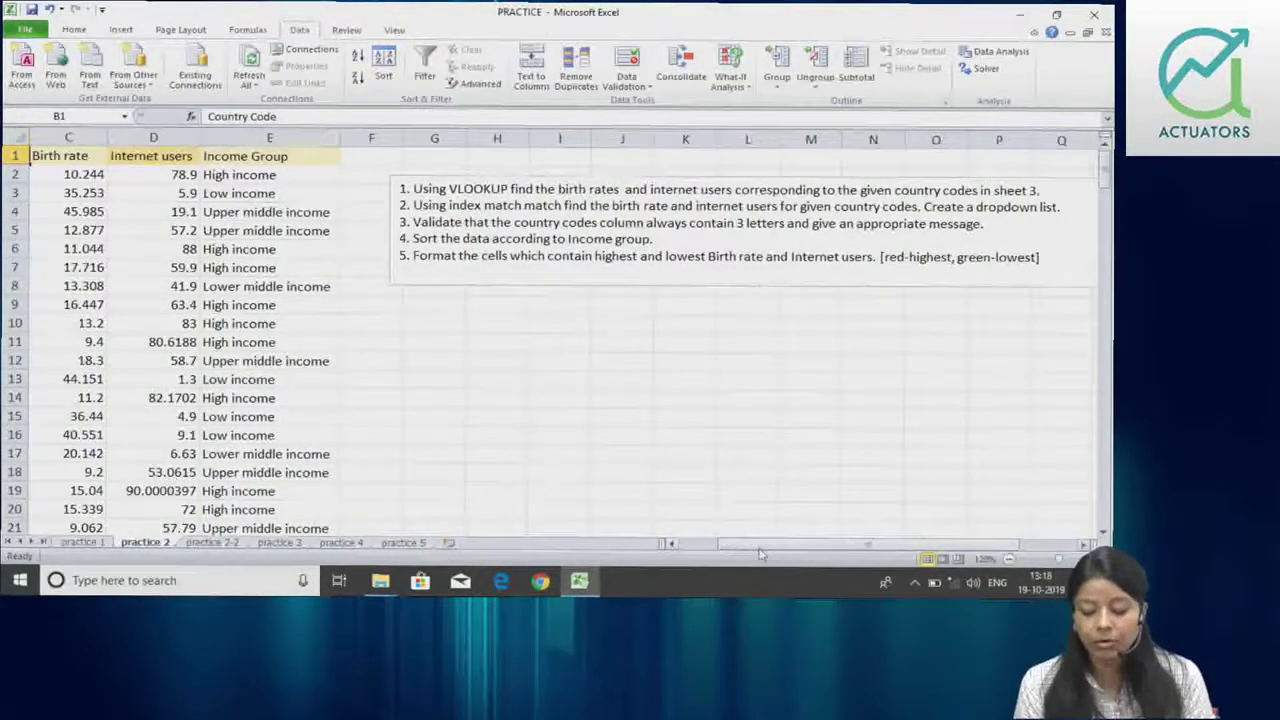
drag(759, 549, 722, 549)
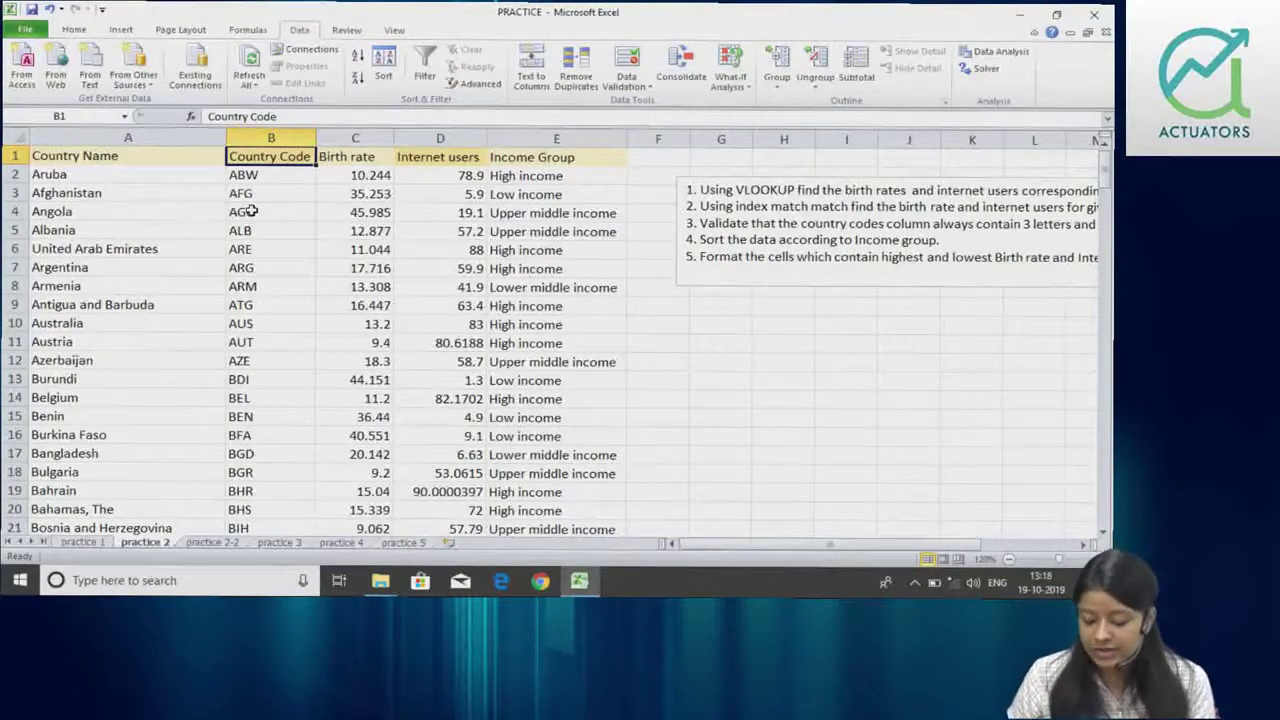
key(Down)
Restrict country codes B2:B196 with Data Validation to text length equal to 3.
key(ctrl+shift+Down)
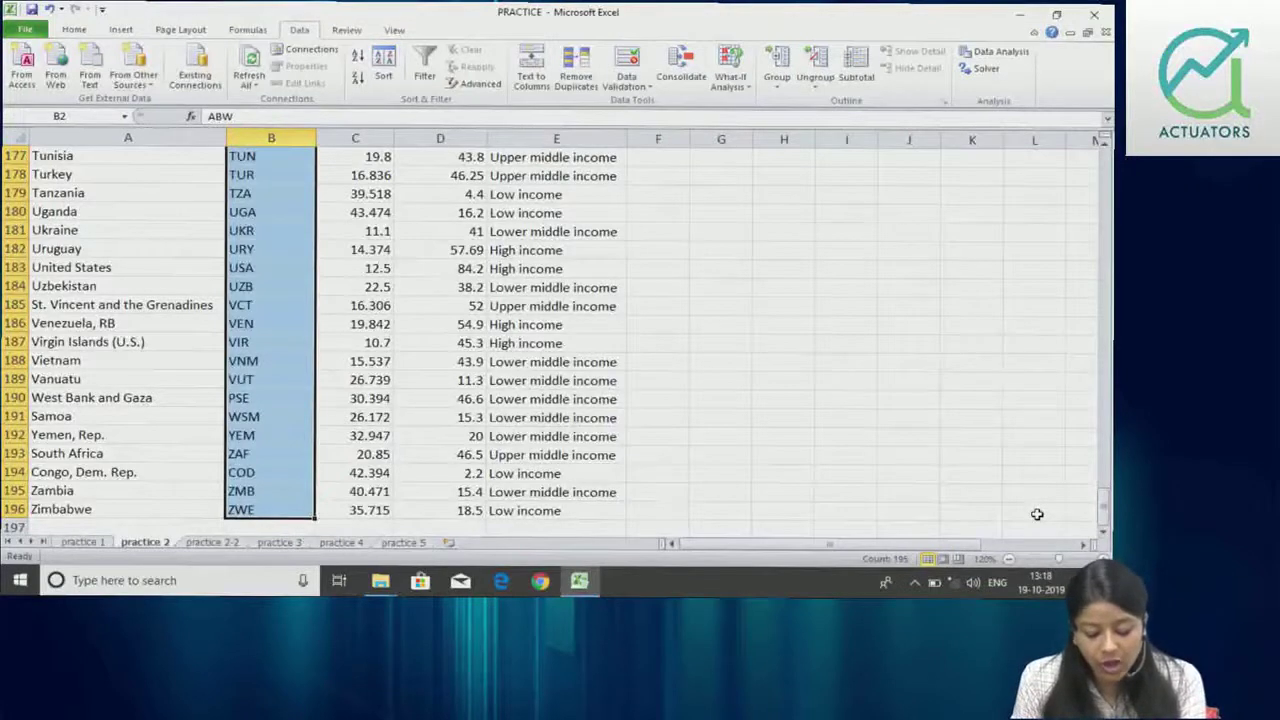
key(alt)
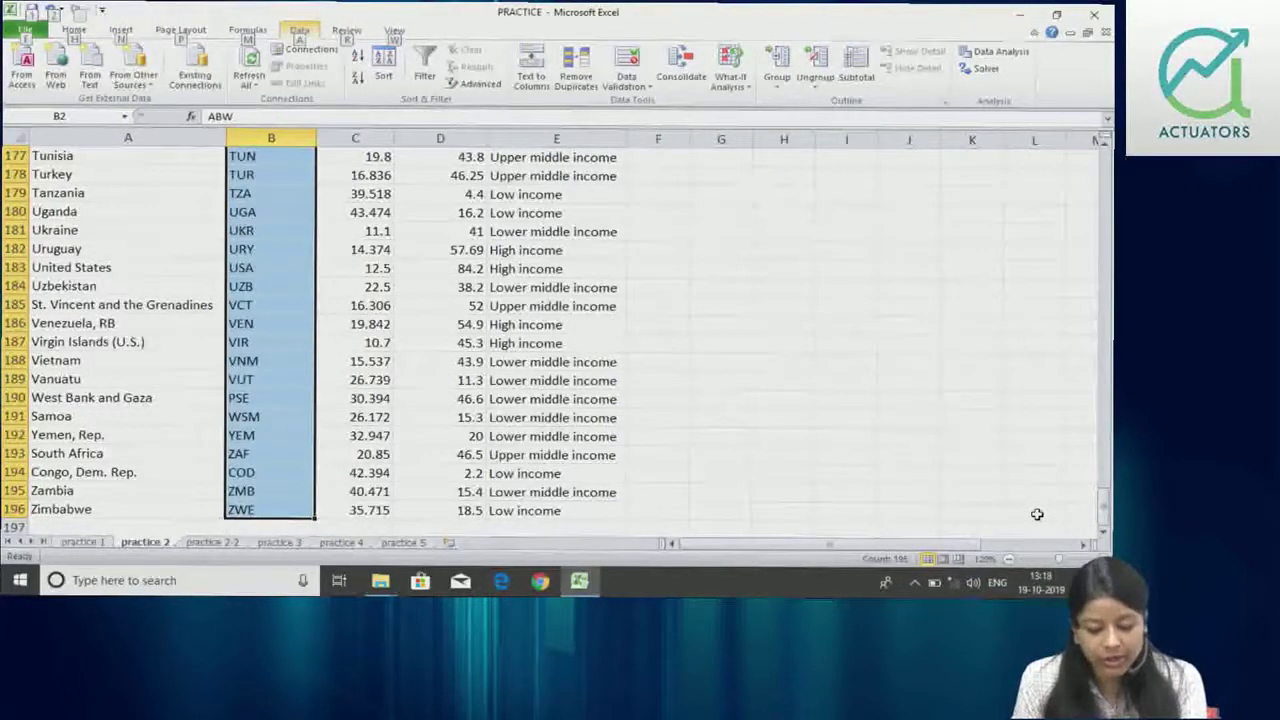
key(a)
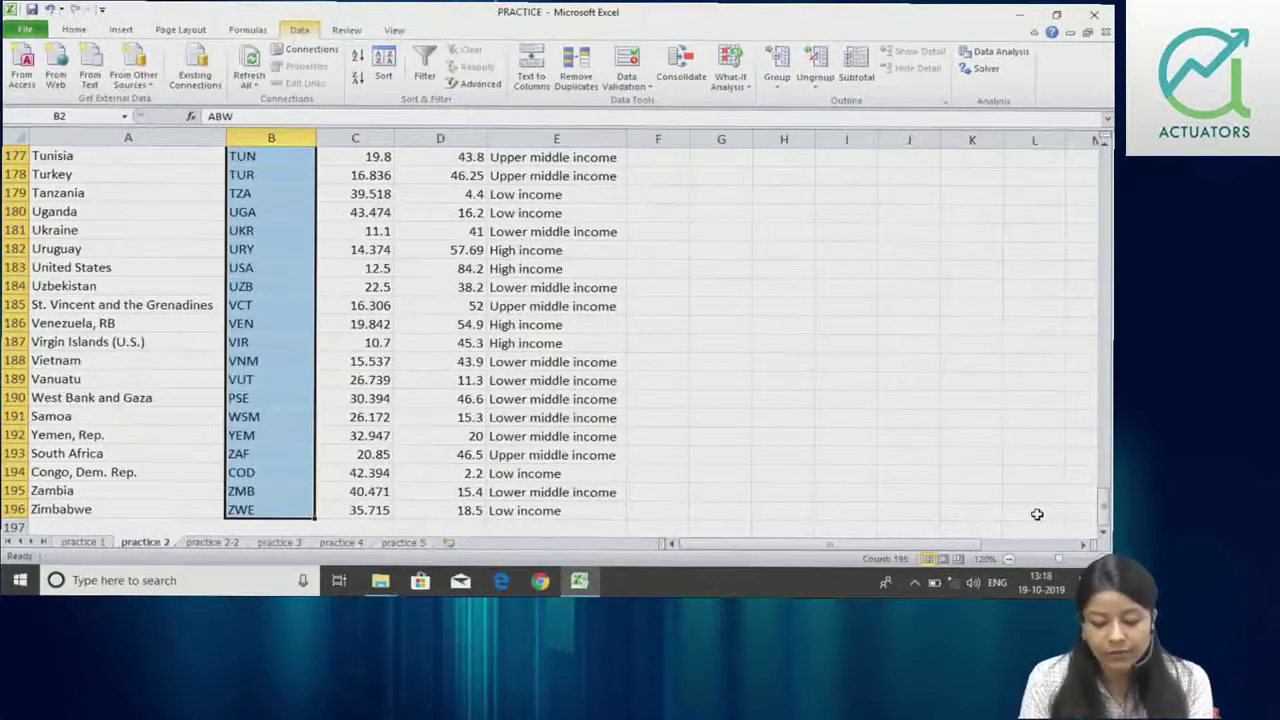
key(v)
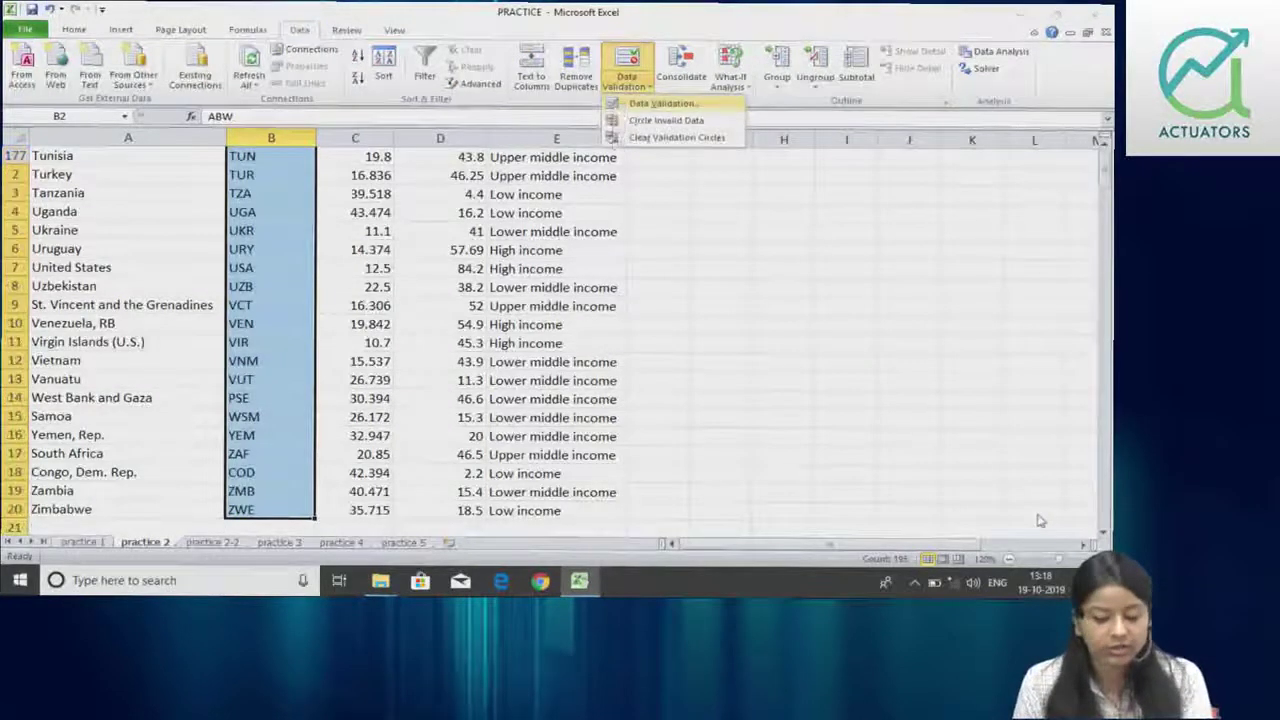
key(v)
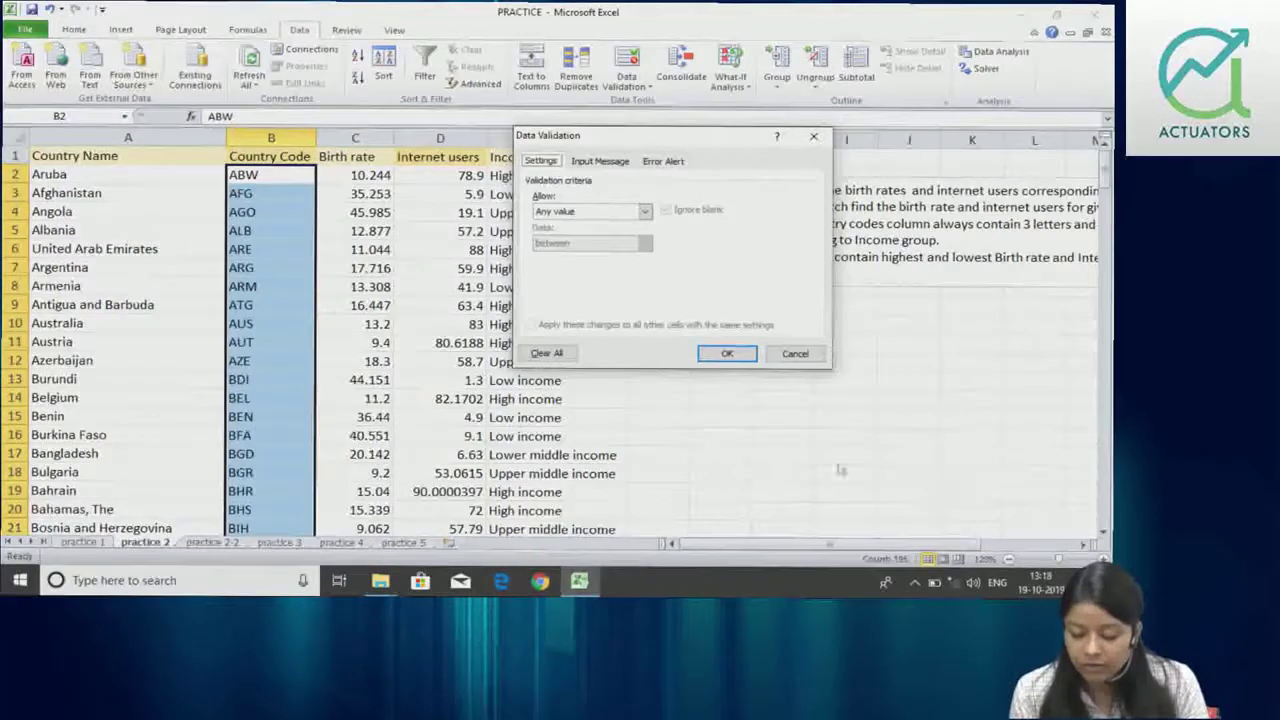
click(646, 212)
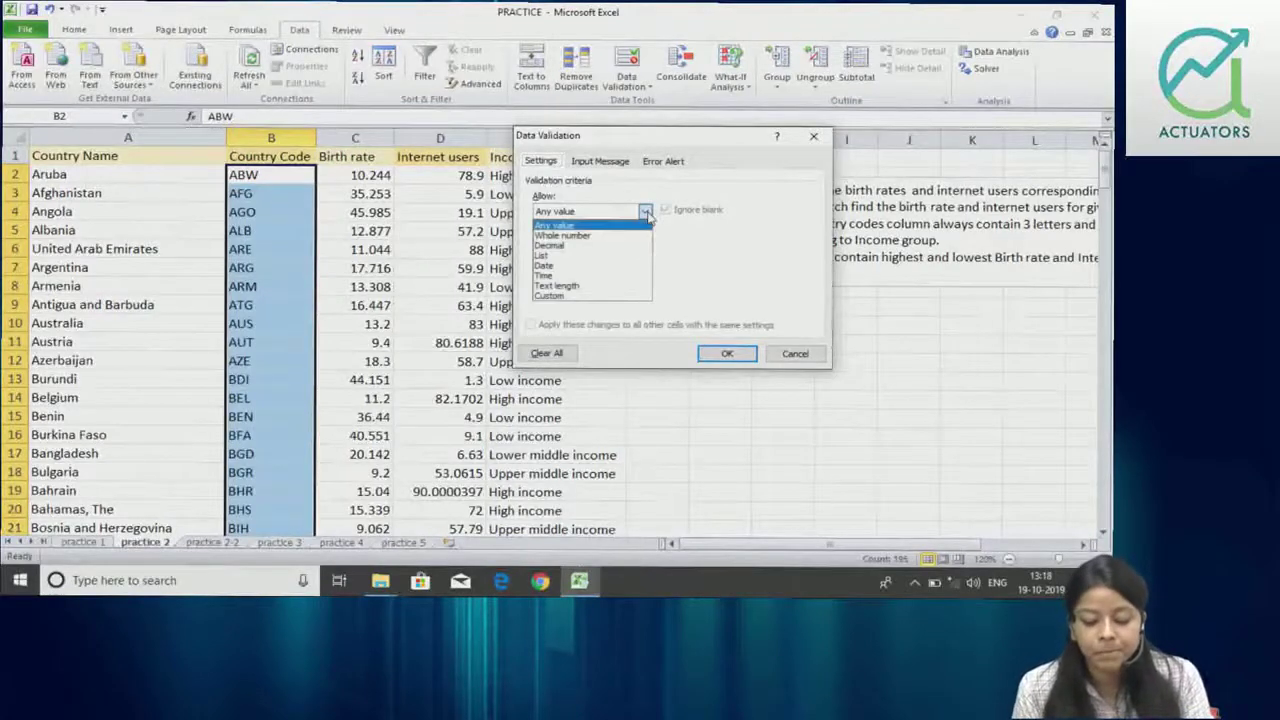
click(615, 287)
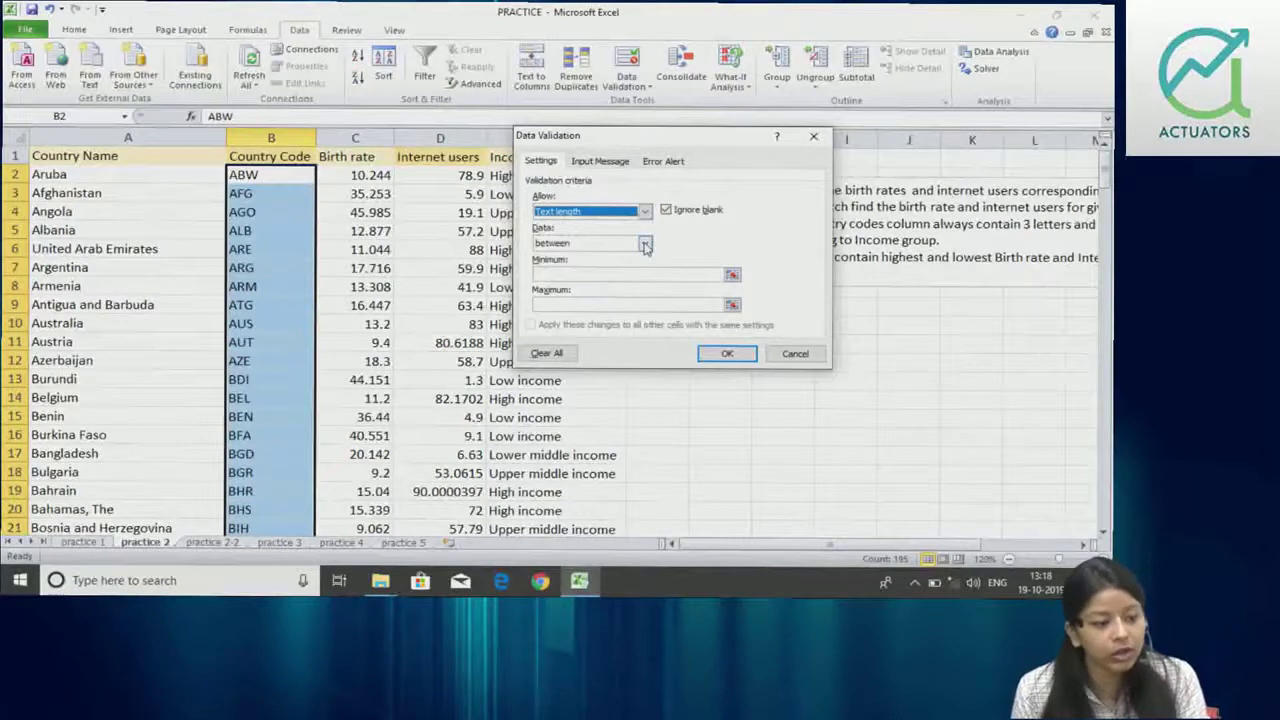
click(645, 245)
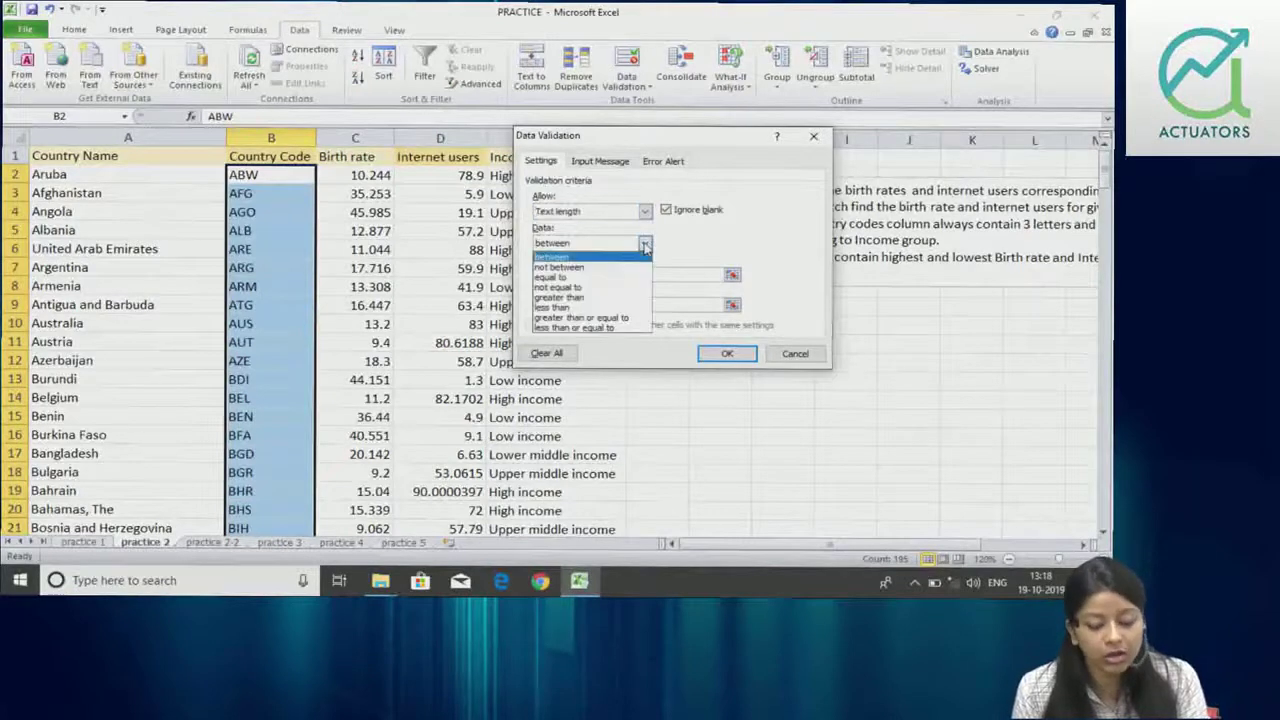
click(597, 277)
click(595, 274)
text(3)
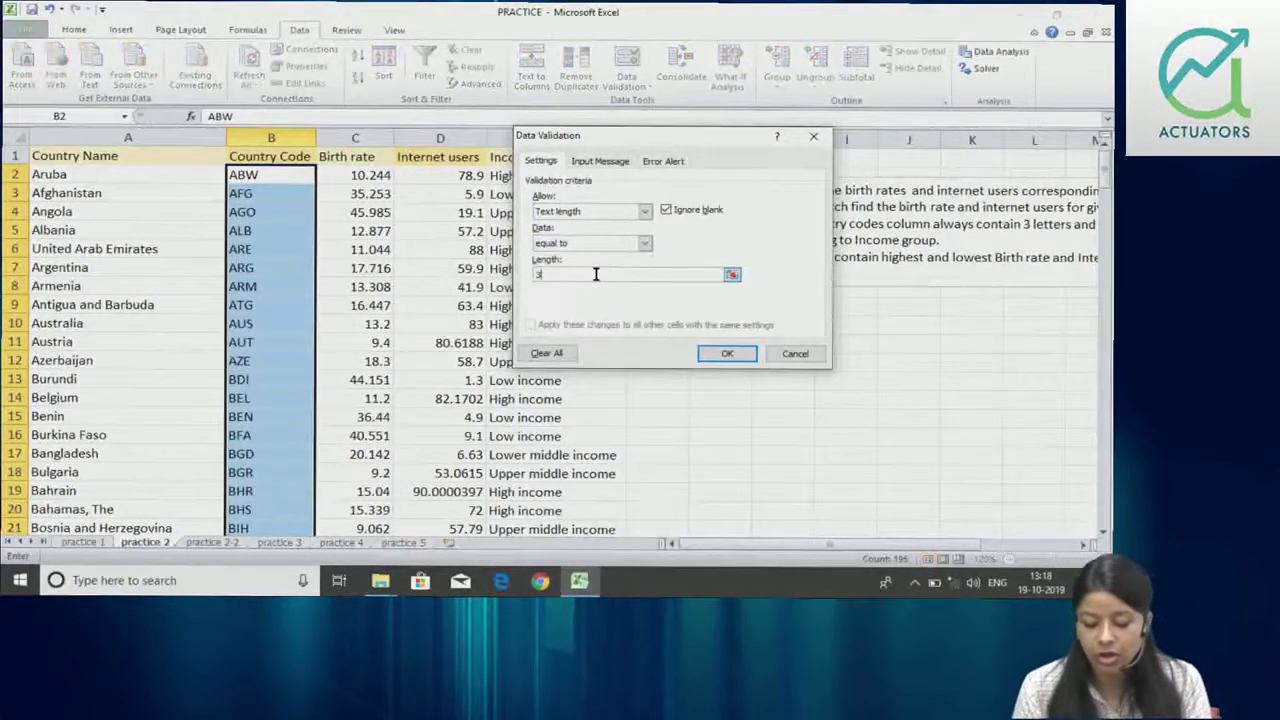
Add the input message titled COUNTRY CODE reading SHOULD BE OF 3 LETTERS and apply the rule.
click(602, 162)
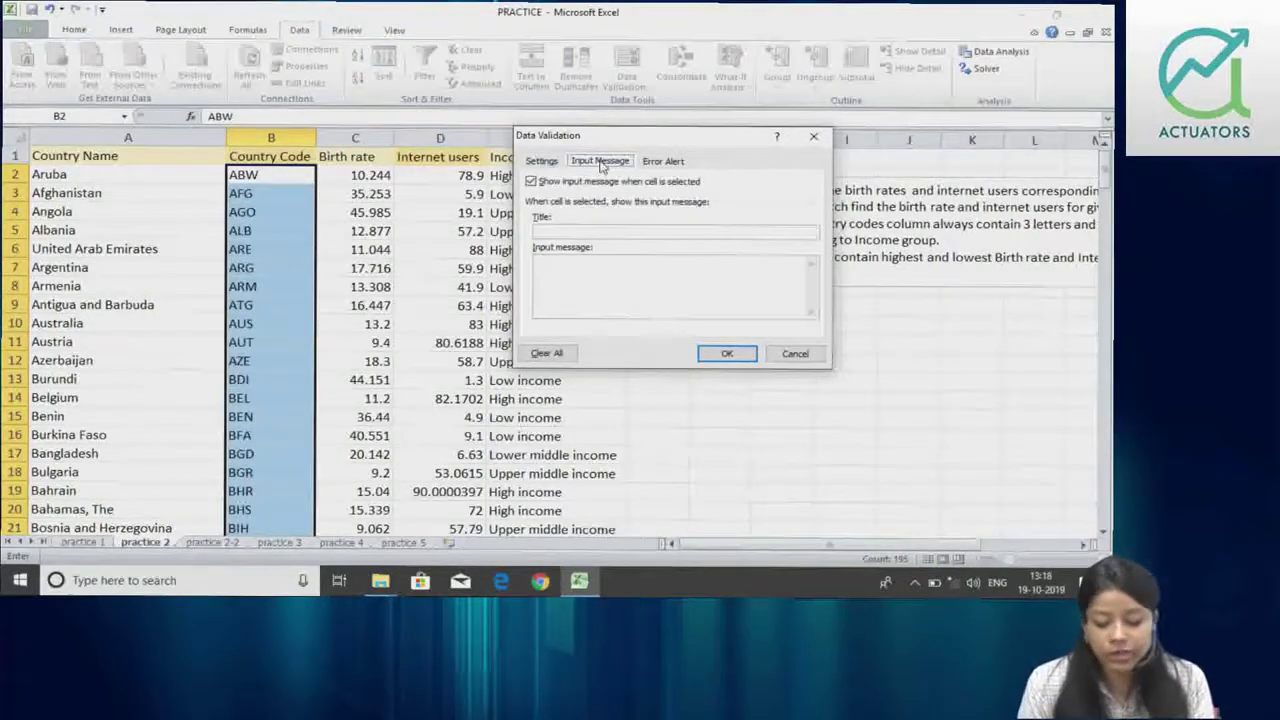
click(577, 235)
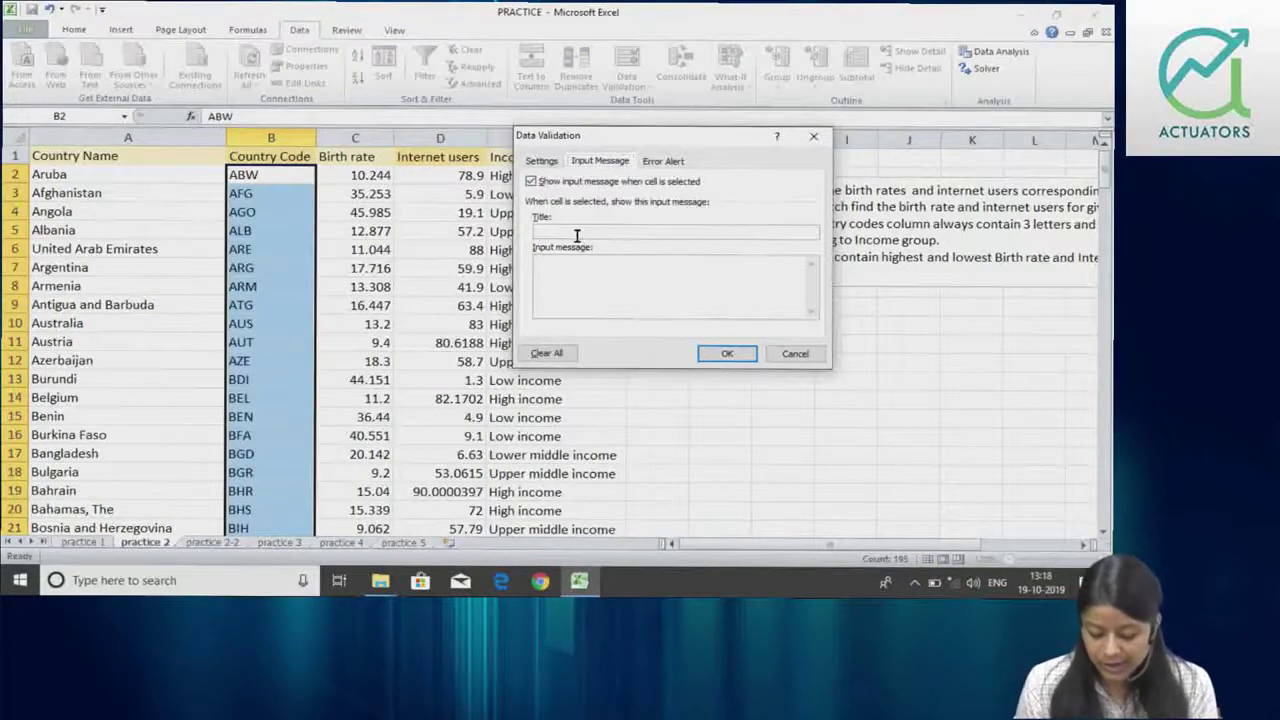
text(COUN)
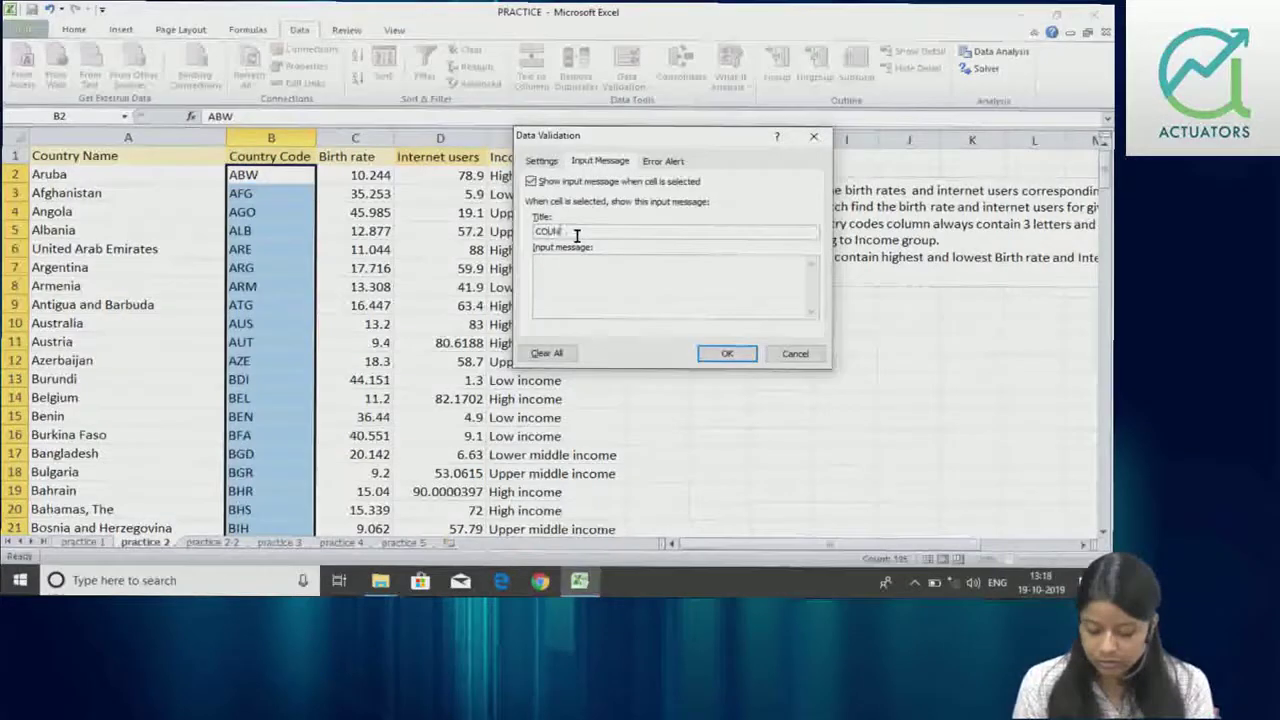
text(TRY CODE)
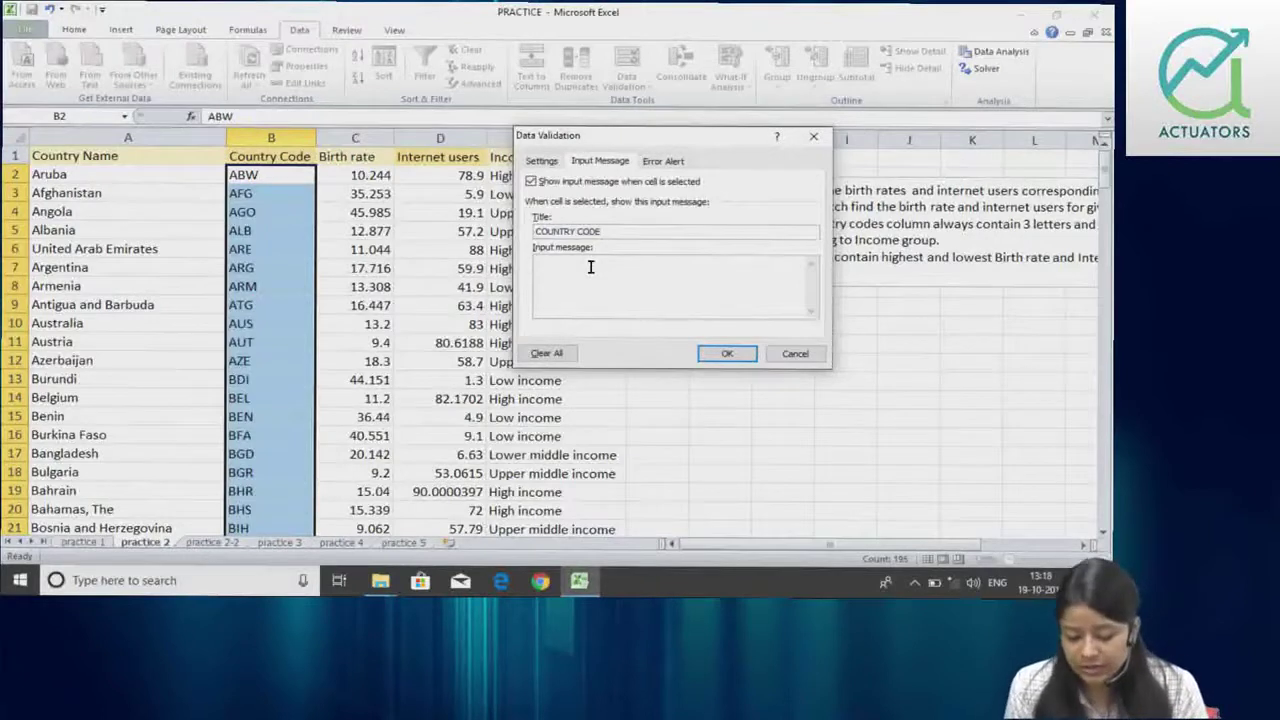
text(SHOUL)
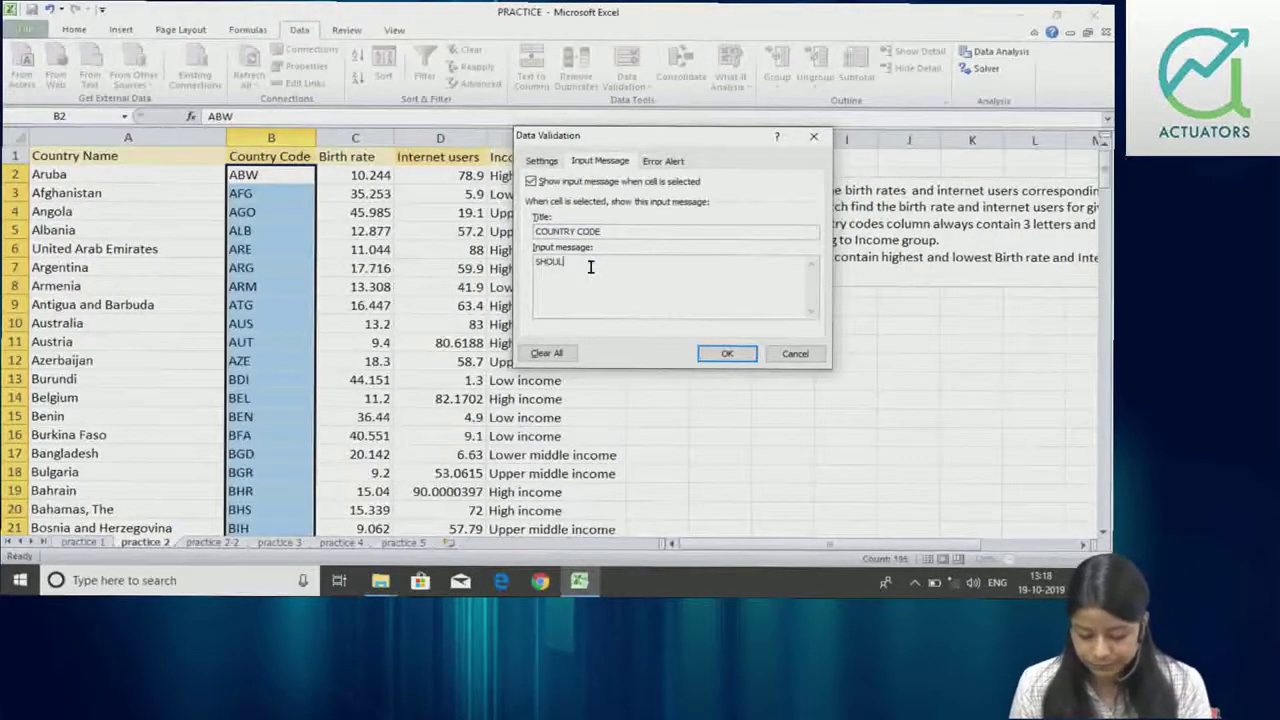
text(D BE )
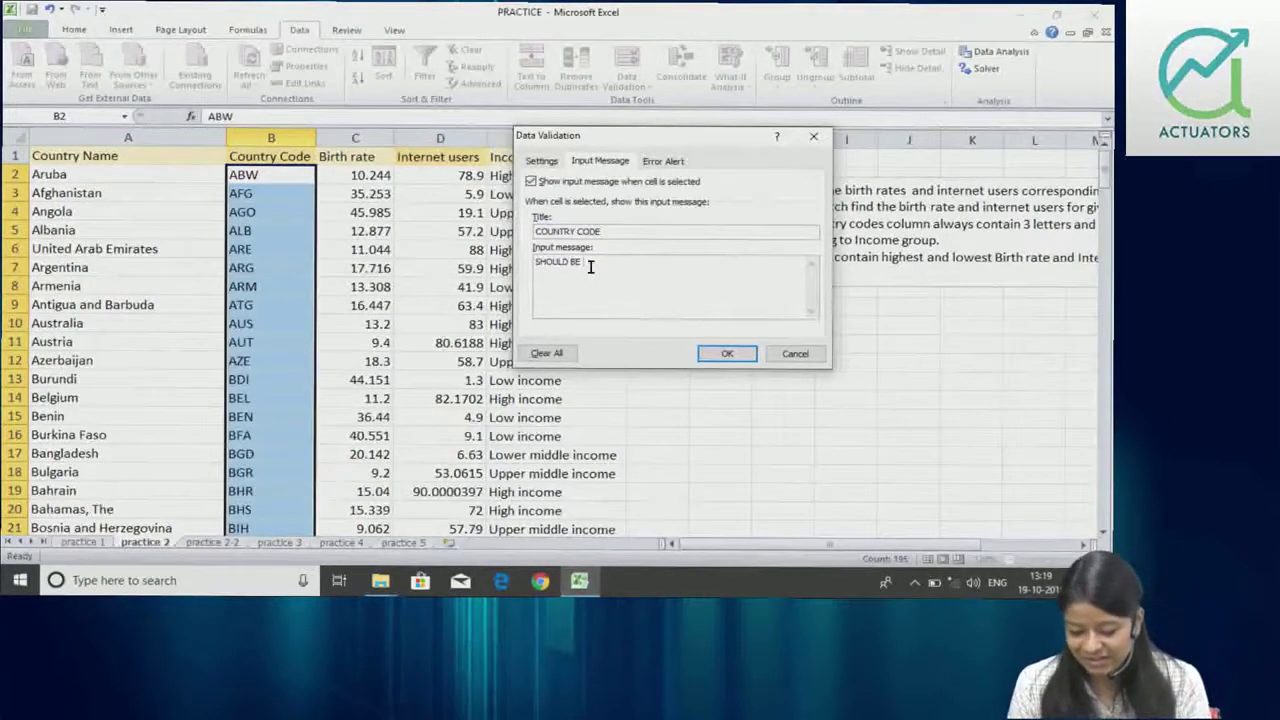
text(OF 3)
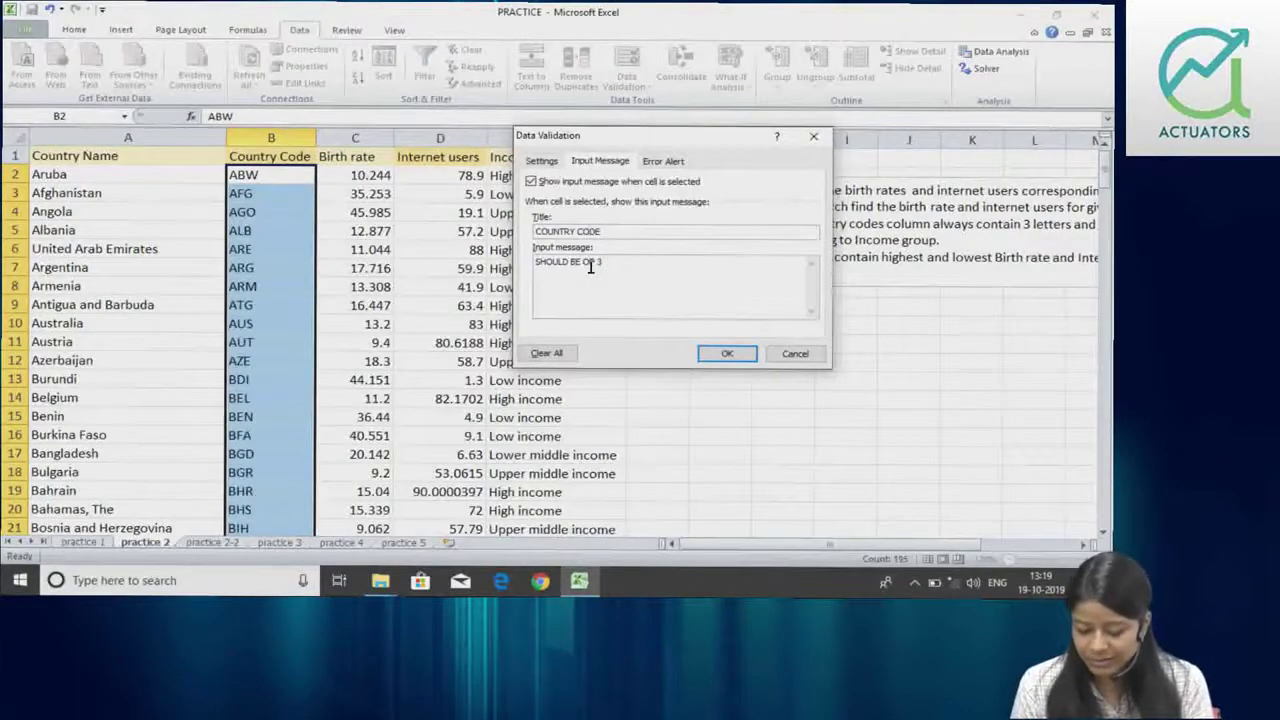
text( ALPHABETS)
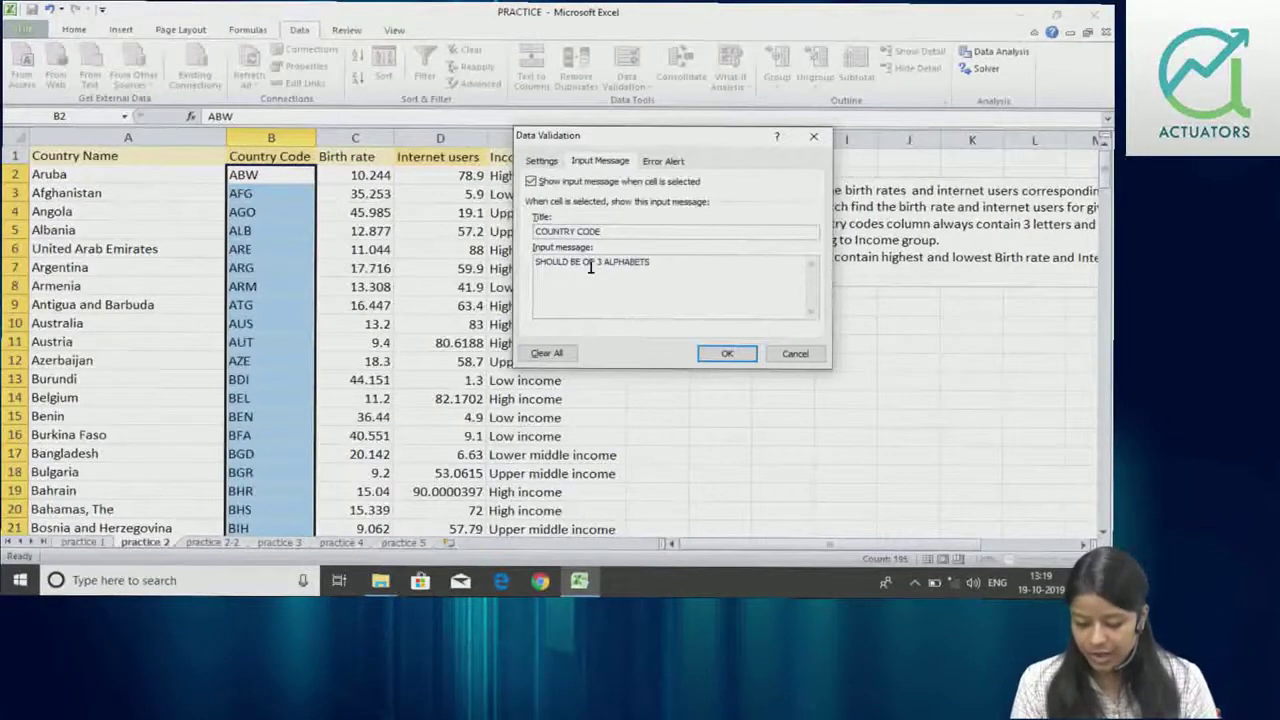
key(BackSpace)
key(BackSpace)
key(BackSpace)
text(TTERS)
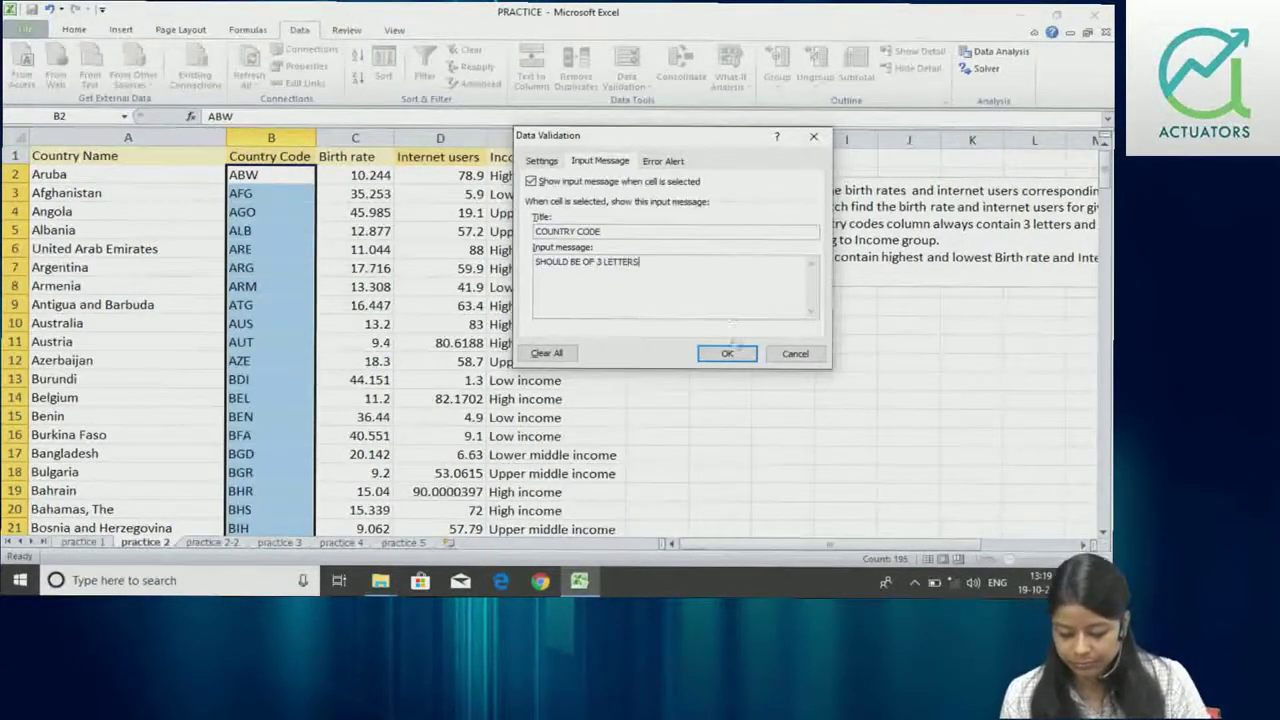
click(727, 353)
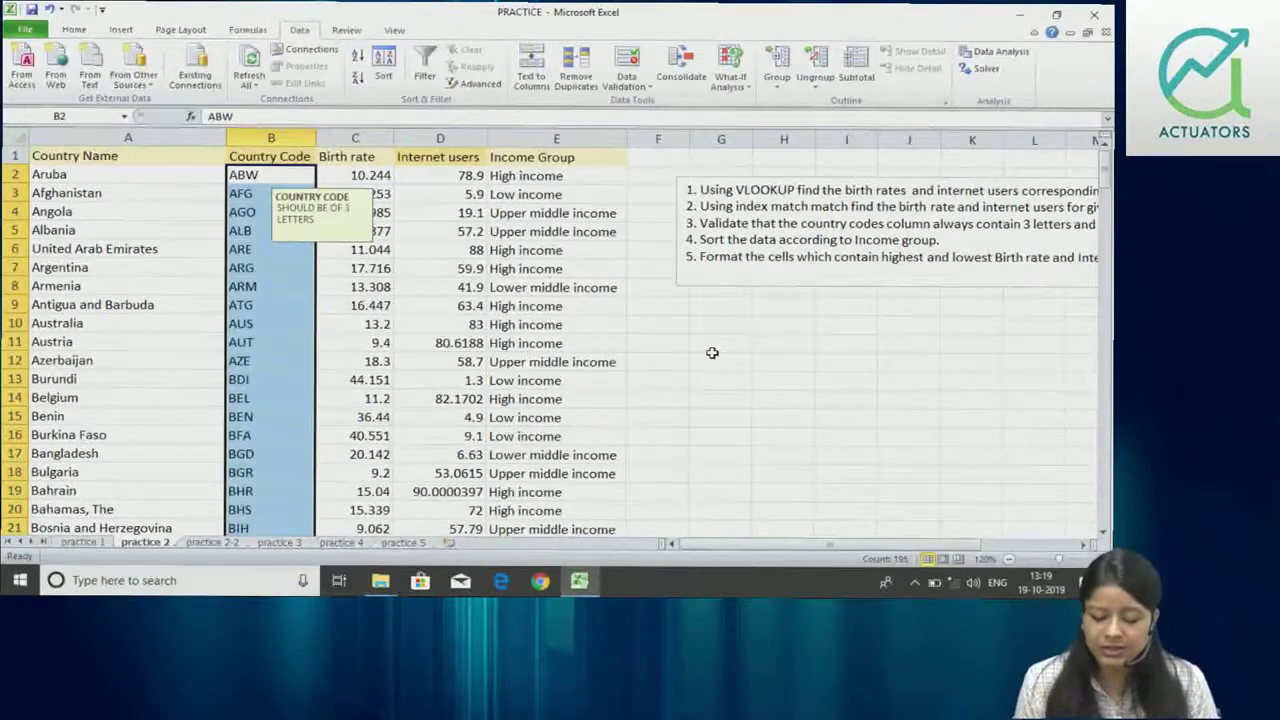
Test the validation by entering ARRR in B6, cancelling the rejection so ARE remains.
click(255, 249)
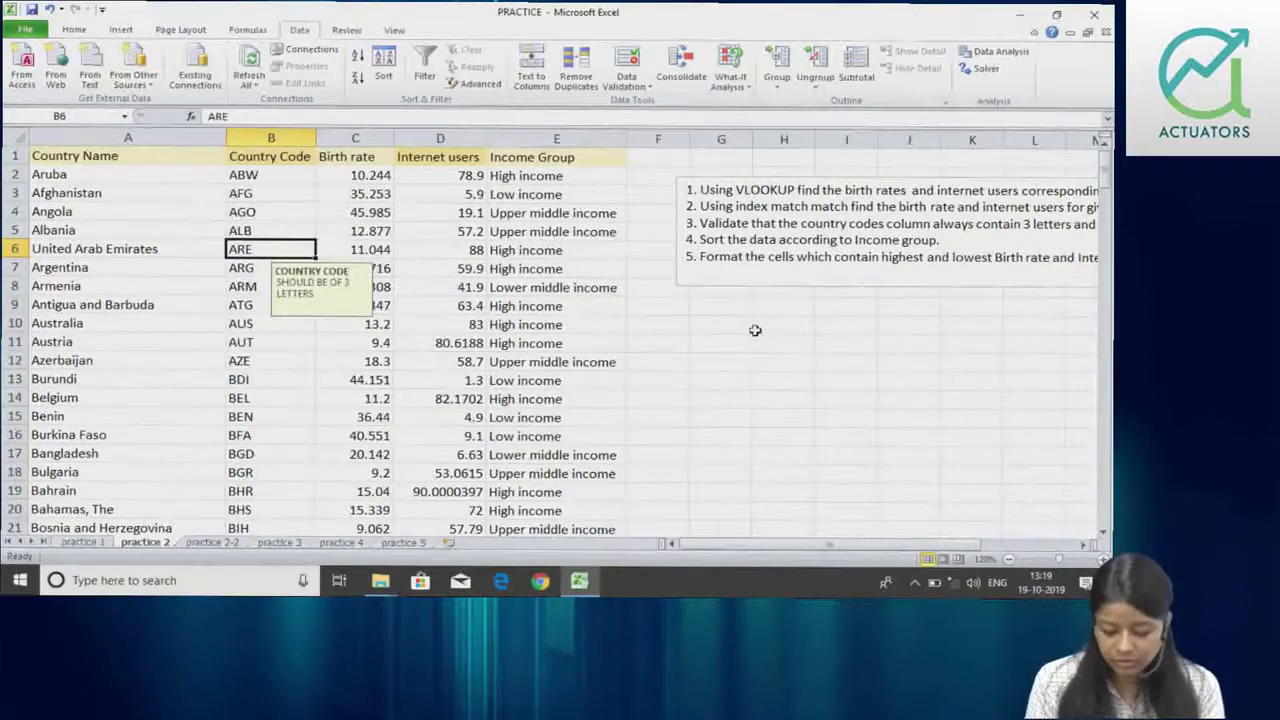
text(ARRR)
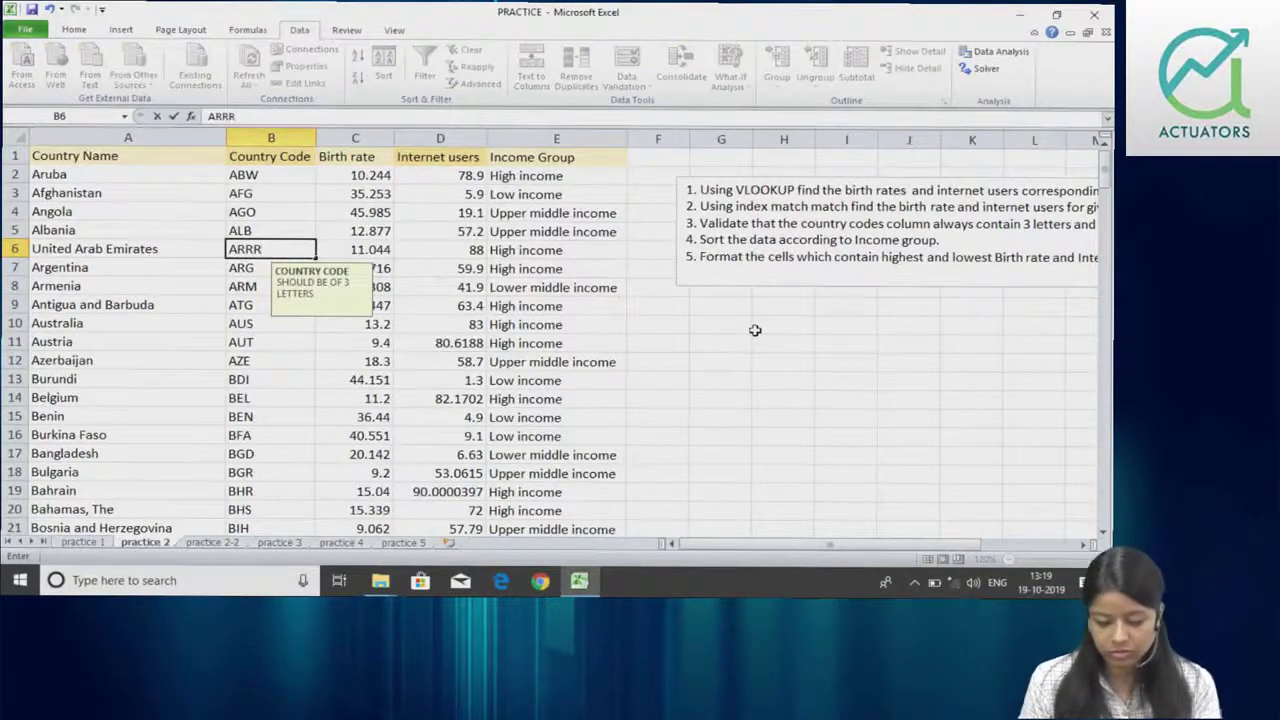
key(Return)
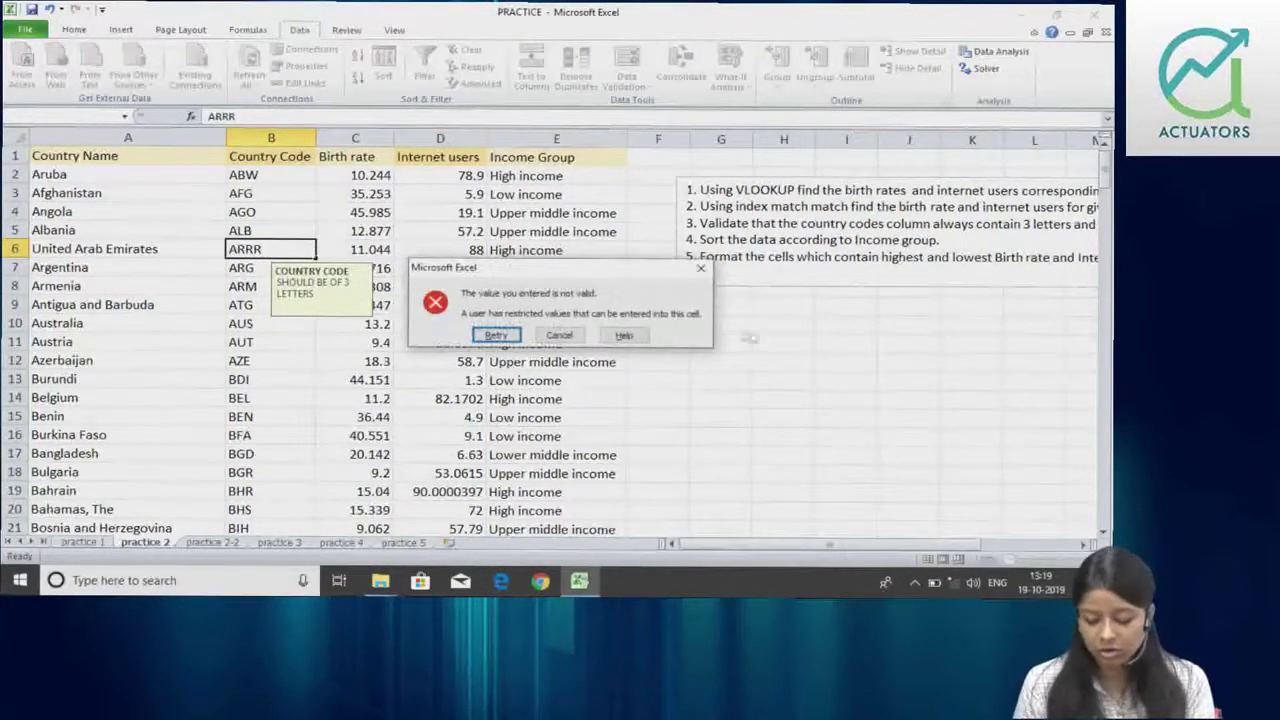
click(558, 336)
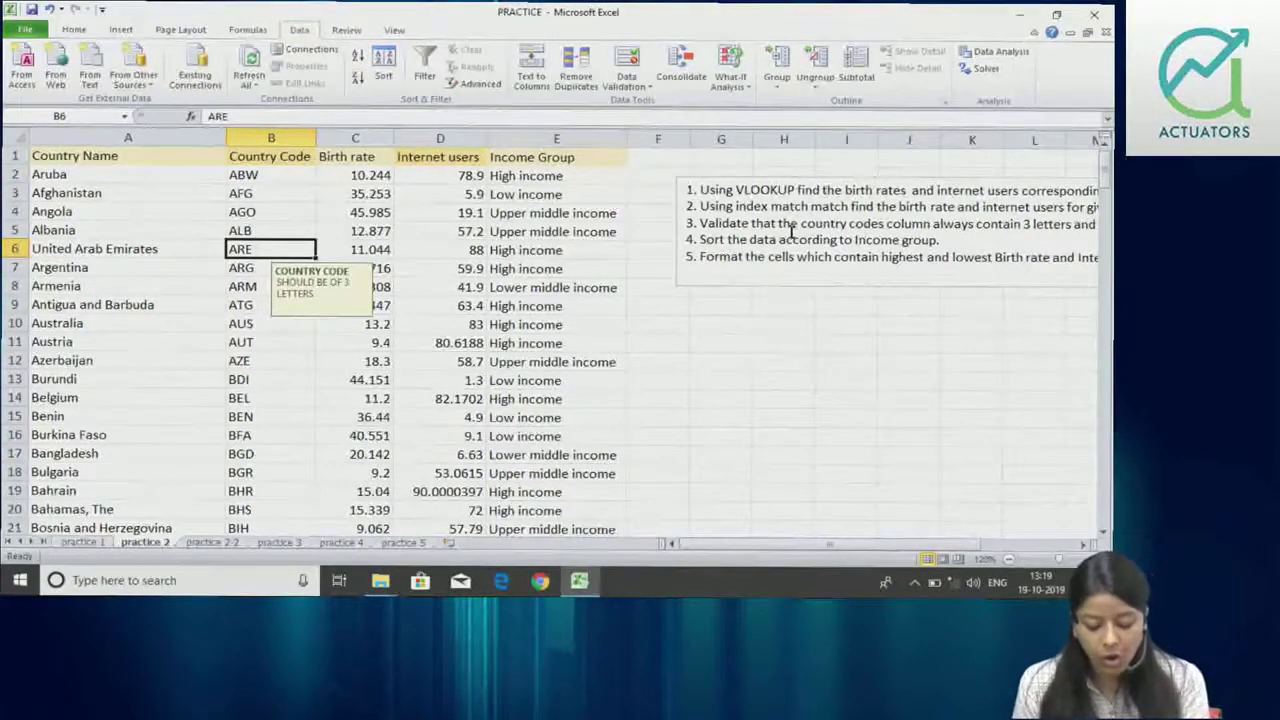
Bring up the Home tab ribbon shortcuts with Alt, H.
key(alt)
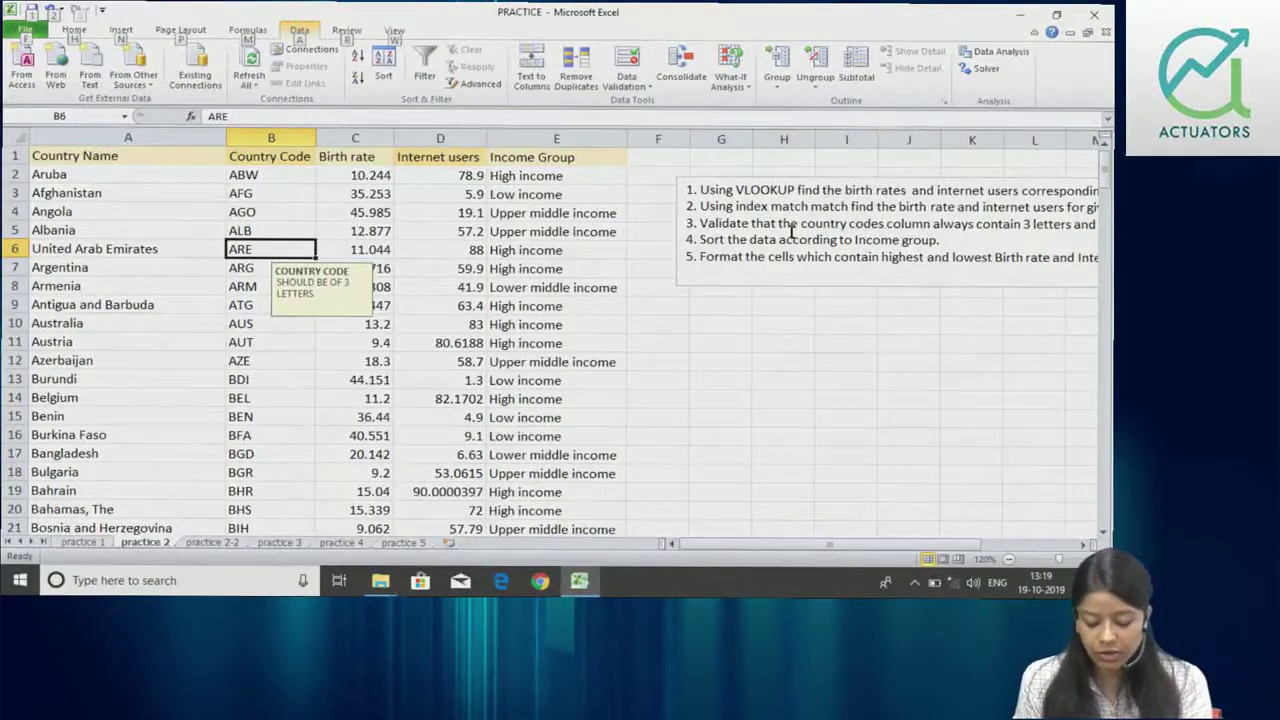
key(Escape)
key(h)
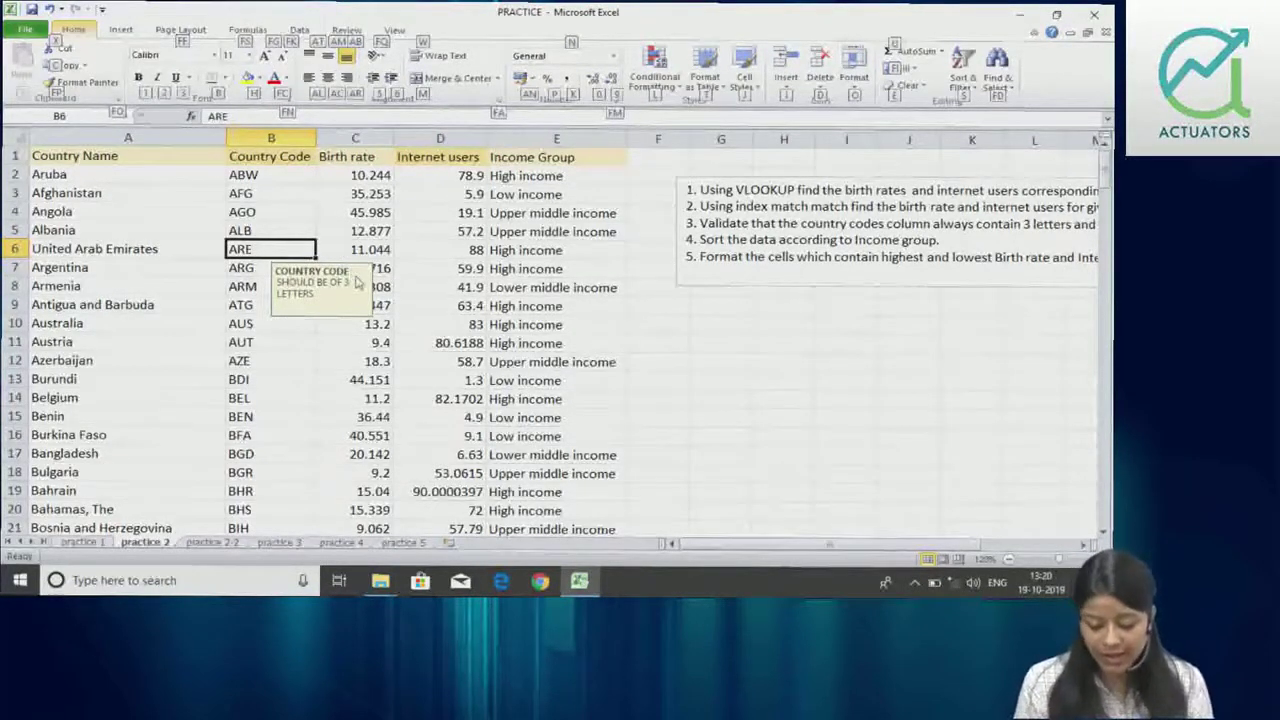
Sort the country data by the Income Group column.
key(s)
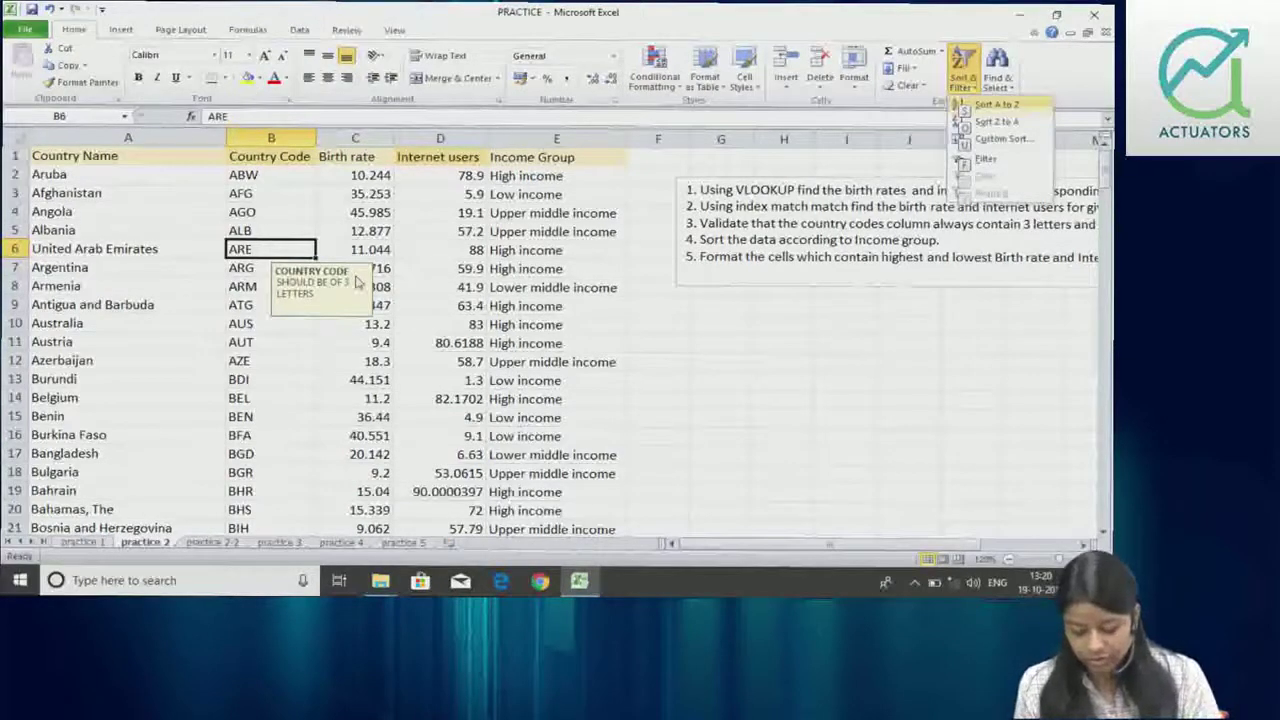
key(u)
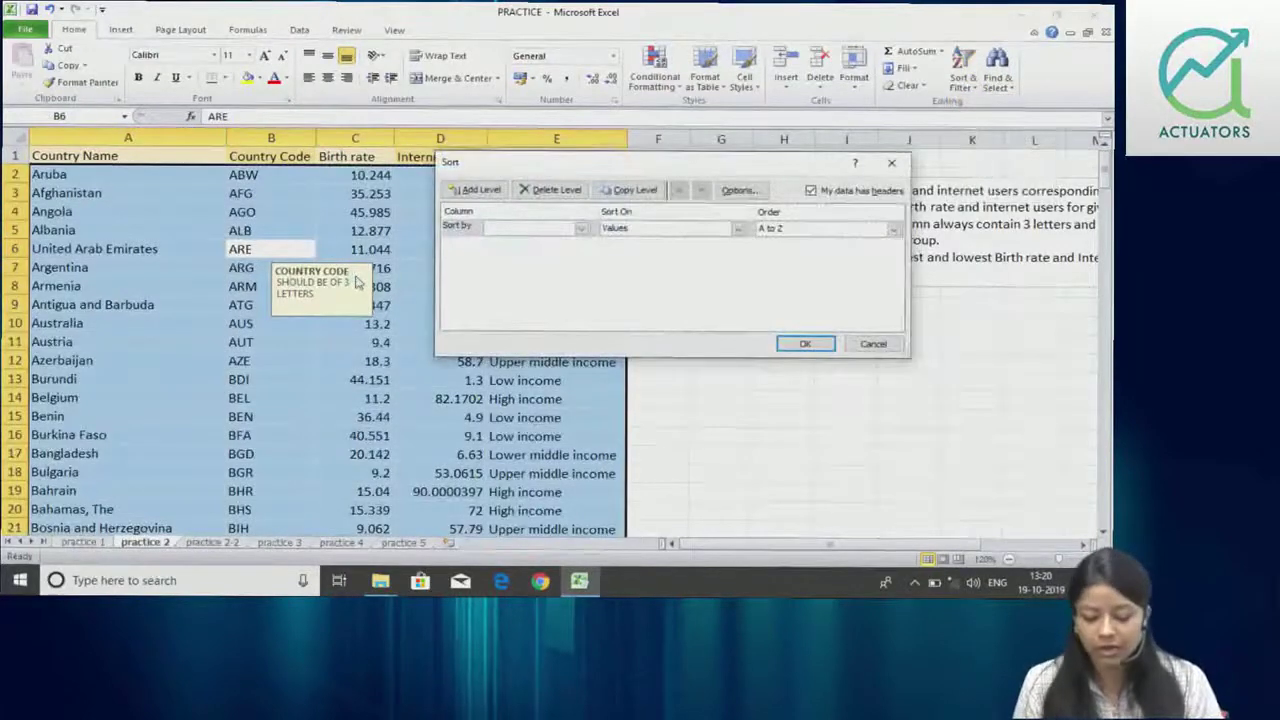
click(580, 229)
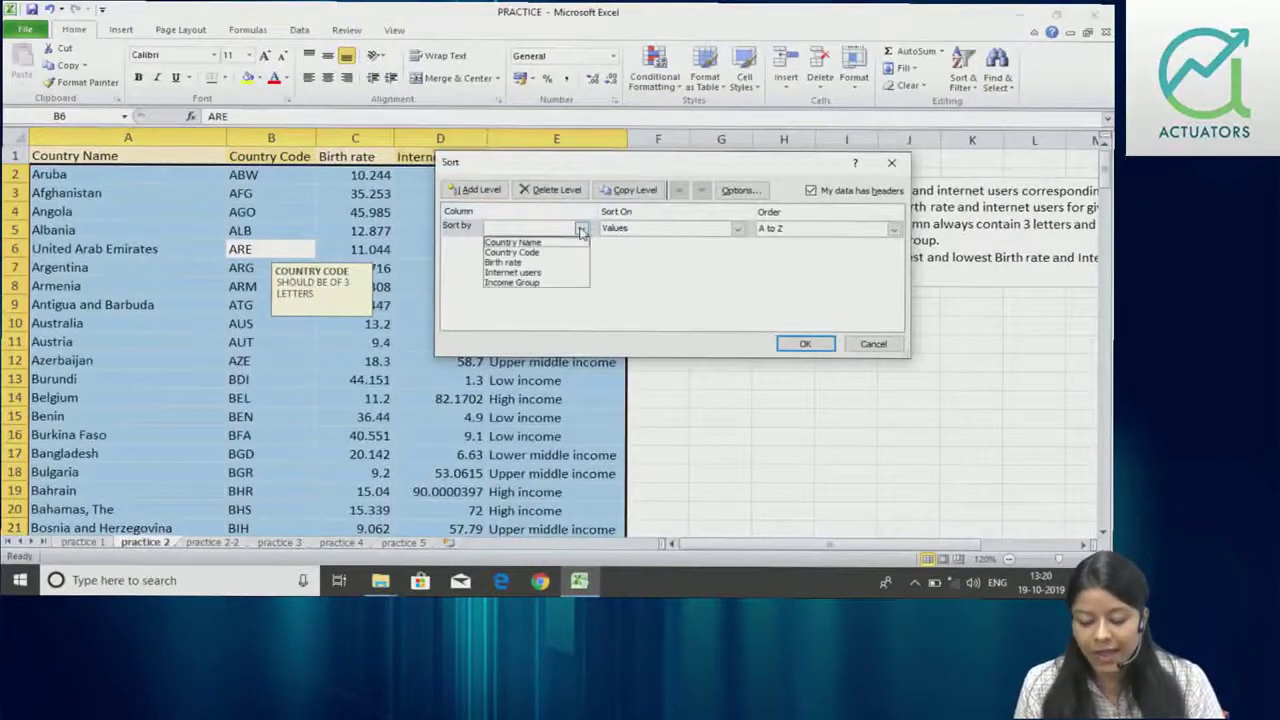
click(560, 283)
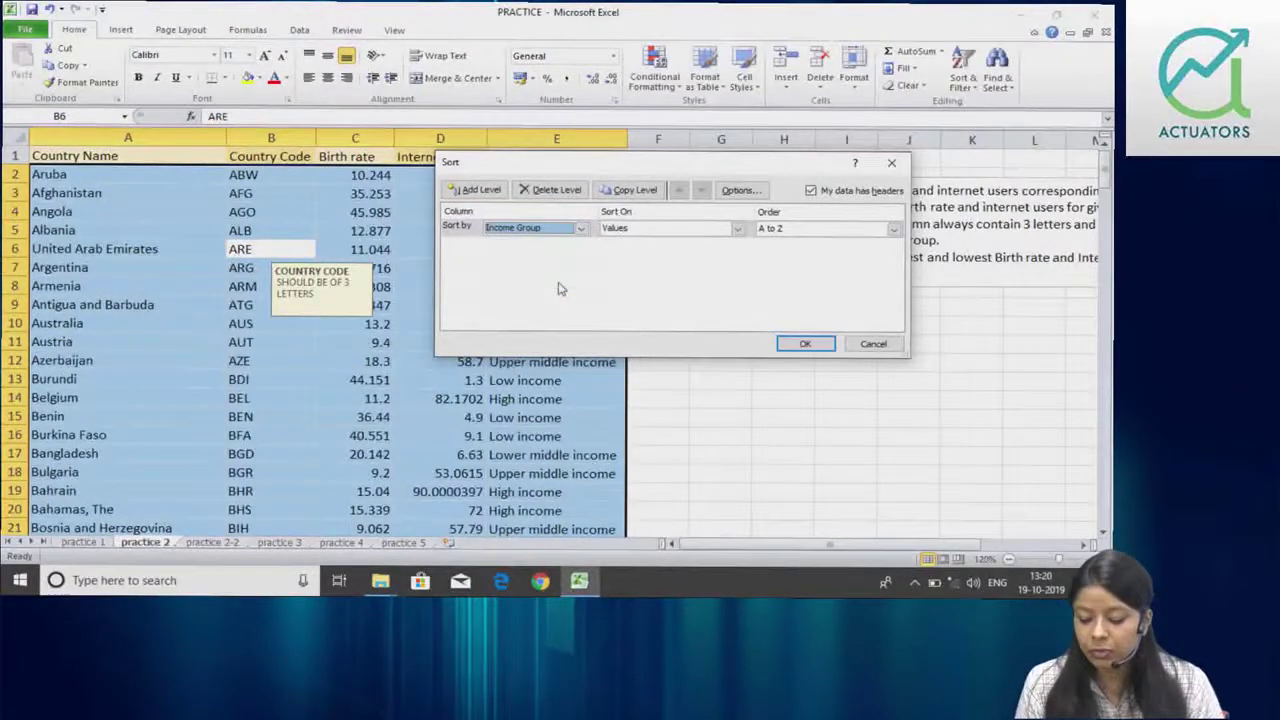
click(893, 229)
click(857, 272)
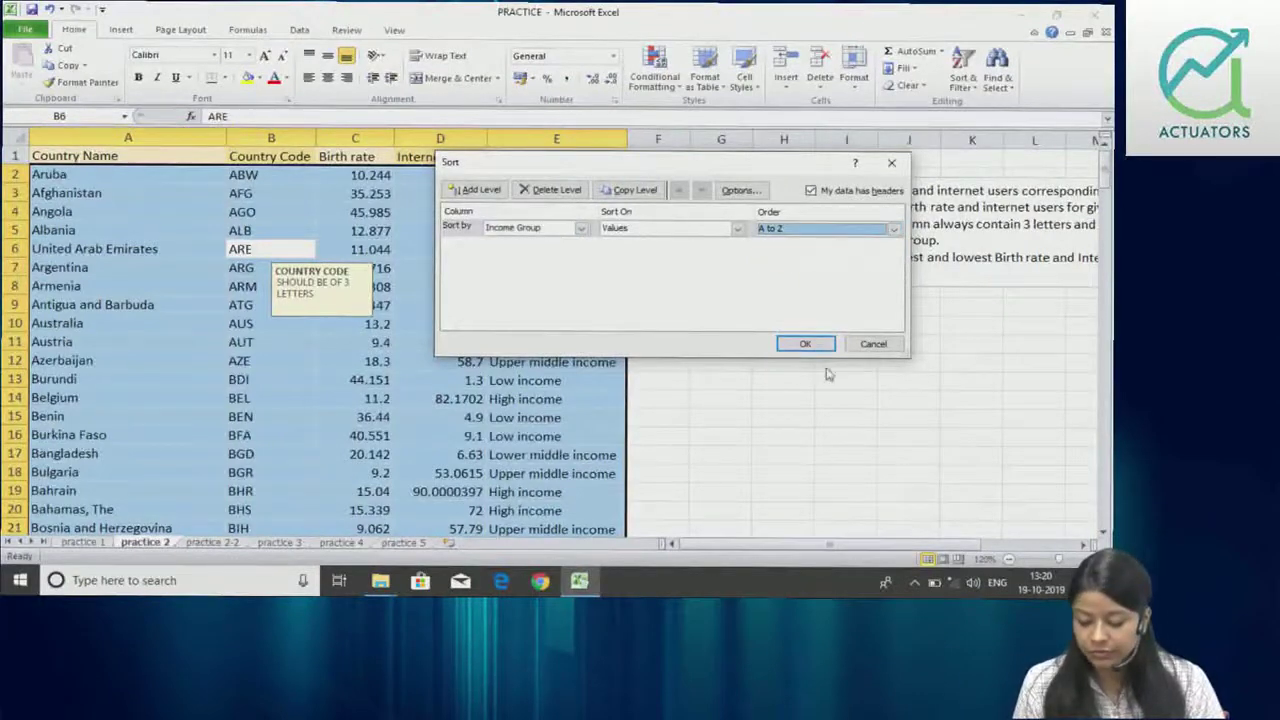
click(805, 343)
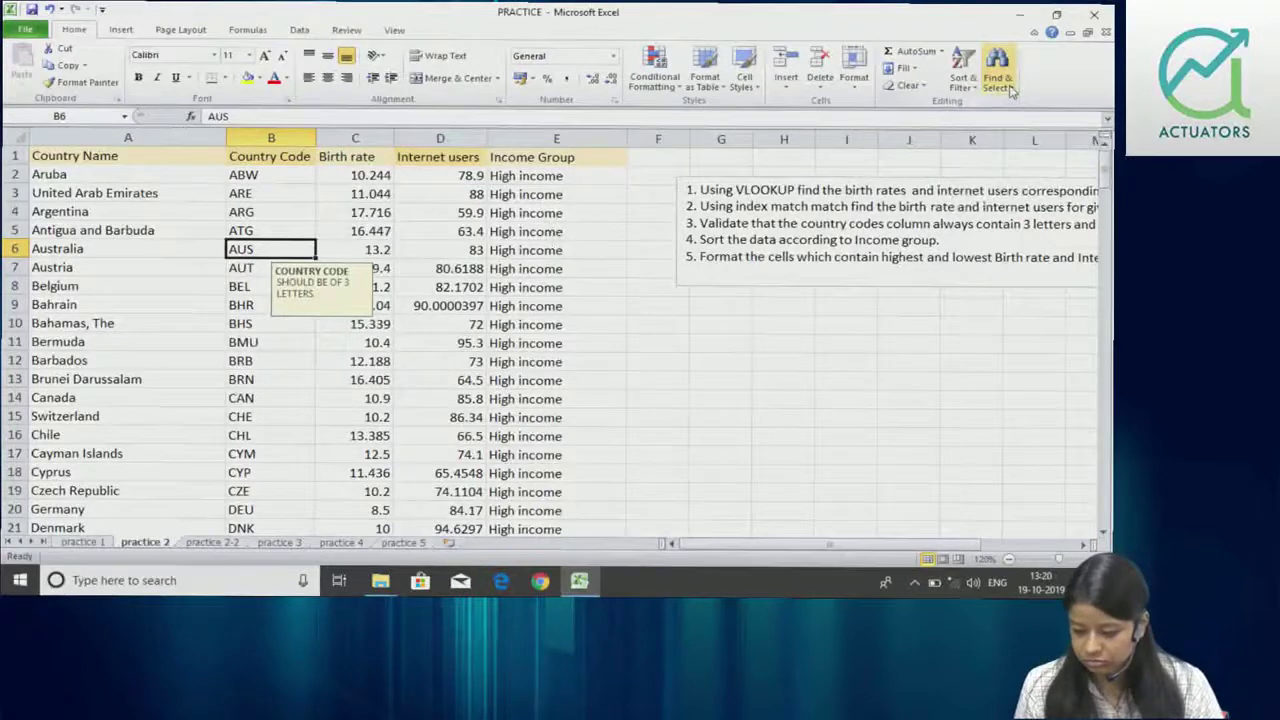
Custom-sort Income Group by the list high income, upper middle, lower middle, low income.
click(963, 78)
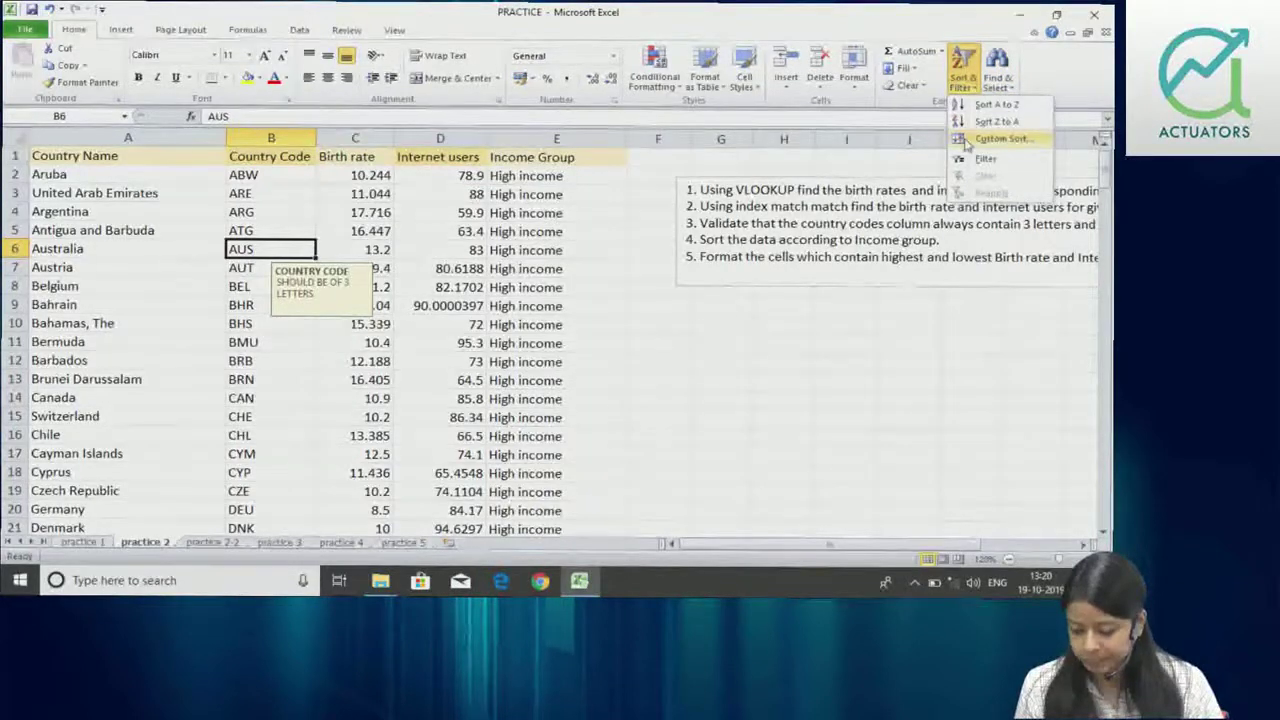
click(966, 141)
click(893, 229)
click(806, 264)
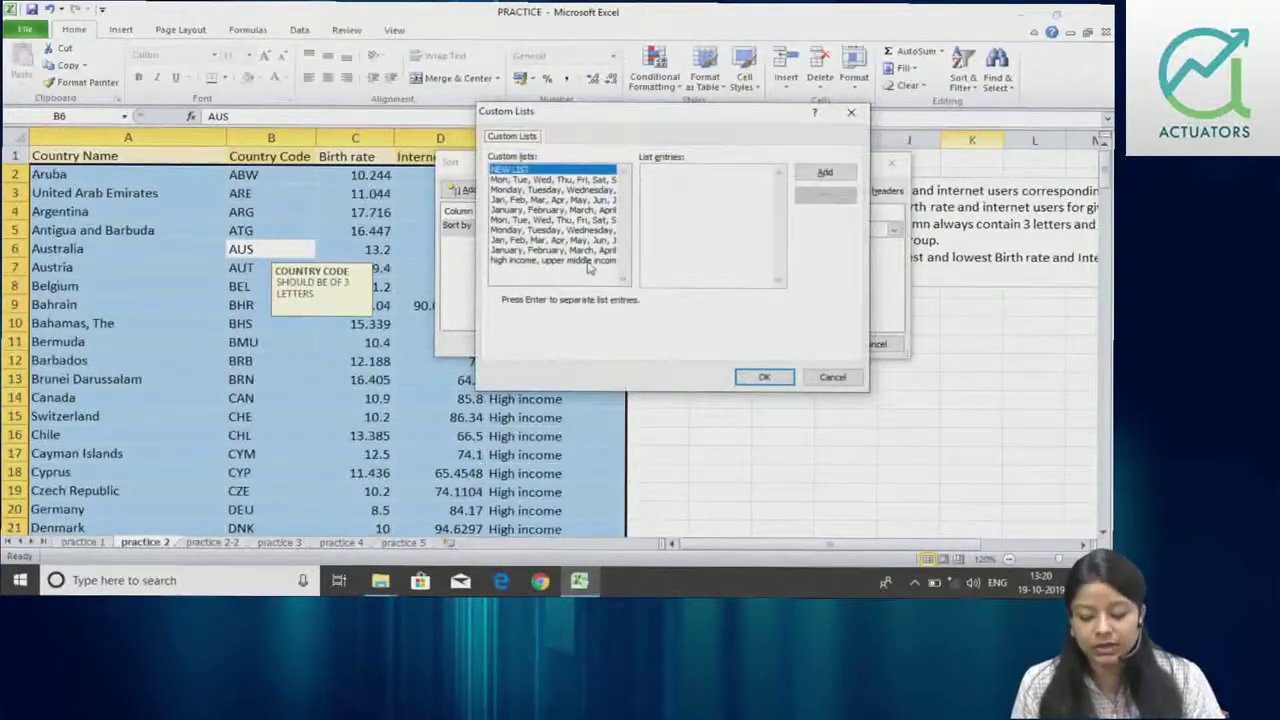
click(590, 261)
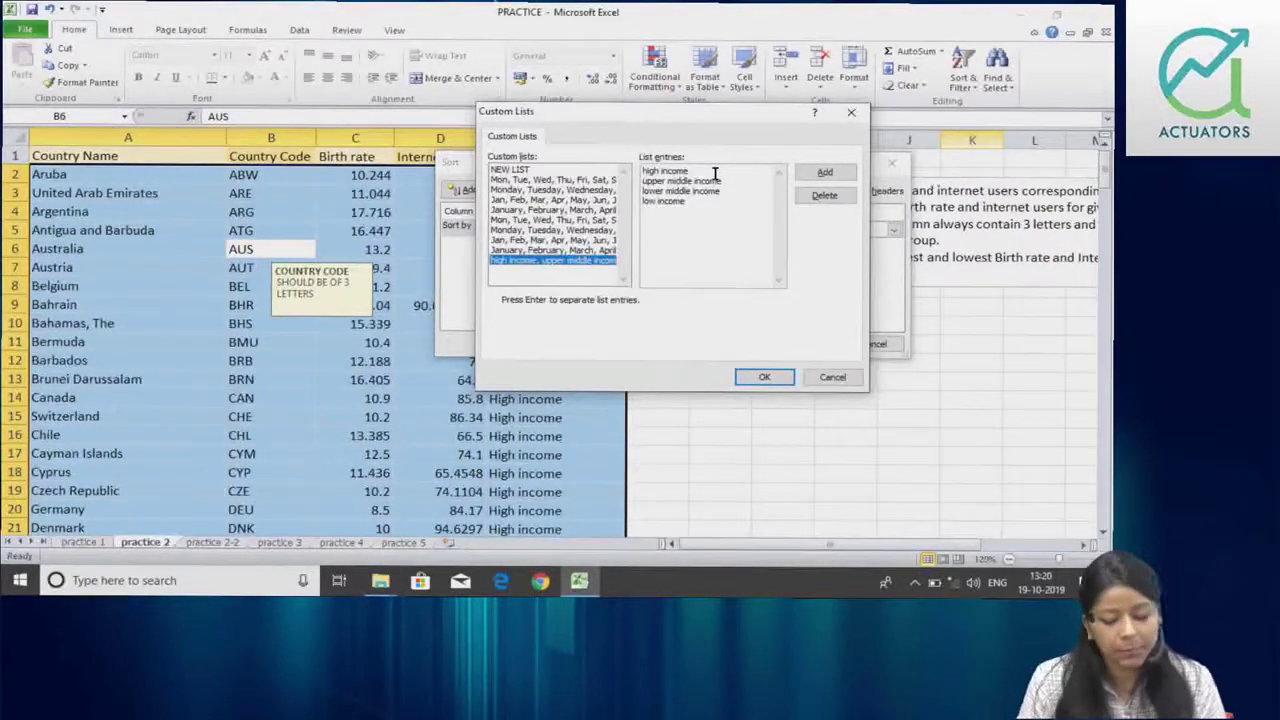
drag(715, 174, 625, 166)
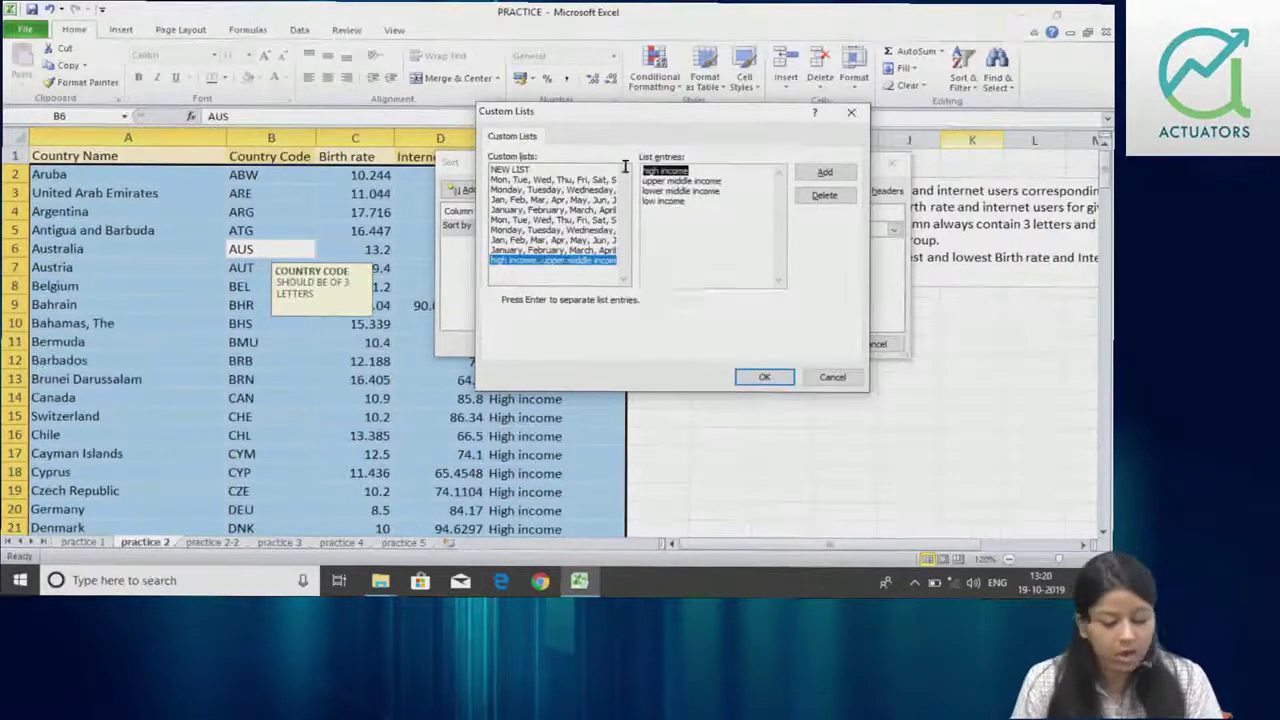
click(701, 170)
text(,)
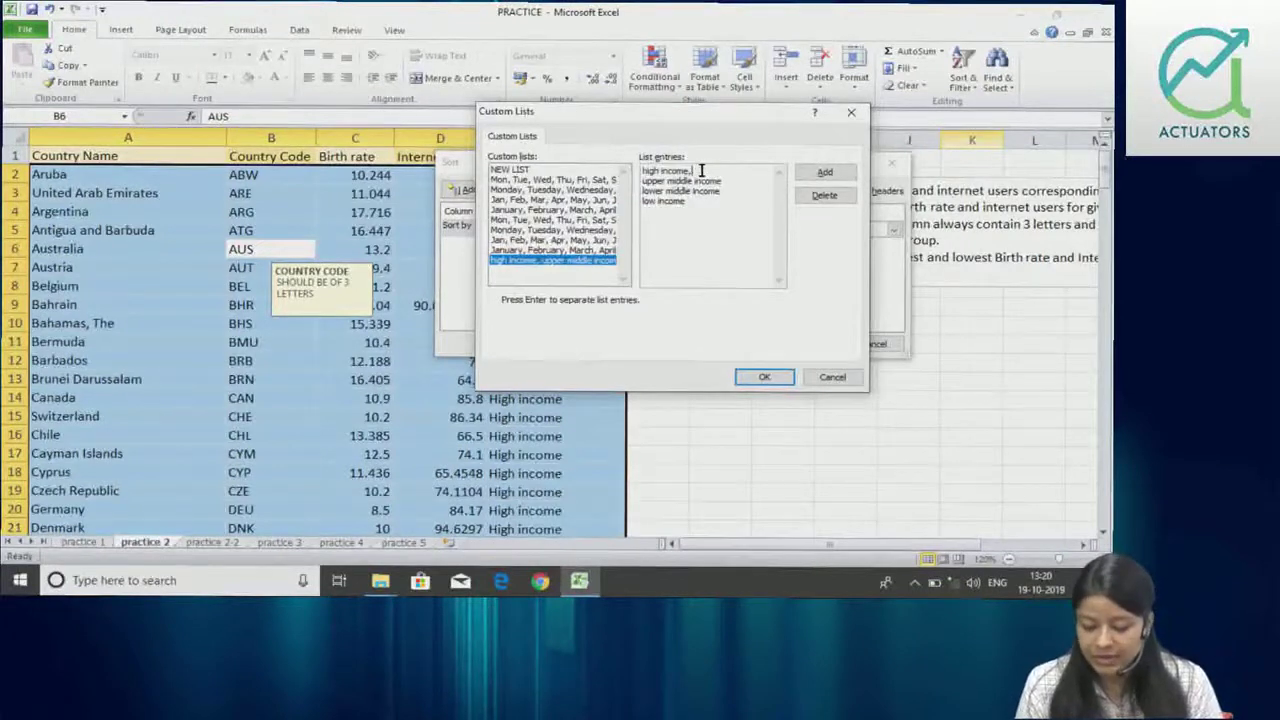
click(720, 180)
text(,)
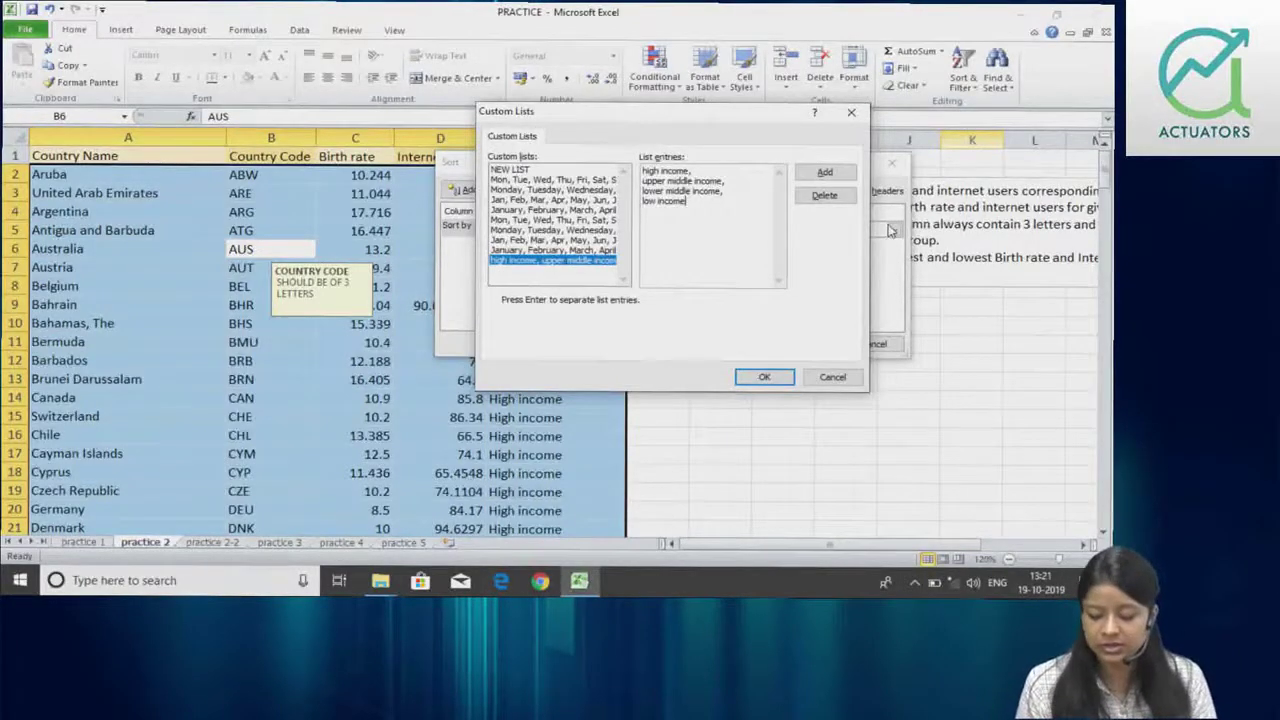
click(764, 377)
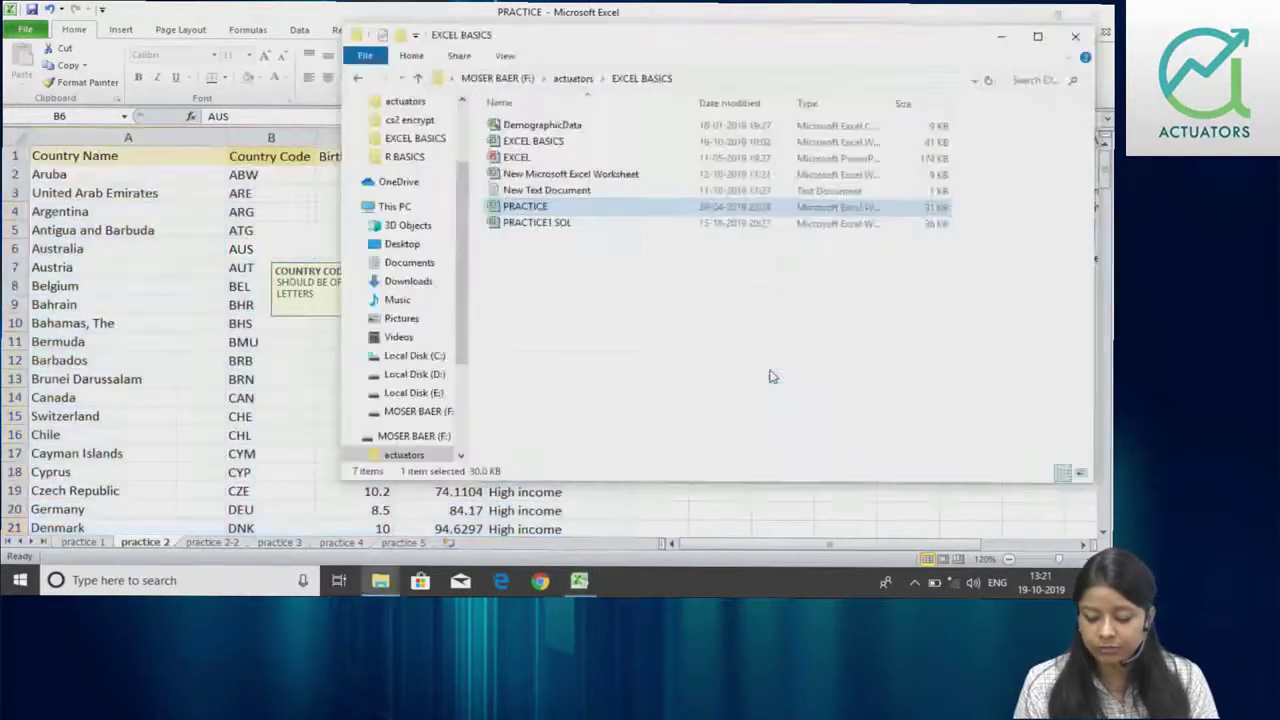
click(580, 581)
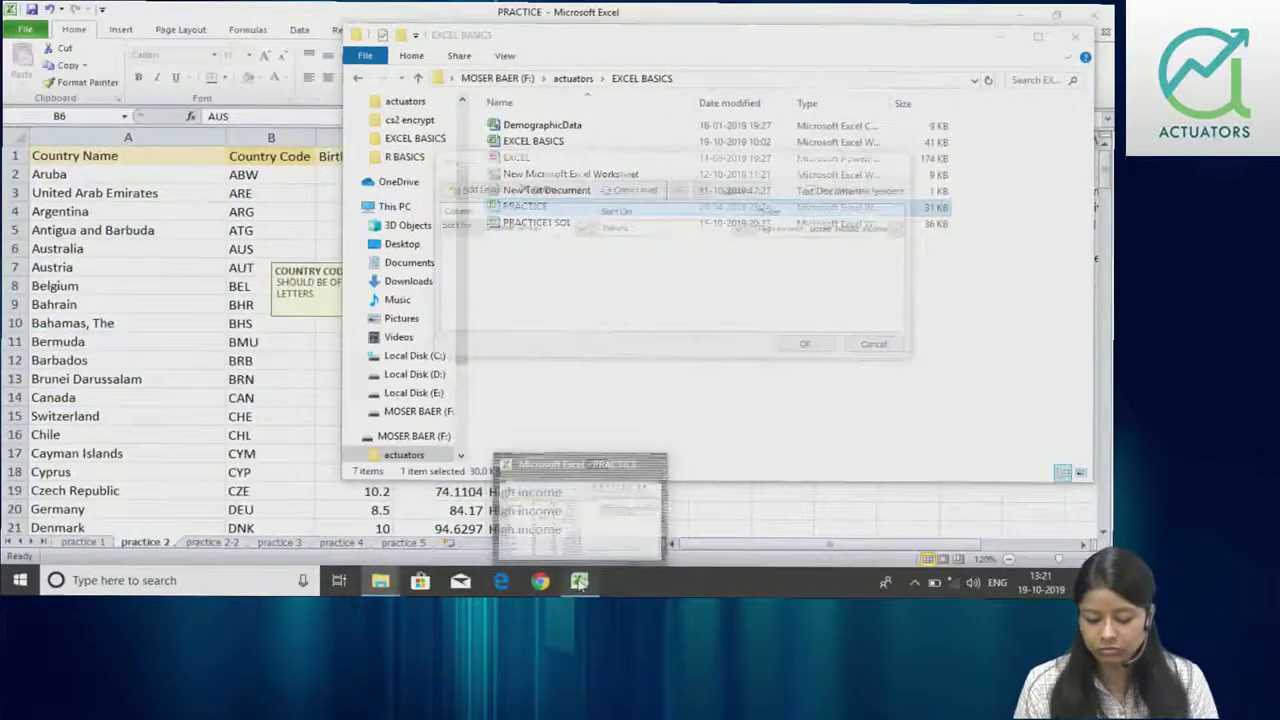
click(816, 343)
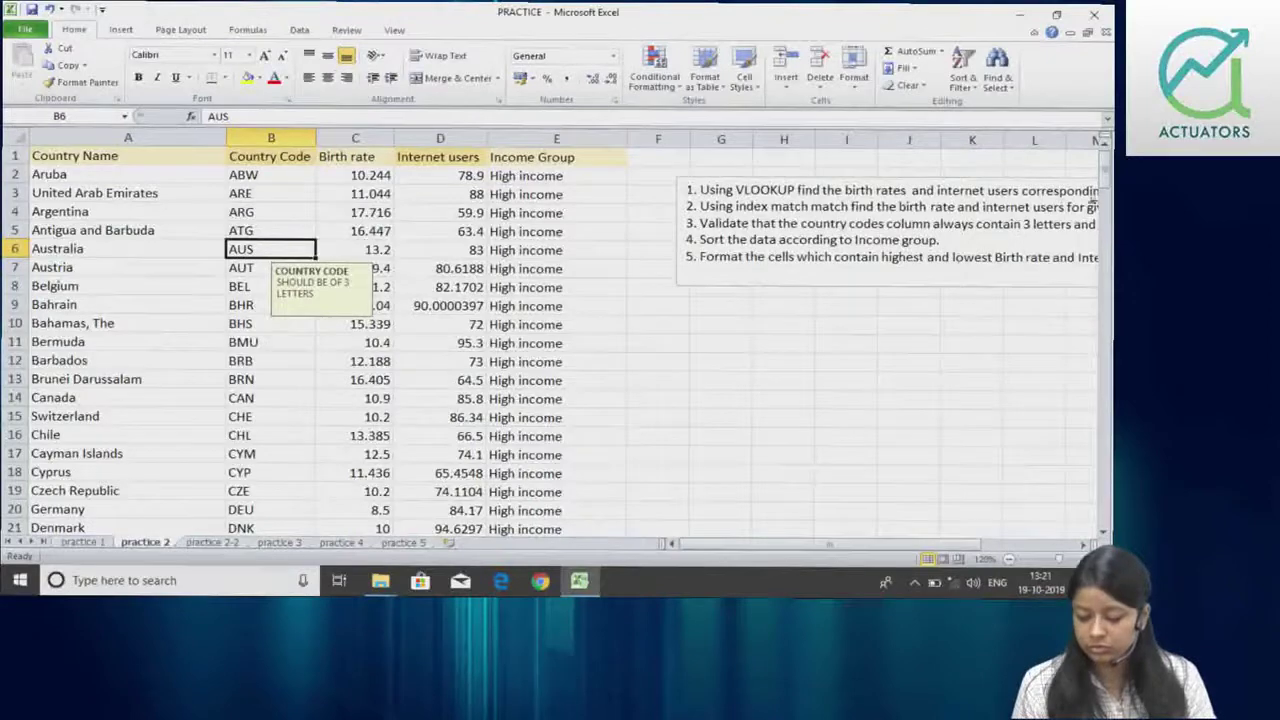
Scroll the sorted table to confirm High income countries like Aruba come first, then select C2.
mouse_move(1107, 187)
mouse_down()
mouse_move(1082, 352)
mouse_move(1084, 512)
mouse_move(1082, 180)
mouse_move(1104, 180)
mouse_up()
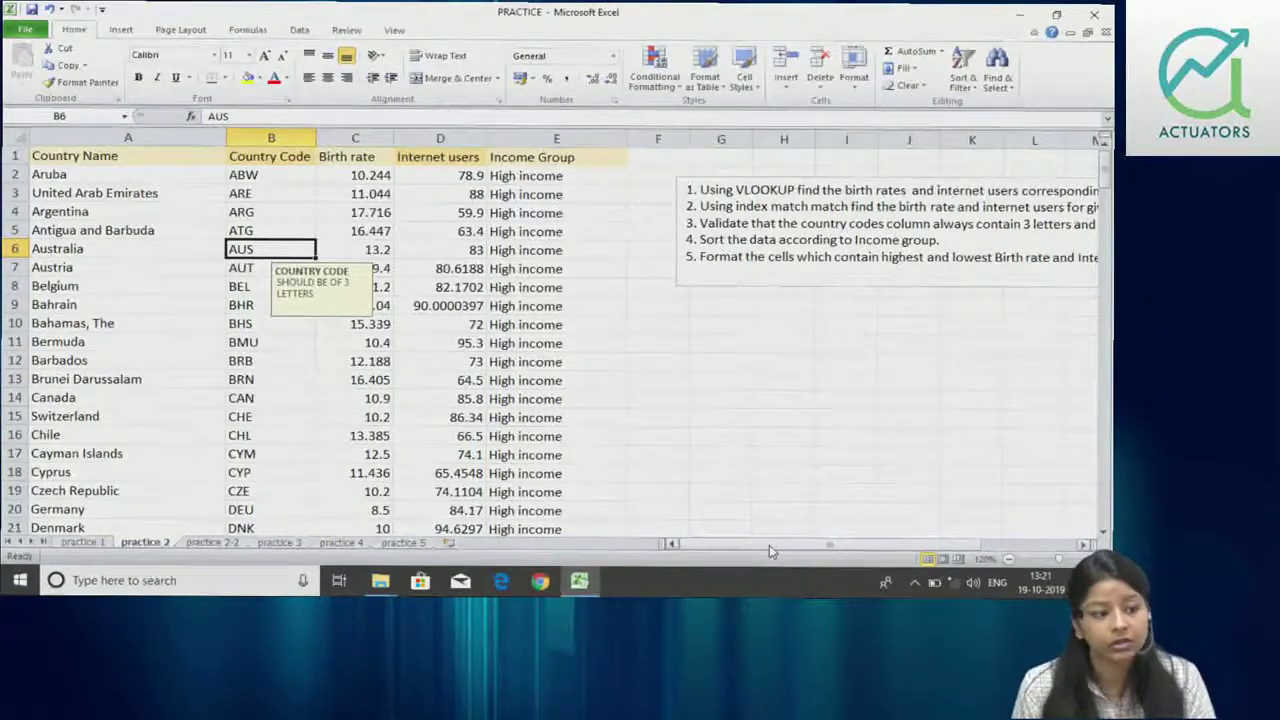
drag(770, 548, 805, 558)
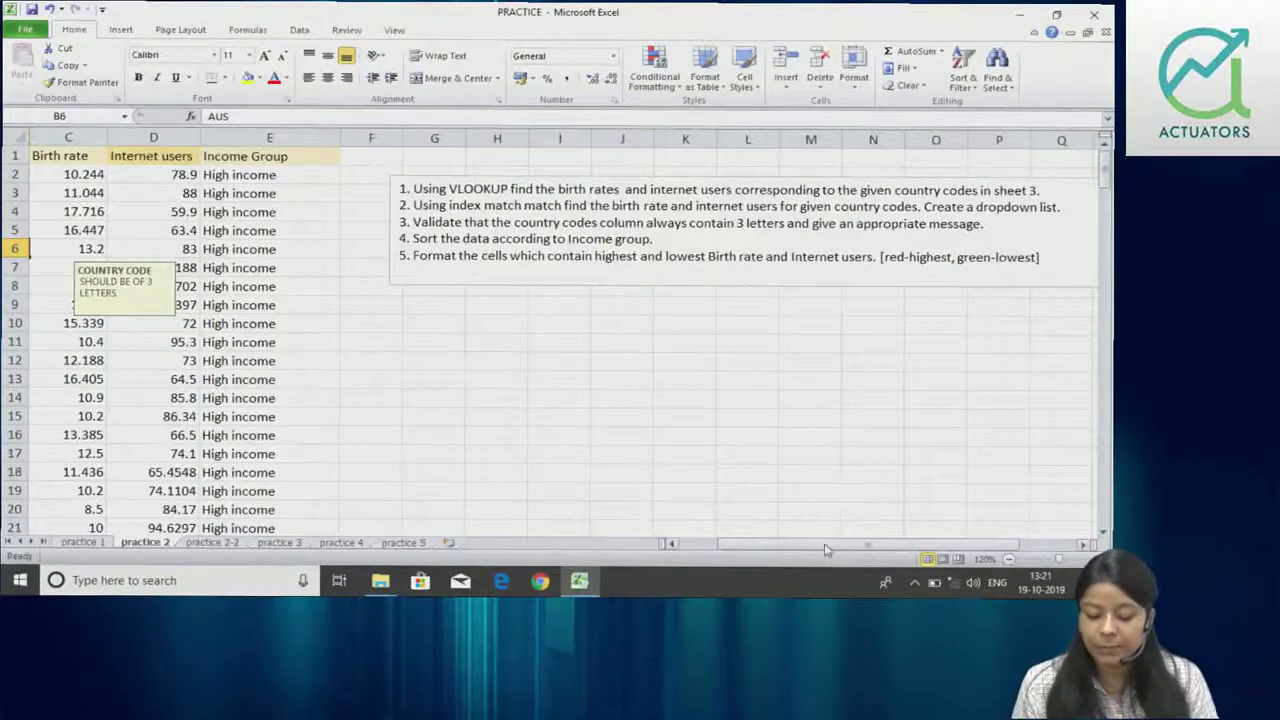
drag(826, 549, 790, 549)
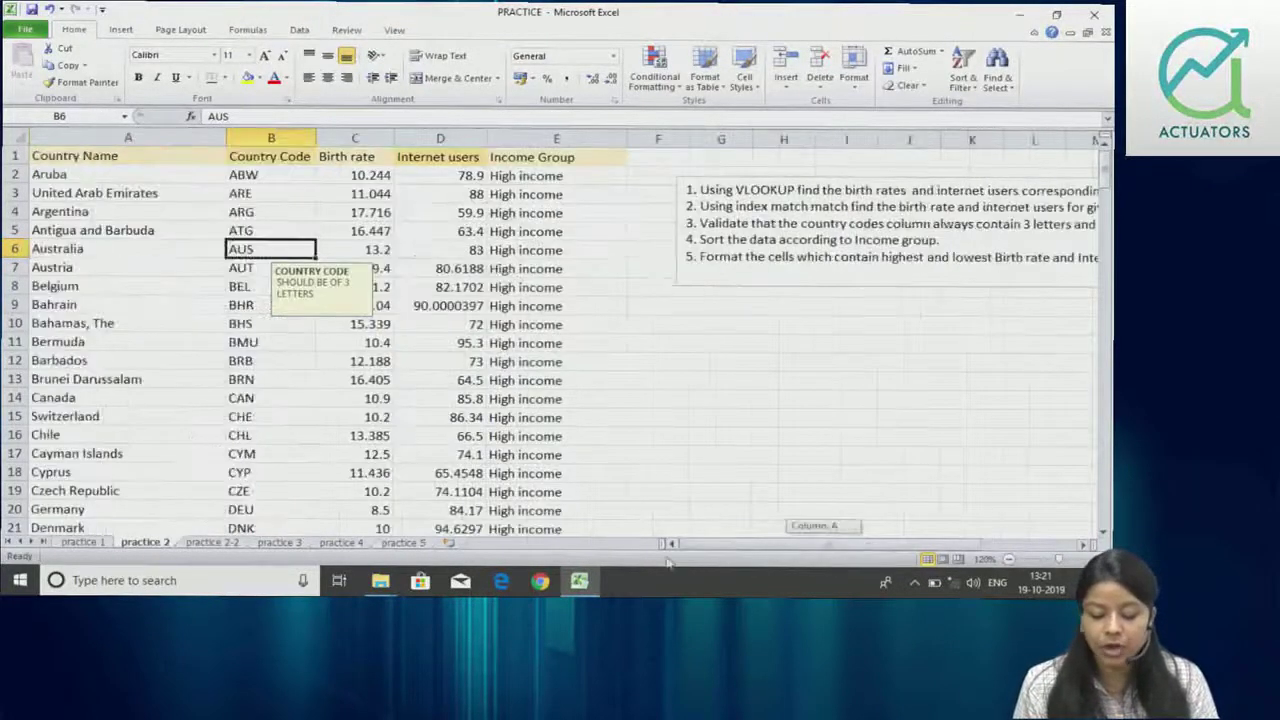
click(360, 176)
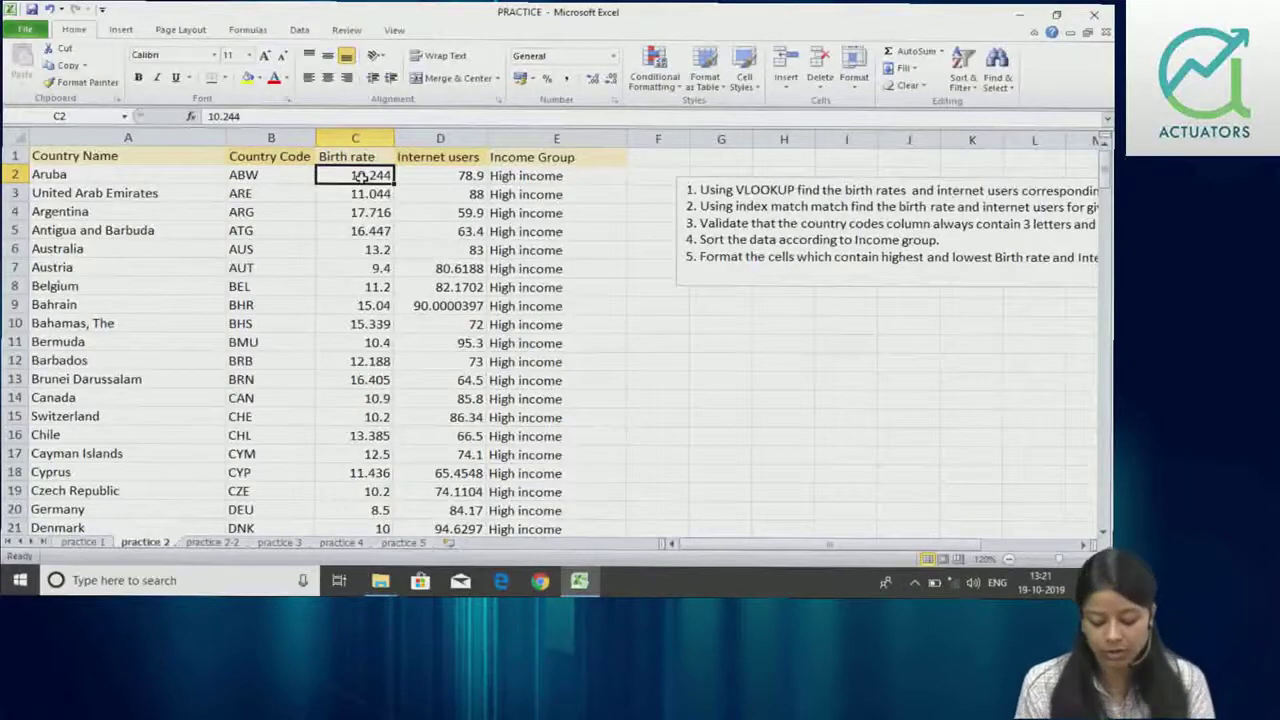
Give the highest birth rate in C2:C196 (Niger, 49.661) a red fill with a Top 1 rule.
key(ctrl+shift+Down)
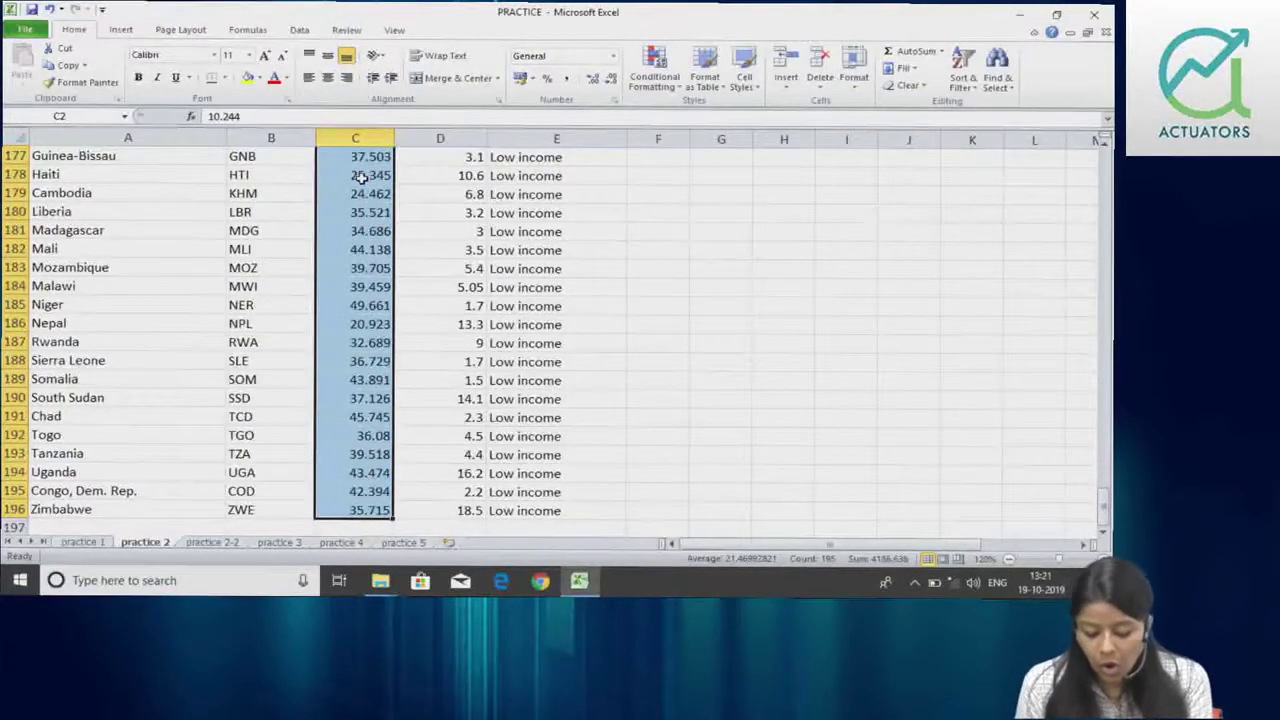
key(alt)
key(h)
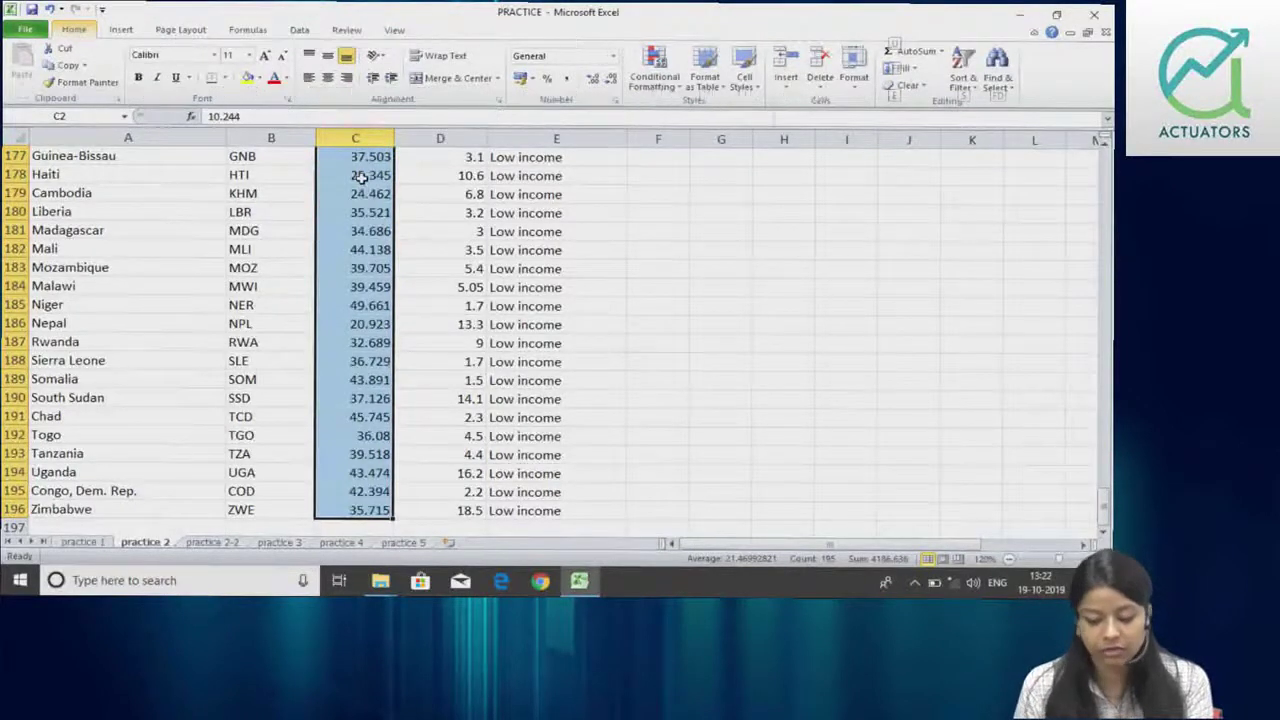
key(l)
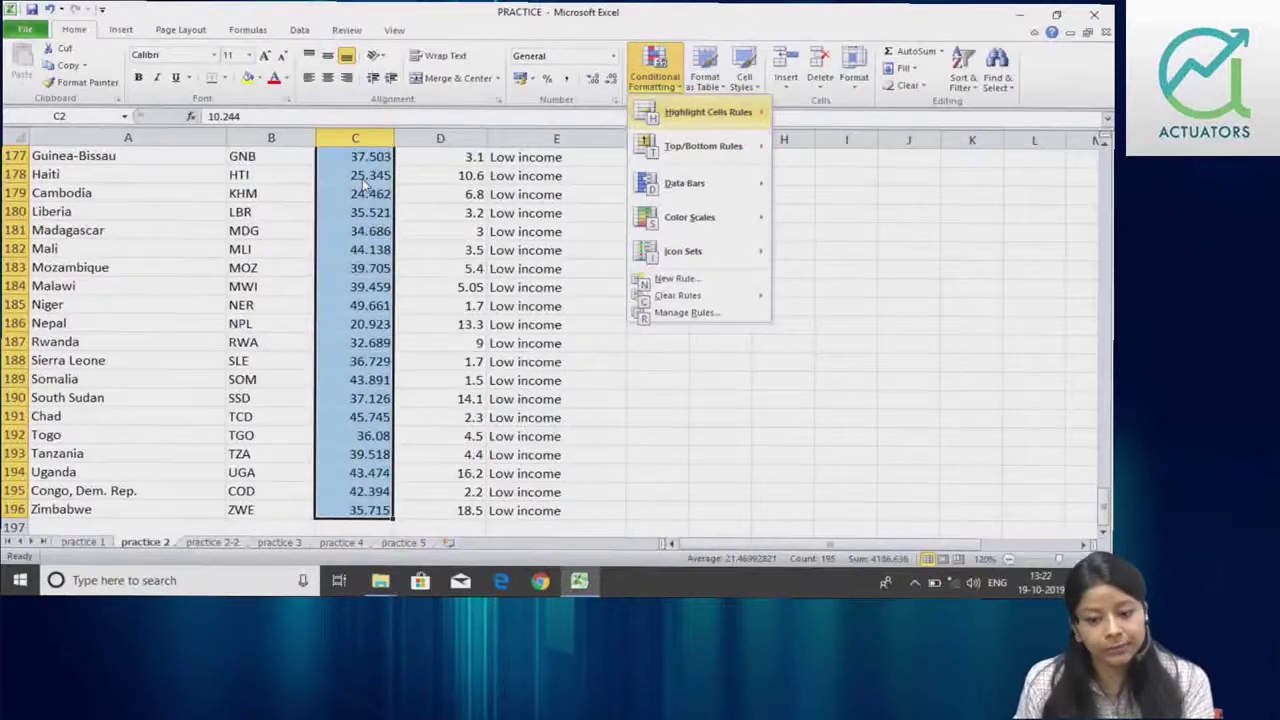
key(n)
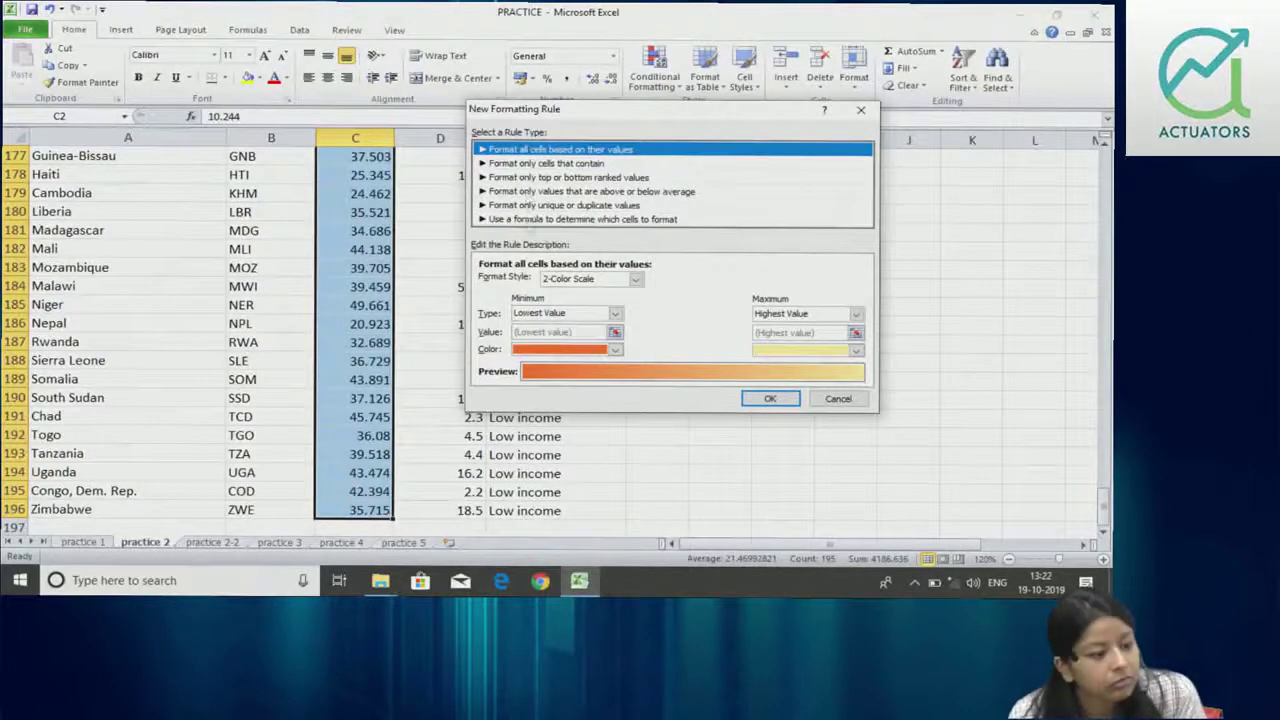
click(552, 178)
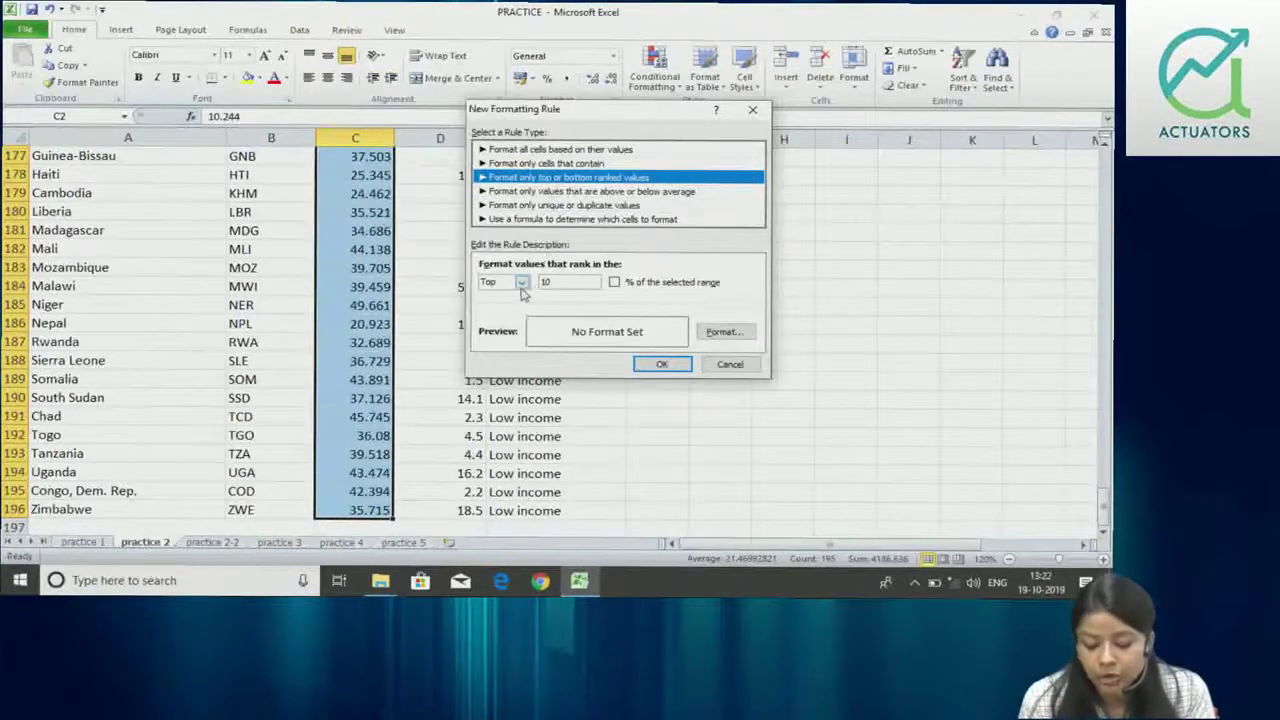
click(581, 288)
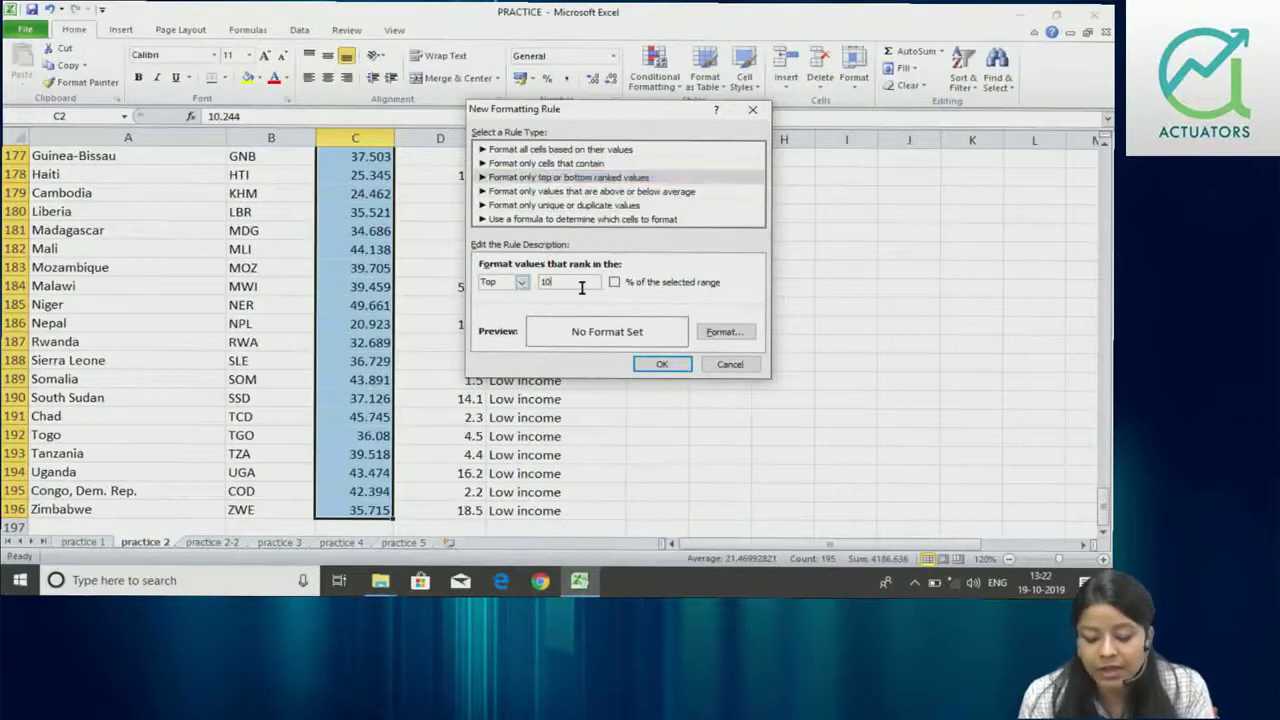
key(BackSpace)
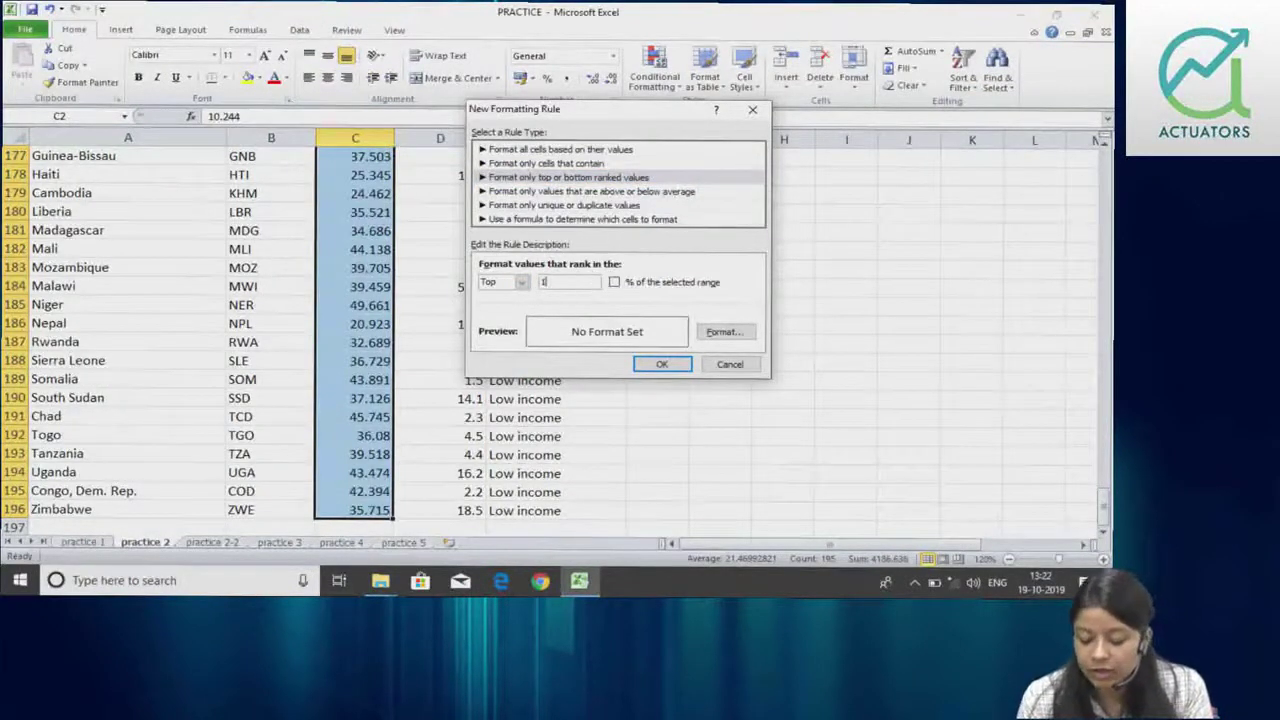
click(733, 340)
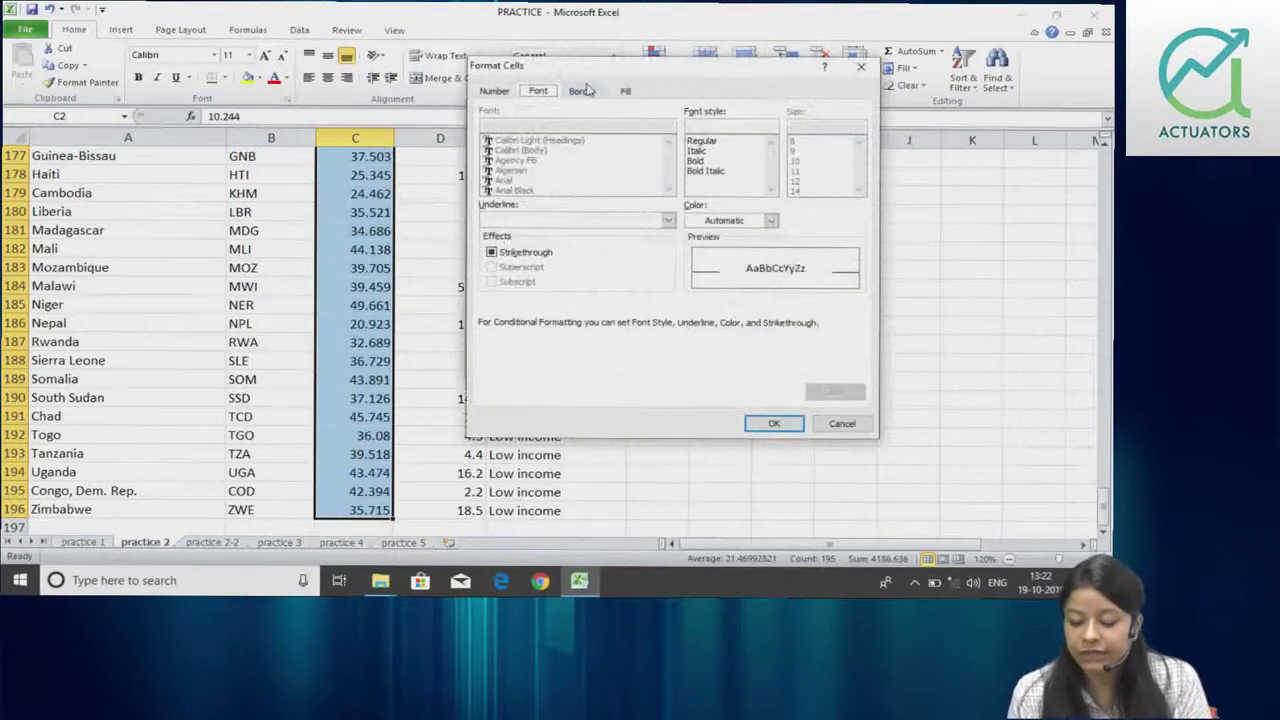
click(626, 92)
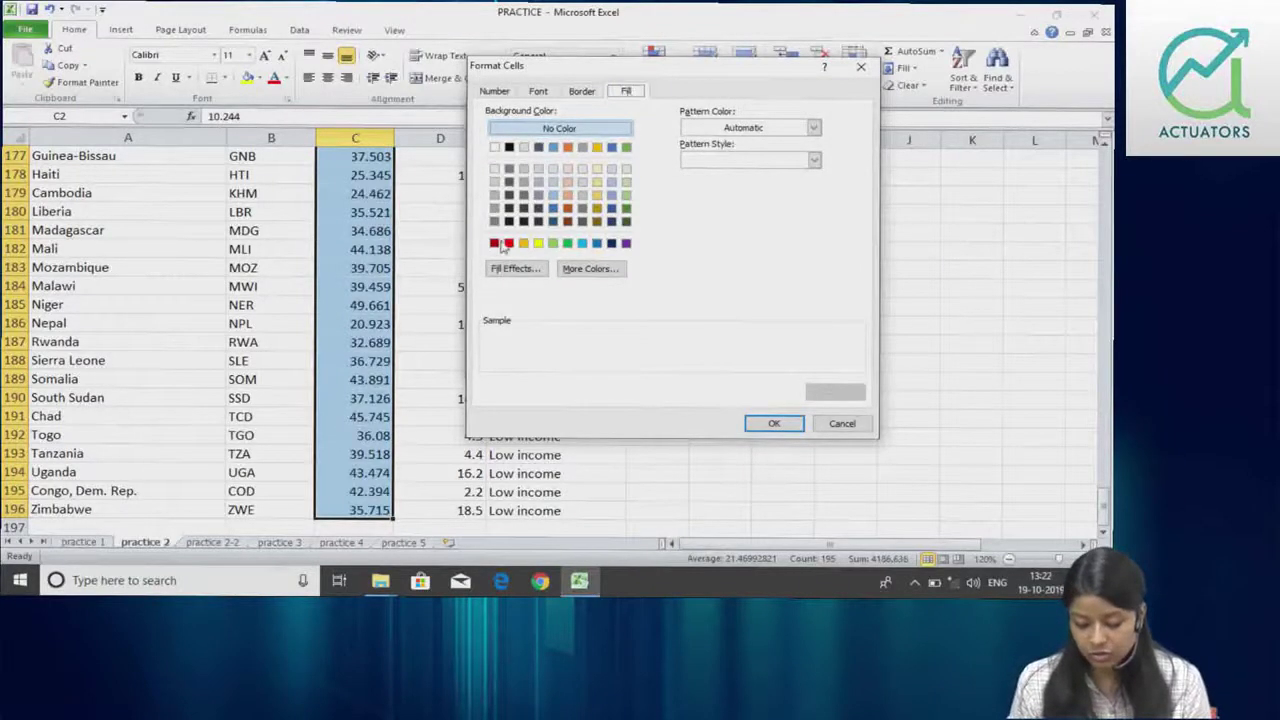
click(509, 243)
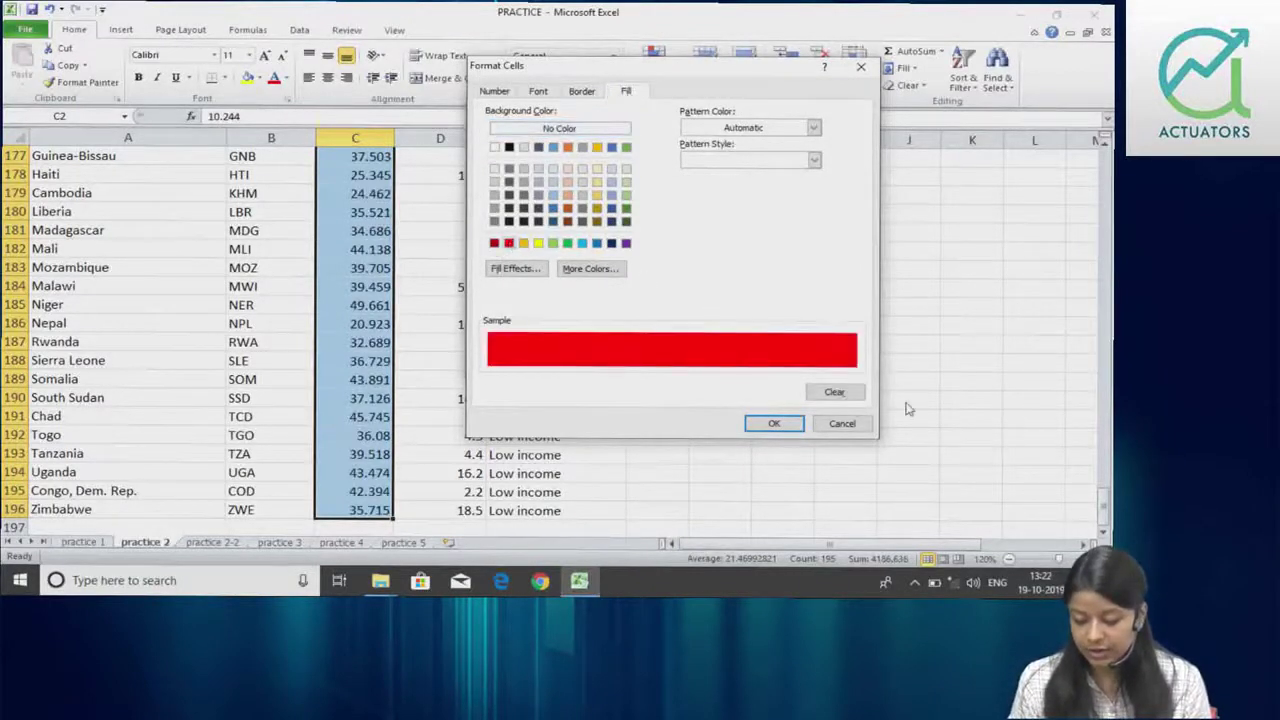
click(770, 425)
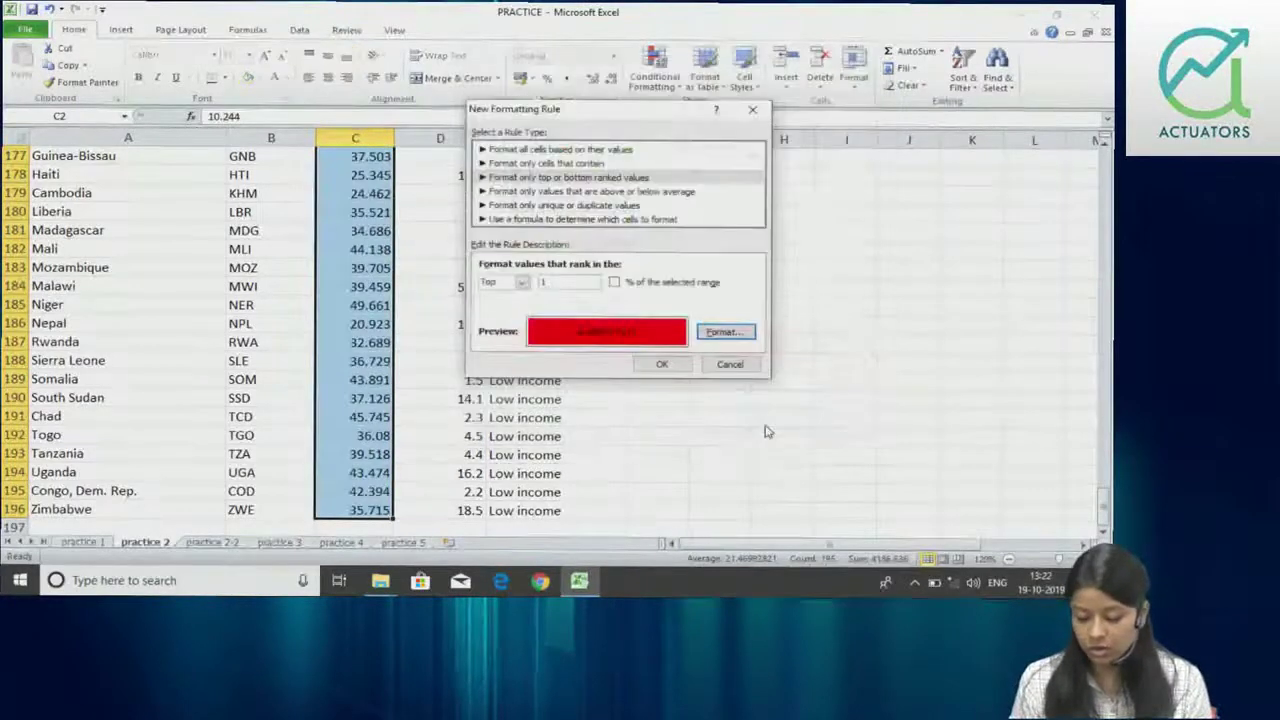
click(661, 364)
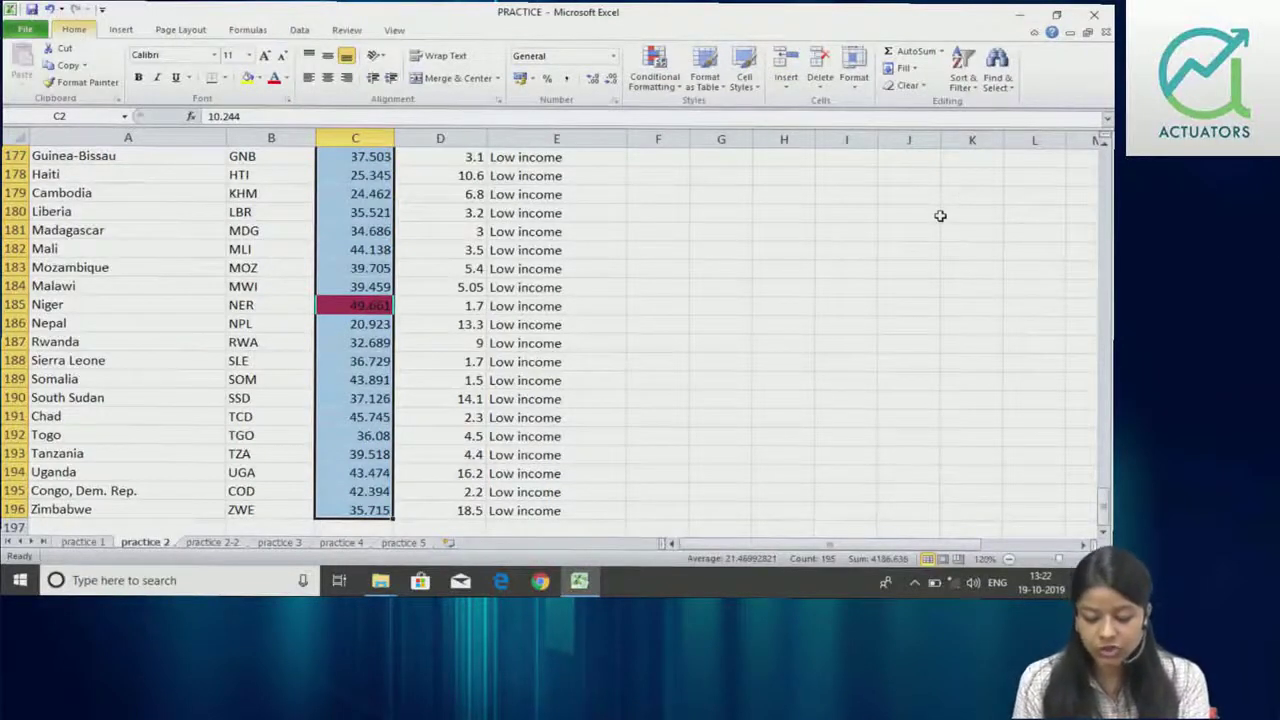
Add a Bottom 1 ranked-values rule that gives the lowest birth rate a light green fill.
key(alt)
key(l)
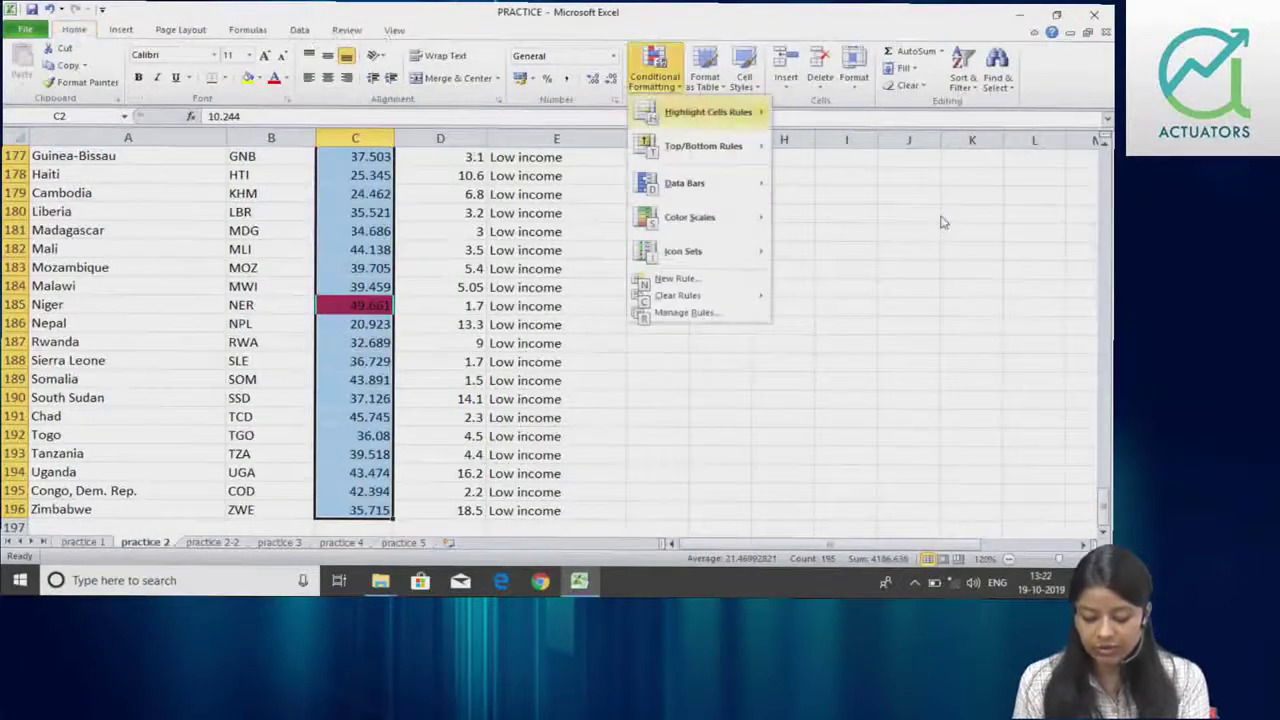
key(n)
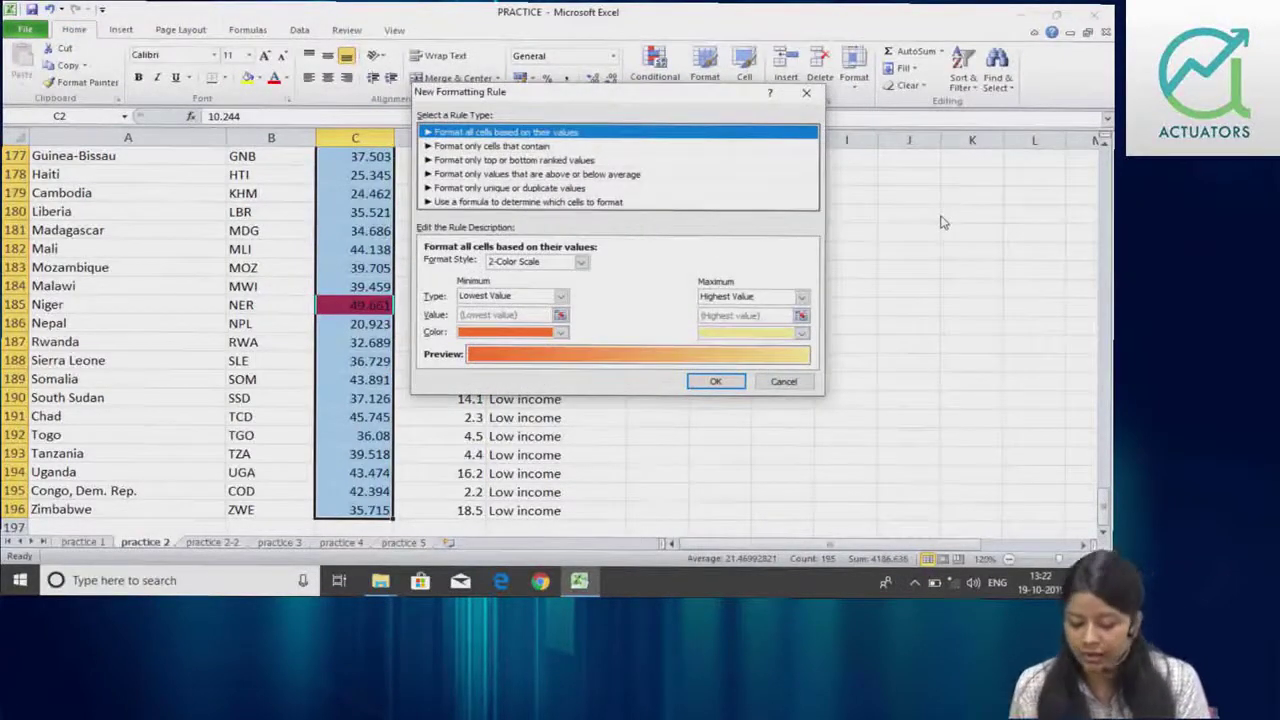
key(Down)
key(Down)
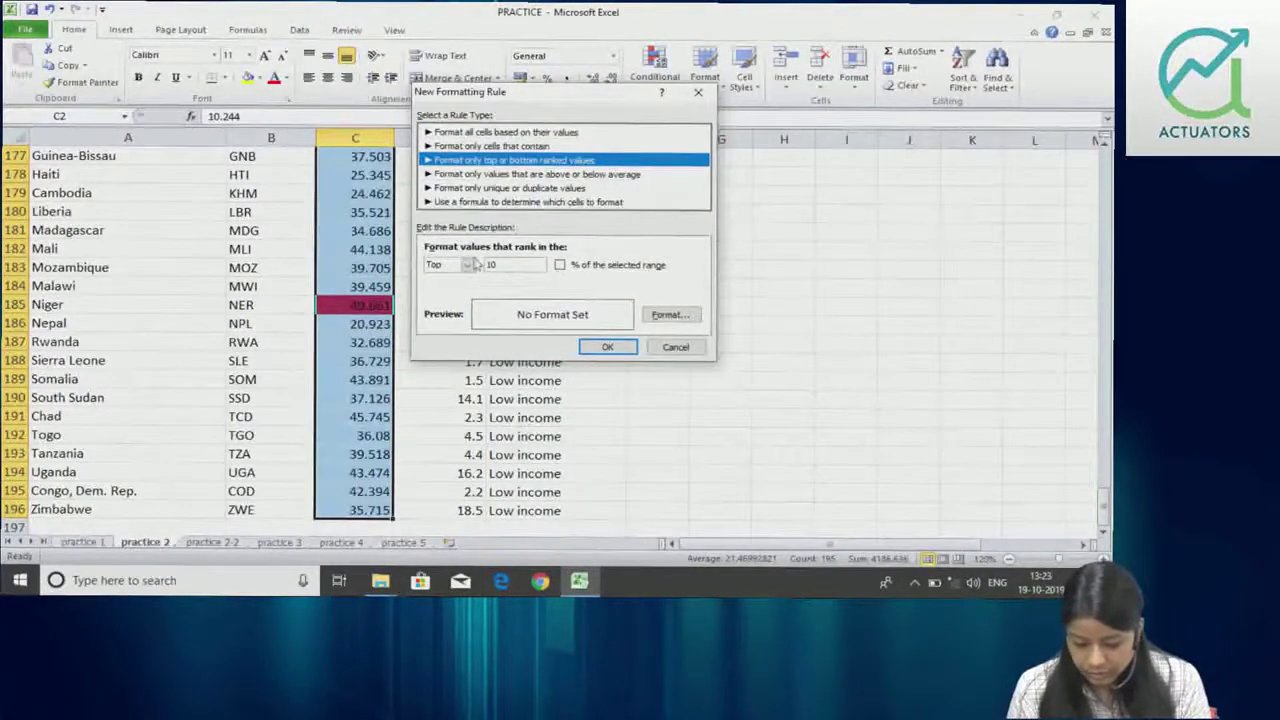
click(467, 264)
click(462, 289)
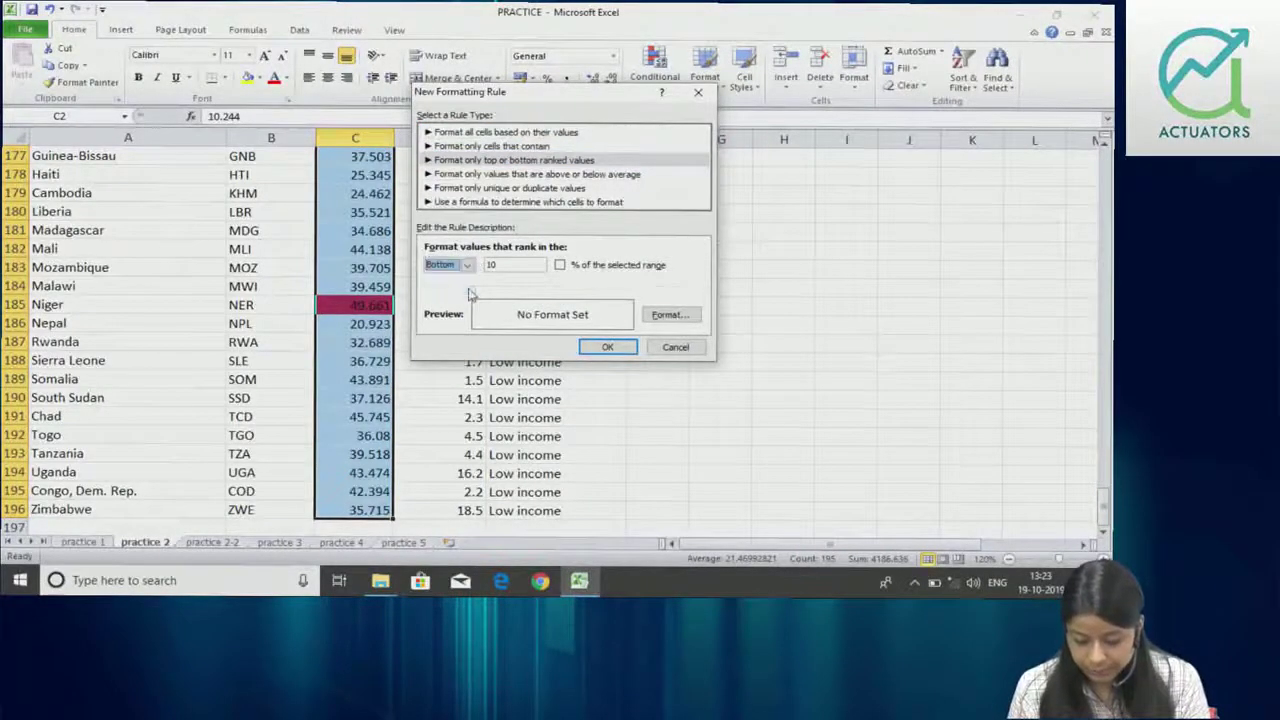
click(510, 262)
text(1)
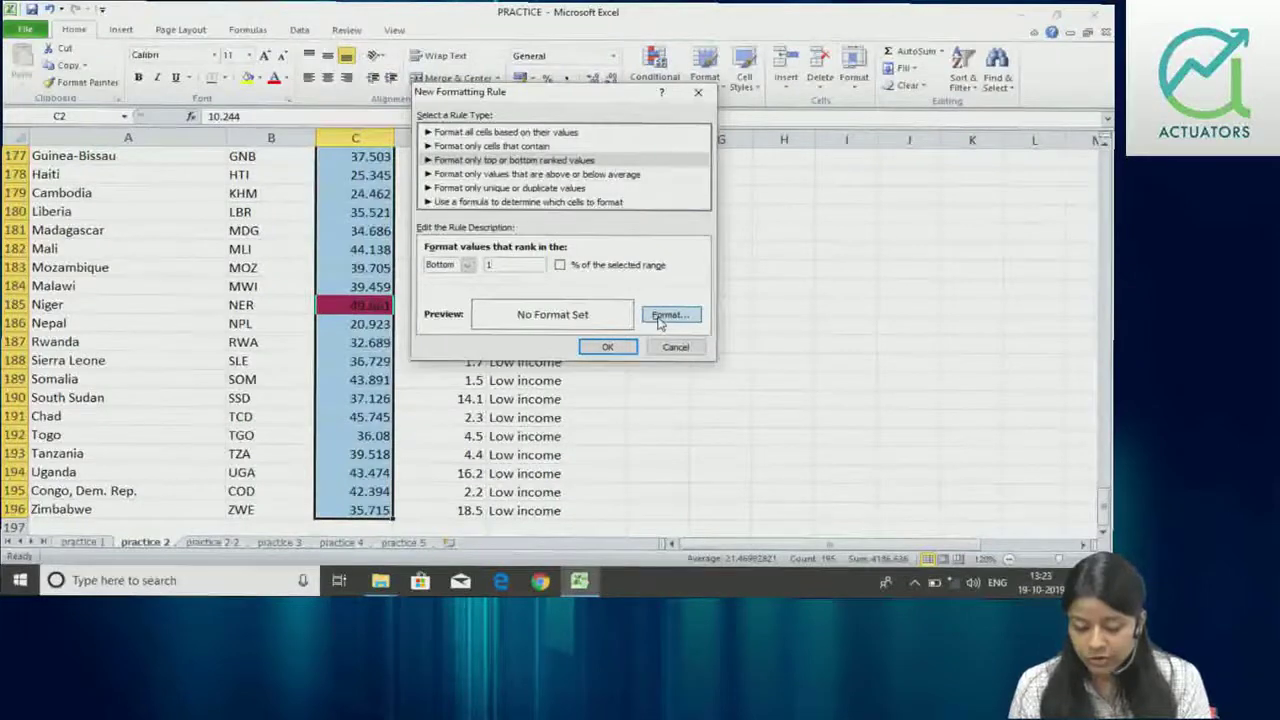
click(659, 316)
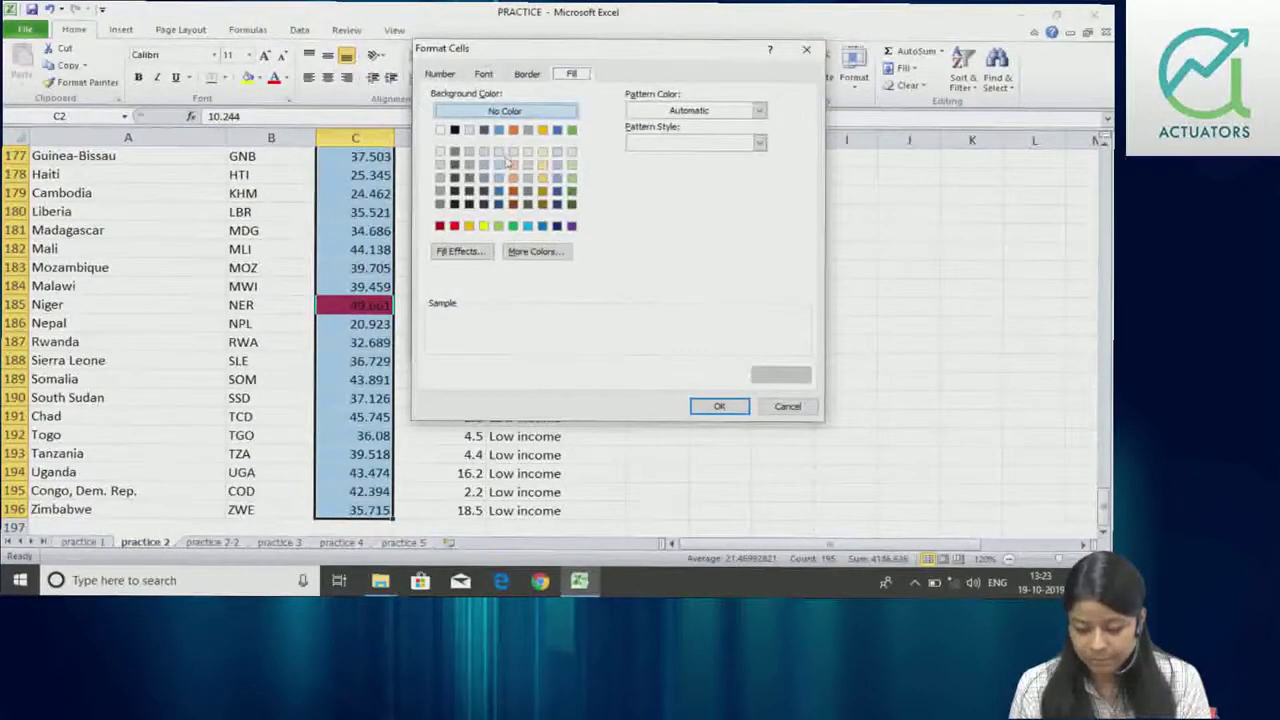
click(498, 226)
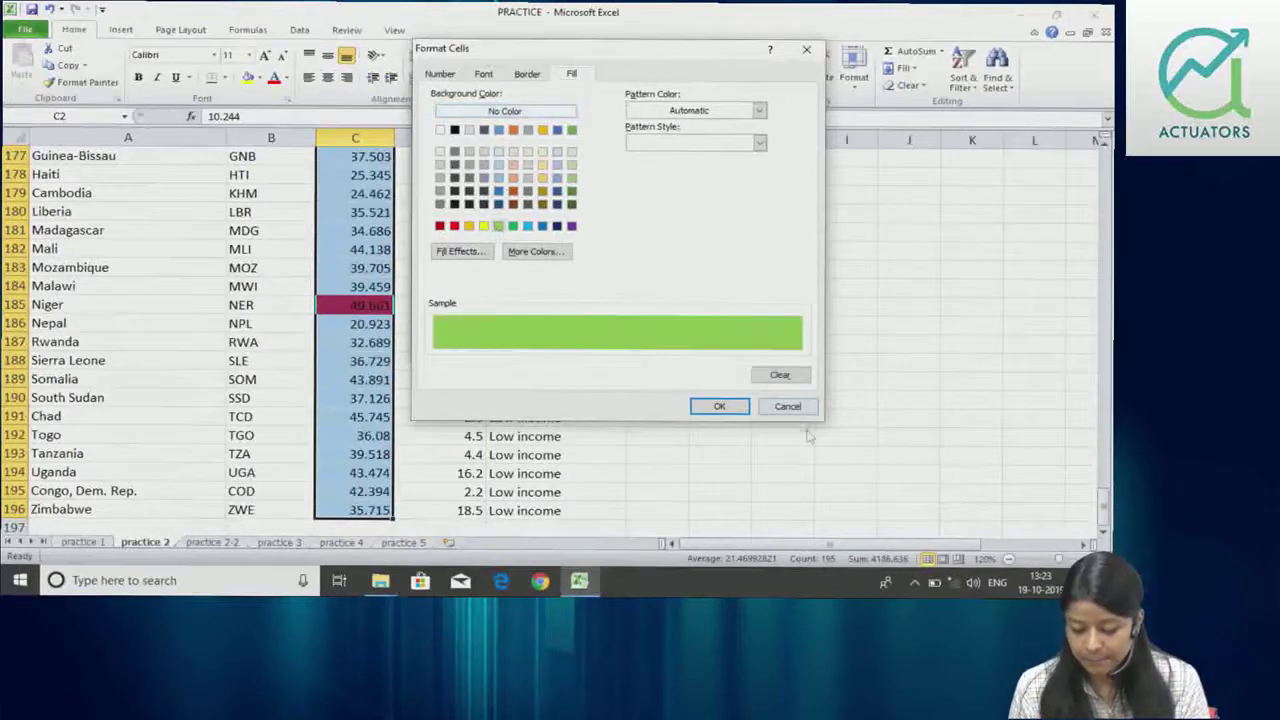
click(722, 407)
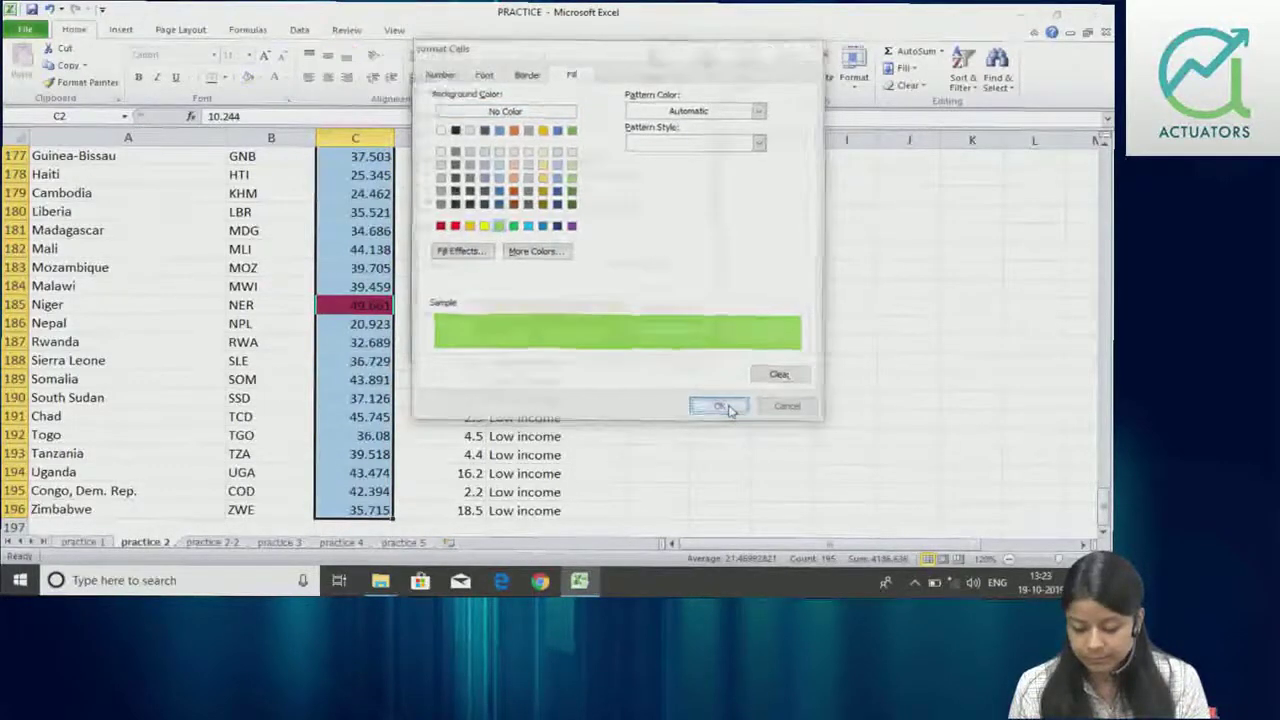
click(607, 347)
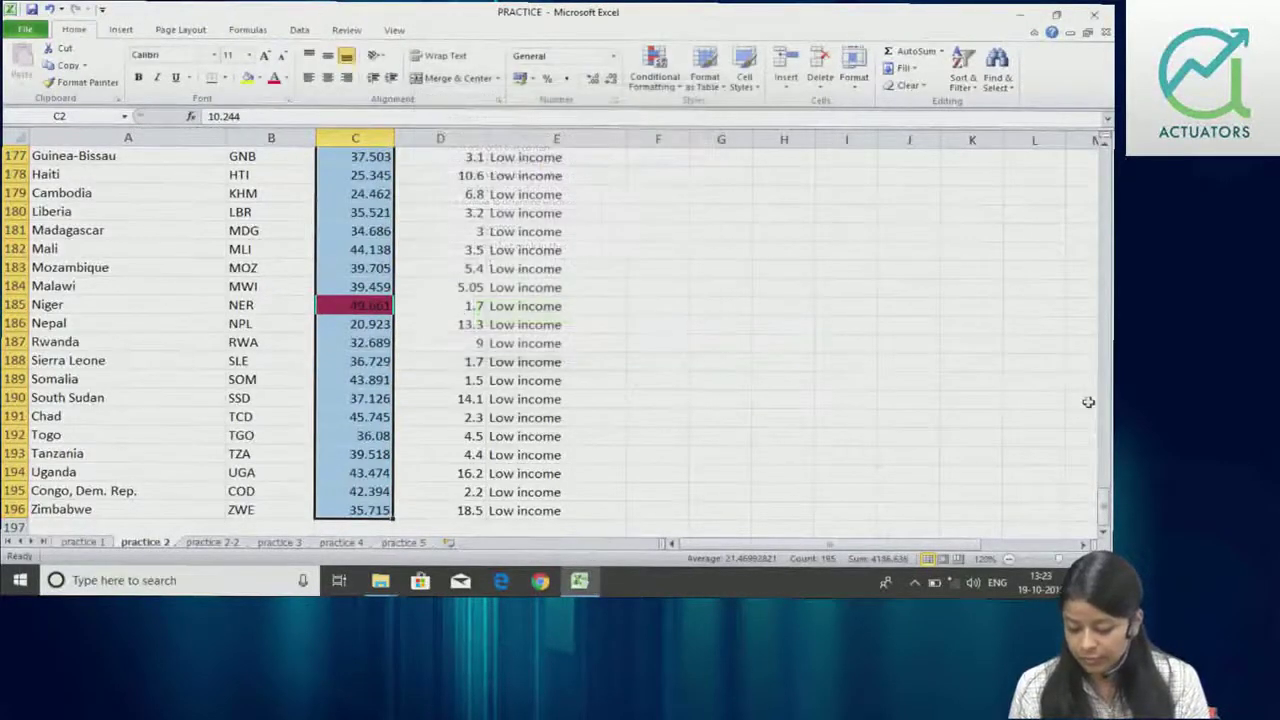
drag(1106, 505, 1080, 205)
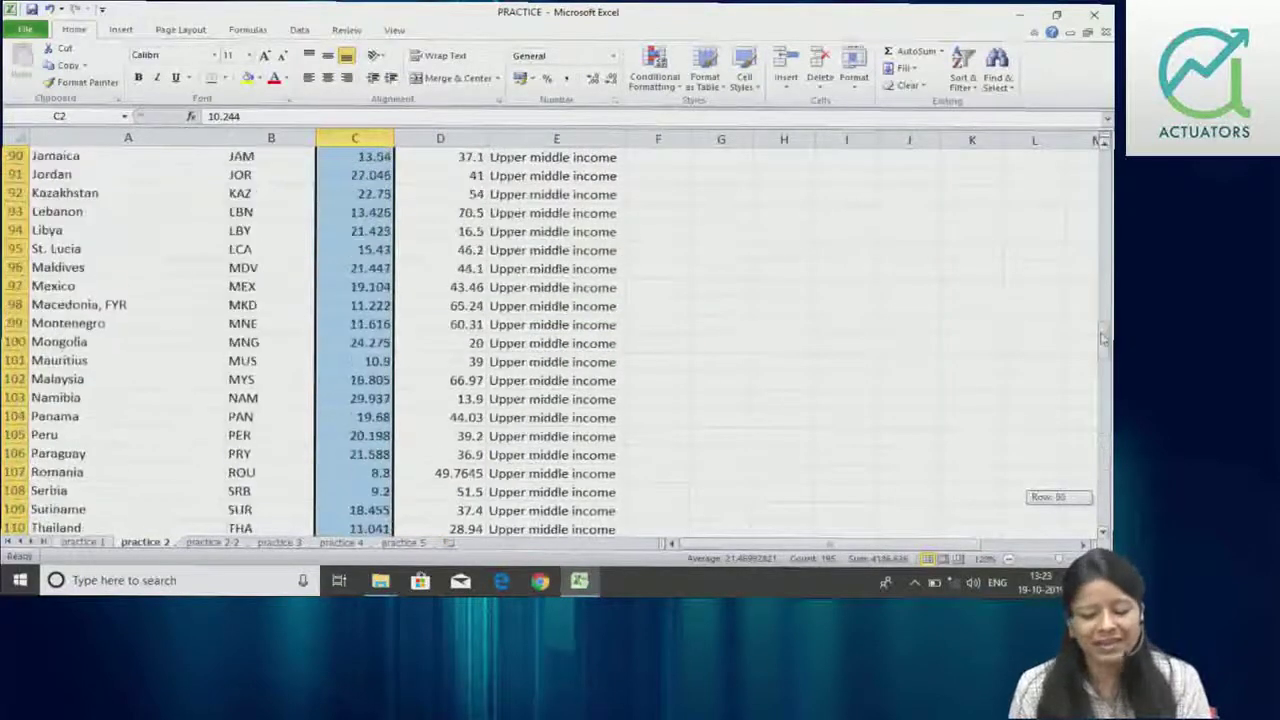
mouse_move(1080, 205)
mouse_down()
mouse_move(1090, 308)
mouse_move(1063, 232)
mouse_up()
click(565, 342)
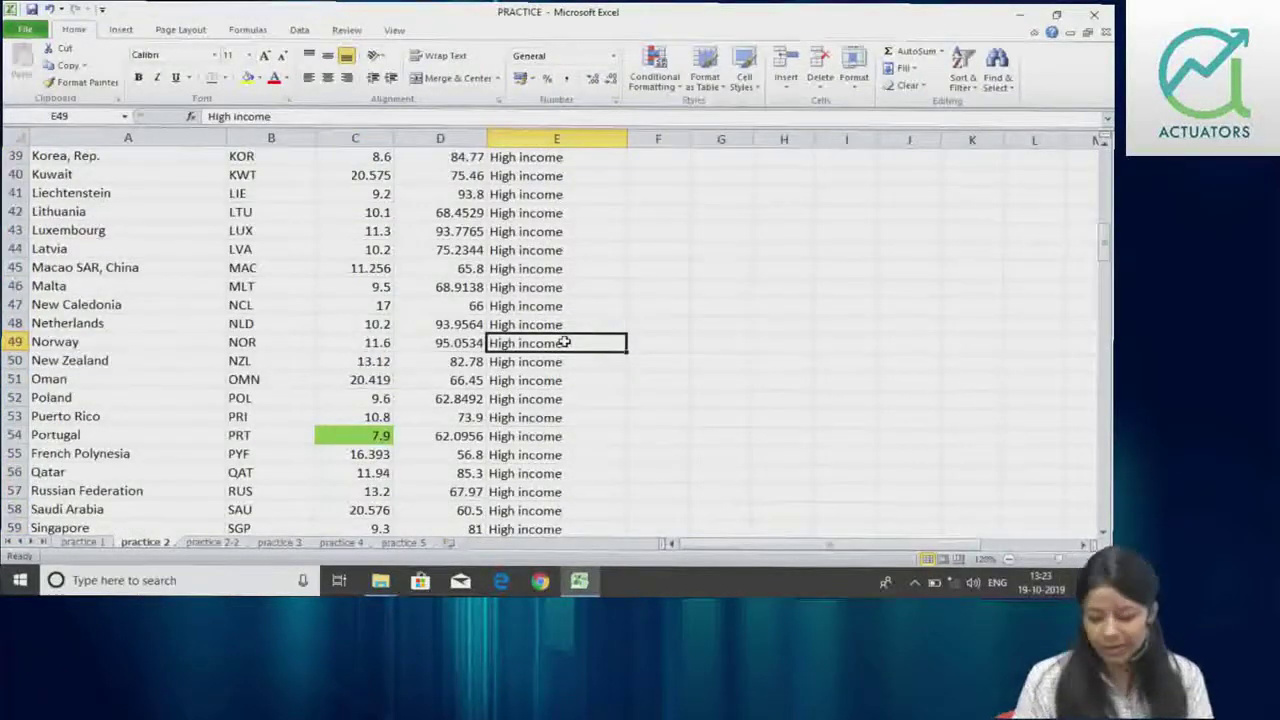
drag(1104, 248, 1095, 140)
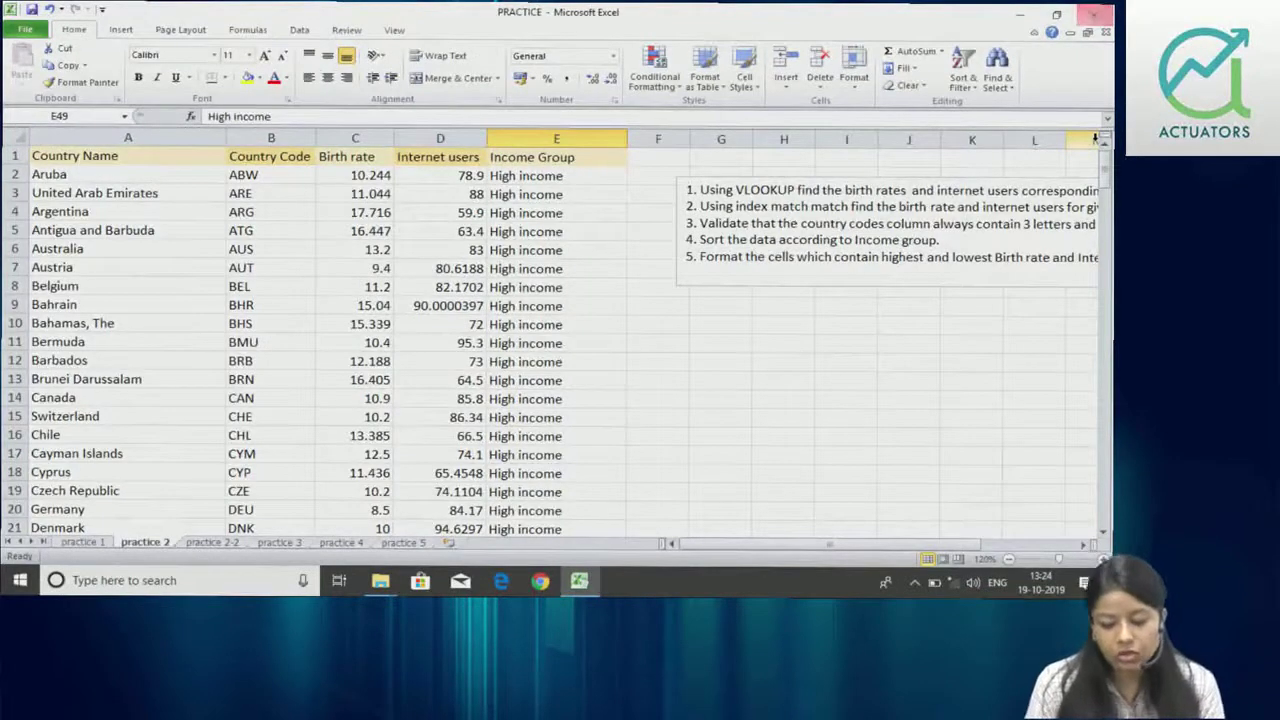
click(415, 250)
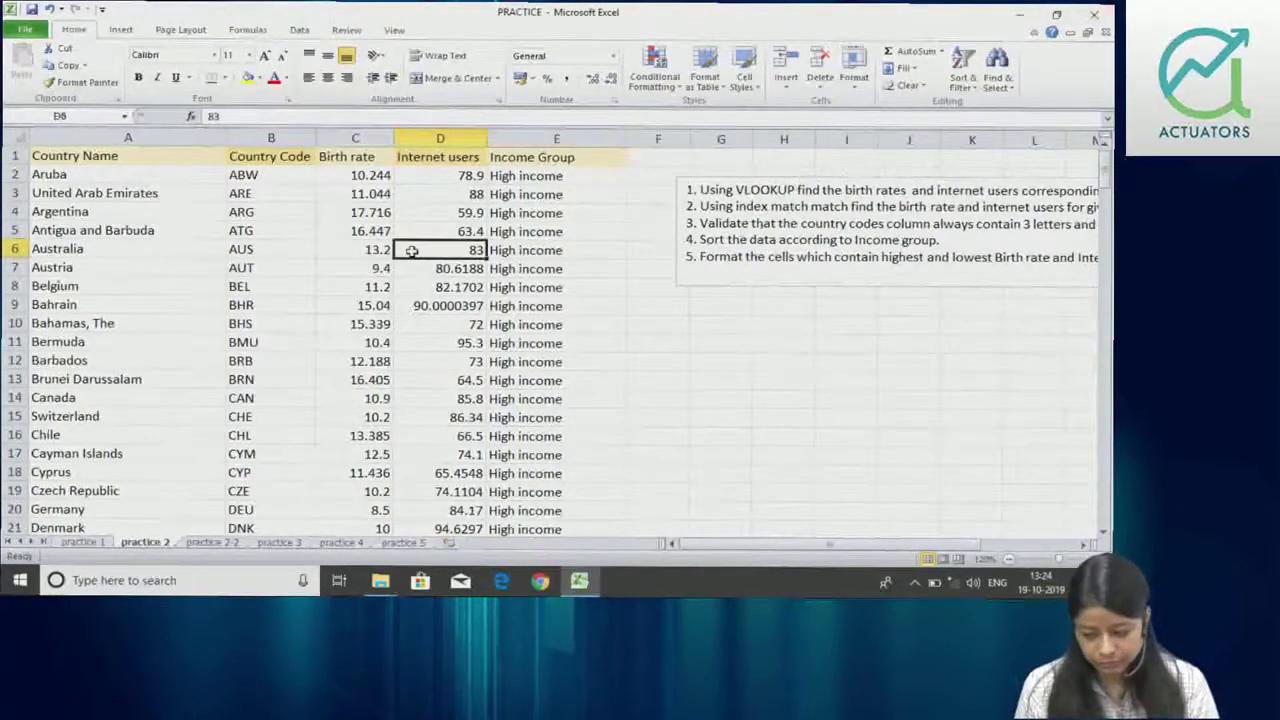
Custom-sort the data by Income Group, then Country Name A to Z, and view the practice 3 sheet.
click(960, 80)
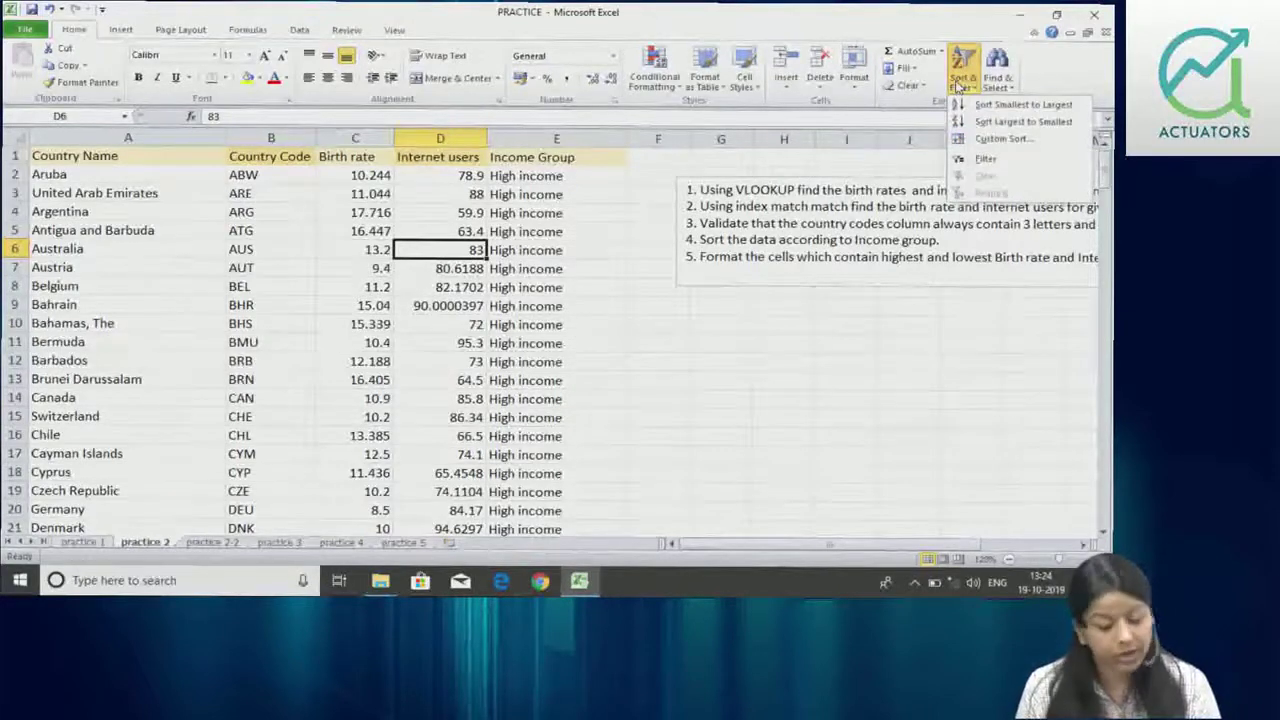
click(978, 140)
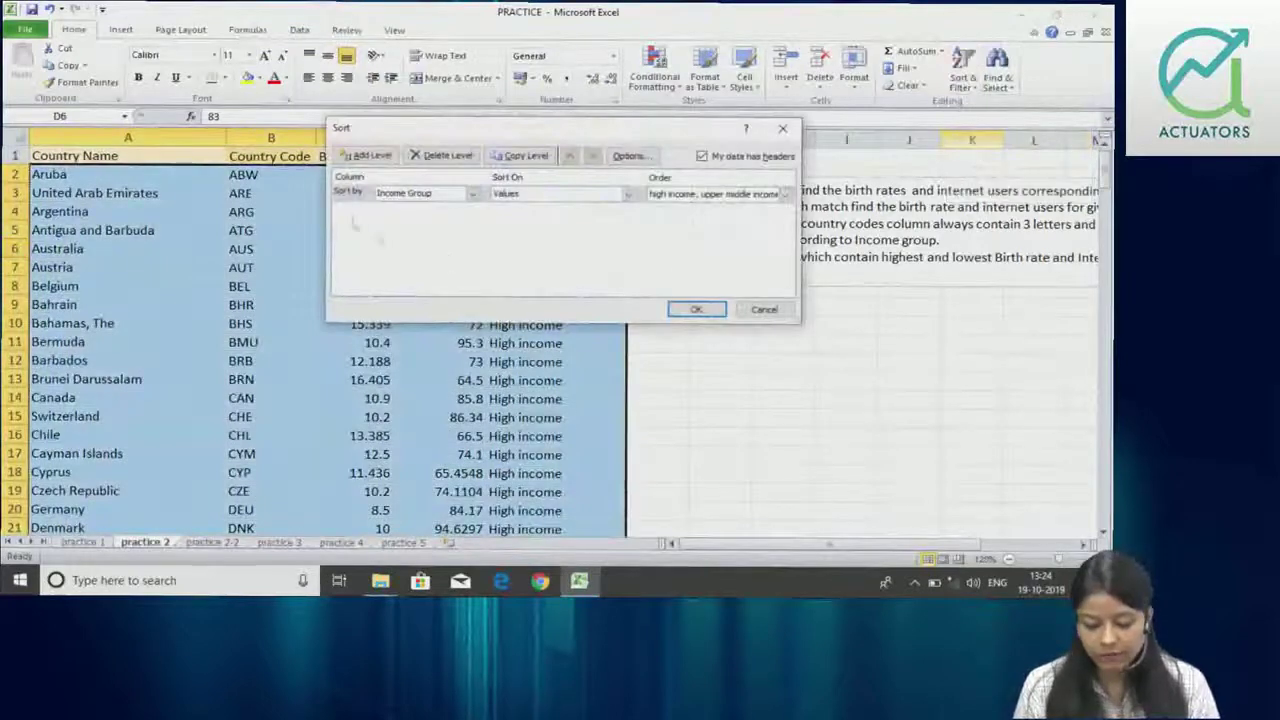
click(368, 155)
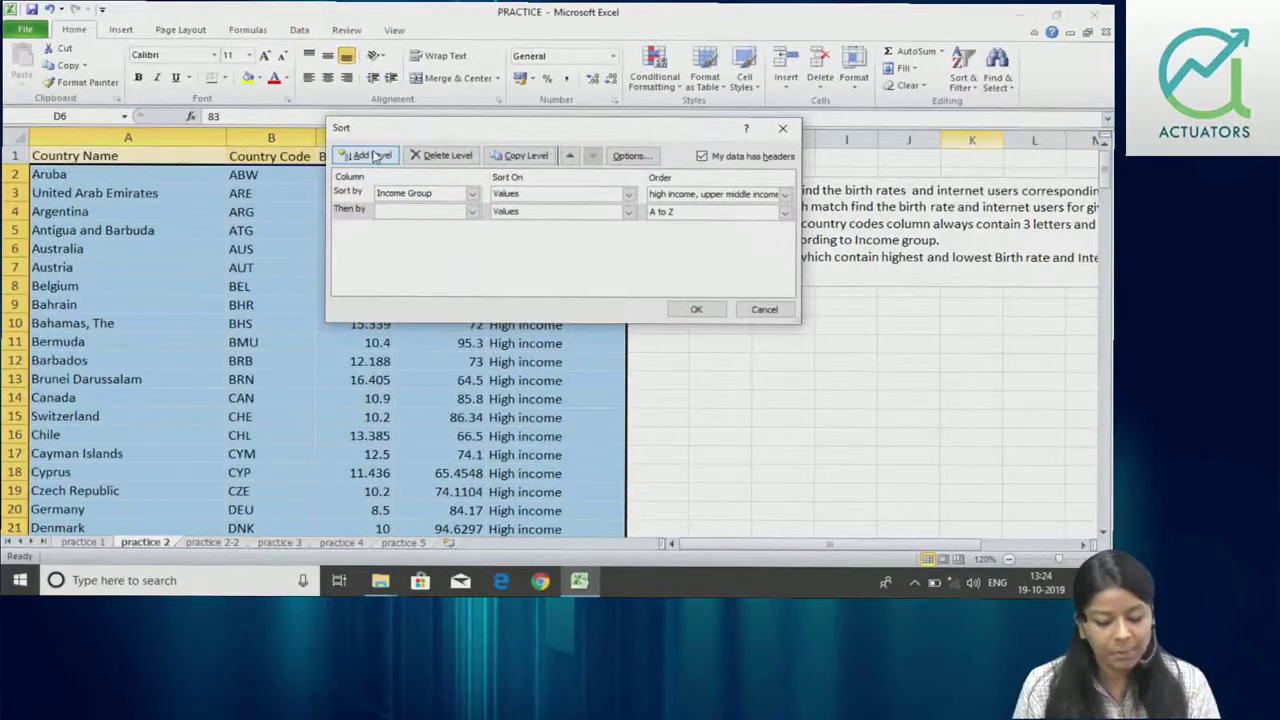
click(475, 218)
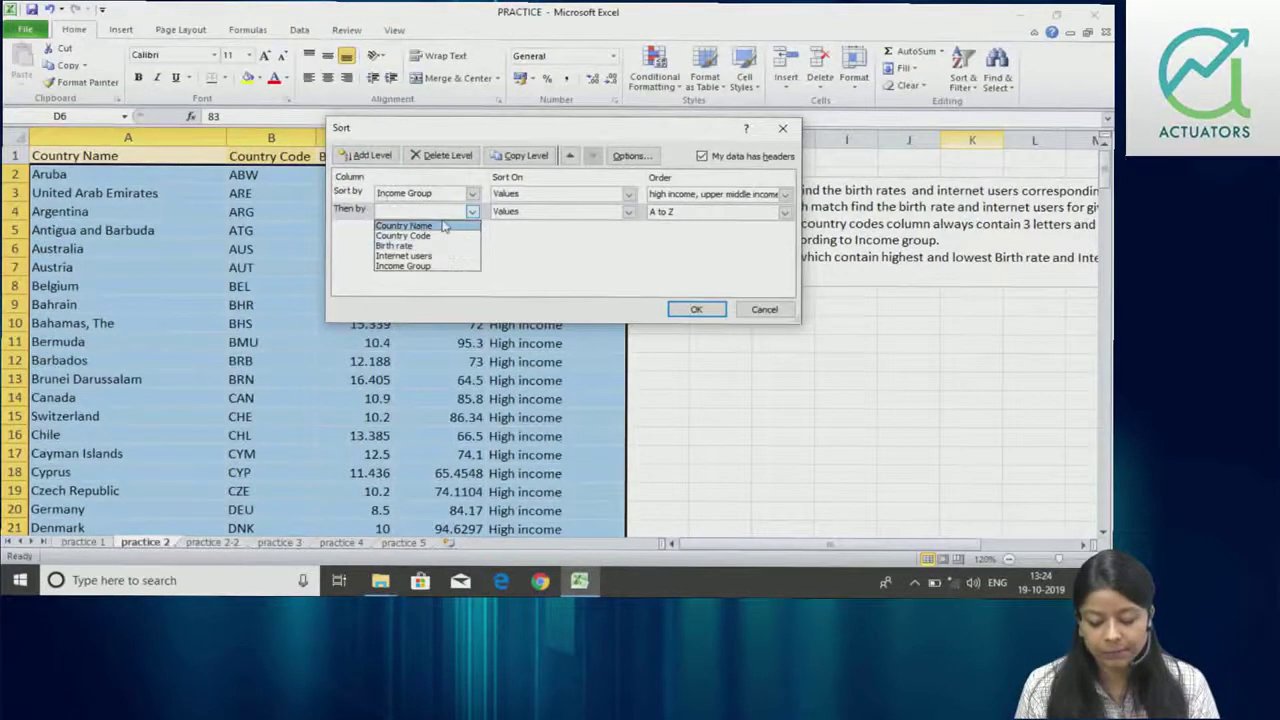
click(445, 225)
click(471, 213)
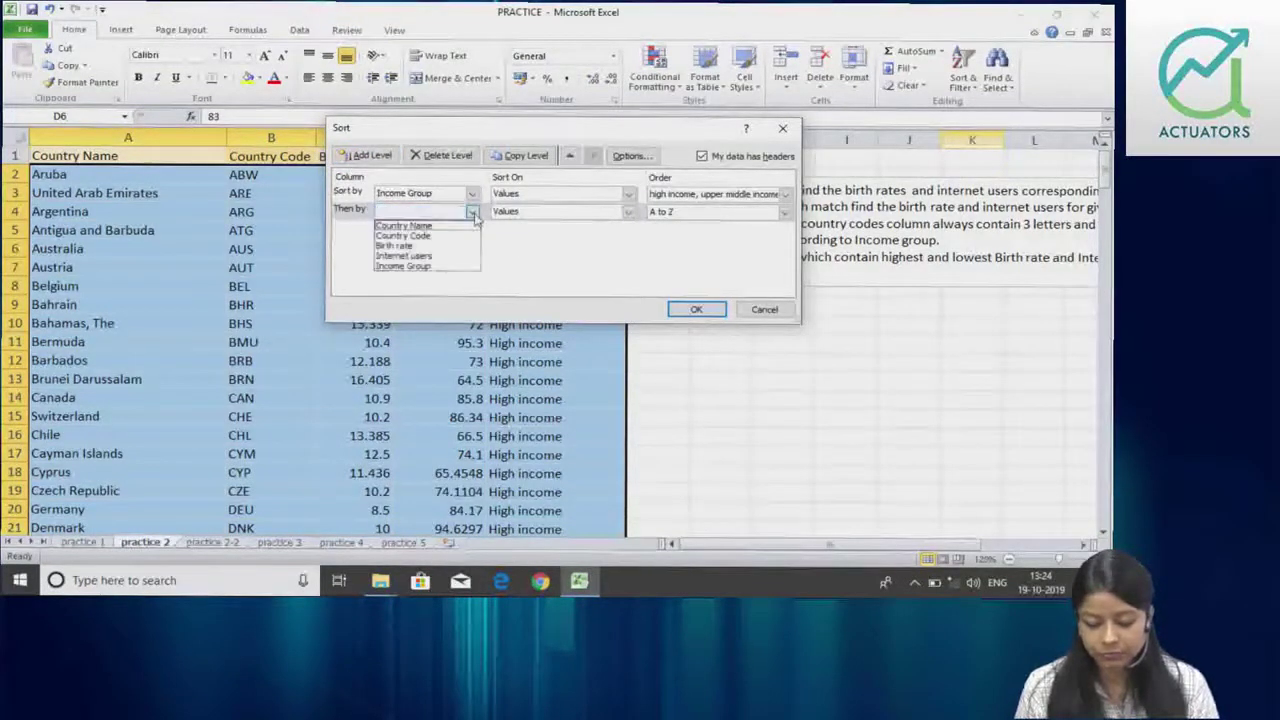
click(466, 228)
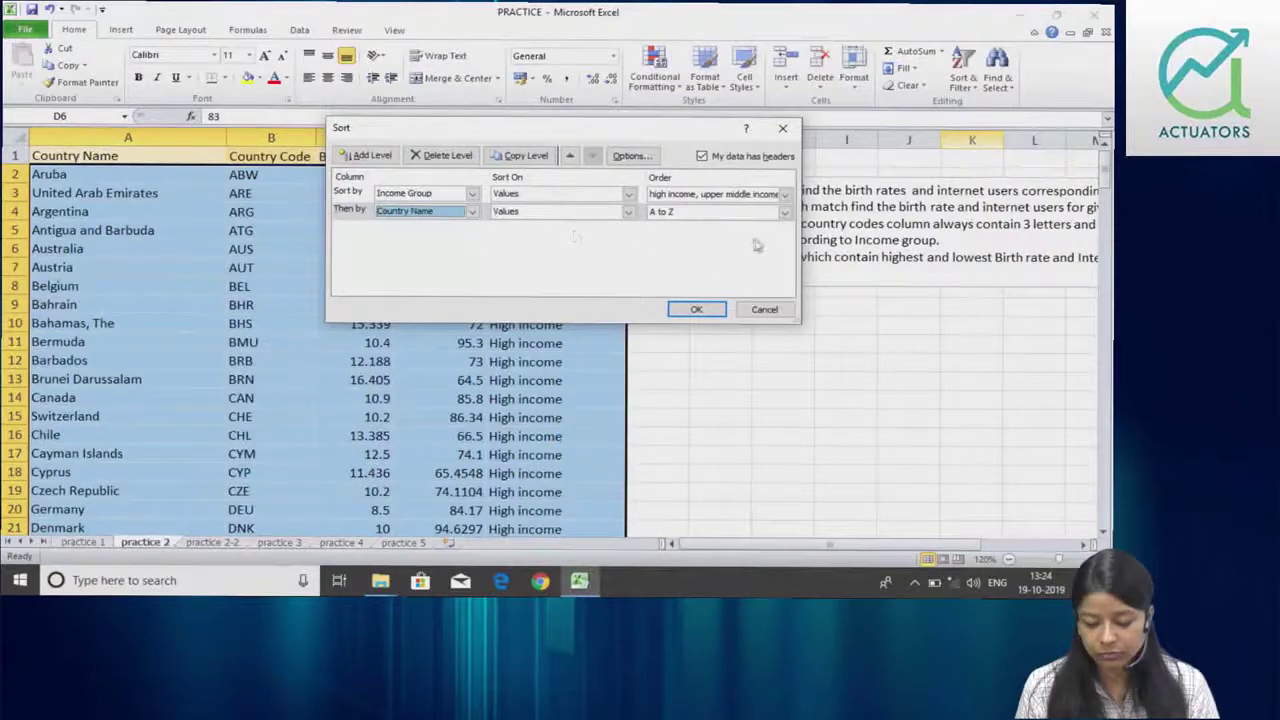
click(690, 312)
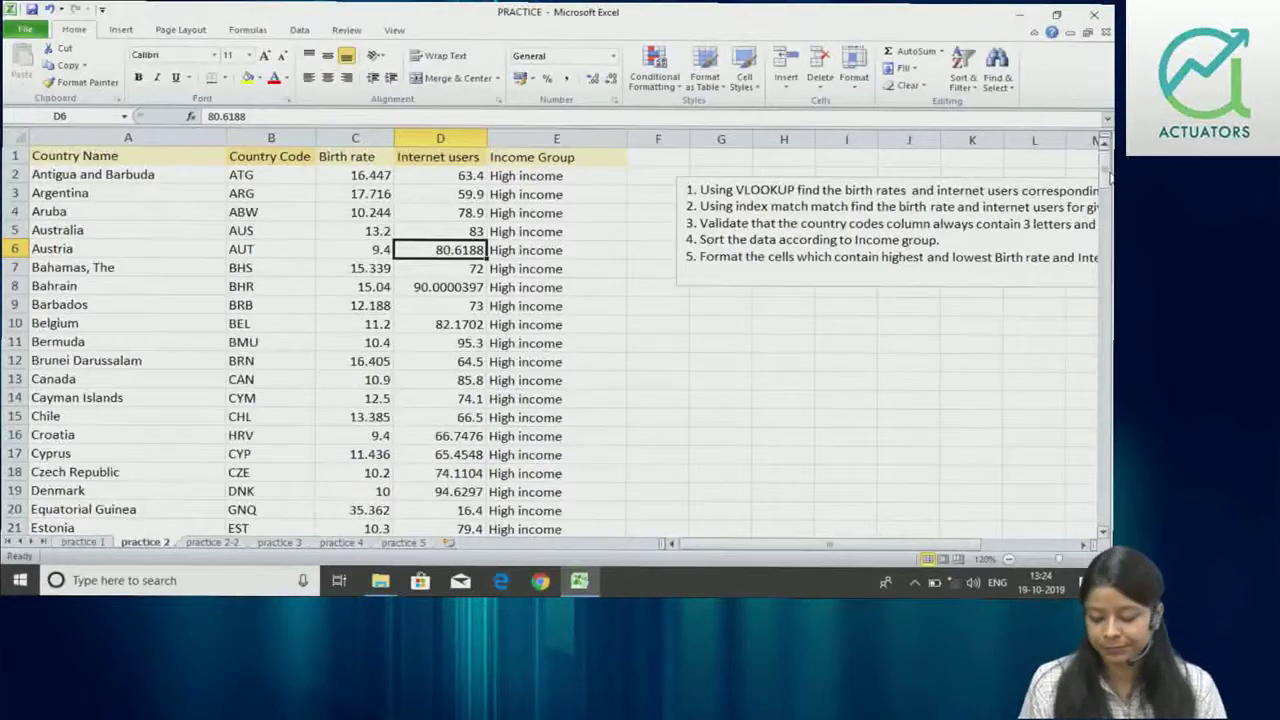
drag(1107, 170, 1094, 15)
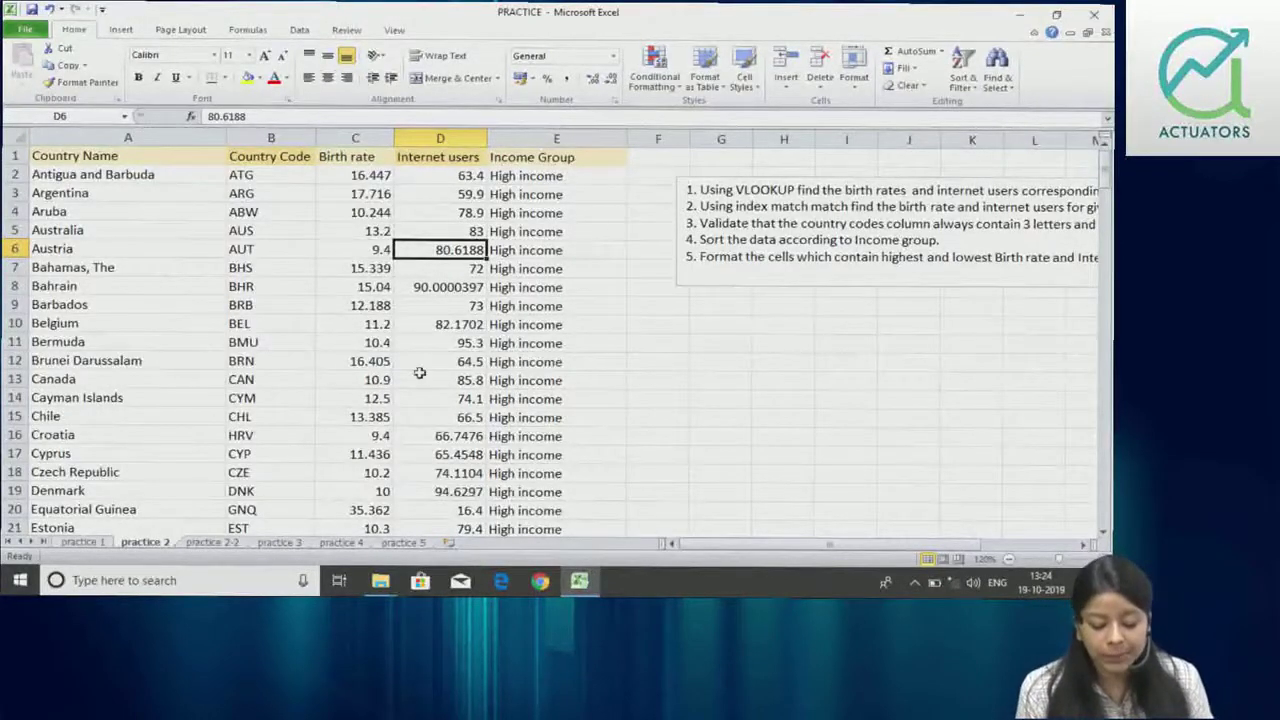
click(279, 543)
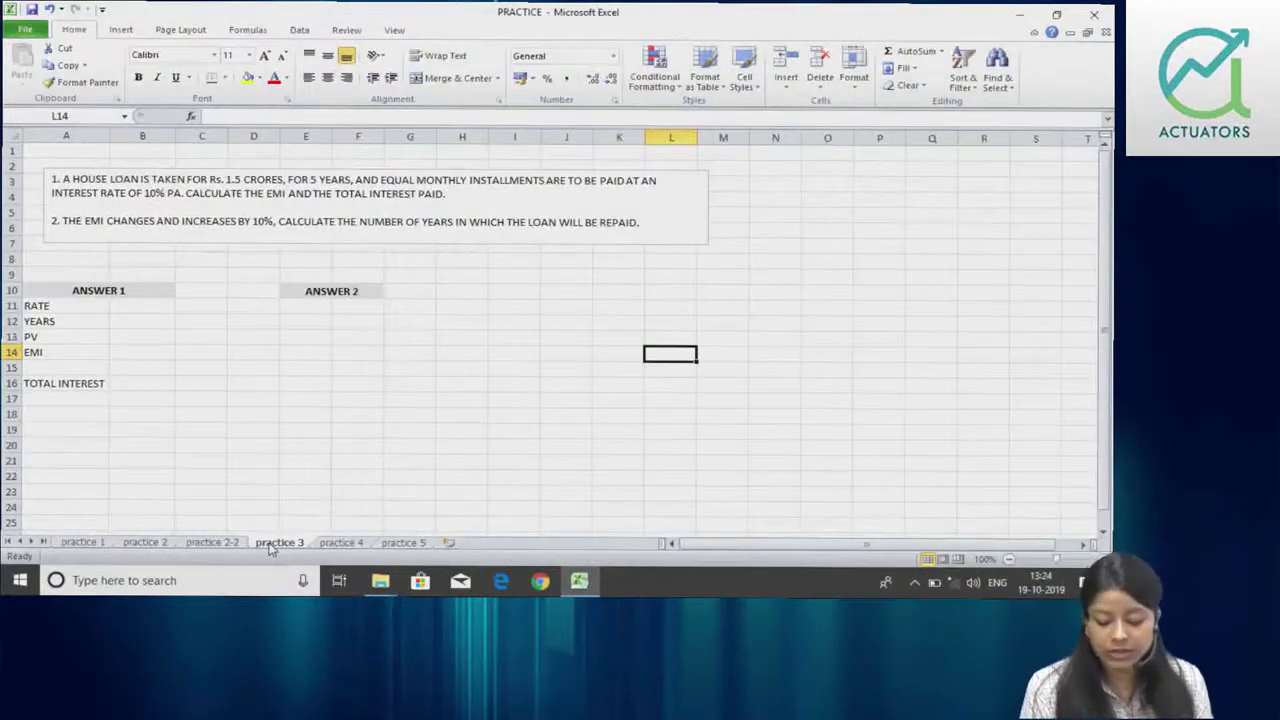
Look through the practice 4, 5 and 3 sheets, then return to practice 2.
click(330, 543)
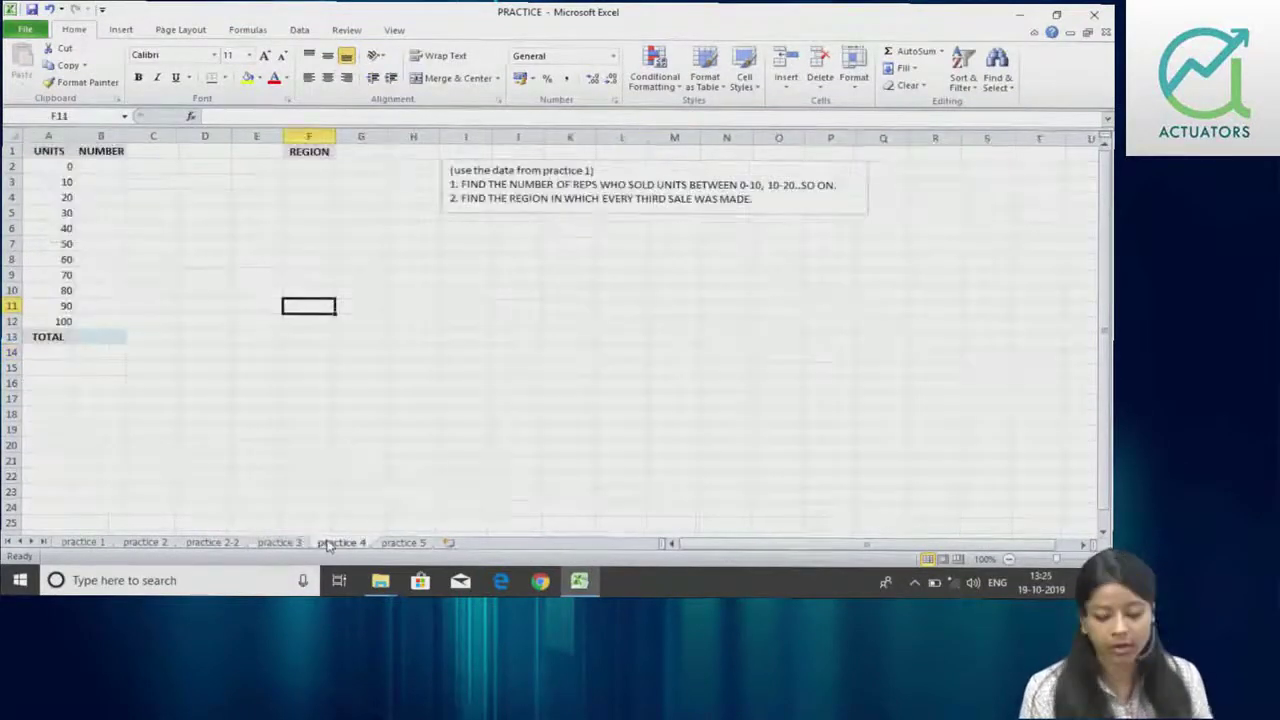
click(395, 543)
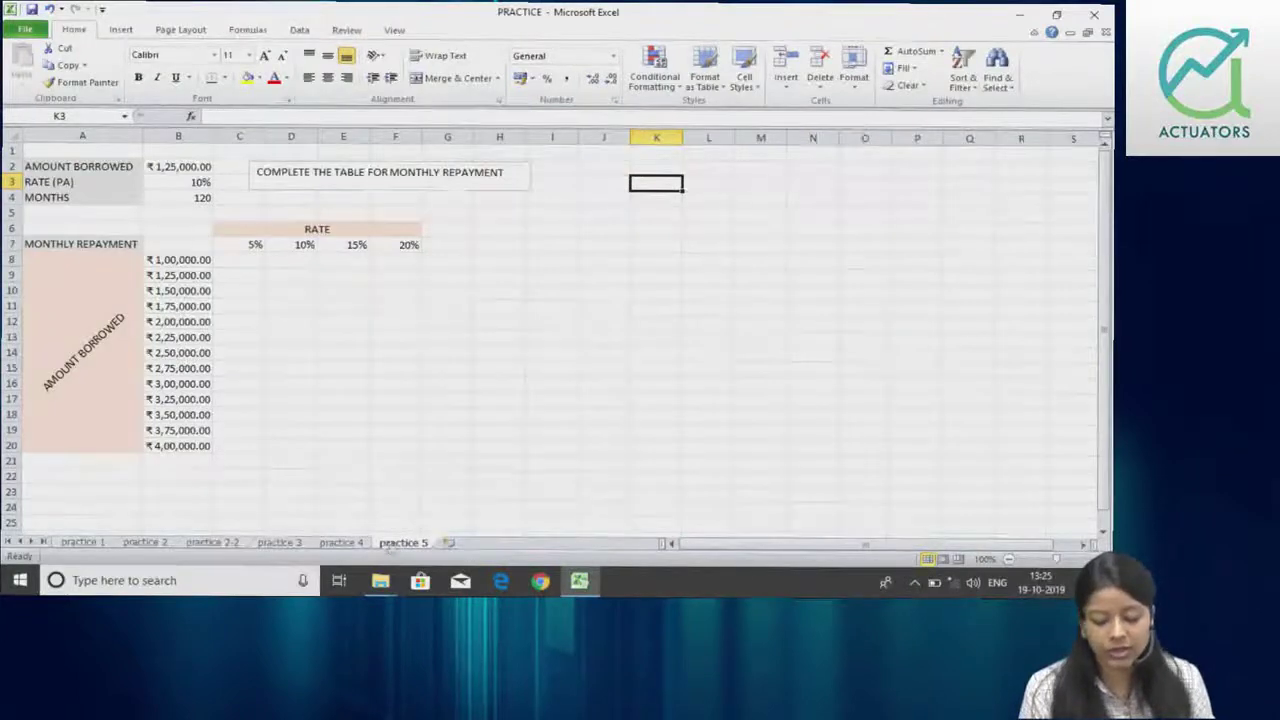
click(338, 543)
click(291, 543)
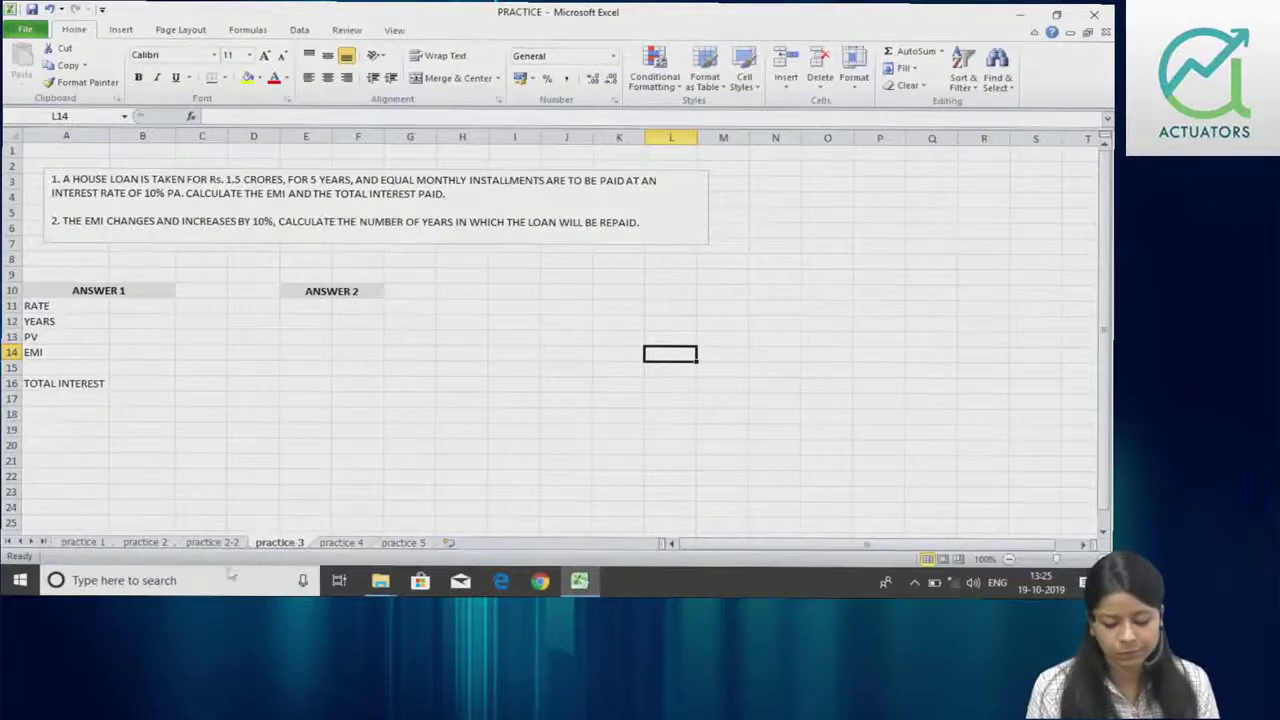
click(145, 542)
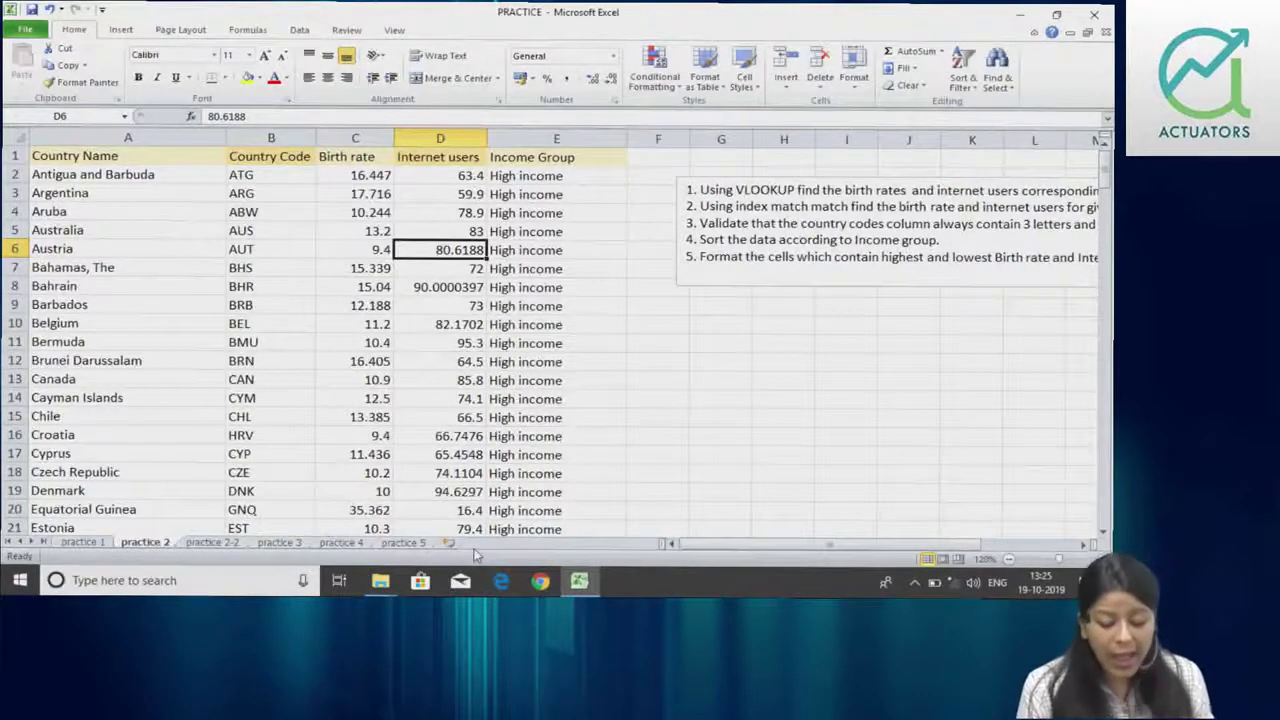
Switch to the practice 1 sheet with the sales order table.
click(104, 545)
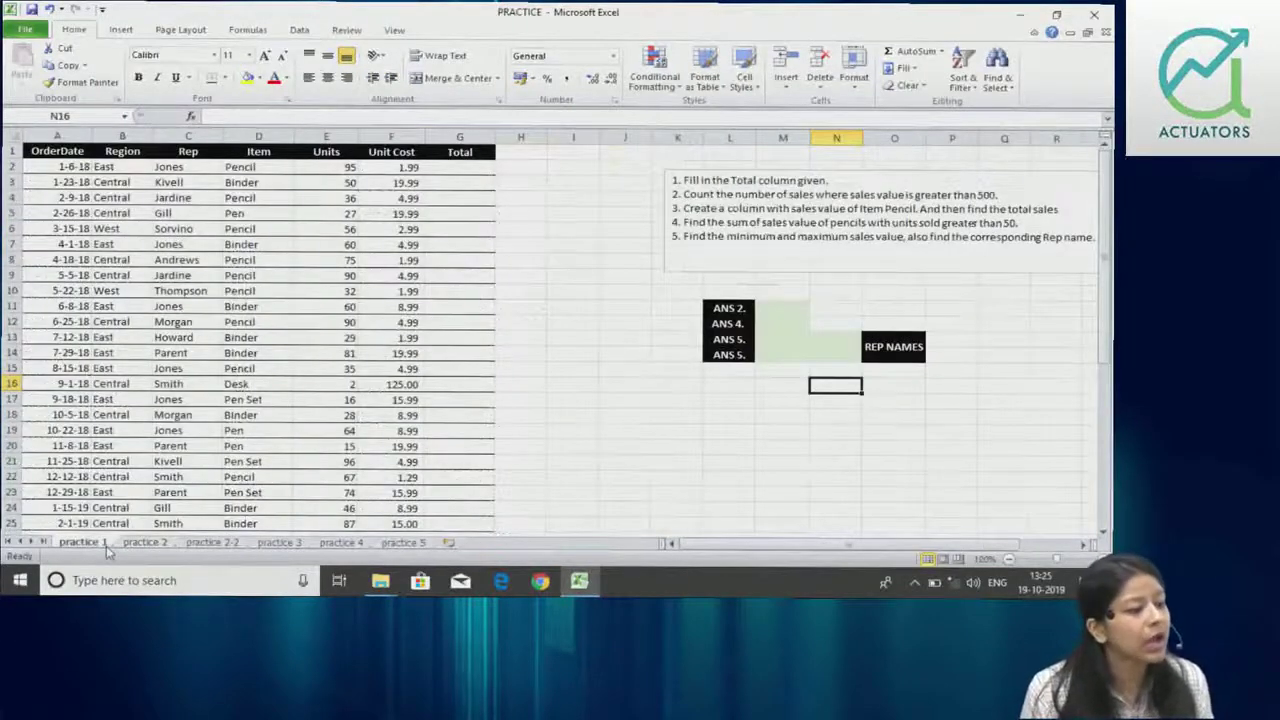